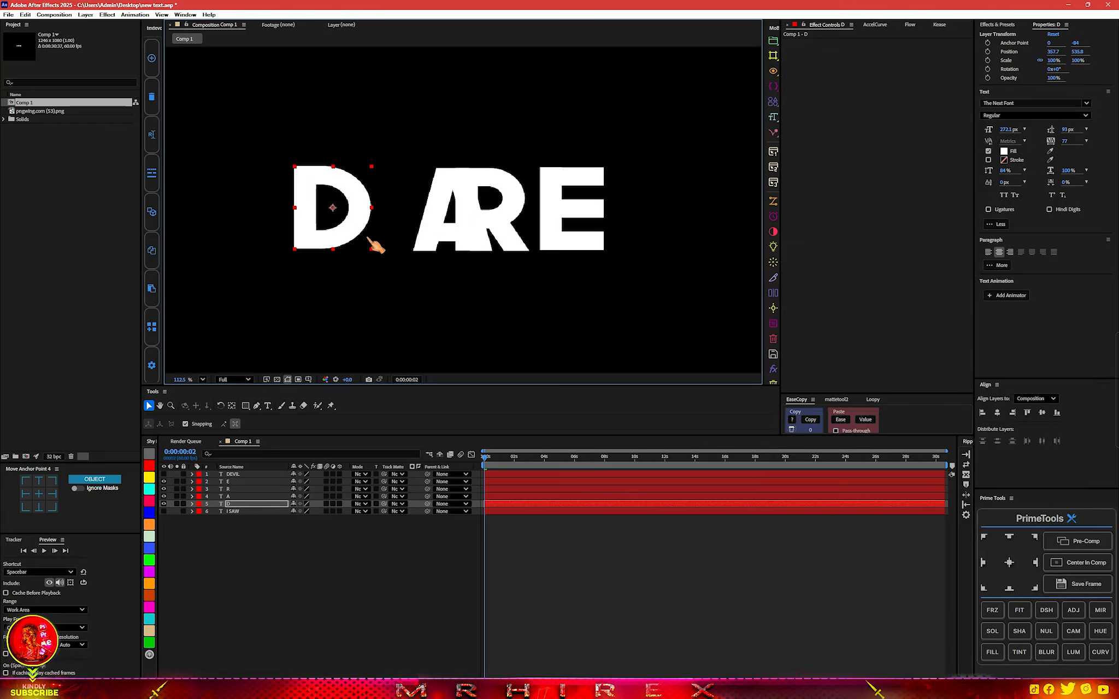
- Move the letter A into the gap beside the D, and shift the R and D slightly lower for uneven lettering
{"action": "left_click_drag", "start_coordinate": [445, 240], "coordinate": [403, 230]}
{"action": "left_click", "coordinate": [498, 234]}
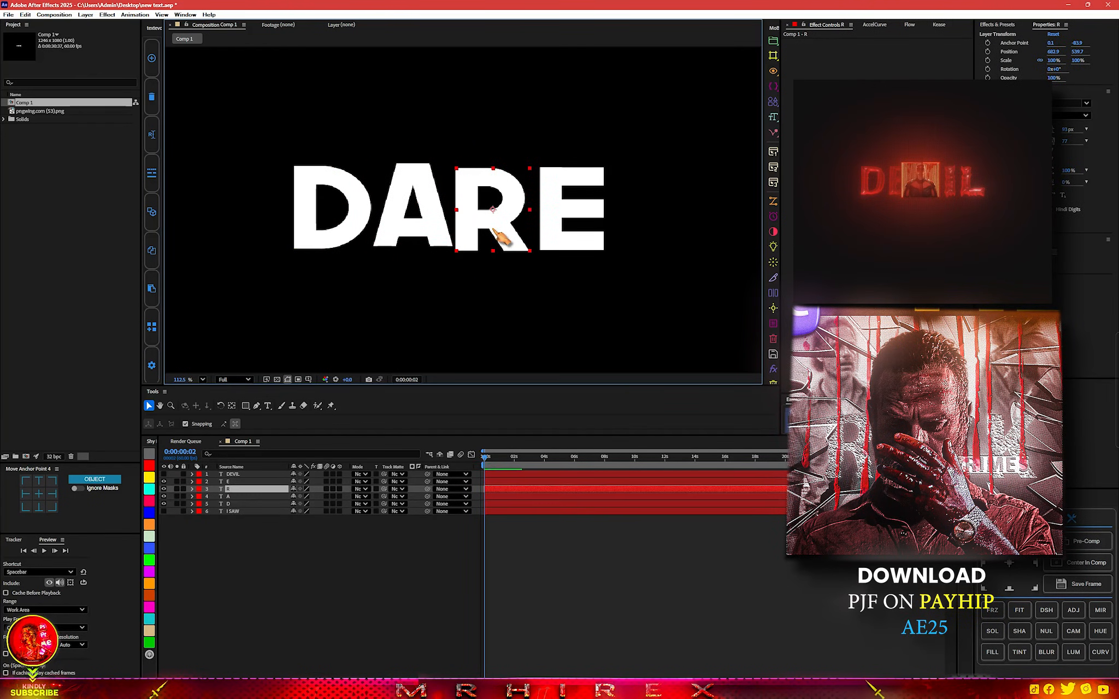
{"action": "left_click_drag", "start_coordinate": [491, 229], "coordinate": [494, 234]}
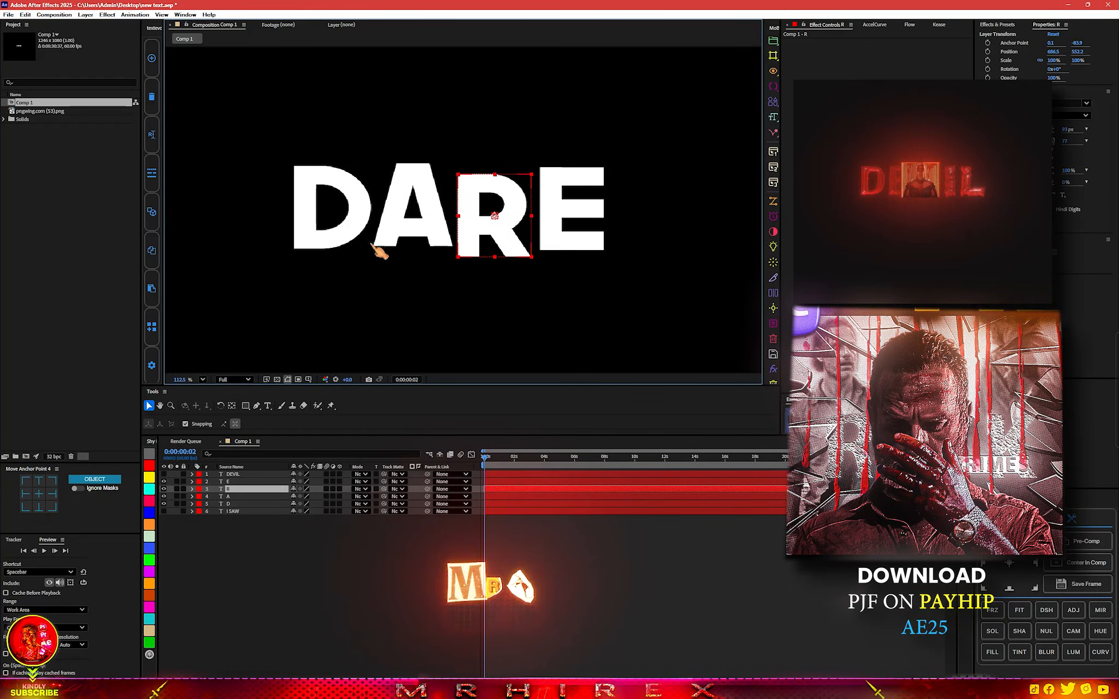
{"action": "left_click", "coordinate": [356, 226]}
{"action": "left_click_drag", "start_coordinate": [353, 221], "coordinate": [350, 233]}
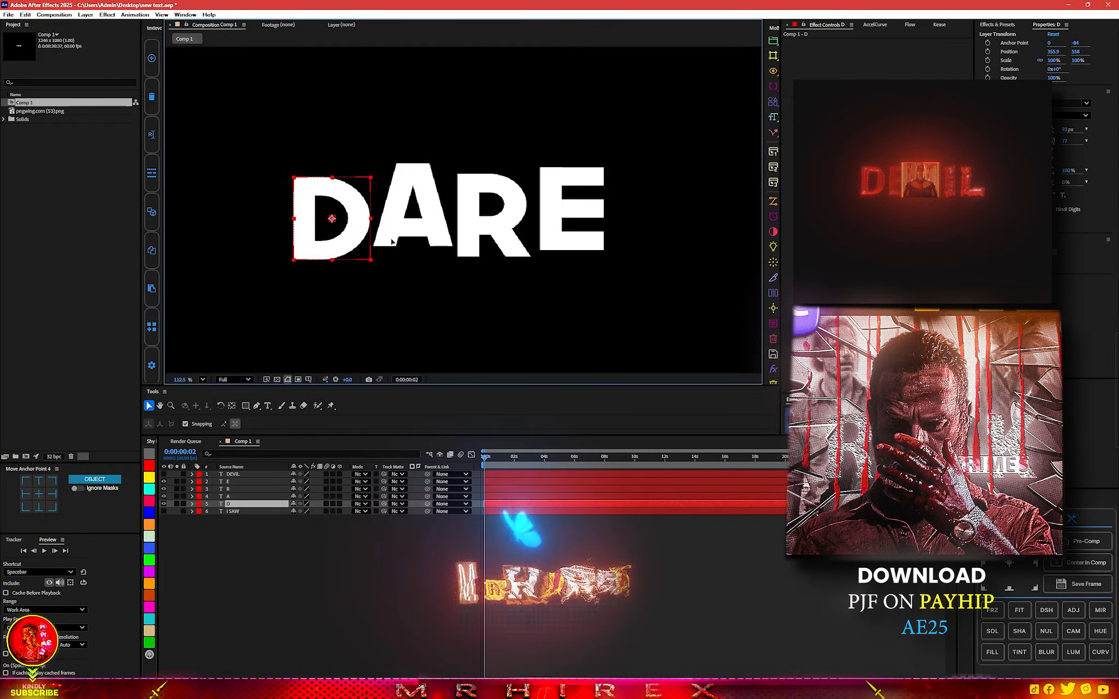
- Rotate the letter A about 8.7° clockwise and tilt the letter E slightly counterclockwise
{"action": "left_click", "coordinate": [415, 240]}
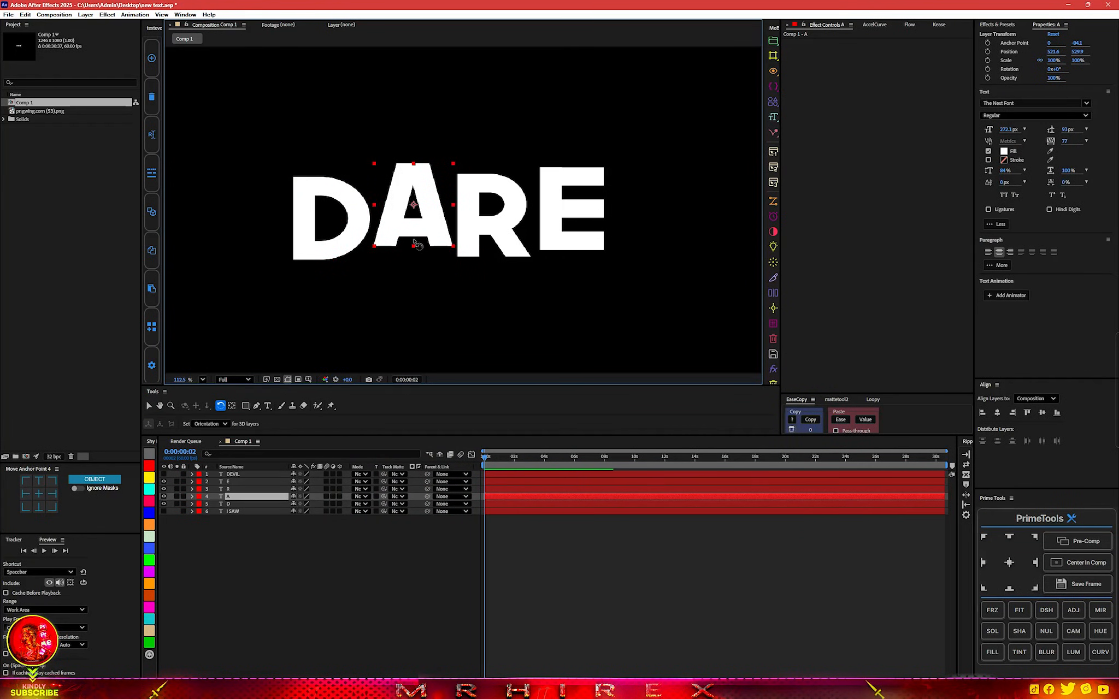
{"action": "left_click_drag", "start_coordinate": [415, 241], "coordinate": [408, 244]}
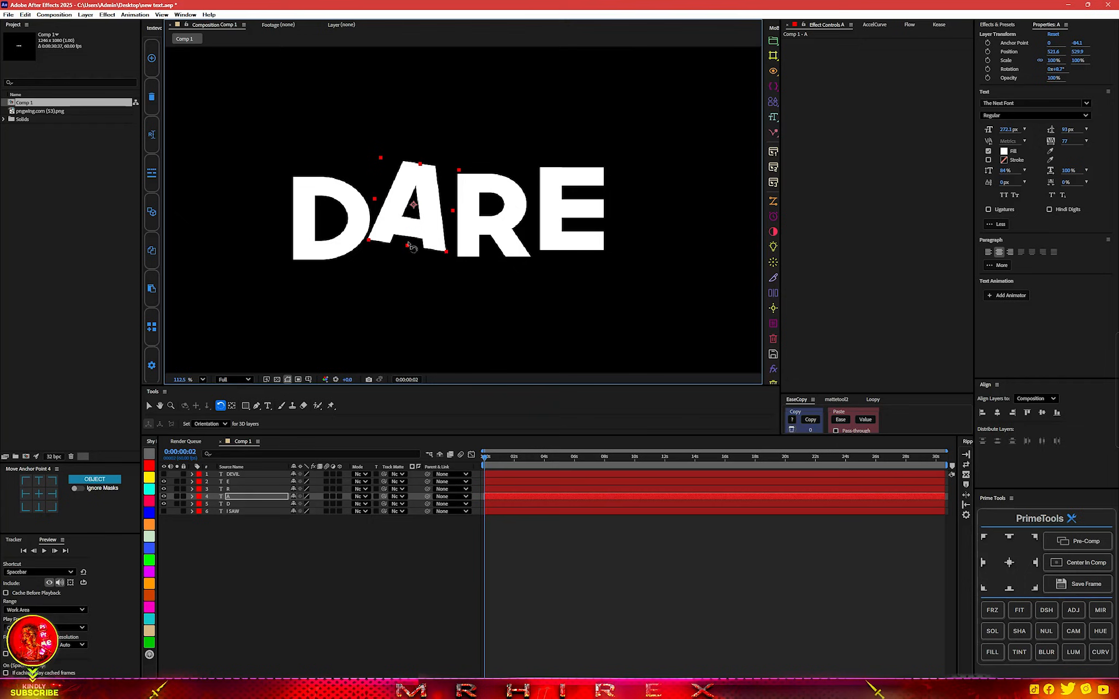
{"action": "left_click", "coordinate": [243, 481]}
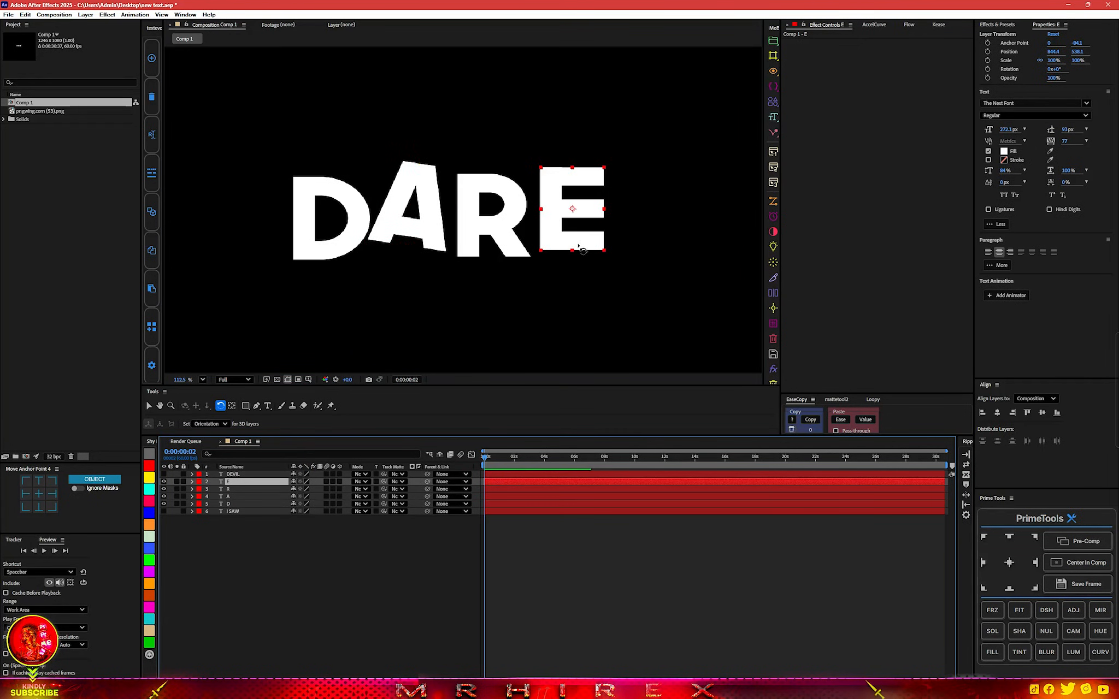
{"action": "left_click", "coordinate": [571, 239]}
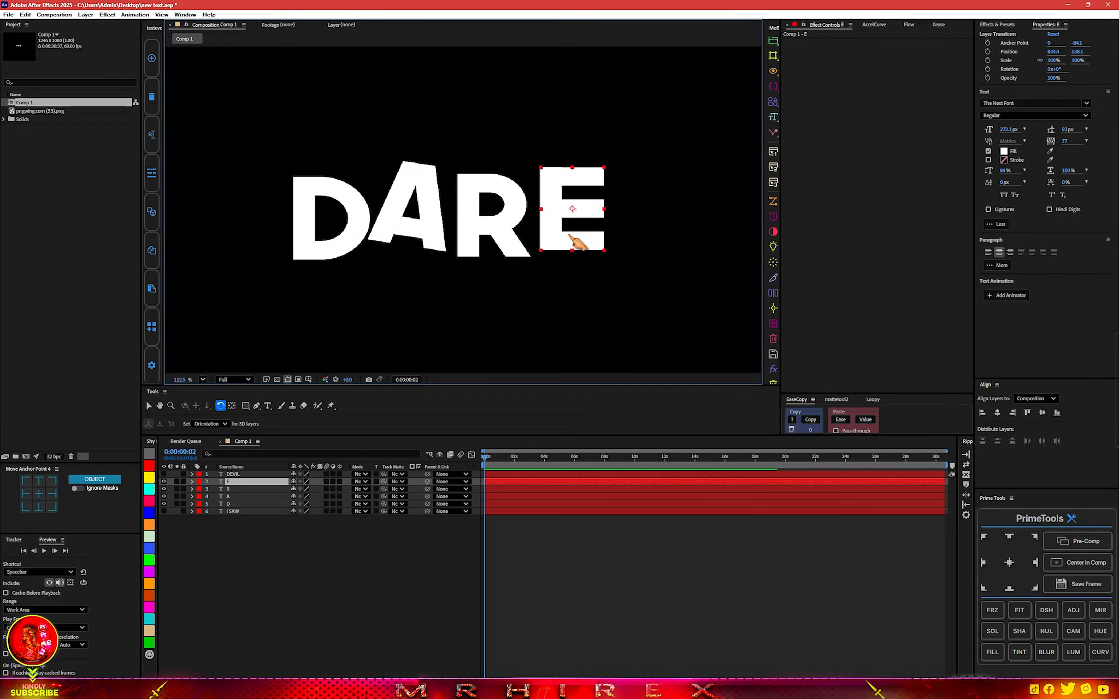
{"action": "left_click_drag", "start_coordinate": [574, 241], "coordinate": [582, 250]}
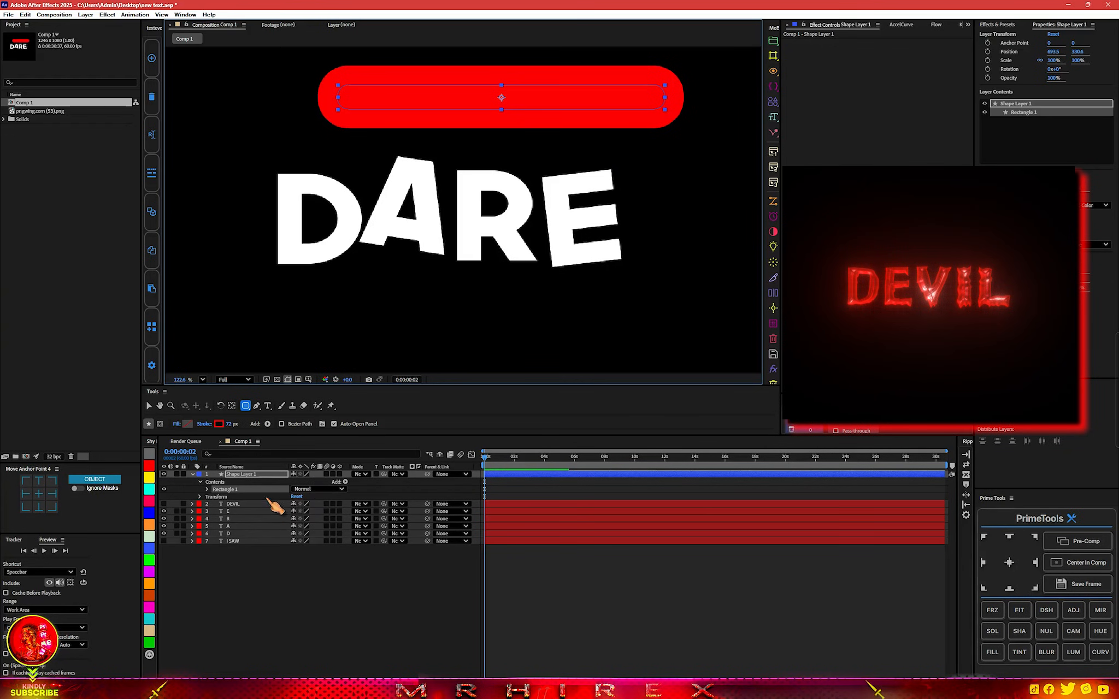
- Remove the stroke from the rounded rectangle above DARE and give it a solid white fill
{"action": "left_click", "coordinate": [205, 424]}
{"action": "left_click", "coordinate": [513, 324]}
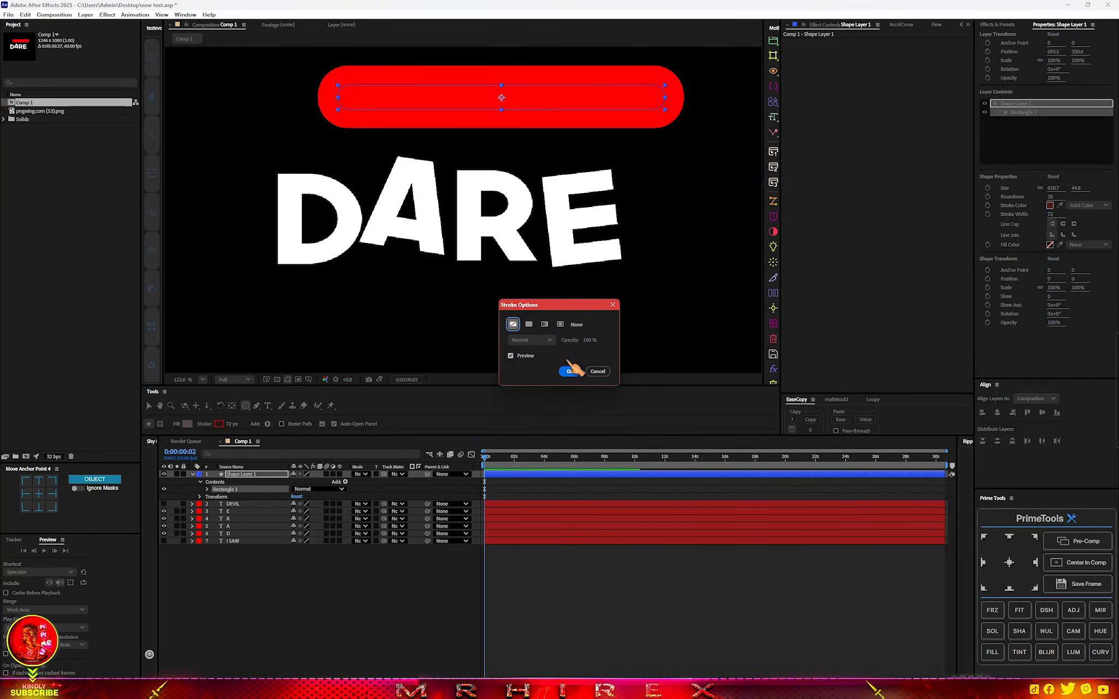
{"action": "left_click", "coordinate": [570, 371]}
{"action": "left_click", "coordinate": [187, 424]}
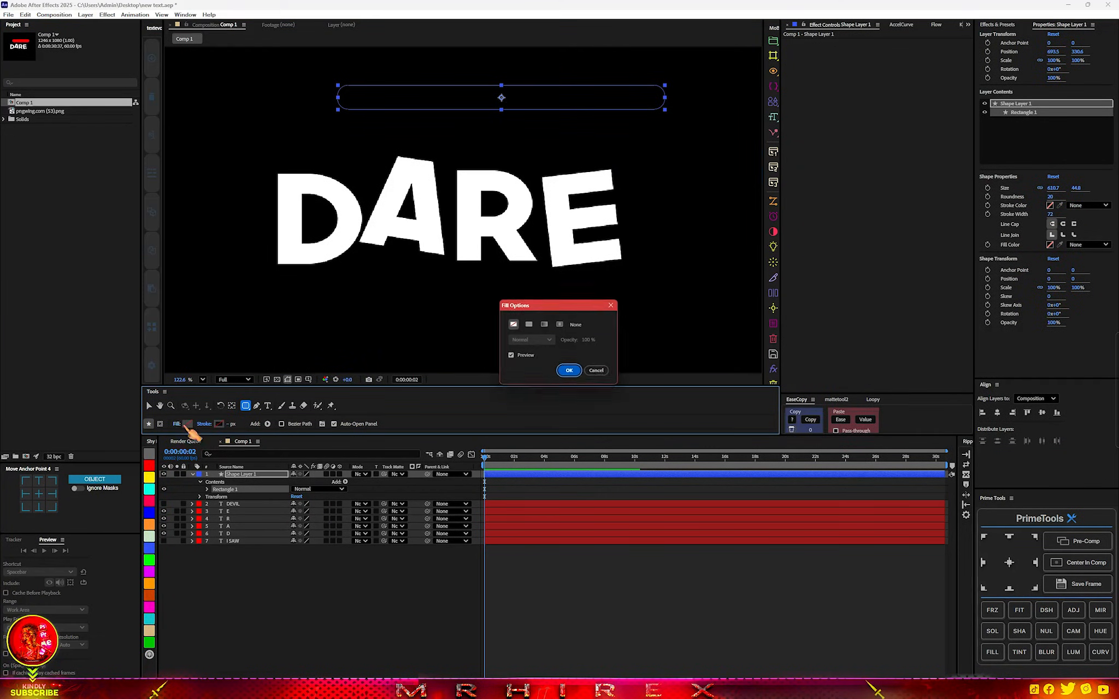
{"action": "left_click", "coordinate": [529, 324]}
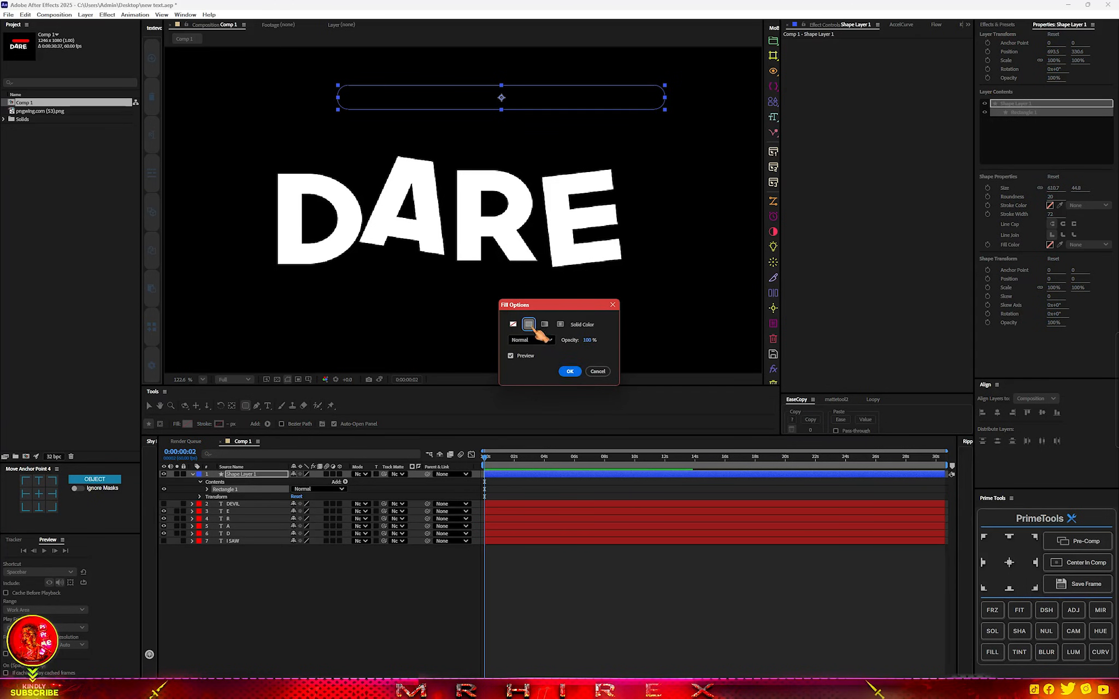
{"action": "left_click", "coordinate": [569, 371]}
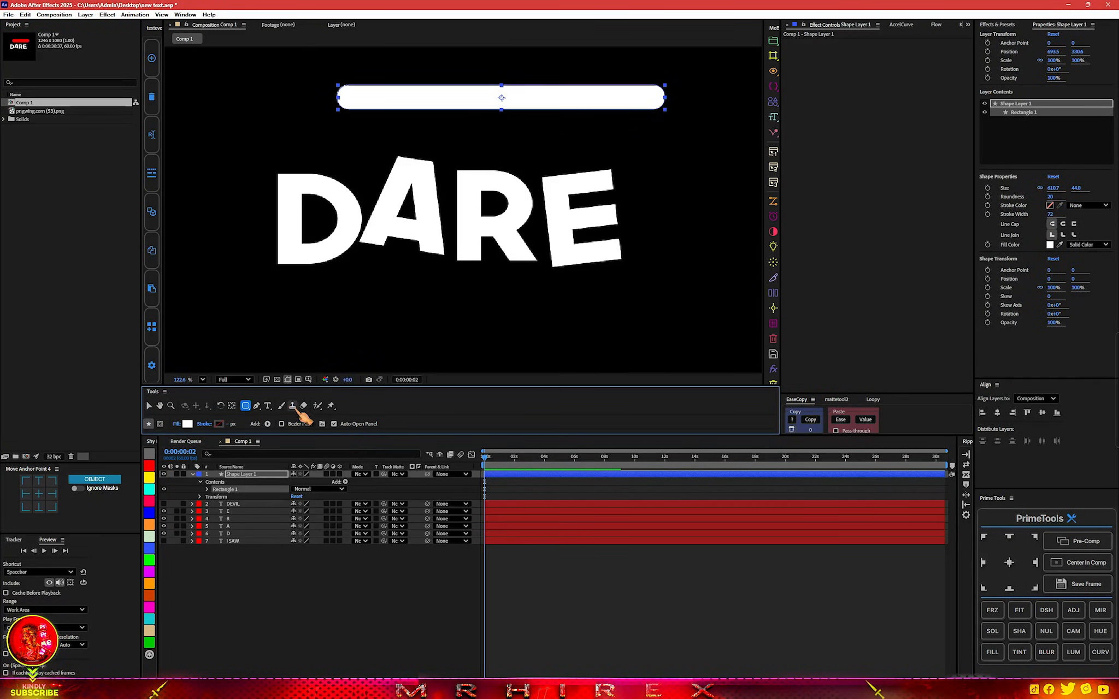
- Move the white rounded bar down so that it lies across the middle of the DARE lettering
{"action": "left_click", "coordinate": [149, 406]}
{"action": "left_click_drag", "start_coordinate": [530, 105], "coordinate": [501, 228]}
{"action": "scroll", "coordinate": [509, 230], "scroll_direction": "up", "scroll_amount": 1}
{"action": "scroll", "coordinate": [508, 230], "scroll_direction": "down", "scroll_amount": 2}
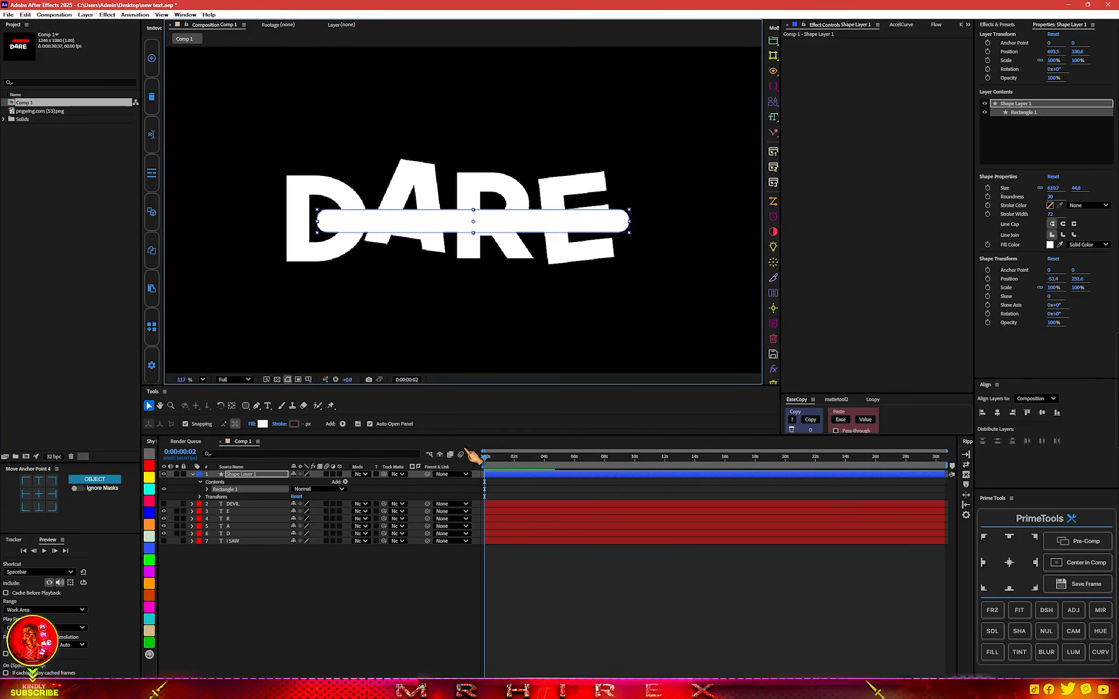
- Pre-compose the rounded bar's shape layer and open the resulting composition
{"action": "left_click", "coordinate": [499, 482]}
{"action": "left_click", "coordinate": [1081, 540]}
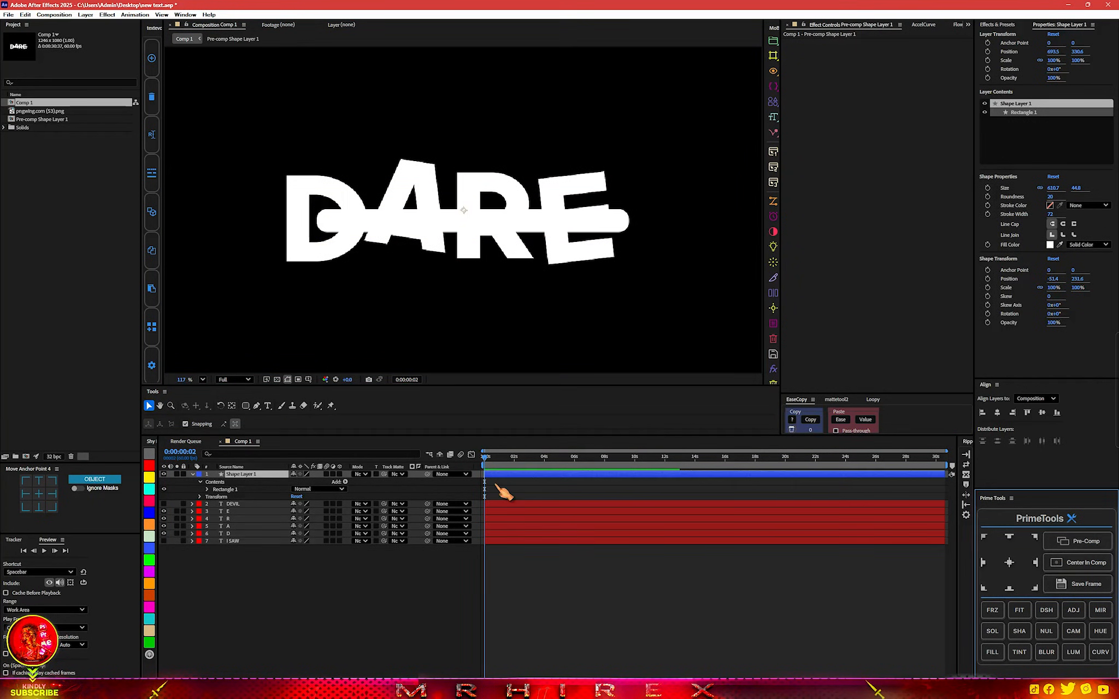
{"action": "left_click", "coordinate": [499, 481]}
{"action": "double_click", "coordinate": [510, 474]}
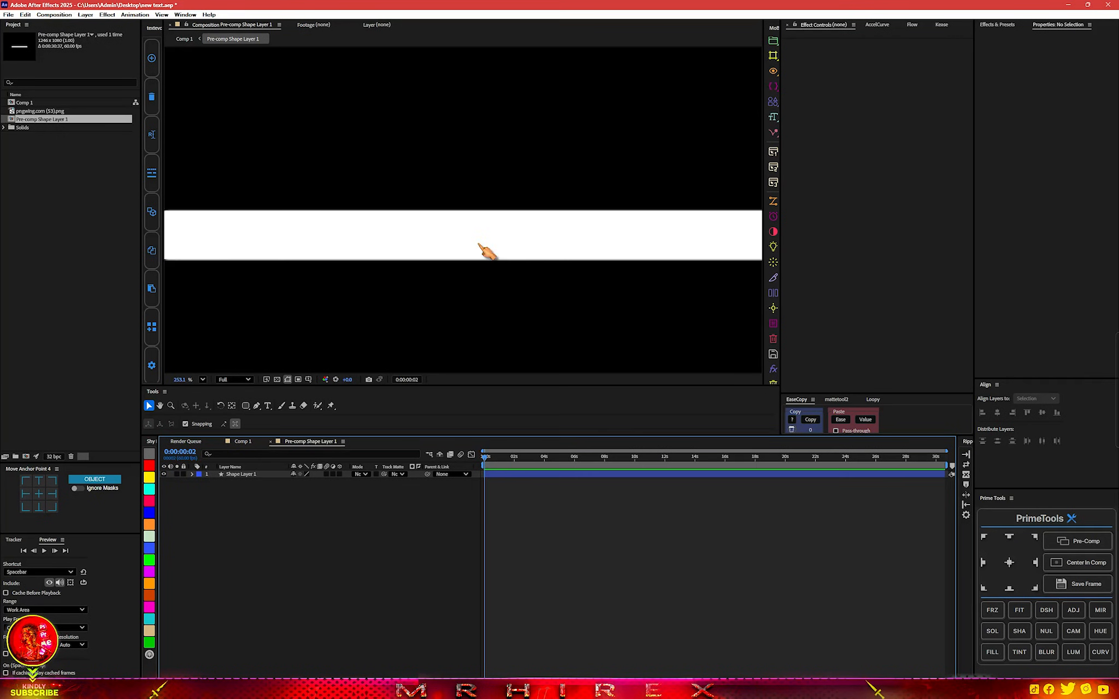
- Unlink the bar's scale proportions and reduce only its vertical scale to 51%
{"action": "left_click", "coordinate": [235, 474]}
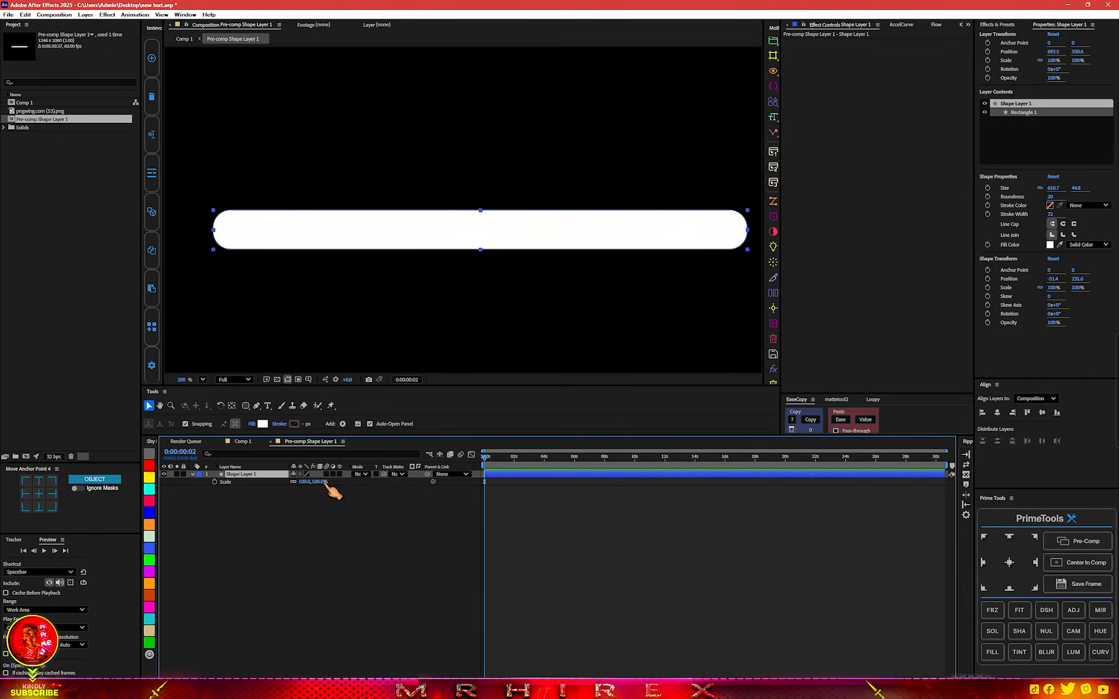
{"action": "left_click", "coordinate": [294, 484]}
{"action": "left_click_drag", "start_coordinate": [323, 482], "coordinate": [284, 474]}
{"action": "left_click", "coordinate": [241, 475]}
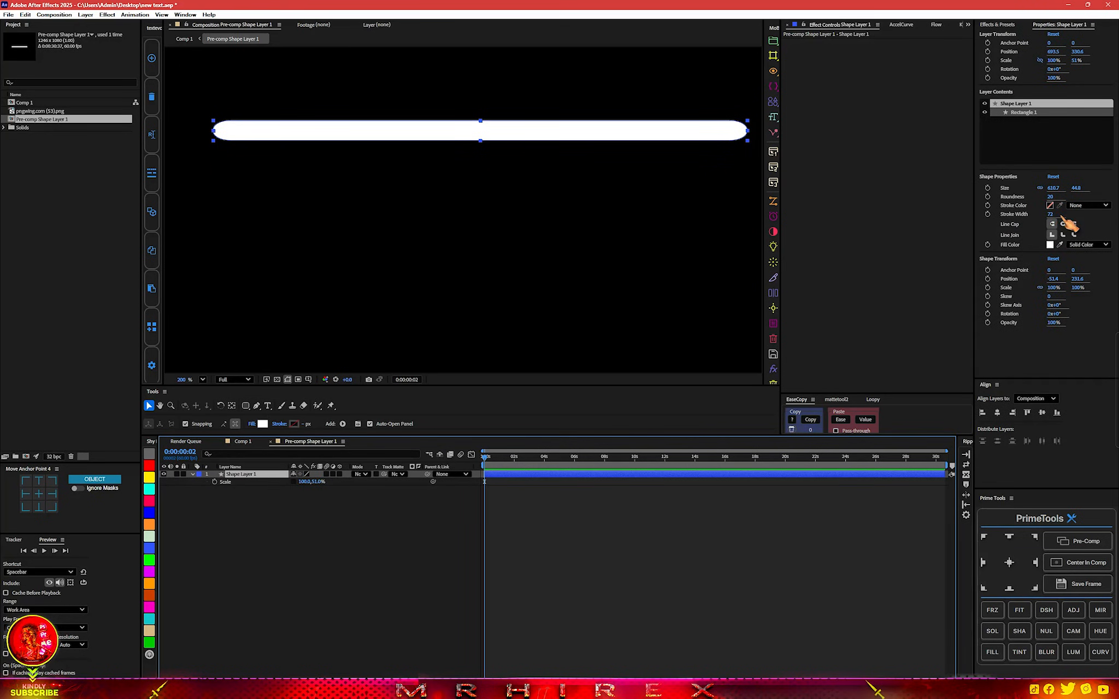
- Reduce the bar's corner roundness to 7 and check its ends up close
{"action": "left_click_drag", "start_coordinate": [1055, 197], "coordinate": [1044, 200]}
{"action": "left_click_drag", "start_coordinate": [1004, 236], "coordinate": [1001, 236]}
{"action": "left_click", "coordinate": [650, 525]}
{"action": "key", "text": "h"}
{"action": "scroll", "coordinate": [493, 175], "scroll_direction": "up", "scroll_amount": 5}
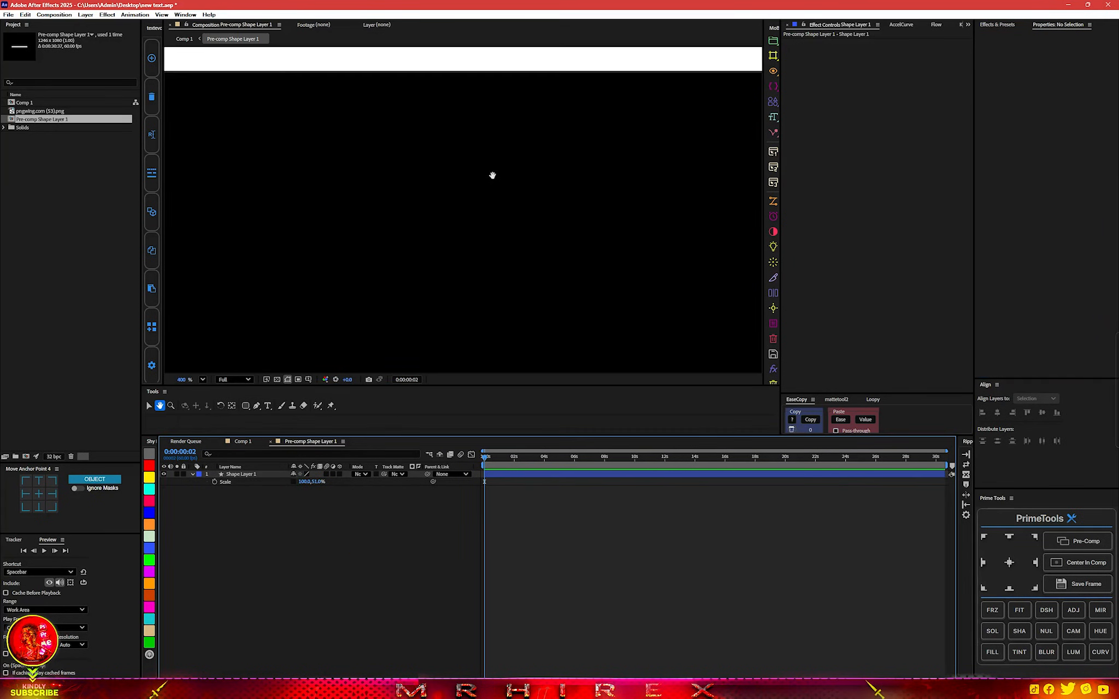
{"action": "left_click_drag", "start_coordinate": [492, 174], "coordinate": [512, 242]}
{"action": "scroll", "coordinate": [508, 234], "scroll_direction": "down", "scroll_amount": 7}
{"action": "scroll", "coordinate": [504, 229], "scroll_direction": "up", "scroll_amount": 2}
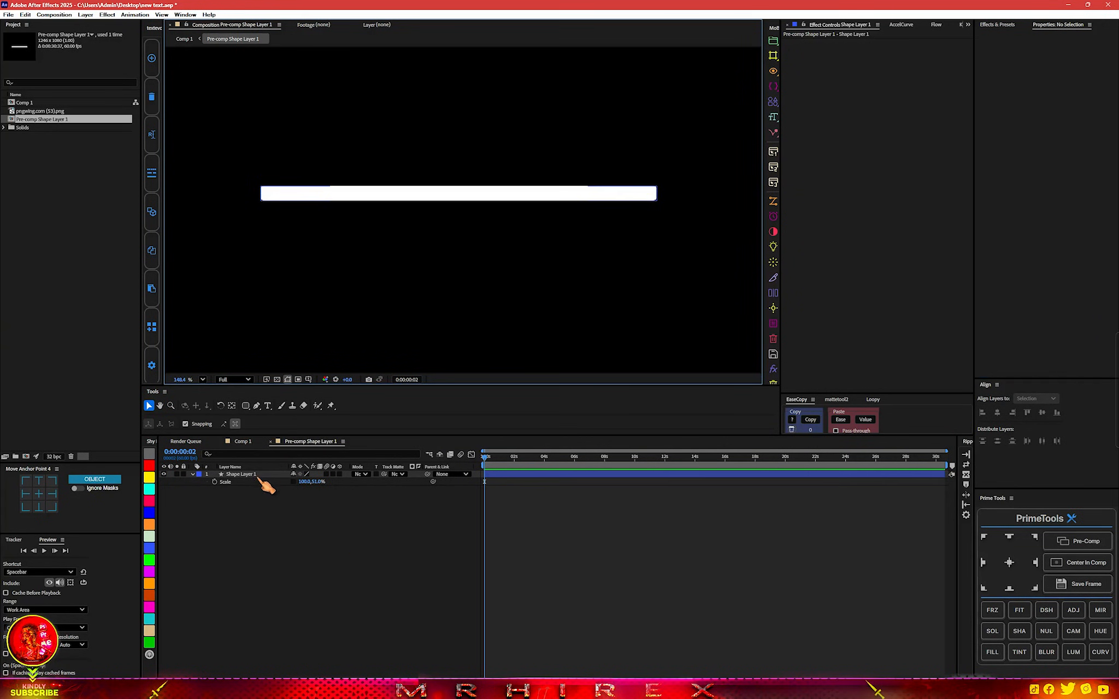
- Change the bar's fill color to a dark red
{"action": "left_click", "coordinate": [240, 474]}
{"action": "left_click", "coordinate": [1050, 245]}
{"action": "left_click_drag", "start_coordinate": [568, 307], "coordinate": [545, 363]}
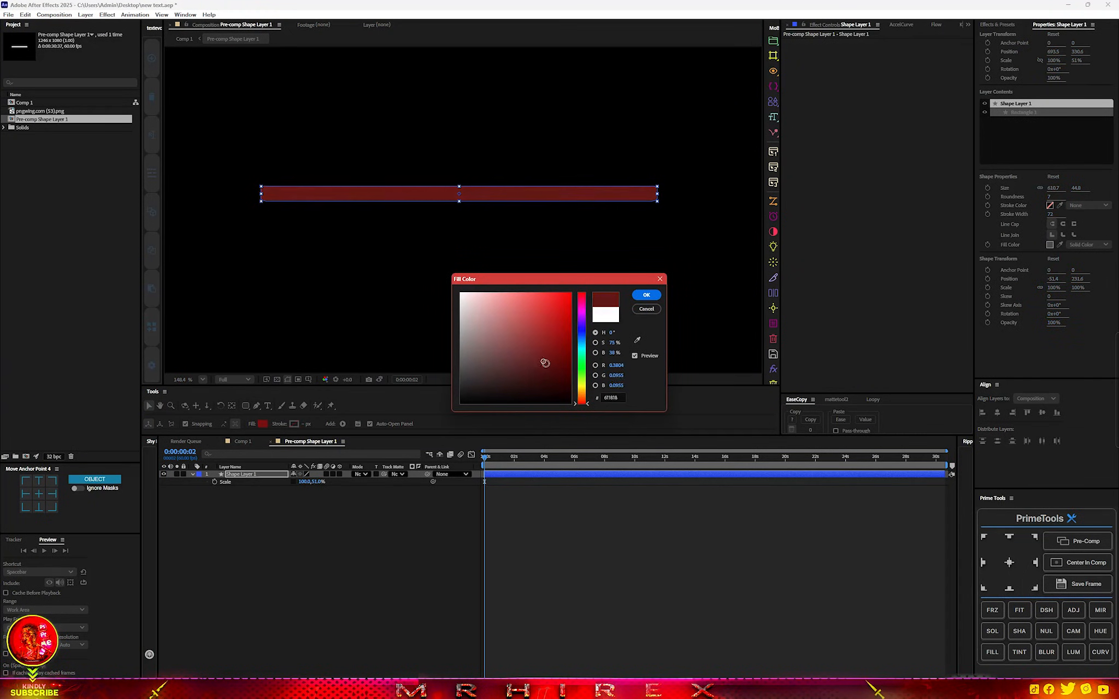
{"action": "left_click", "coordinate": [646, 295]}
{"action": "left_click", "coordinate": [309, 553]}
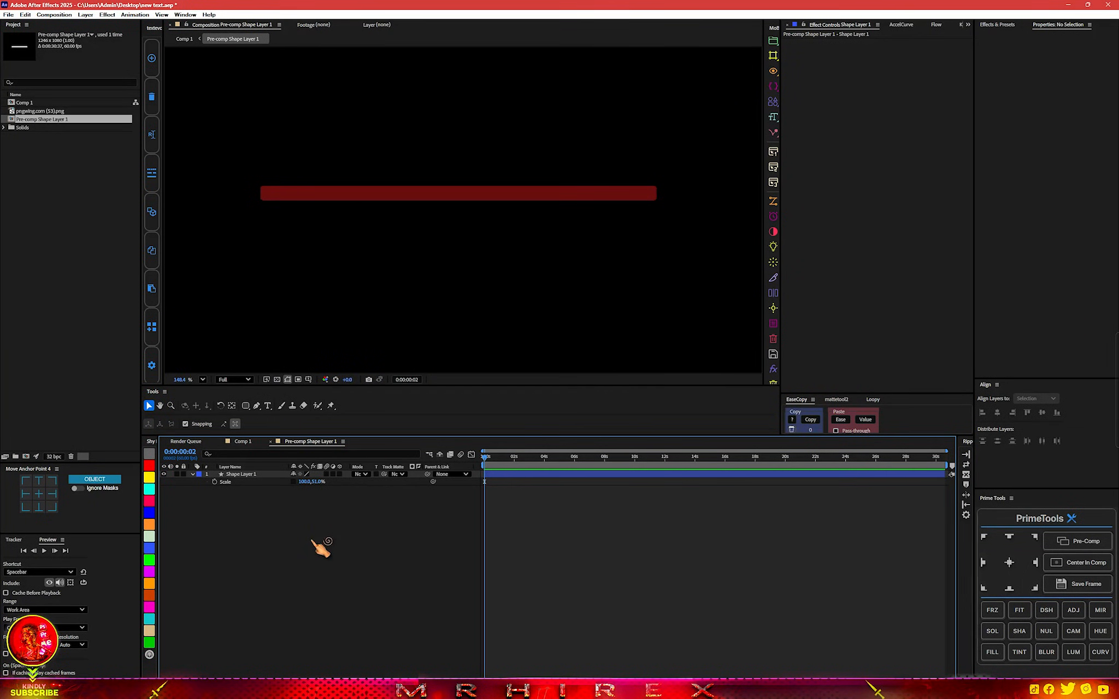
- Draw a rectangle about 256 × 125 px on a new shape layer, covering the right end of the bar
{"action": "left_click", "coordinate": [257, 475]}
{"action": "left_click", "coordinate": [339, 523]}
{"action": "left_click", "coordinate": [246, 407]}
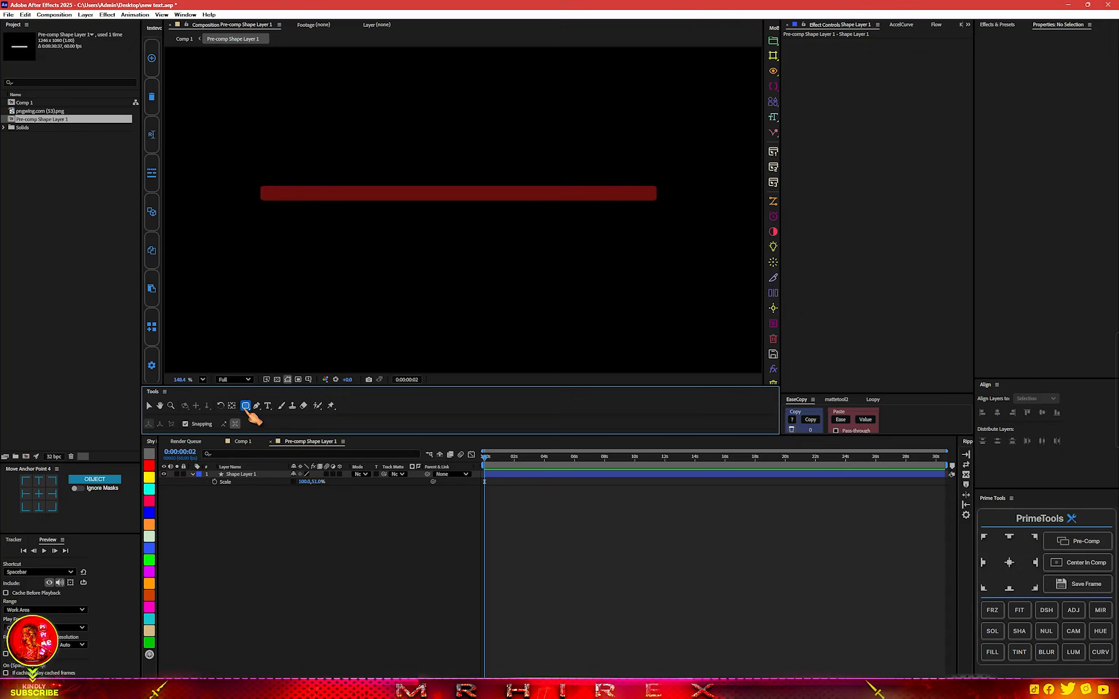
{"action": "left_click_drag", "start_coordinate": [251, 413], "coordinate": [273, 406]}
{"action": "left_click_drag", "start_coordinate": [539, 151], "coordinate": [706, 232]}
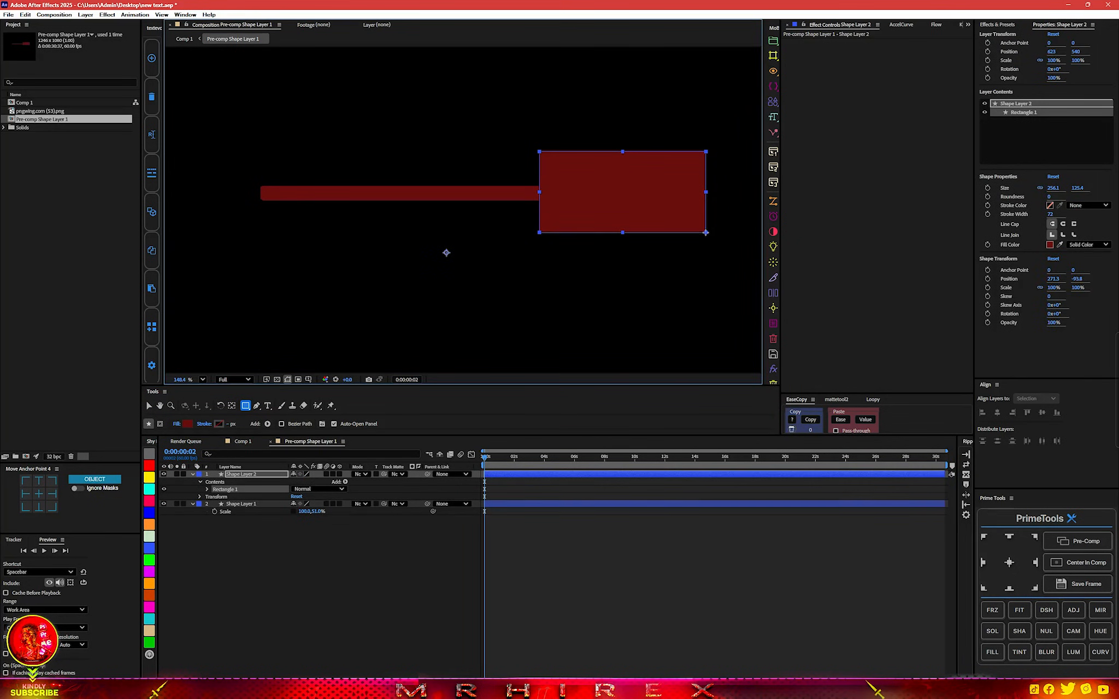
- Fill the new rectangle over the bar's right end with a much darker red
{"action": "left_click", "coordinate": [1050, 245]}
{"action": "left_click", "coordinate": [557, 381]}
{"action": "left_click", "coordinate": [646, 295]}
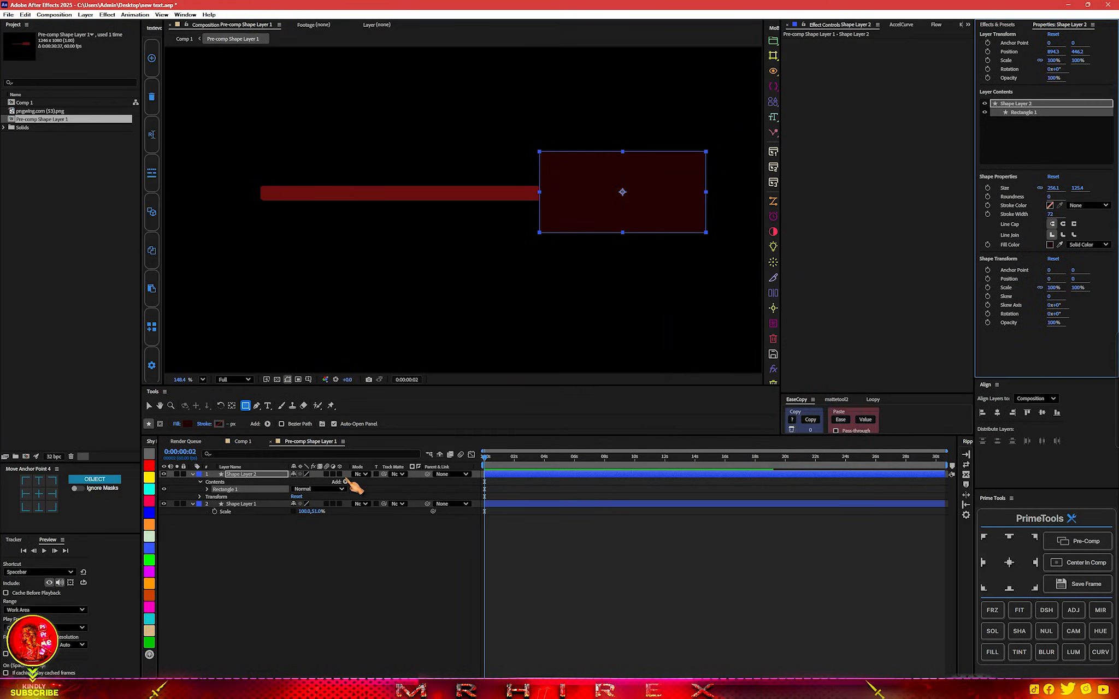
- Use Shape Layer 1 as track matte for the dark rectangle and make the base bar visible again
{"action": "left_click_drag", "start_coordinate": [384, 475], "coordinate": [272, 503]}
{"action": "left_click", "coordinate": [164, 504]}
{"action": "left_click", "coordinate": [337, 527]}
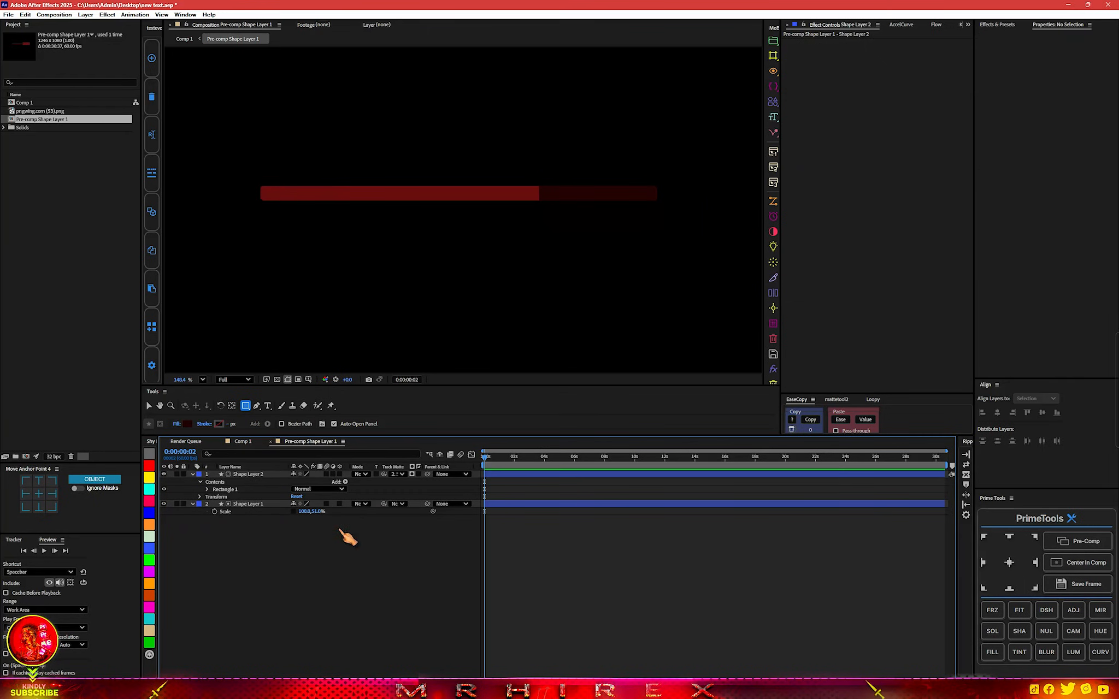
- Duplicate the matted dark rectangle and move the copy over the left end of the bar
{"action": "left_click", "coordinate": [247, 475]}
{"action": "key", "text": "ctrl+d"}
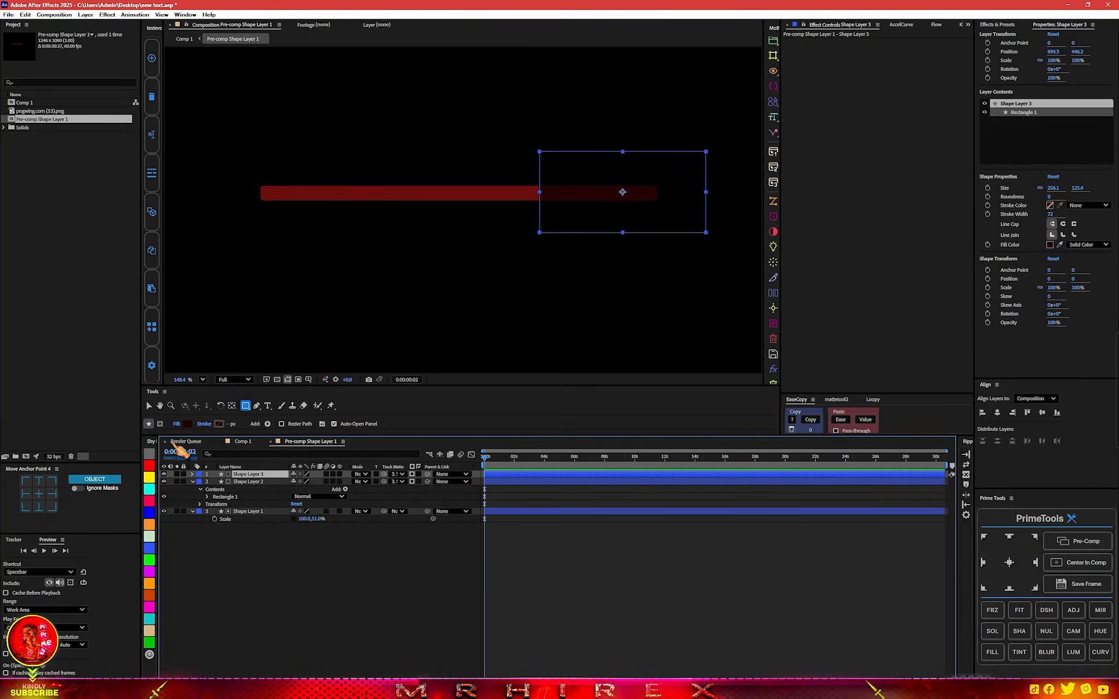
{"action": "key", "text": "v"}
{"action": "left_click_drag", "start_coordinate": [696, 212], "coordinate": [273, 214]}
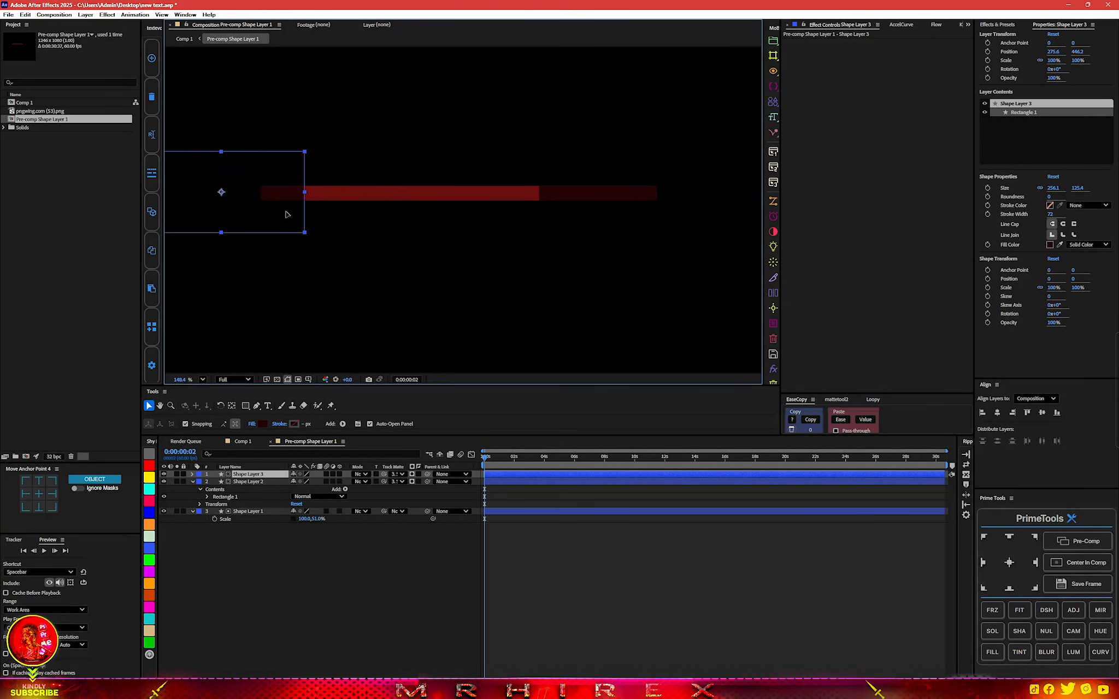
- Shift both dark sections inward so that only a short bright red section remains at the bar's center
{"action": "left_click", "coordinate": [594, 213]}
{"action": "left_click_drag", "start_coordinate": [629, 213], "coordinate": [582, 213]}
{"action": "left_click_drag", "start_coordinate": [296, 194], "coordinate": [381, 195]}
{"action": "left_click", "coordinate": [252, 474]}
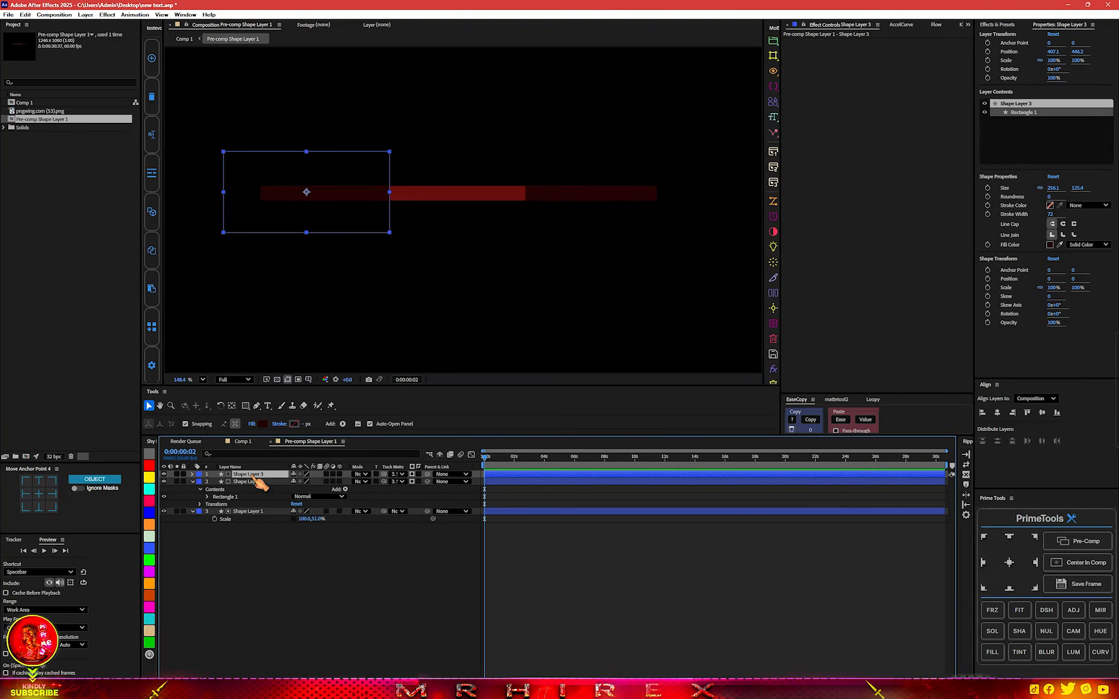
- Draw a smaller rectangle about 149 × 84 px on a new shape layer over the bar's left end
{"action": "left_click", "coordinate": [271, 544]}
{"action": "left_click", "coordinate": [245, 406]}
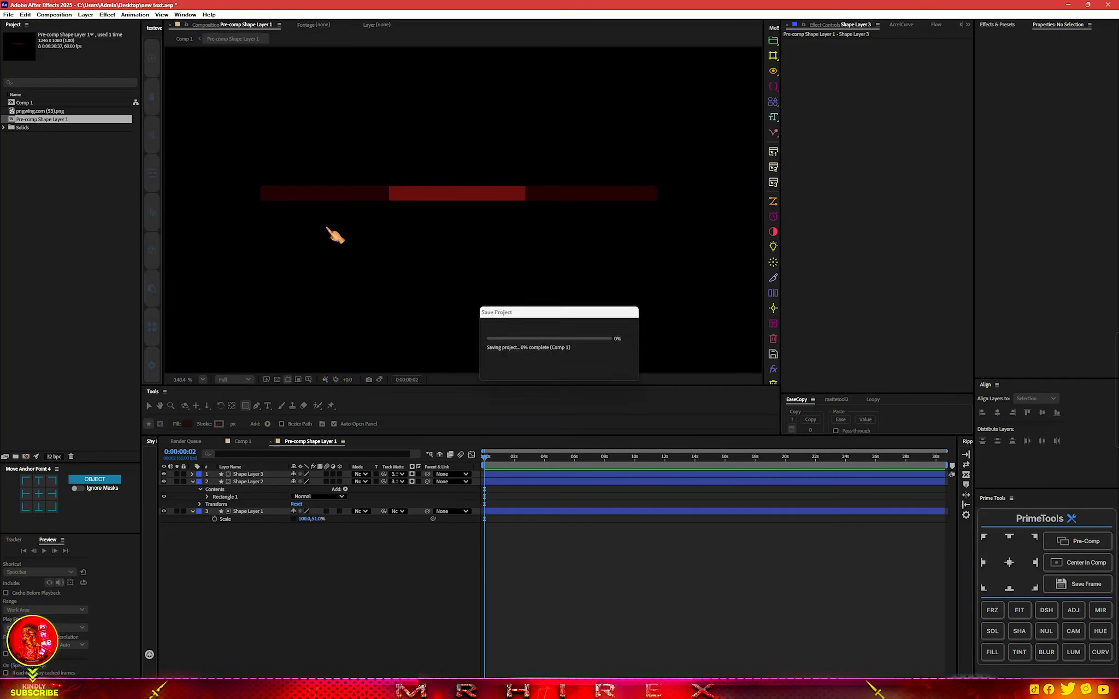
{"action": "scroll", "coordinate": [333, 233], "scroll_direction": "up", "scroll_amount": 5}
{"action": "mouse_move", "coordinate": [201, 189]}
{"action": "left_mouse_down"}
{"action": "mouse_move", "coordinate": [365, 252]}
{"action": "mouse_move", "coordinate": [436, 321]}
{"action": "left_mouse_up"}
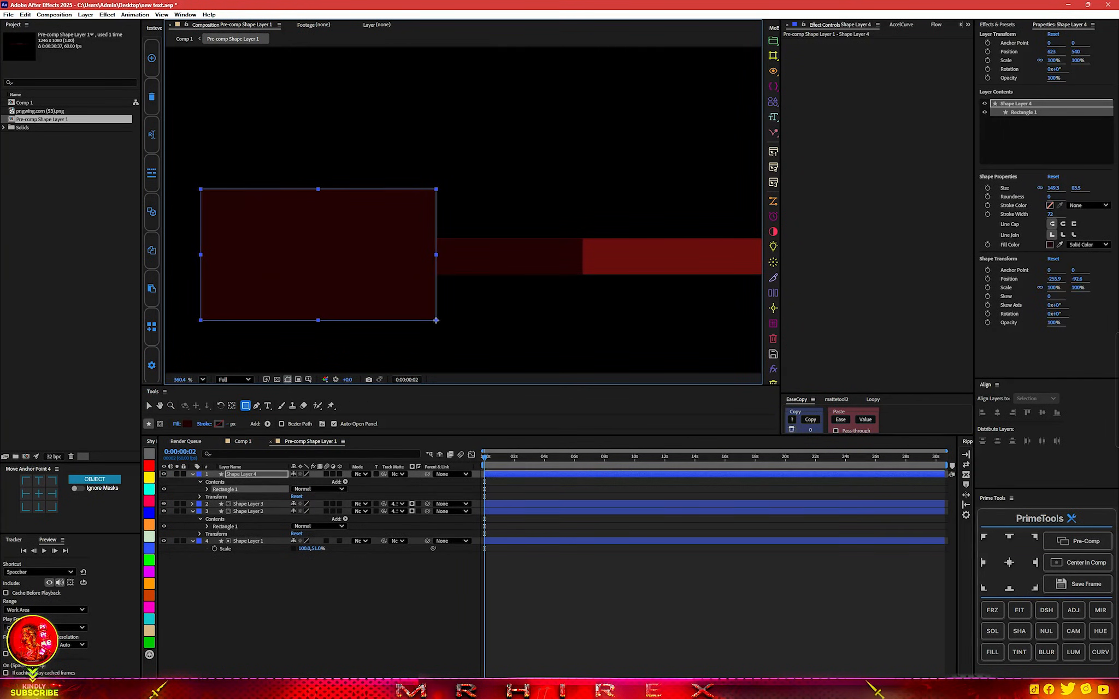
- Give the smaller rectangle a near-black fill and clip it with Shape Layer 1 as track matte, showing the transparency grid
{"action": "left_click", "coordinate": [1050, 245]}
{"action": "left_click", "coordinate": [546, 393]}
{"action": "left_click", "coordinate": [646, 295]}
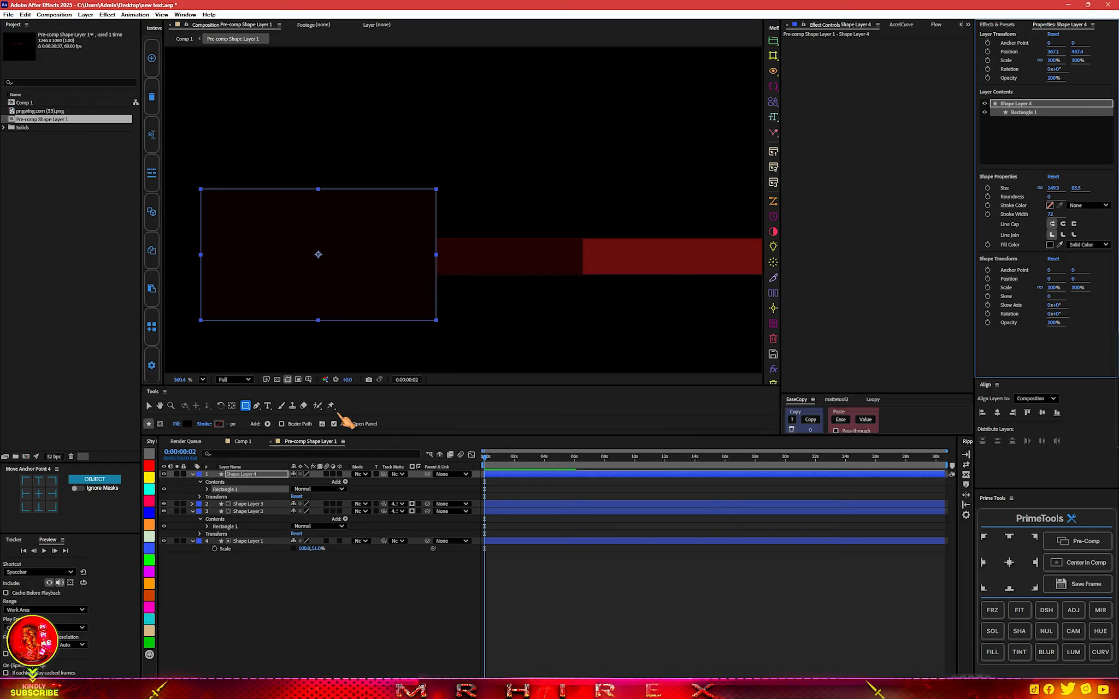
{"action": "left_click", "coordinate": [277, 380]}
{"action": "left_click_drag", "start_coordinate": [384, 474], "coordinate": [267, 543]}
- Duplicate the near-black section and move the copy over the right end of the bar
{"action": "left_click", "coordinate": [258, 474]}
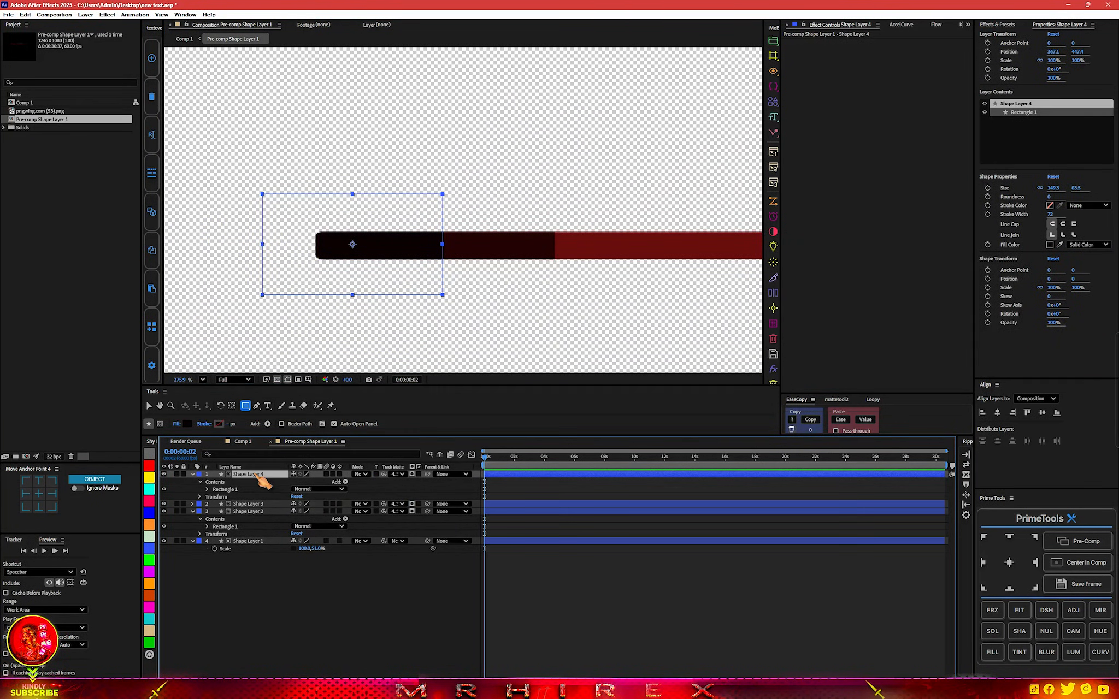
{"action": "key", "text": "ctrl+d"}
{"action": "scroll", "coordinate": [394, 263], "scroll_direction": "down", "scroll_amount": 3}
{"action": "left_click", "coordinate": [415, 239]}
{"action": "key", "text": "ctrl+z"}
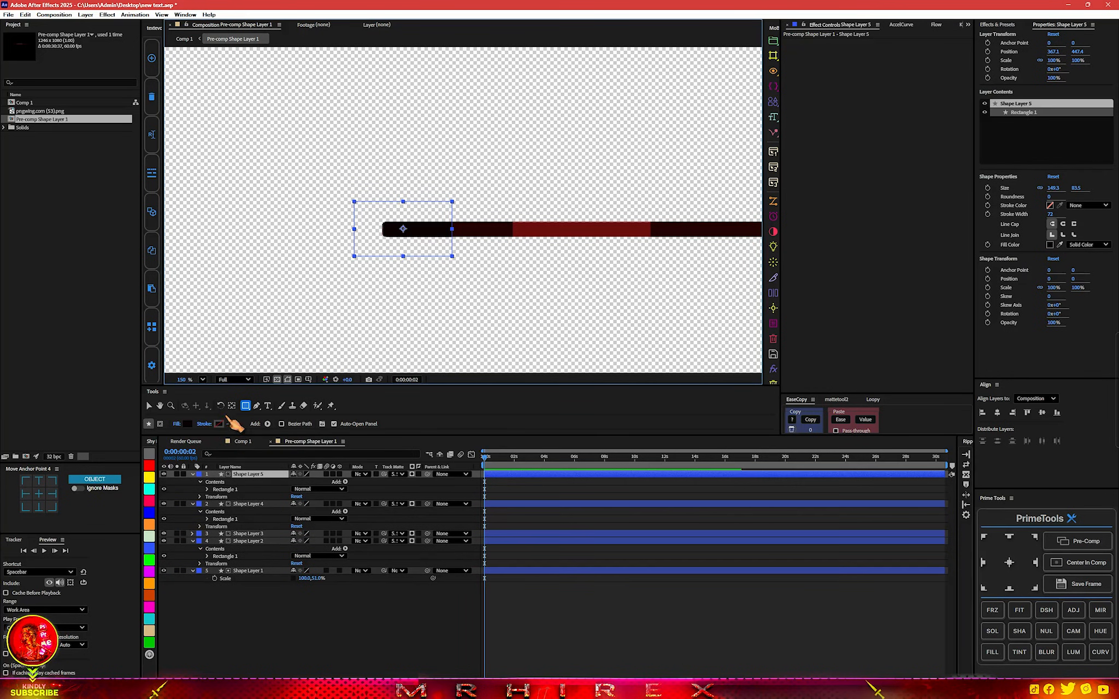
{"action": "left_click", "coordinate": [149, 406]}
{"action": "scroll", "coordinate": [613, 256], "scroll_direction": "up", "scroll_amount": 1}
{"action": "left_click_drag", "start_coordinate": [613, 256], "coordinate": [519, 250]}
{"action": "scroll", "coordinate": [464, 257], "scroll_direction": "down", "scroll_amount": 1}
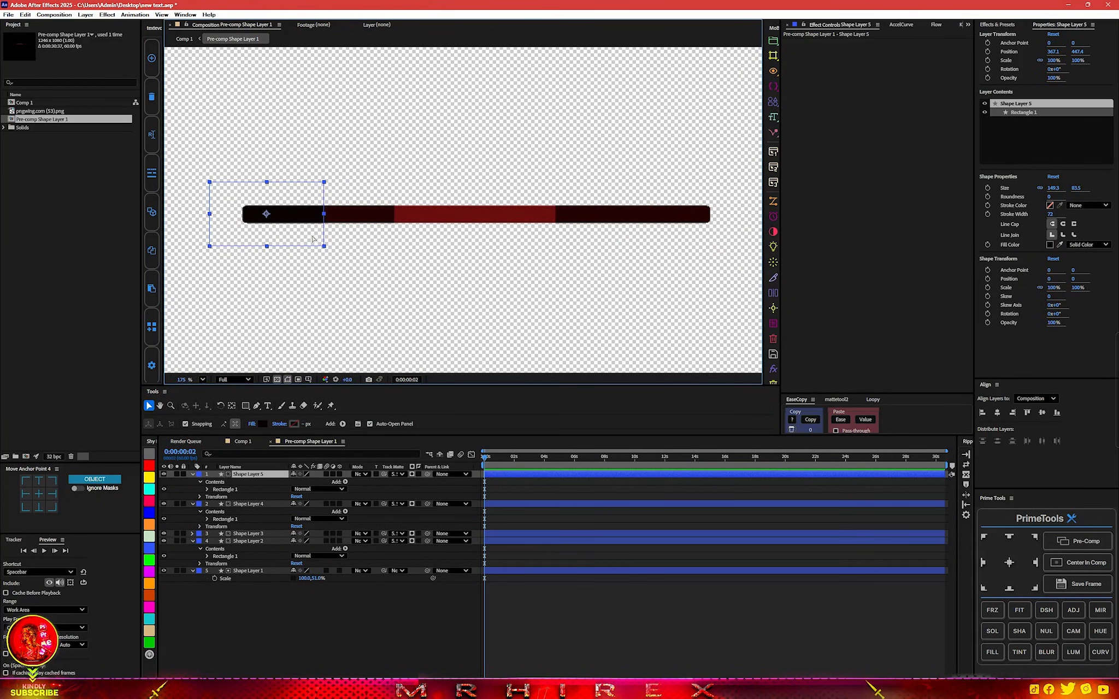
{"action": "key", "text": "ctrl+d"}
{"action": "left_click_drag", "start_coordinate": [307, 221], "coordinate": [737, 231]}
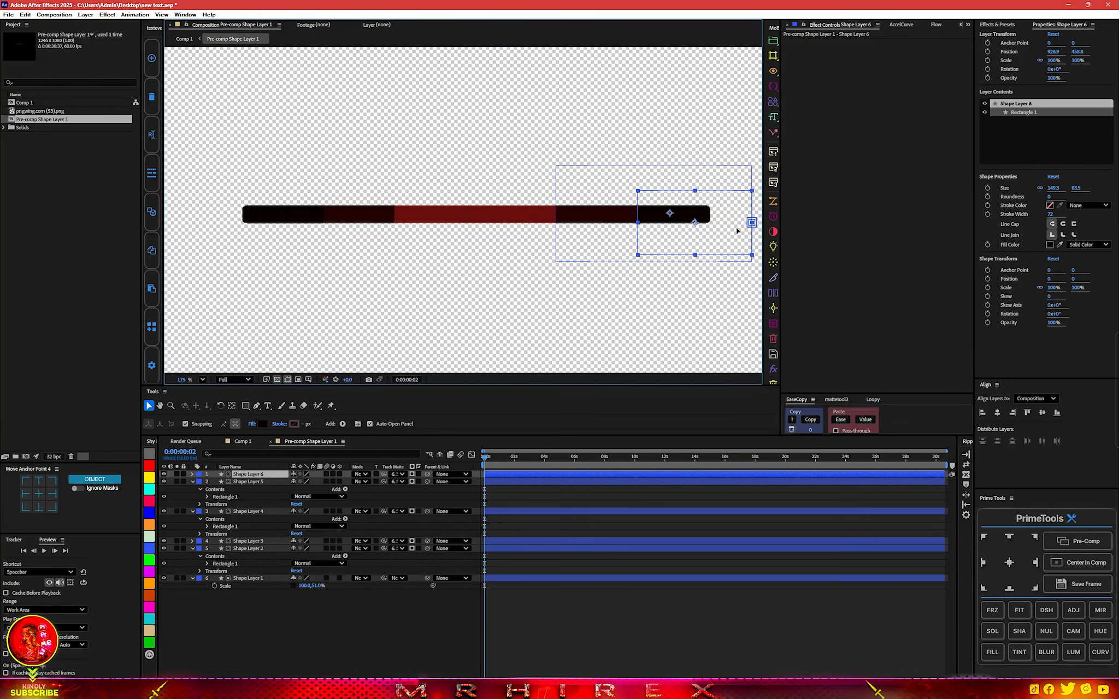
- Turn off the transparency grid and activate the Rounded Rectangle tool with the bar's left end in view
{"action": "left_click", "coordinate": [277, 380]}
{"action": "scroll", "coordinate": [509, 265], "scroll_direction": "up", "scroll_amount": 4}
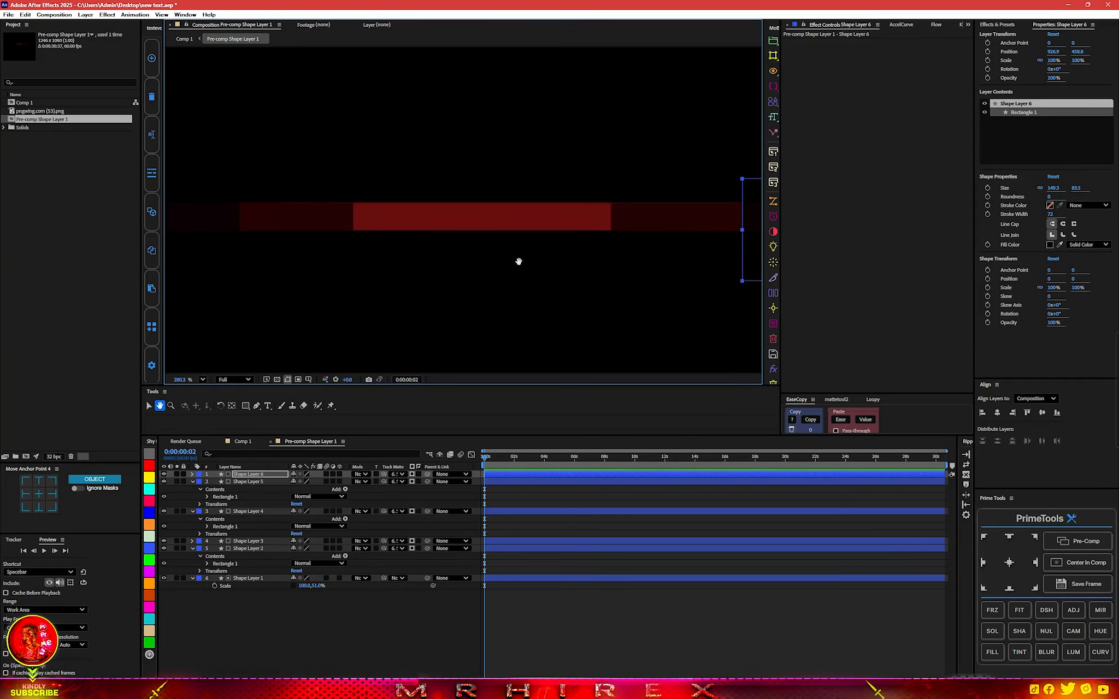
{"action": "scroll", "coordinate": [518, 261], "scroll_direction": "up", "scroll_amount": 1}
{"action": "left_click_drag", "start_coordinate": [519, 261], "coordinate": [535, 263]}
{"action": "scroll", "coordinate": [533, 265], "scroll_direction": "down", "scroll_amount": 2}
{"action": "left_click_drag", "start_coordinate": [470, 287], "coordinate": [530, 288]}
{"action": "left_click", "coordinate": [250, 475]}
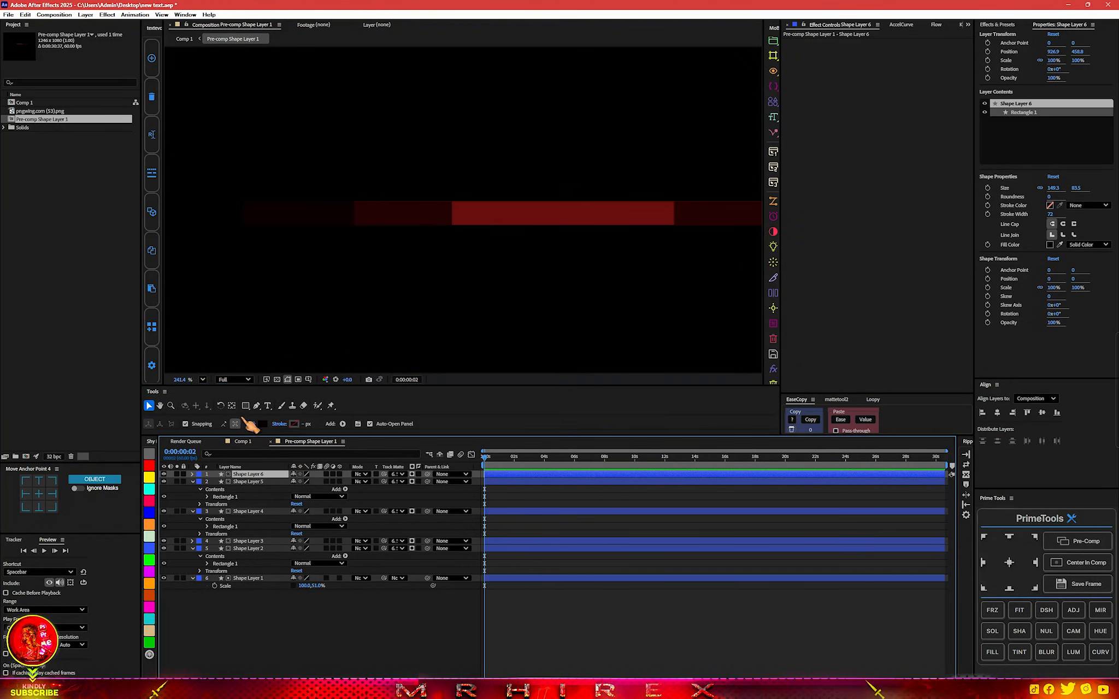
{"action": "left_click_drag", "start_coordinate": [245, 406], "coordinate": [261, 416]}
{"action": "scroll", "coordinate": [582, 295], "scroll_direction": "up", "scroll_amount": 1}
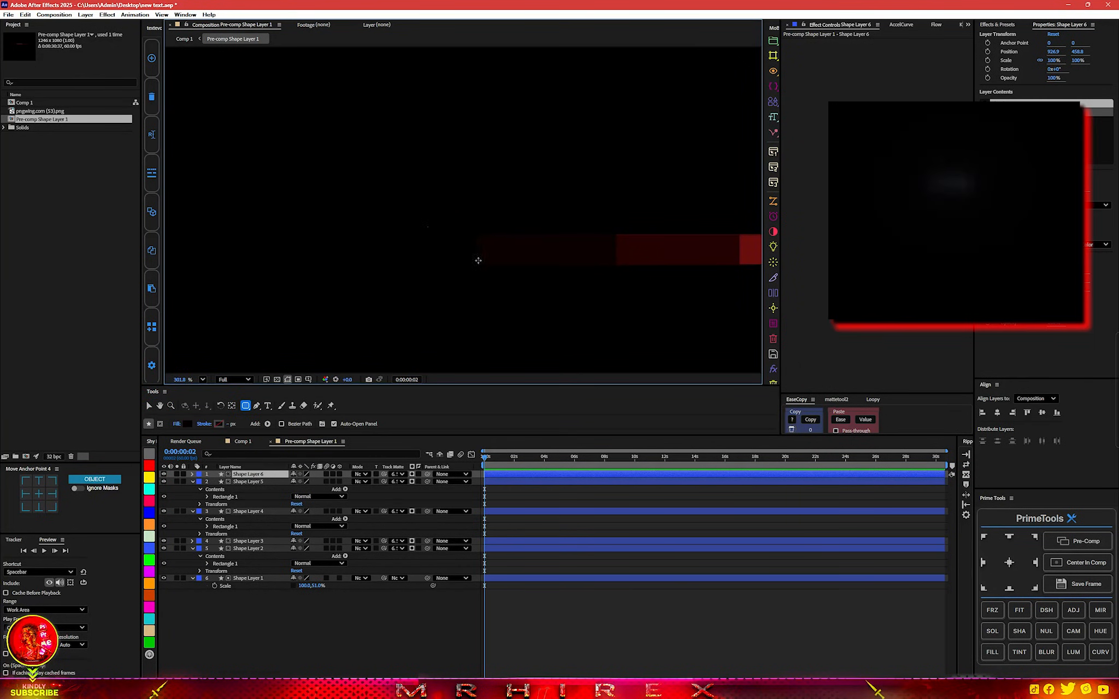
{"action": "left_click_drag", "start_coordinate": [478, 261], "coordinate": [504, 277]}
{"action": "left_click", "coordinate": [252, 475]}
{"action": "key", "text": "ctrl+z"}
- Draw a white-filled rounded rectangle about 63 × 38 px on a new shape layer over the bar's left end
{"action": "left_click", "coordinate": [271, 619]}
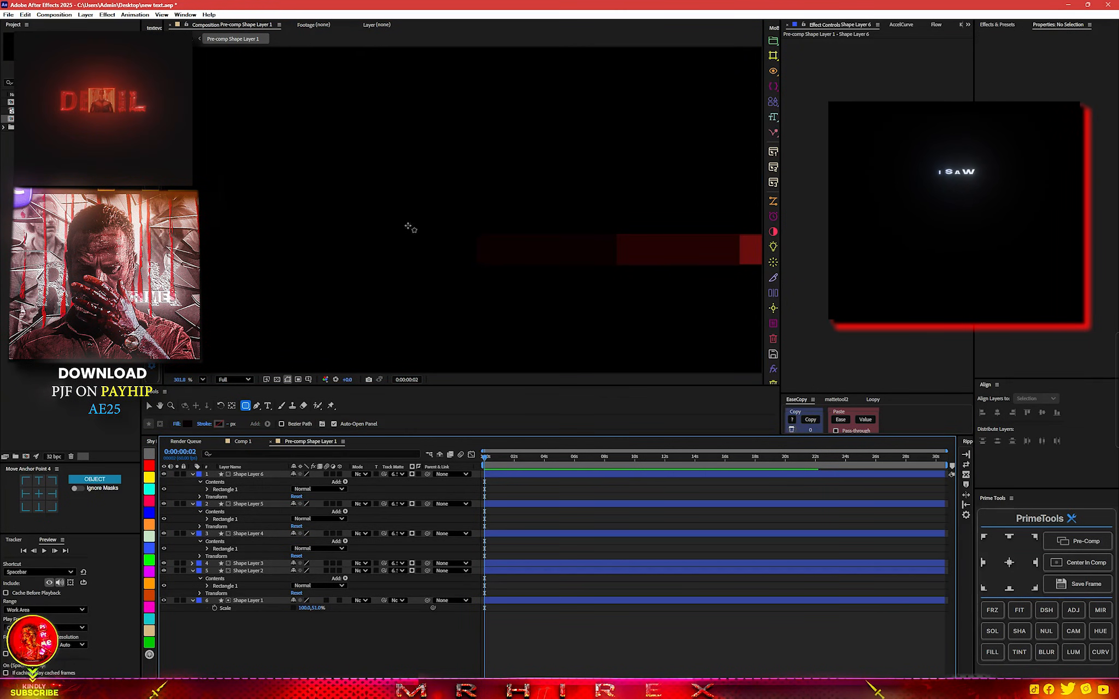
{"action": "left_click_drag", "start_coordinate": [419, 230], "coordinate": [503, 279]}
{"action": "left_click", "coordinate": [188, 424]}
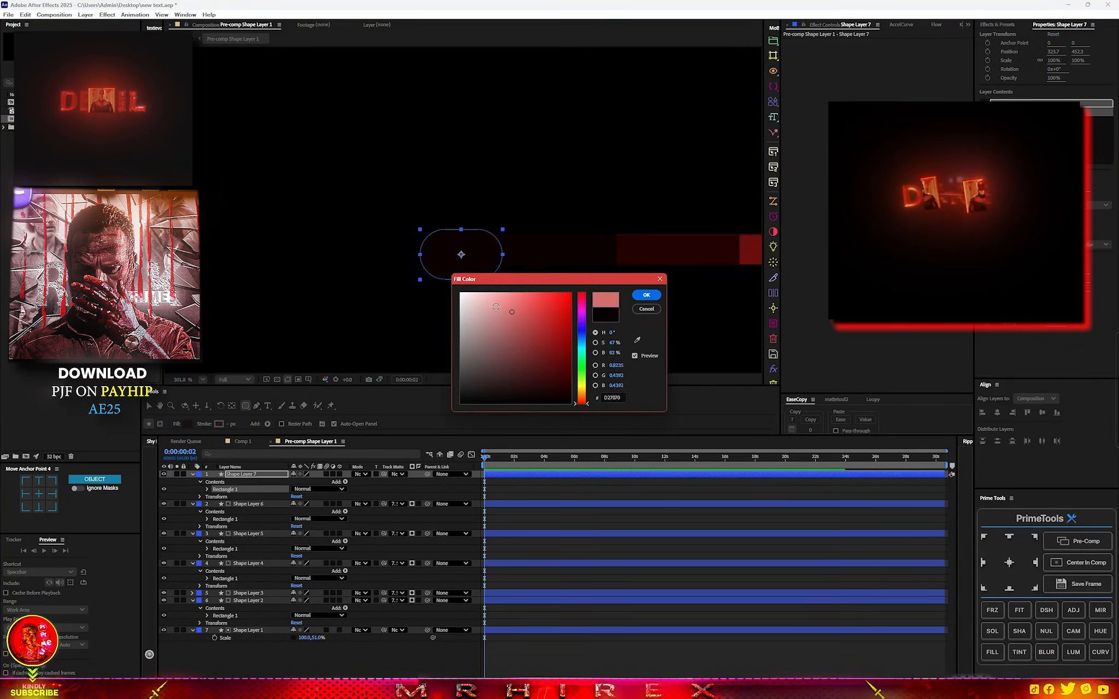
{"action": "left_click", "coordinate": [460, 293]}
{"action": "left_click", "coordinate": [646, 295]}
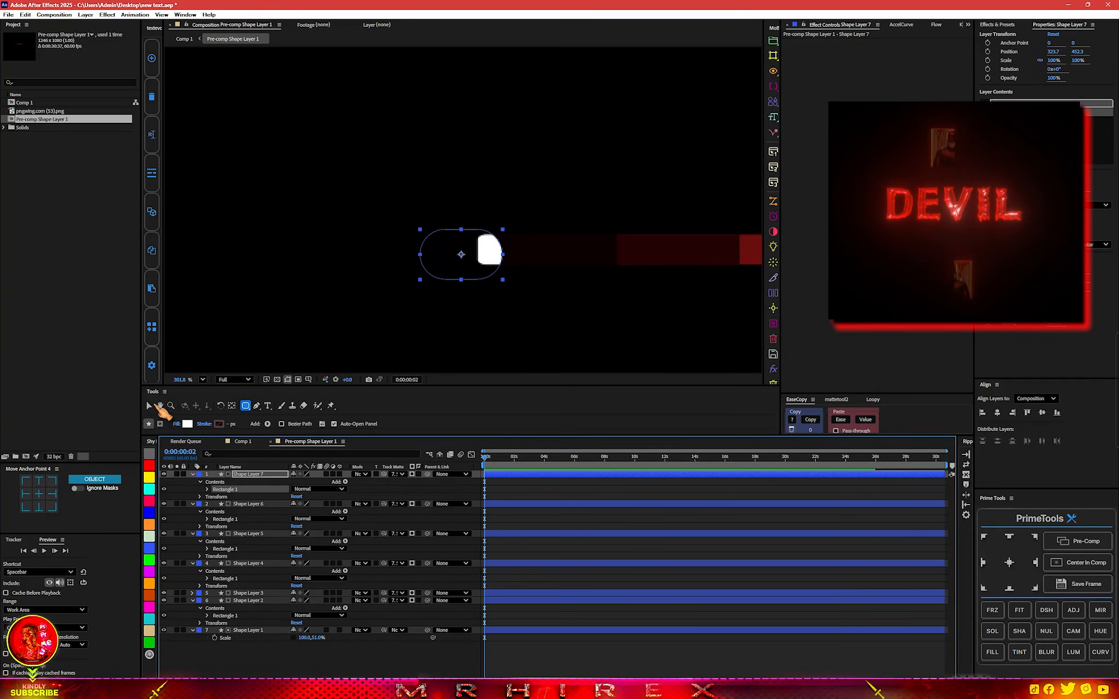
- Fit the white cap over the bar's left end at 133% horizontal scale and apply the Noise effect to it
{"action": "key", "text": "v"}
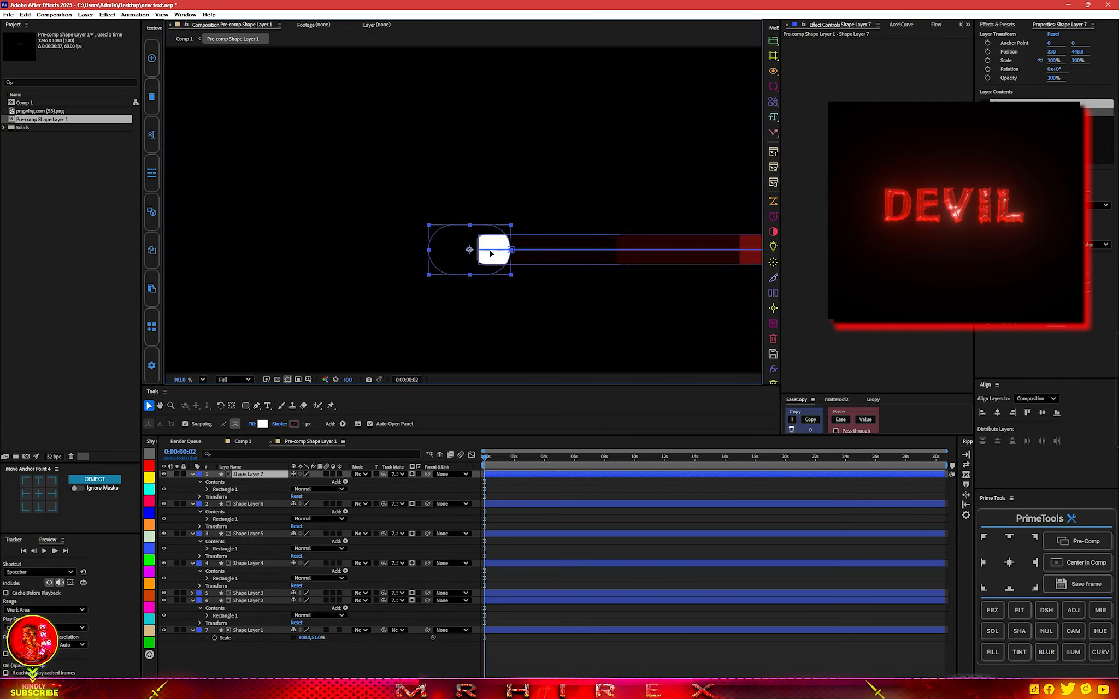
{"action": "left_click_drag", "start_coordinate": [511, 250], "coordinate": [521, 250]}
{"action": "key", "text": "ctrl+space"}
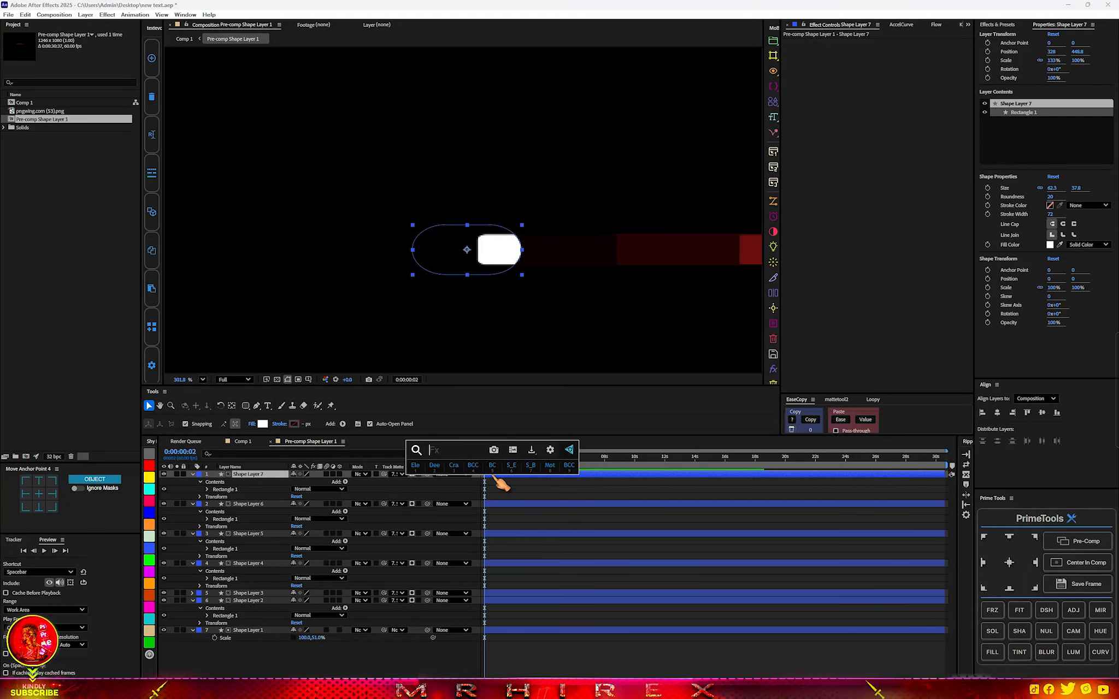
{"action": "type", "text": "noise"}
{"action": "left_click", "coordinate": [498, 478]}
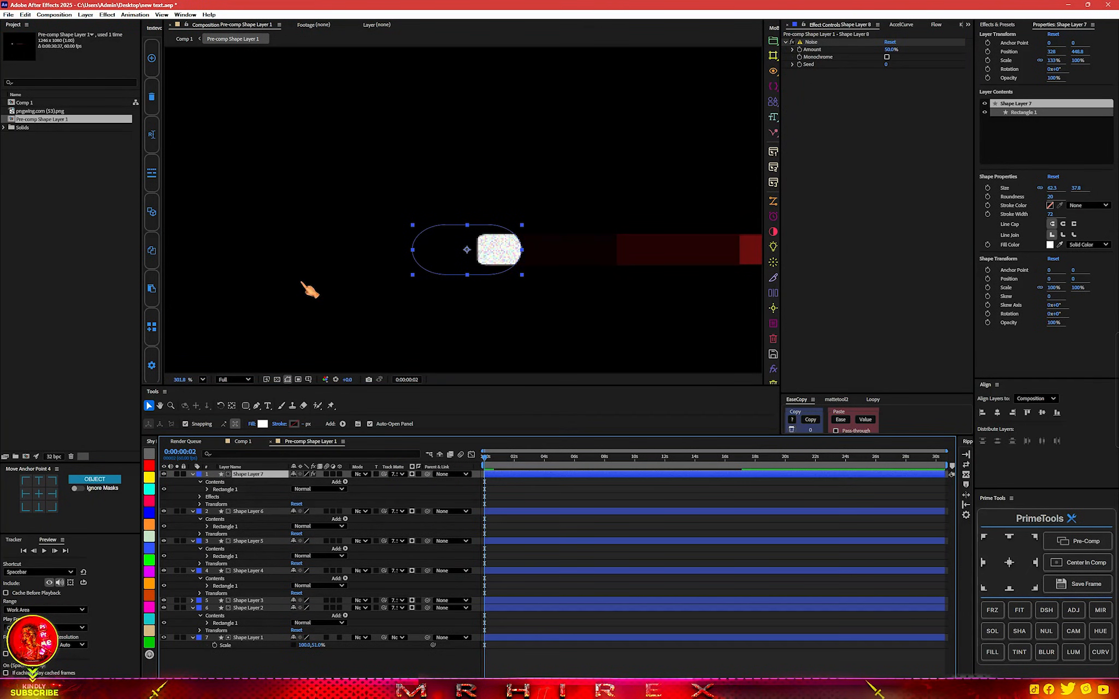
- Duplicate the noise-textured white cap and align the copy over the right end of the bar
{"action": "key", "text": "ctrl+d"}
{"action": "key", "text": "slash"}
{"action": "left_click", "coordinate": [707, 238]}
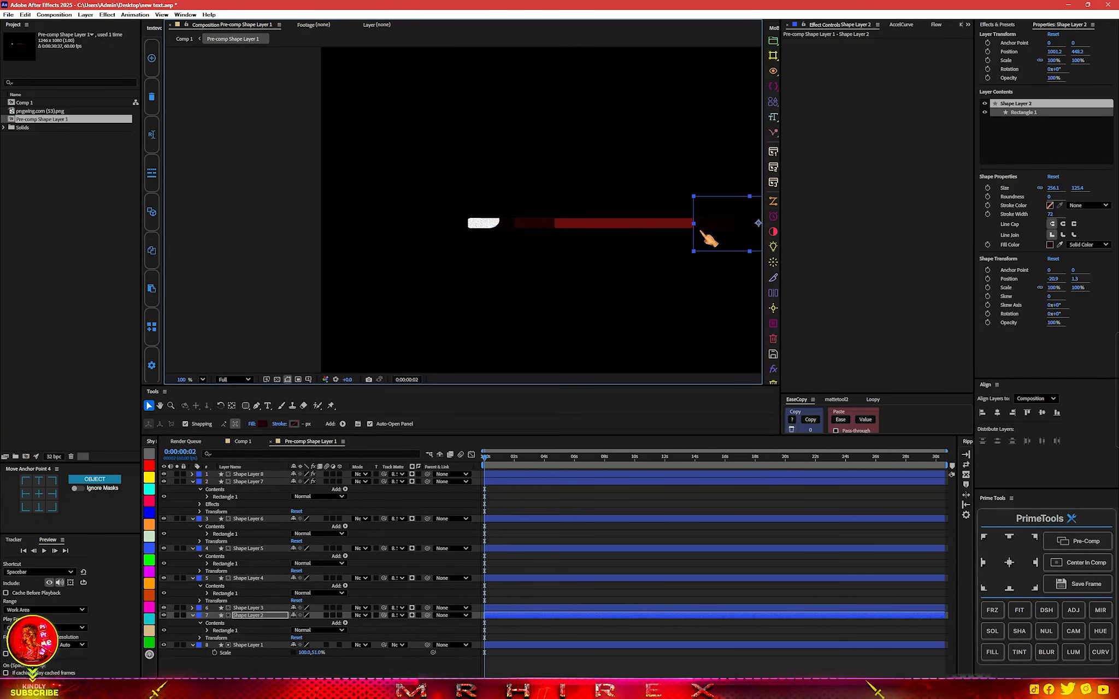
{"action": "left_click_drag", "start_coordinate": [707, 238], "coordinate": [661, 237]}
{"action": "left_click", "coordinate": [262, 474]}
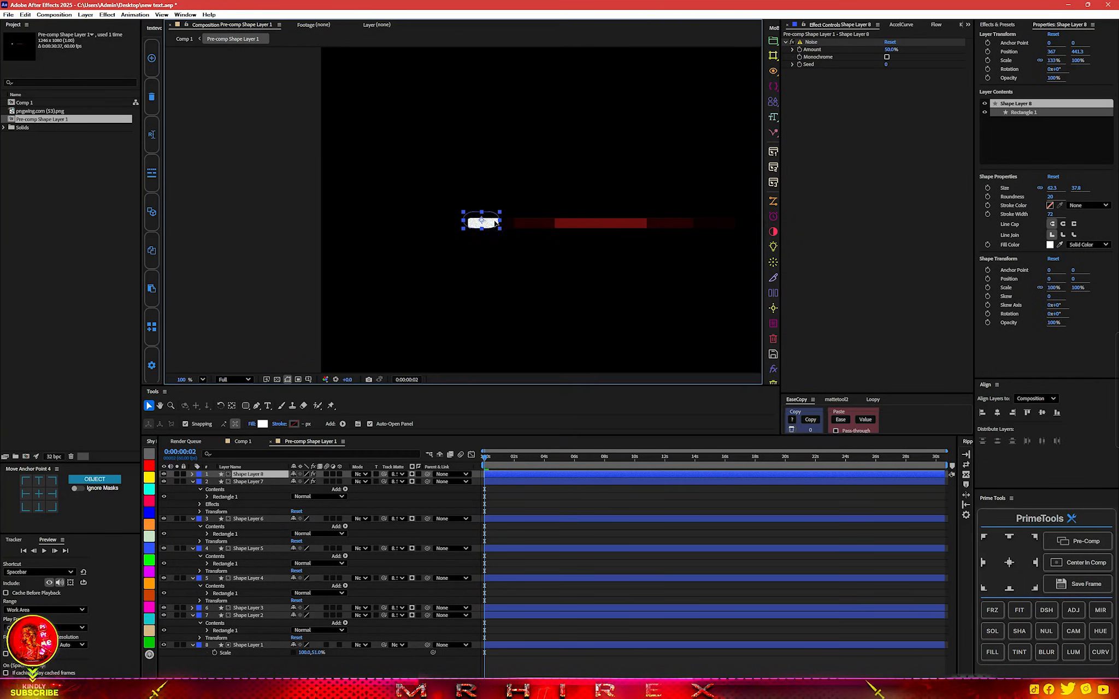
{"action": "left_click_drag", "start_coordinate": [484, 223], "coordinate": [730, 226]}
{"action": "scroll", "coordinate": [599, 213], "scroll_direction": "up", "scroll_amount": 8}
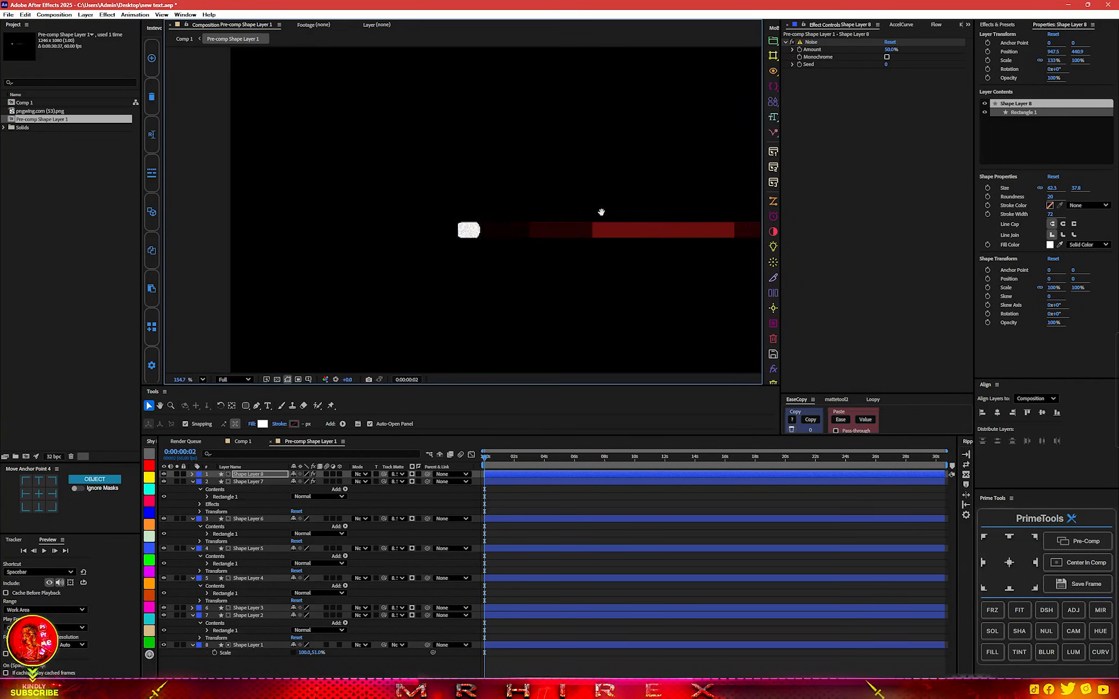
{"action": "left_click_drag", "start_coordinate": [549, 281], "coordinate": [551, 285]}
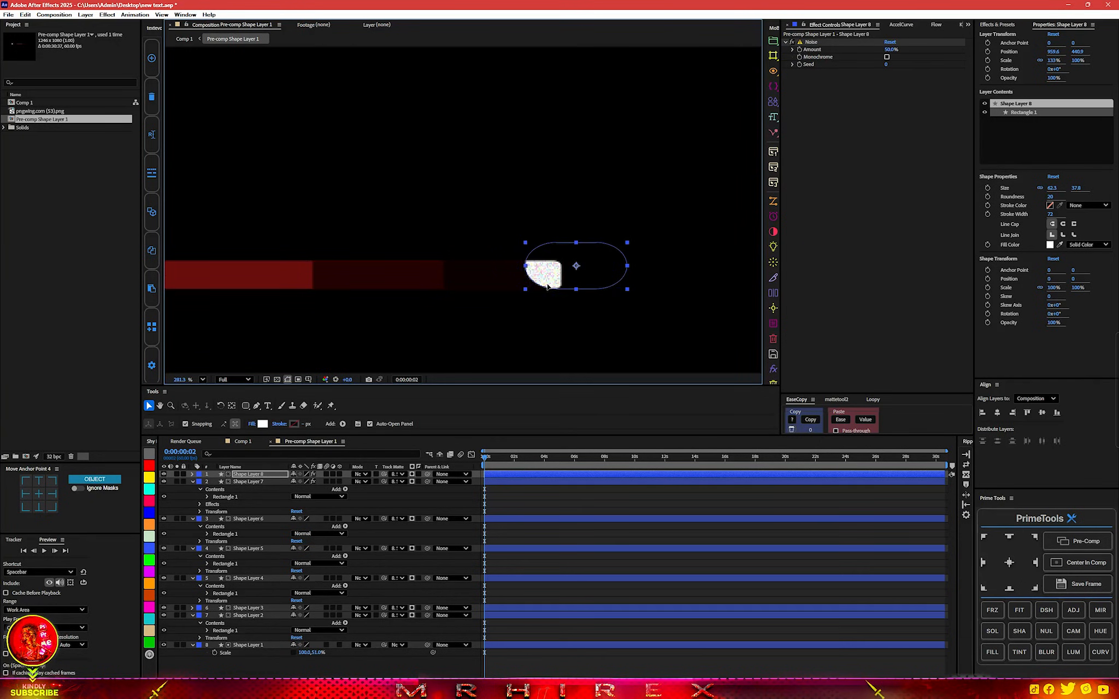
{"action": "scroll", "coordinate": [548, 286], "scroll_direction": "down", "scroll_amount": 10}
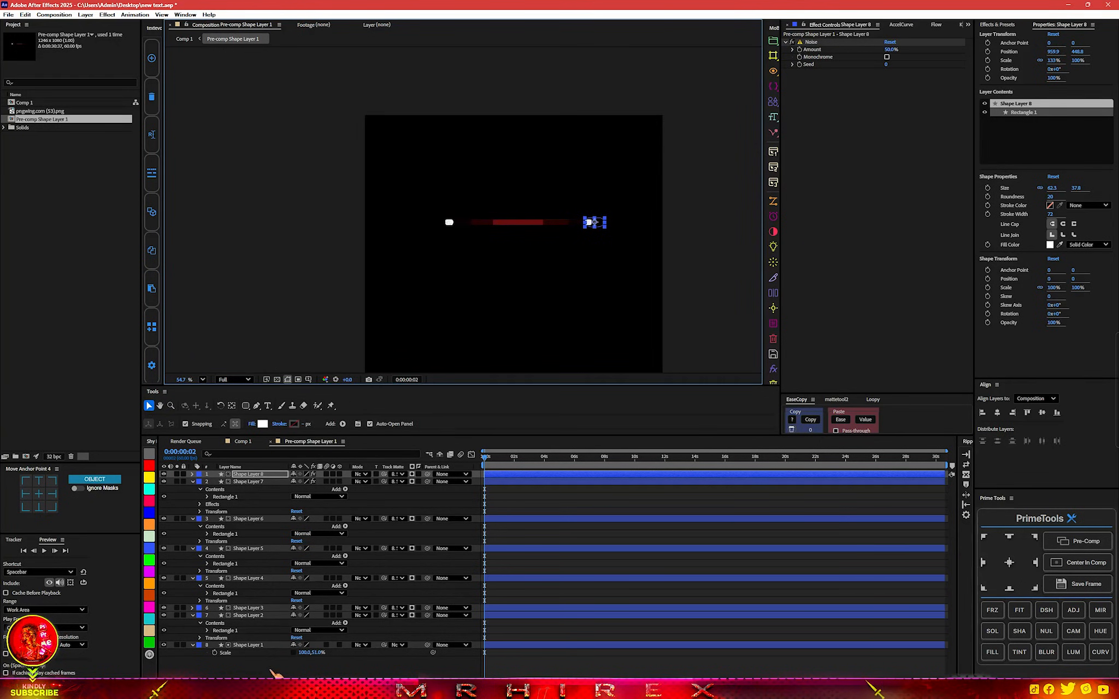
- Pre-compose all the shape layers of the bar into one nested composition
{"action": "key", "text": "ctrl+a"}
{"action": "key", "text": "ctrl+shift+c"}
{"action": "key", "text": "Return"}
- Apply the Bevel Alpha effect to the pre-composed bar
{"action": "scroll", "coordinate": [544, 238], "scroll_direction": "up", "scroll_amount": 9}
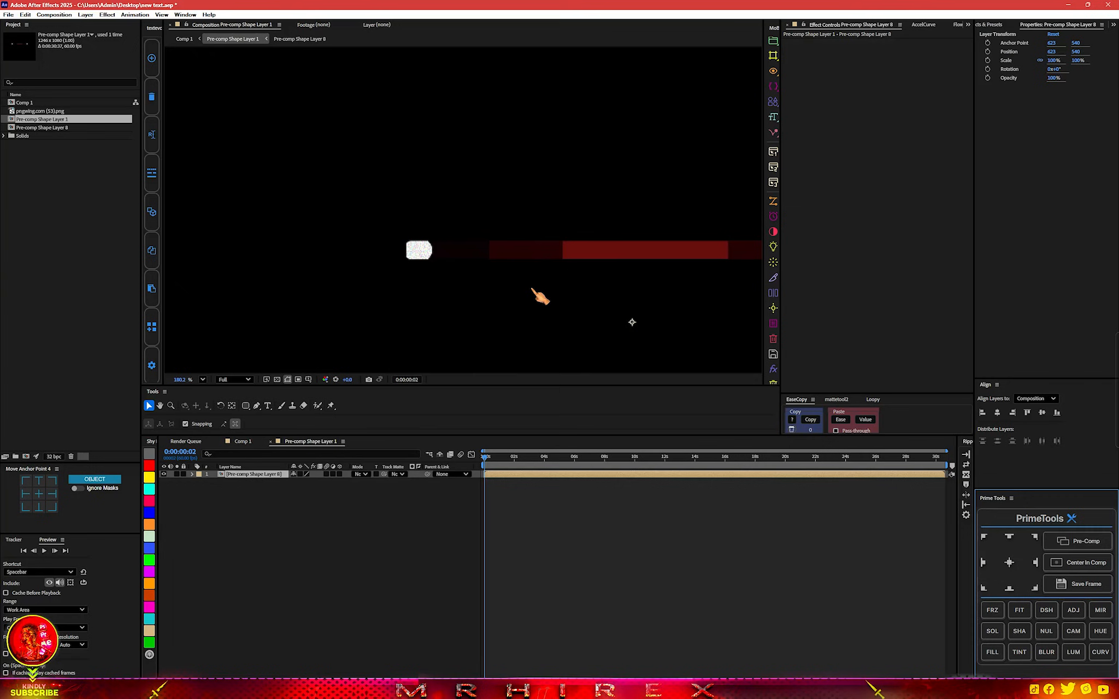
{"action": "key", "text": "ctrl+space"}
{"action": "type", "text": "bev"}
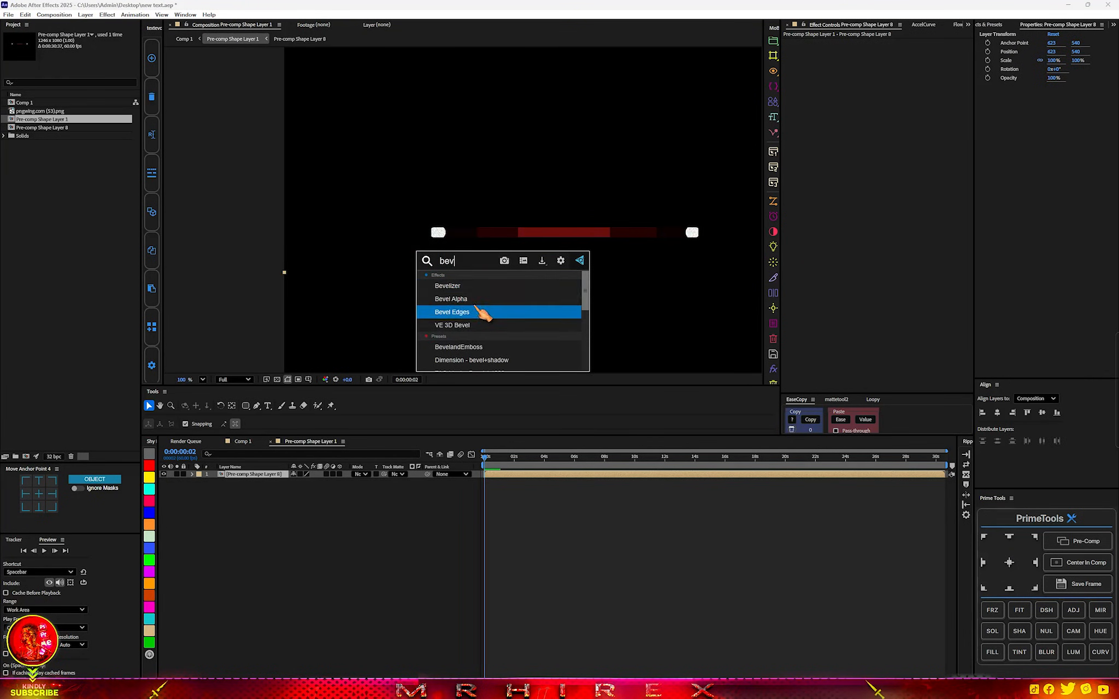
{"action": "left_click", "coordinate": [477, 304]}
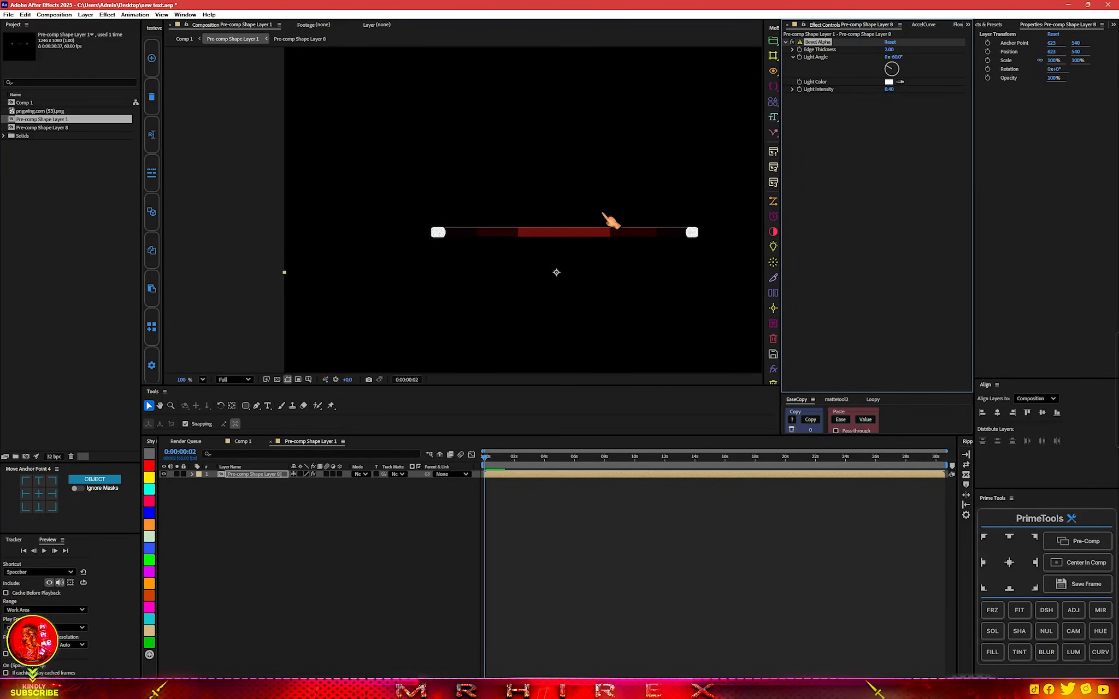
- Set the bevel's Edge Thickness to 4.50 and its Light Intensity to 0.59
{"action": "scroll", "coordinate": [611, 221], "scroll_direction": "up", "scroll_amount": 5}
{"action": "scroll", "coordinate": [530, 252], "scroll_direction": "down", "scroll_amount": 2}
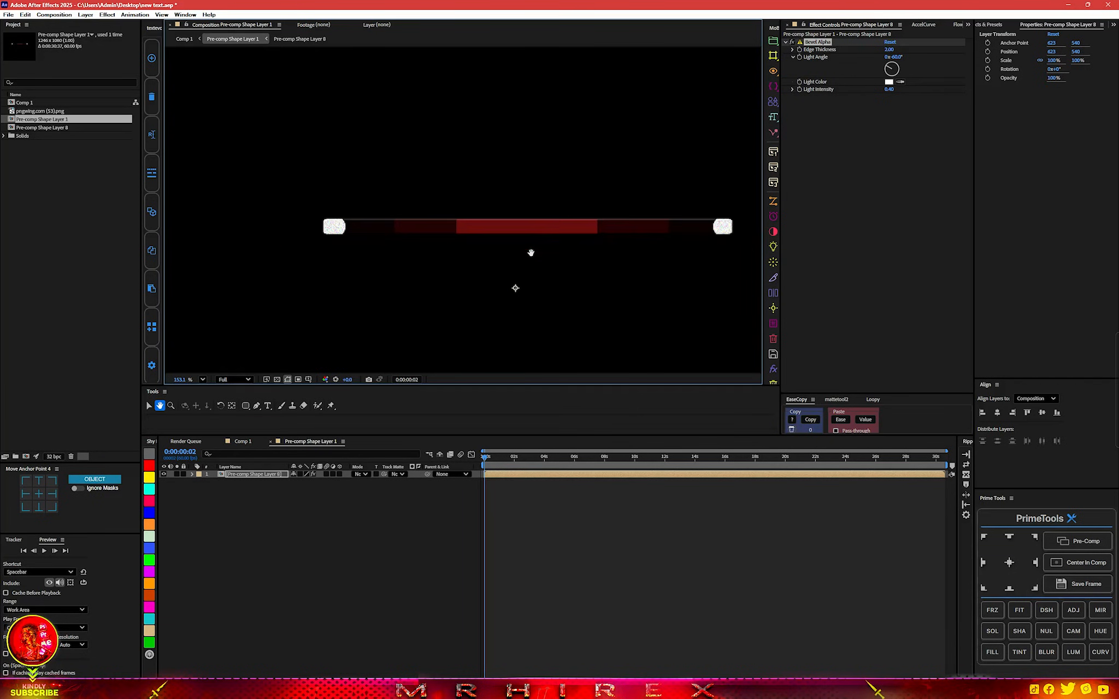
{"action": "key", "text": "v"}
{"action": "mouse_move", "coordinate": [901, 54]}
{"action": "left_mouse_down"}
{"action": "mouse_move", "coordinate": [929, 54]}
{"action": "mouse_move", "coordinate": [905, 56]}
{"action": "mouse_move", "coordinate": [891, 89]}
{"action": "left_mouse_up"}
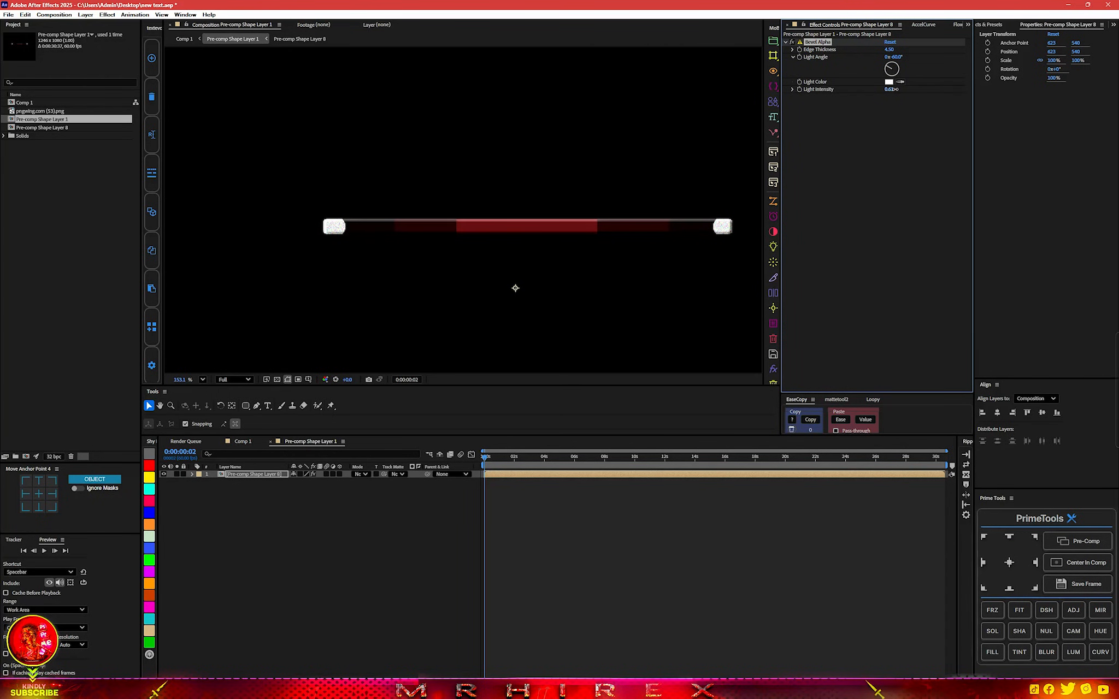
{"action": "scroll", "coordinate": [502, 264], "scroll_direction": "down", "scroll_amount": 4}
{"action": "scroll", "coordinate": [503, 264], "scroll_direction": "up", "scroll_amount": 2}
- Return to Comp 1 and rename the bar's pre-comp layer as stick
{"action": "left_click", "coordinate": [242, 442]}
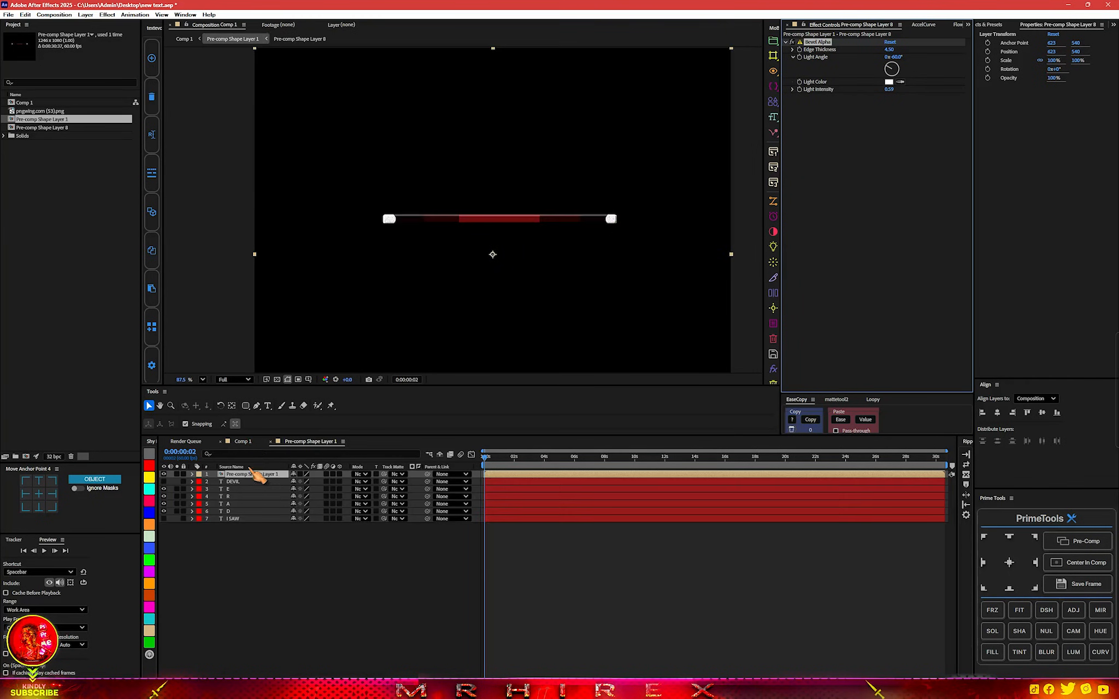
{"action": "right_click", "coordinate": [252, 475]}
{"action": "left_click", "coordinate": [279, 449]}
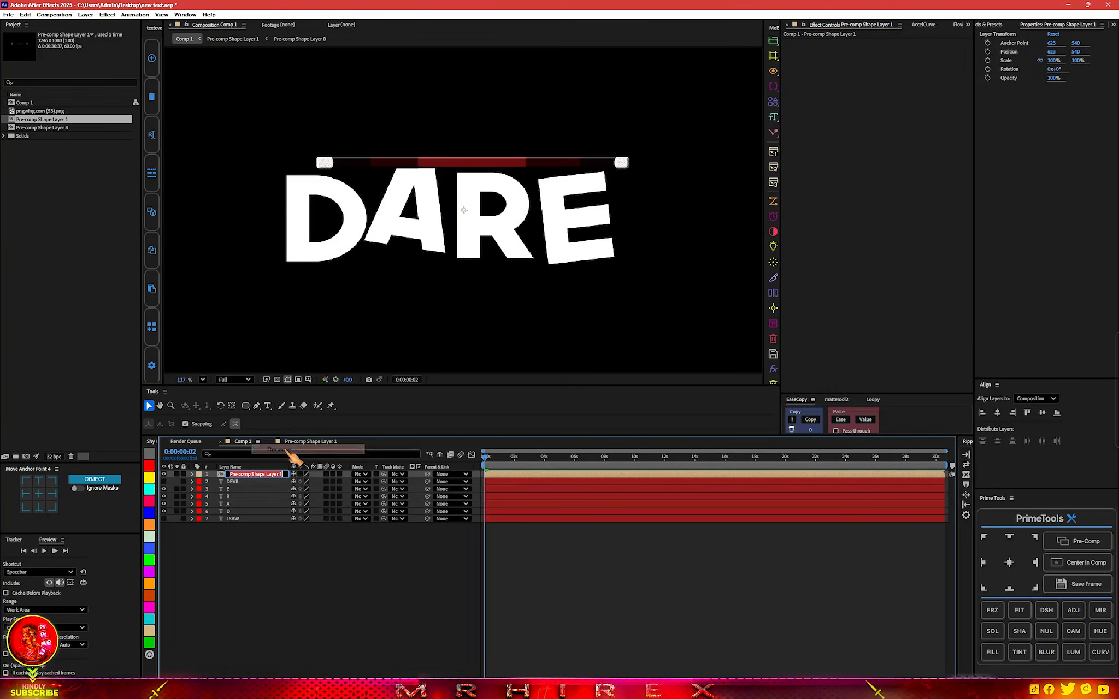
{"action": "type", "text": "stick"}
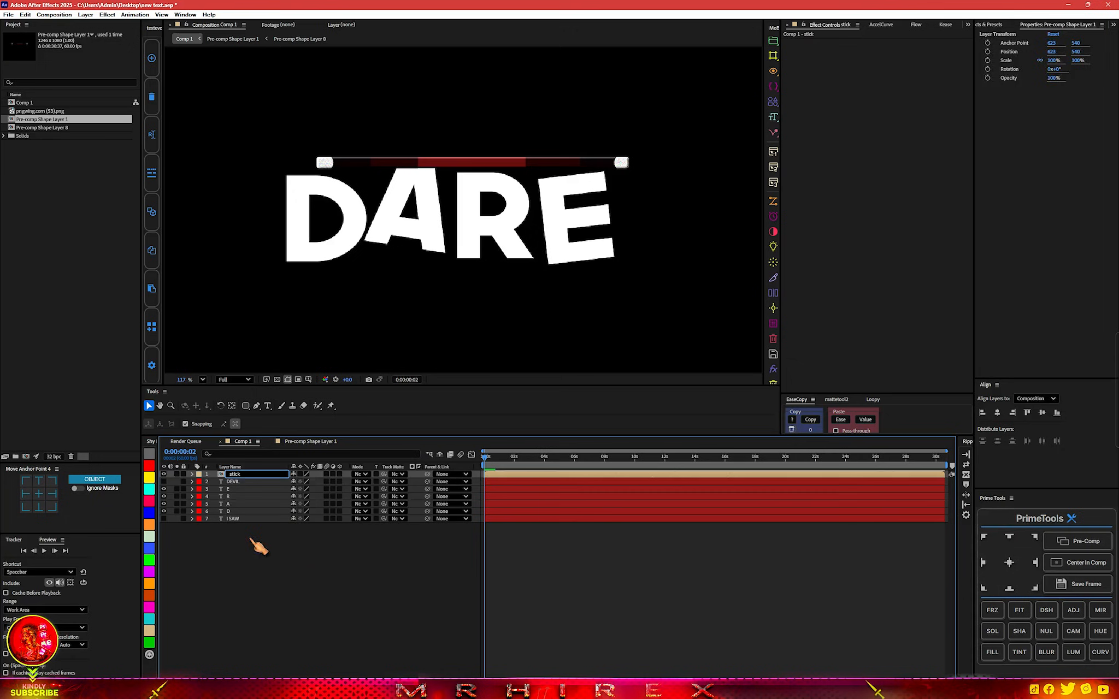
{"action": "key", "text": "Return"}
- Scale the stick layer to 88% and hide it
{"action": "key", "text": "s"}
{"action": "left_click", "coordinate": [234, 526]}
{"action": "scroll", "coordinate": [393, 264], "scroll_direction": "down", "scroll_amount": 3}
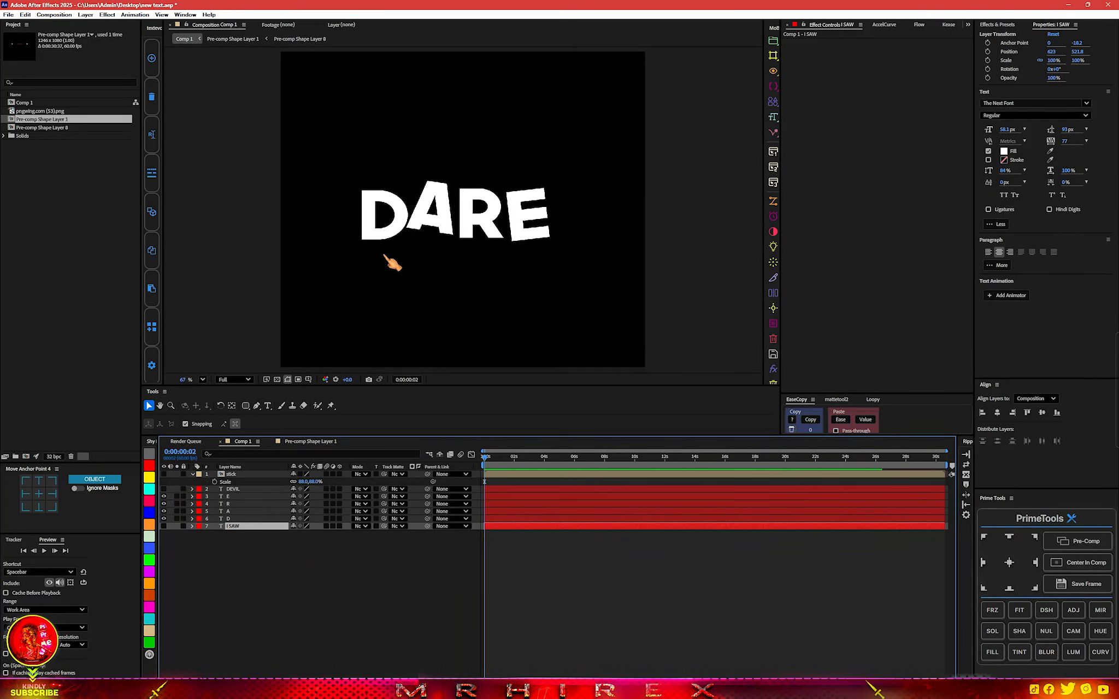
- Add a null object above the D, A, R and E letter layers and give it an orange label
{"action": "left_click", "coordinate": [233, 519]}
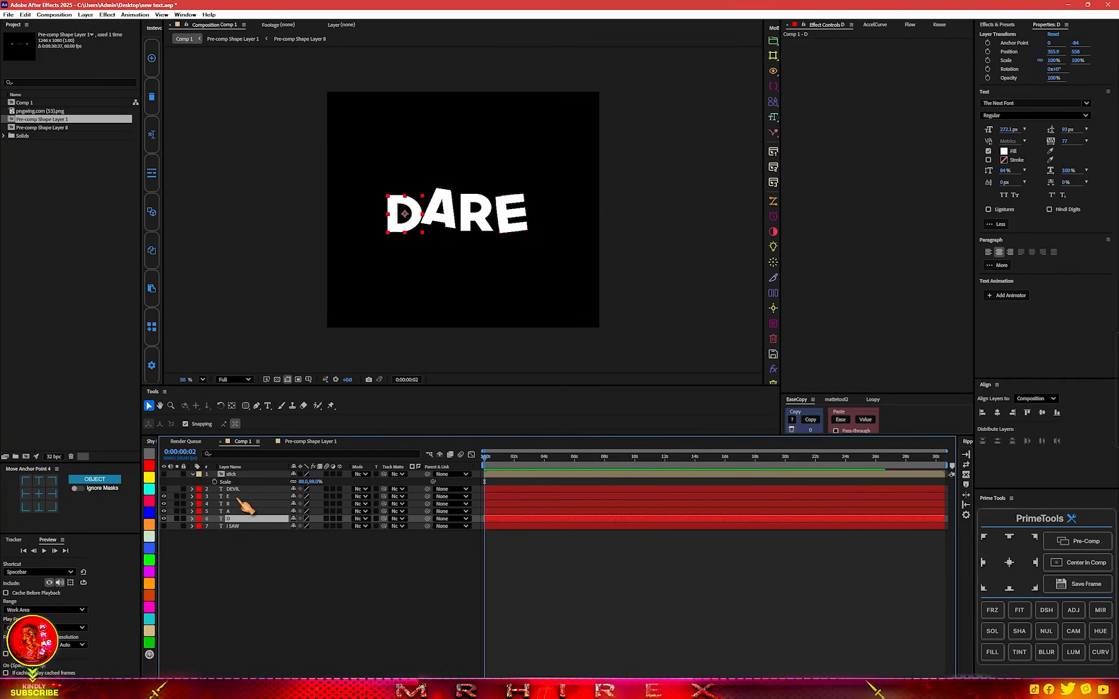
{"action": "left_click", "coordinate": [237, 498], "text": "shift"}
{"action": "right_click", "coordinate": [240, 554]}
{"action": "mouse_move", "coordinate": [297, 563]}
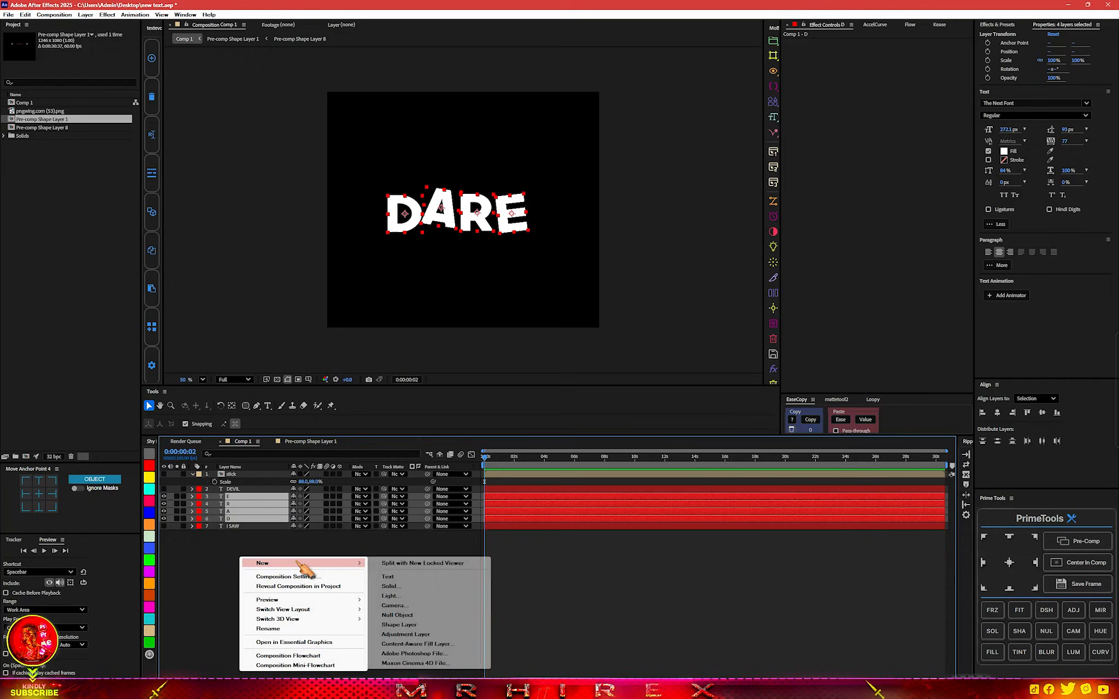
{"action": "left_click", "coordinate": [390, 615]}
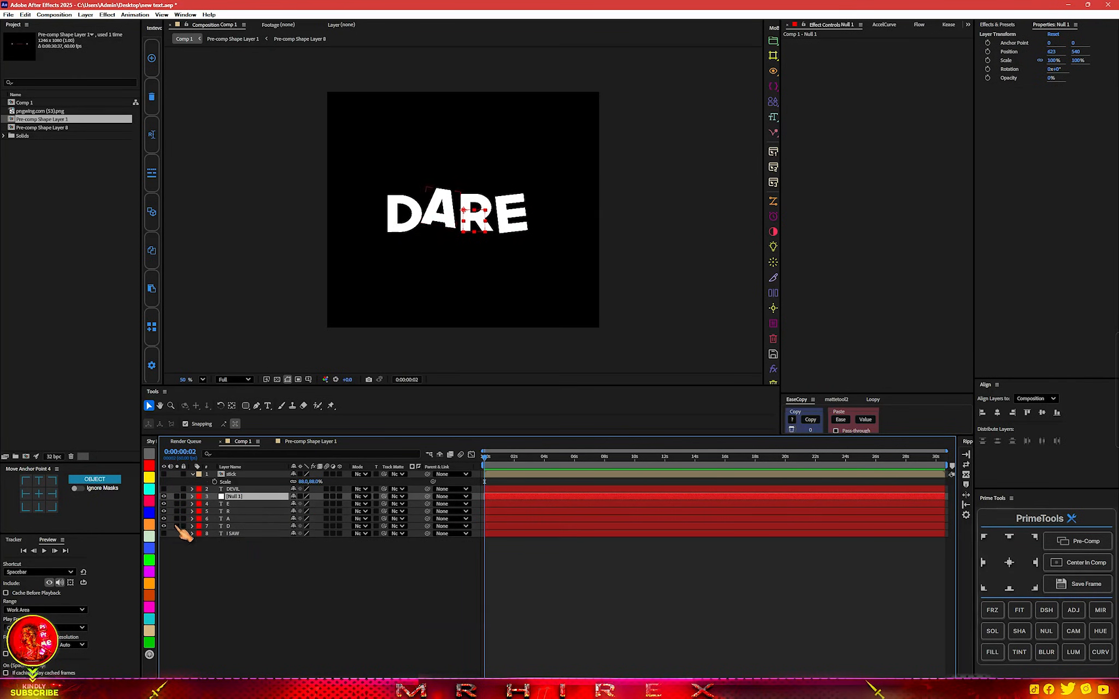
{"action": "left_click", "coordinate": [150, 525]}
- Parent the four DARE letter layers to Null 1 and scale the null to 64%
{"action": "left_click", "coordinate": [253, 504]}
{"action": "left_click", "coordinate": [246, 527], "text": "shift"}
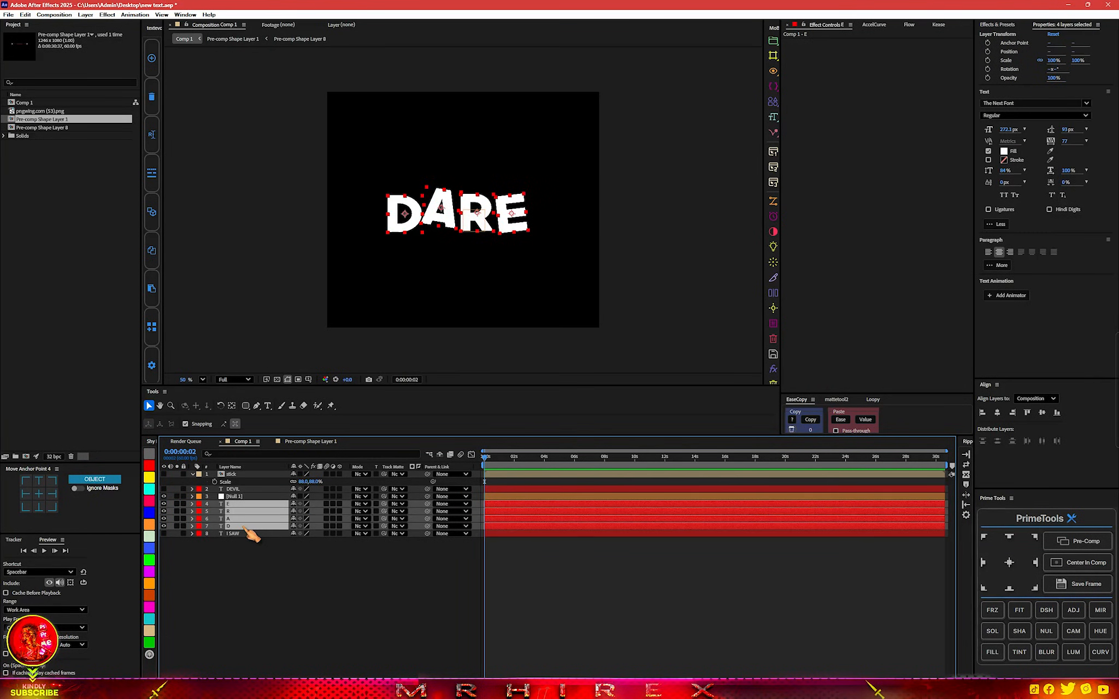
{"action": "left_click_drag", "start_coordinate": [428, 527], "coordinate": [299, 504]}
{"action": "key", "text": "s"}
{"action": "key", "text": "slash"}
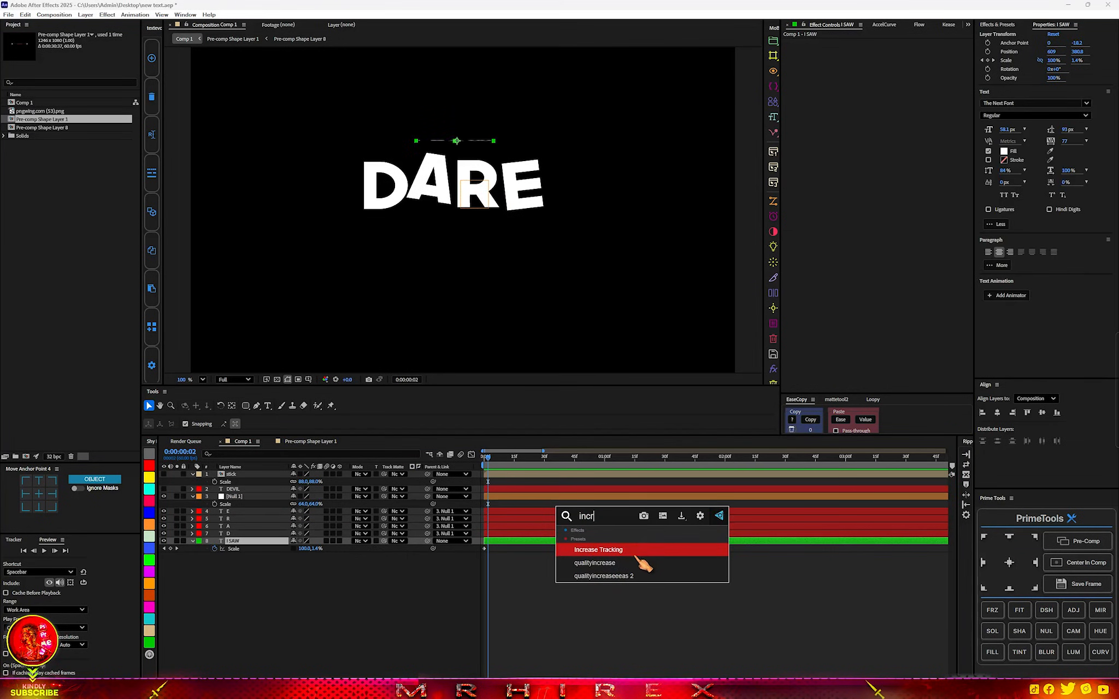
- Apply the Increase Tracking preset to the I SAW layer and shift its end Scale keyframe further along the timeline
{"action": "key", "text": "Return"}
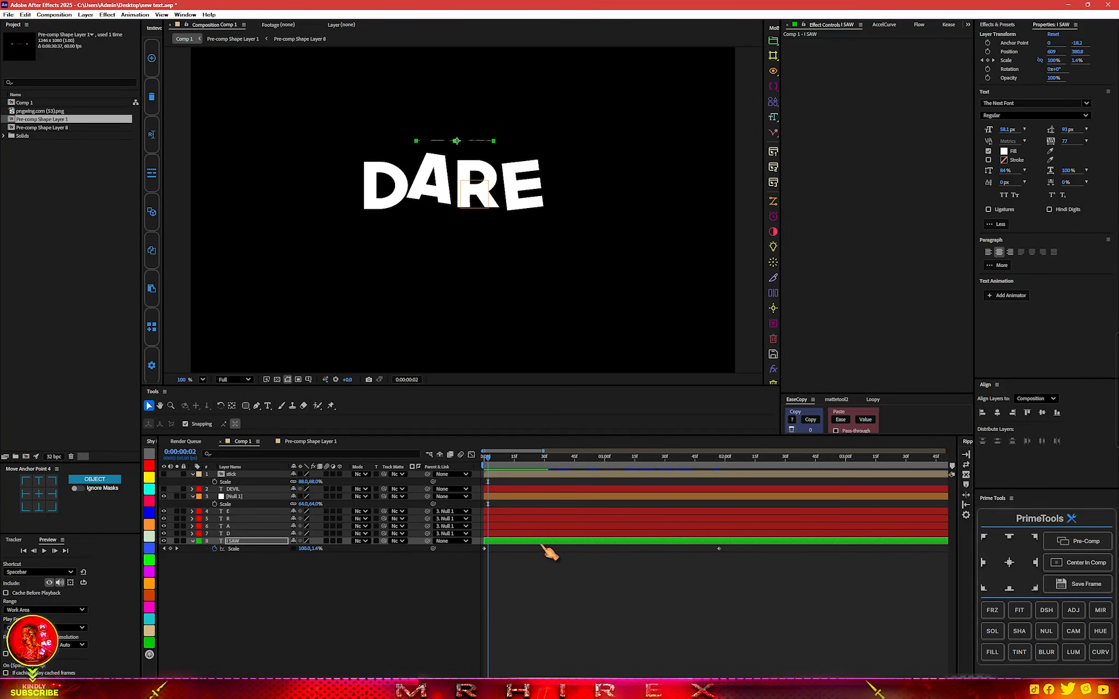
{"action": "key", "text": "u"}
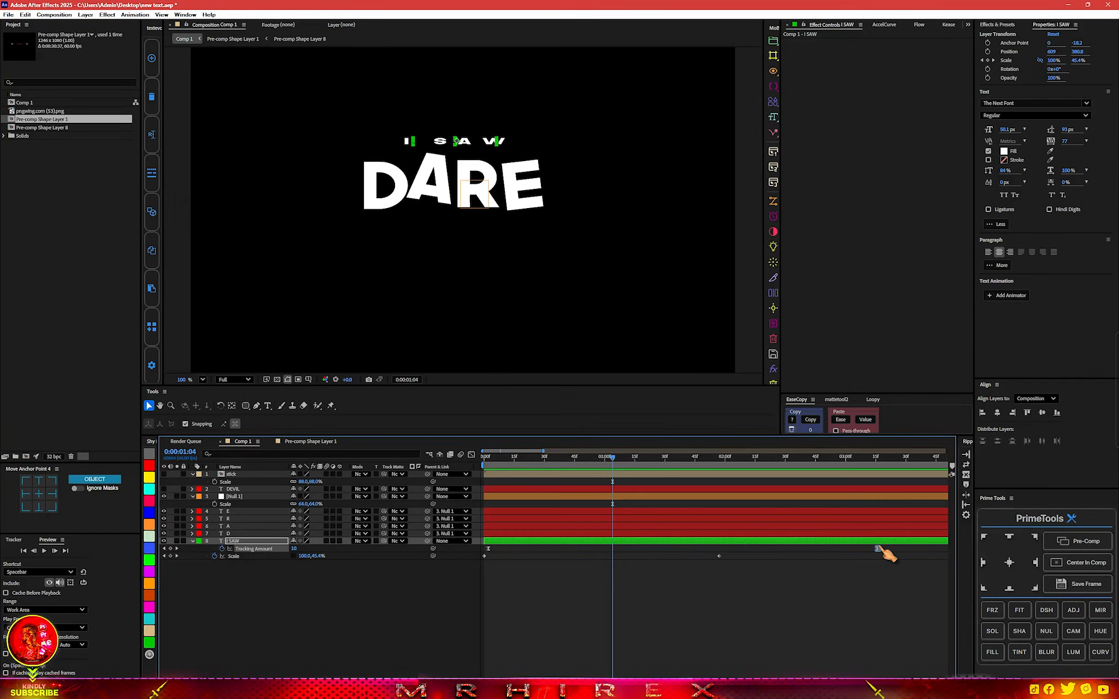
{"action": "left_click", "coordinate": [719, 556]}
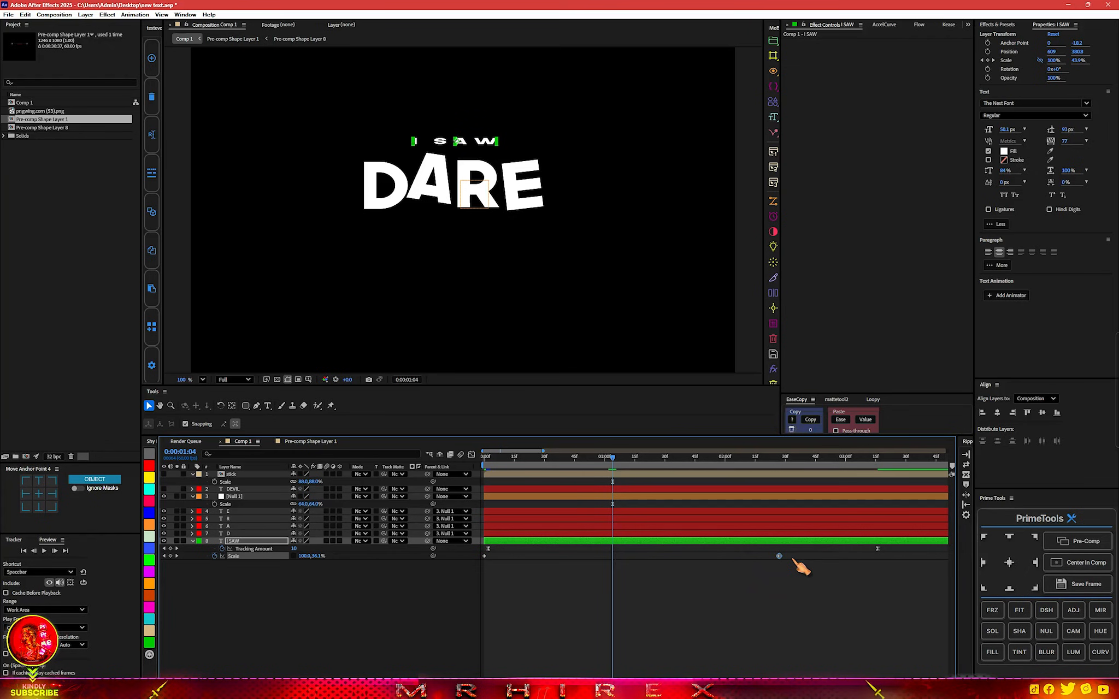
{"action": "left_click_drag", "start_coordinate": [597, 458], "coordinate": [498, 459]}
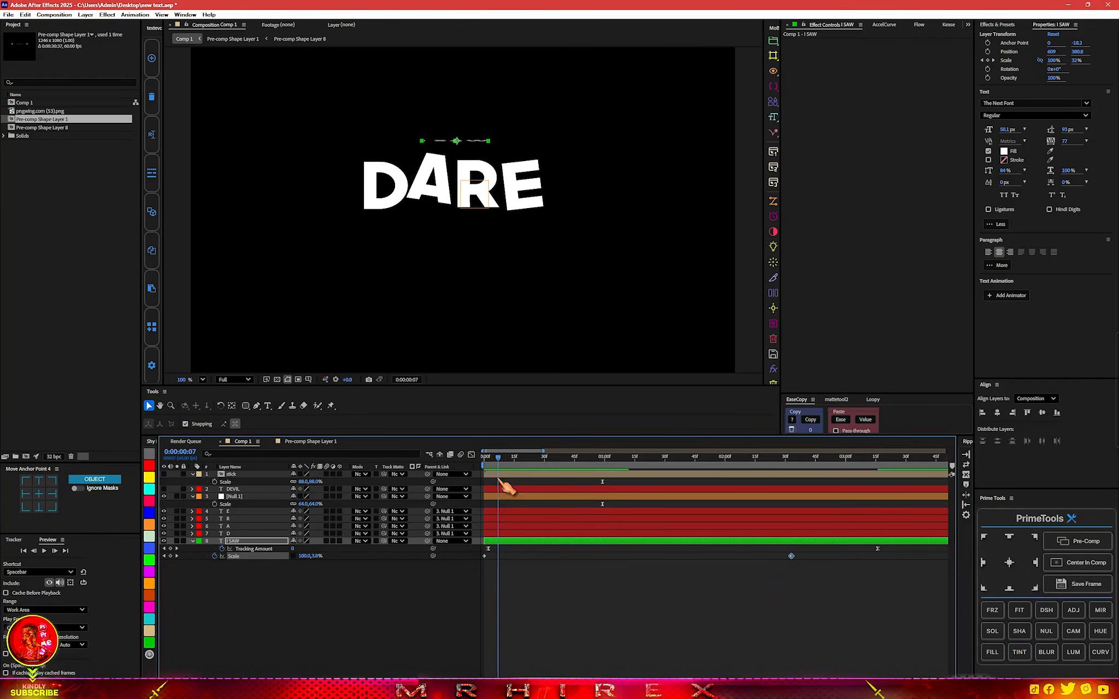
{"action": "left_click", "coordinate": [506, 550]}
- Add a second null object directly above the I SAW layer and give it a yellow label
{"action": "right_click", "coordinate": [280, 615]}
{"action": "mouse_move", "coordinate": [312, 502]}
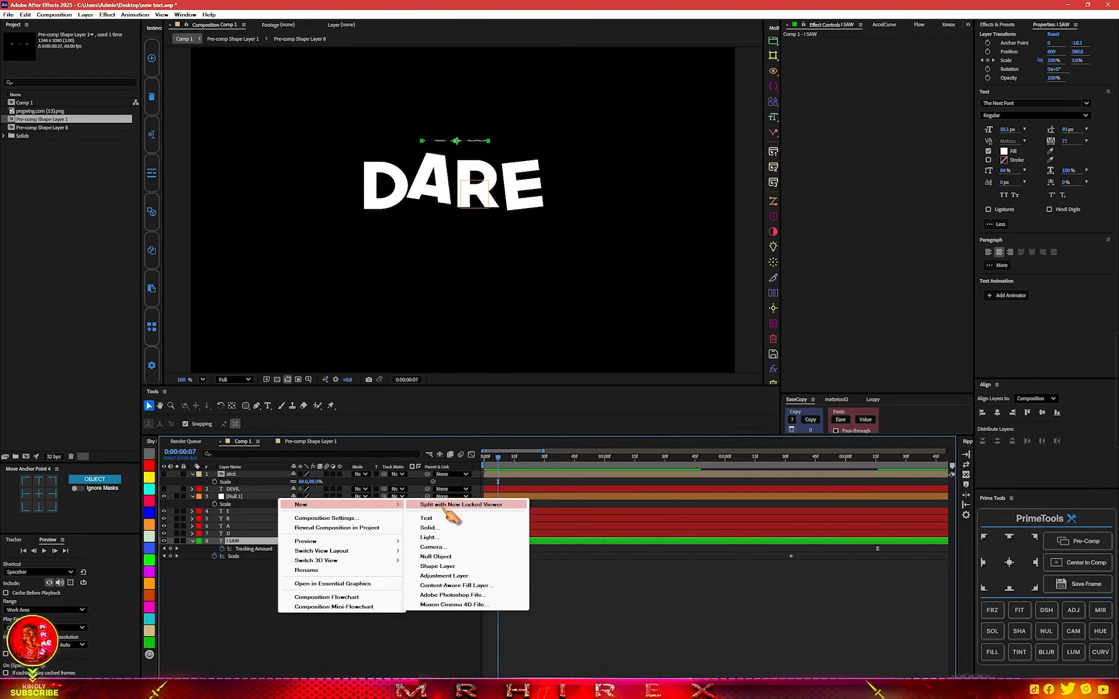
{"action": "left_click", "coordinate": [451, 561]}
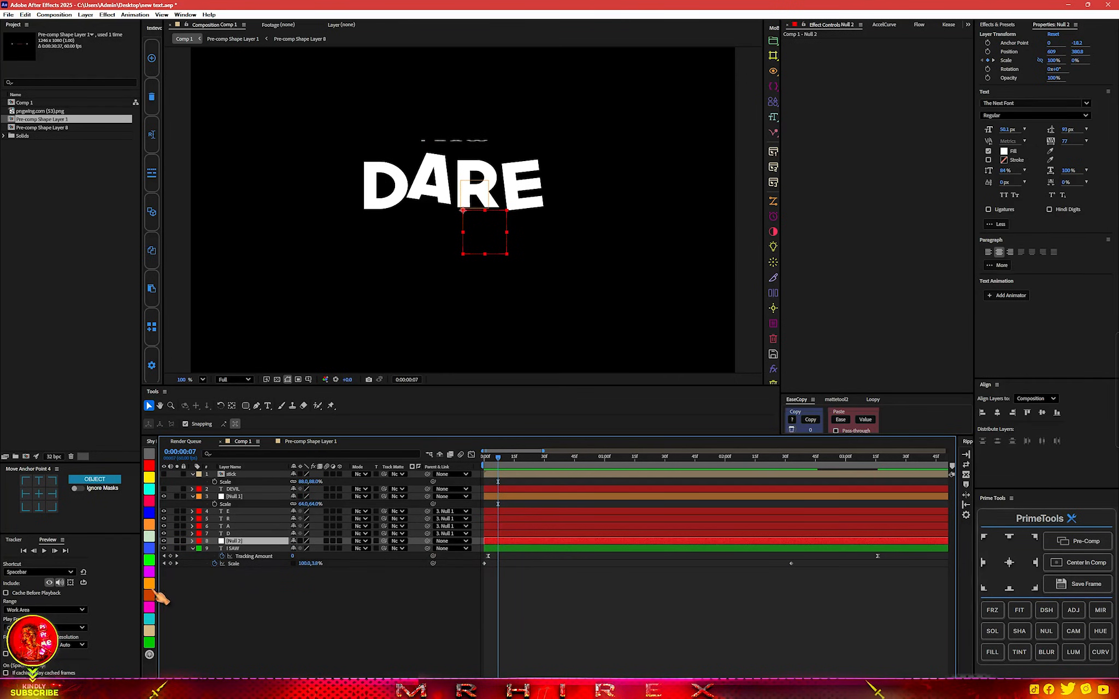
{"action": "left_click", "coordinate": [150, 478]}
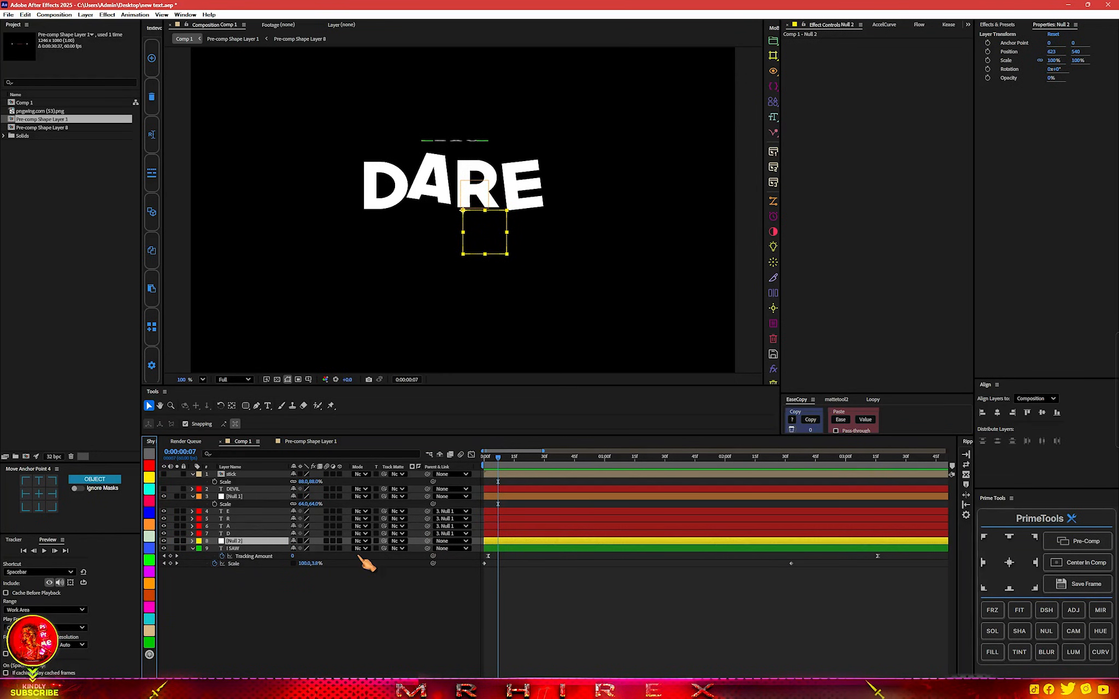
- Parent the I SAW layer to Null 2 and keyframe the null's Position at 623, 598 on frame 7
{"action": "left_click_drag", "start_coordinate": [430, 551], "coordinate": [249, 542]}
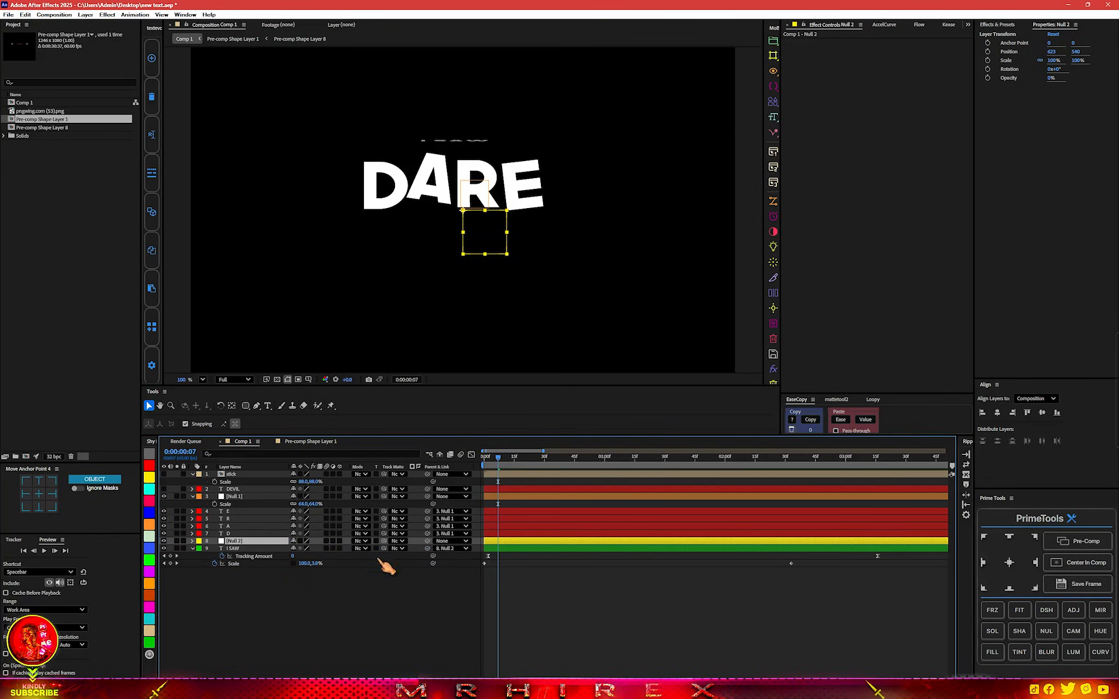
{"action": "key", "text": "p"}
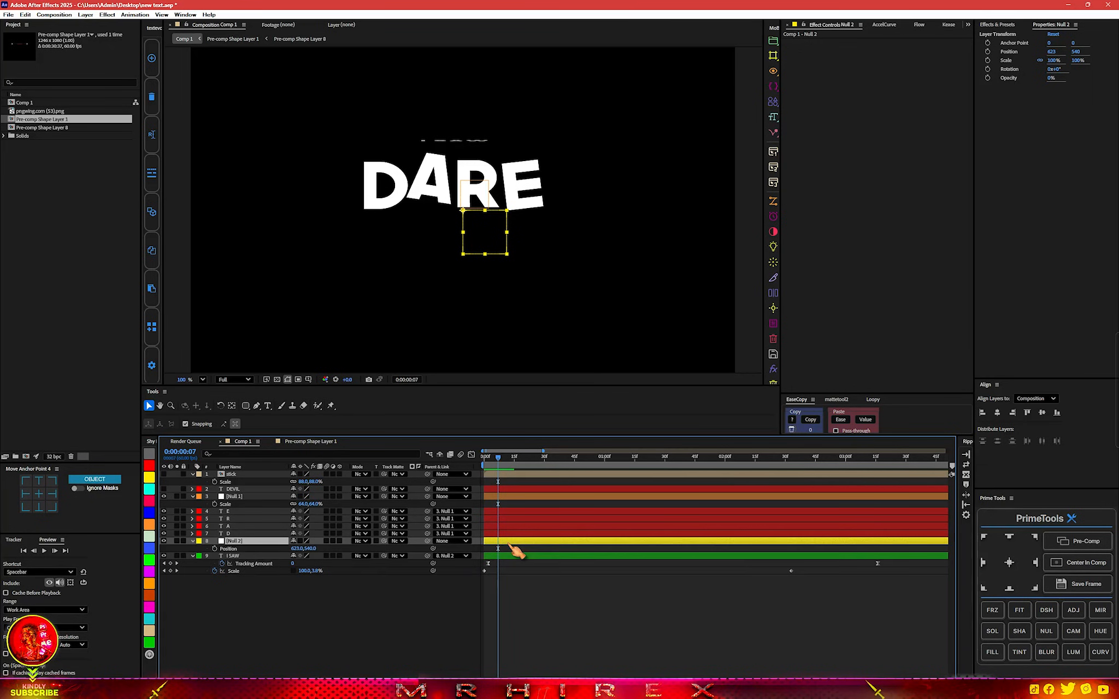
{"action": "left_click", "coordinate": [215, 548]}
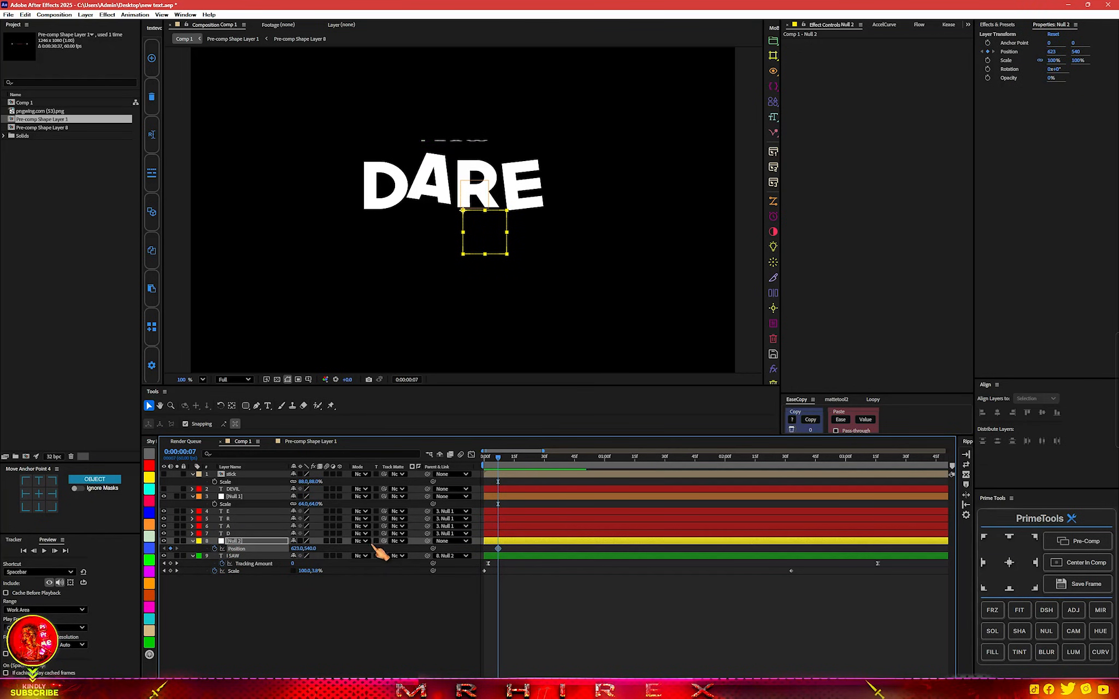
{"action": "left_click_drag", "start_coordinate": [323, 548], "coordinate": [346, 541]}
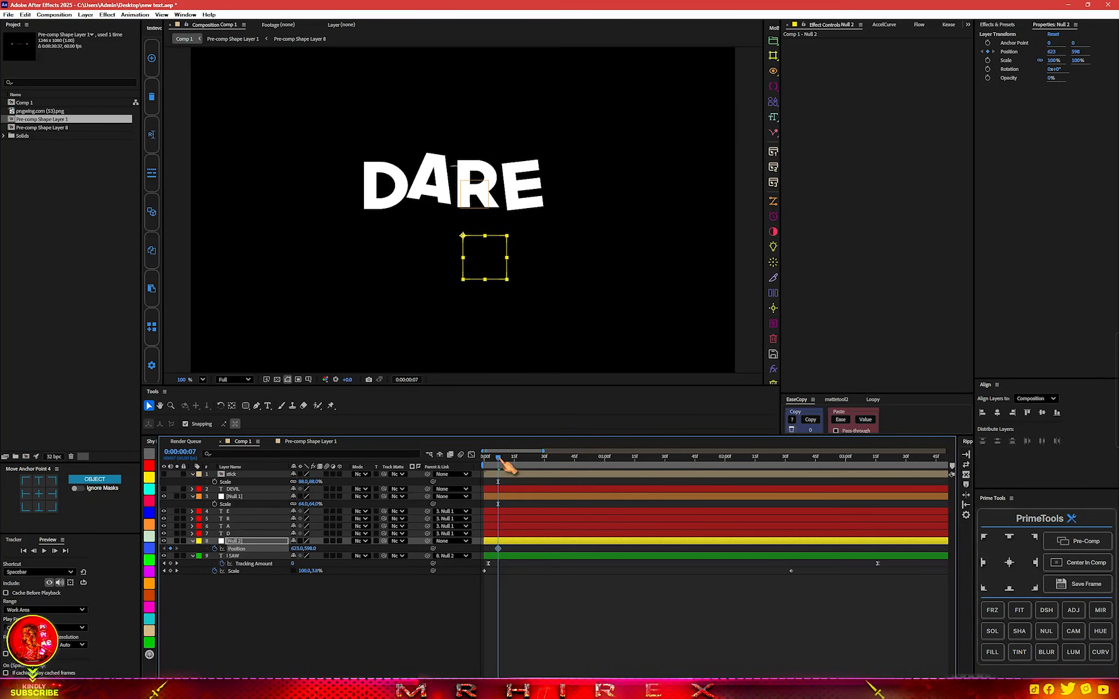
- Add a second Position keyframe to Null 2 at 0:00:01:39 with the value 623, 528
{"action": "left_click_drag", "start_coordinate": [500, 460], "coordinate": [686, 499]}
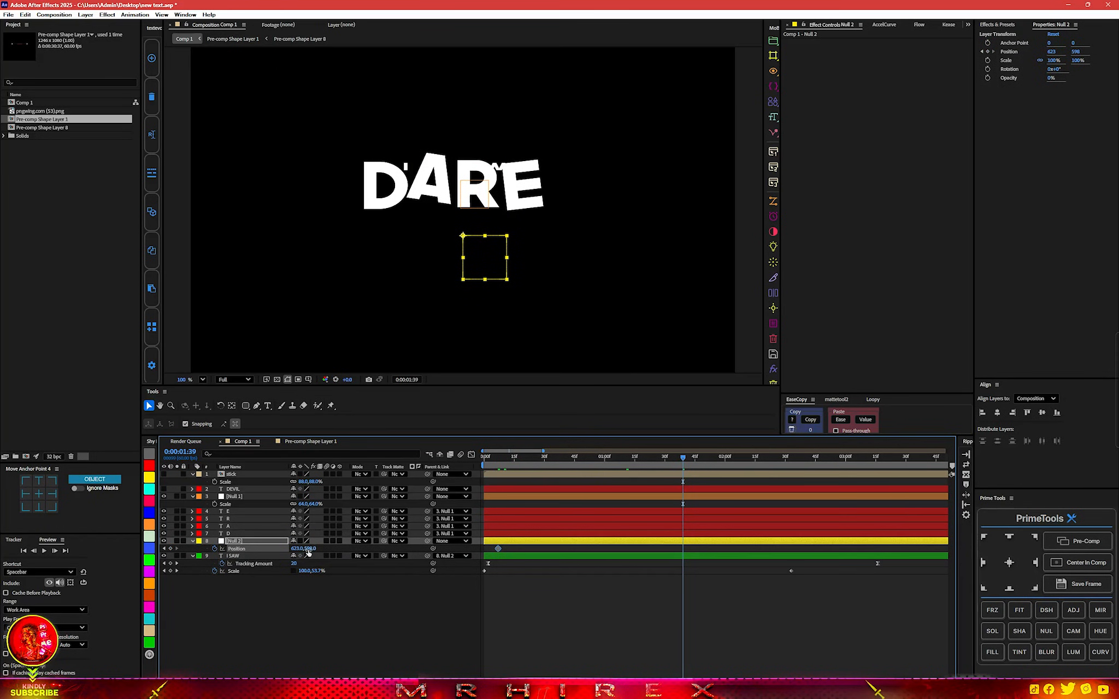
{"action": "left_click_drag", "start_coordinate": [308, 549], "coordinate": [281, 548]}
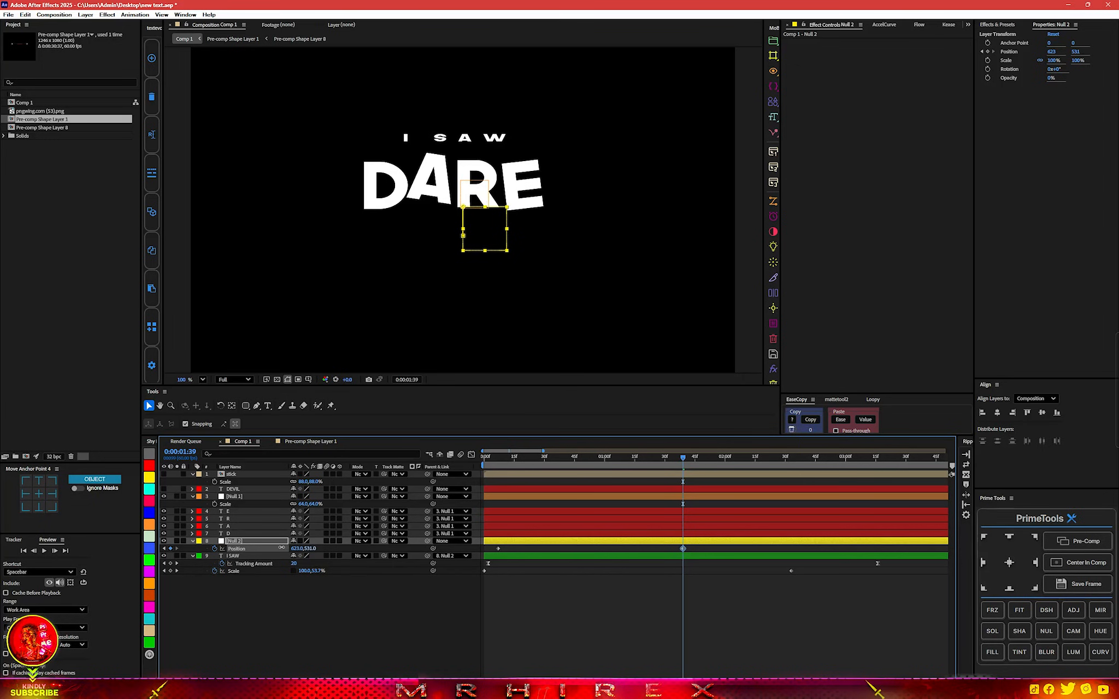
{"action": "left_click", "coordinate": [681, 550]}
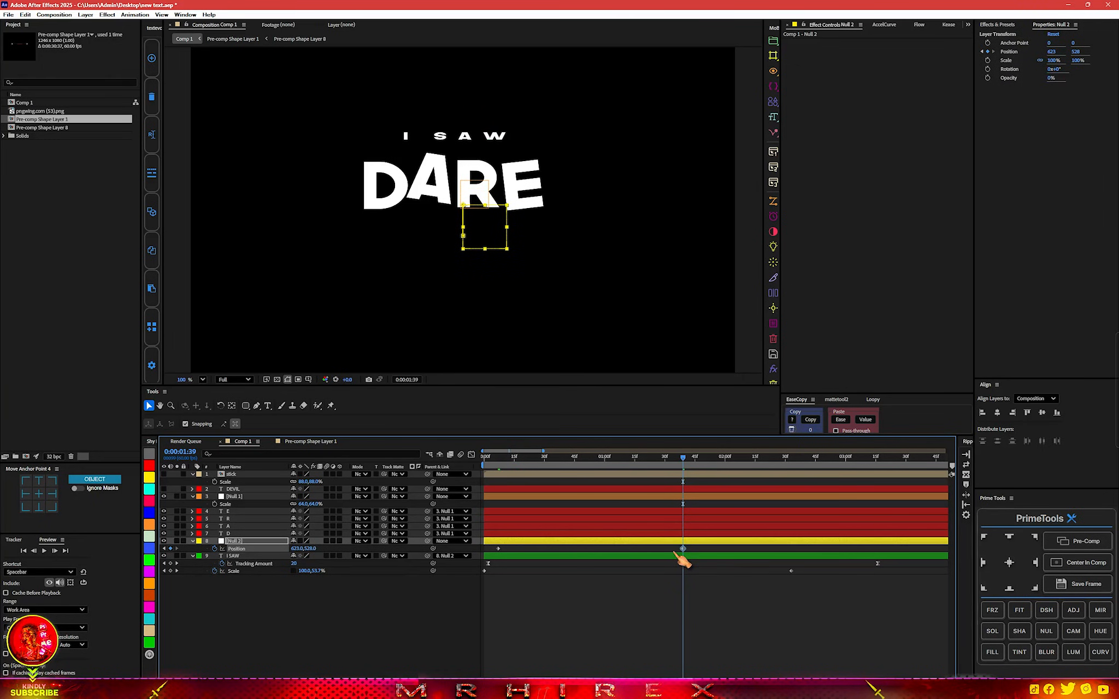
- Smooth Null 2's Position motion in the Graph Editor and shift its end keyframe further along the timeline
{"action": "left_click", "coordinate": [471, 455]}
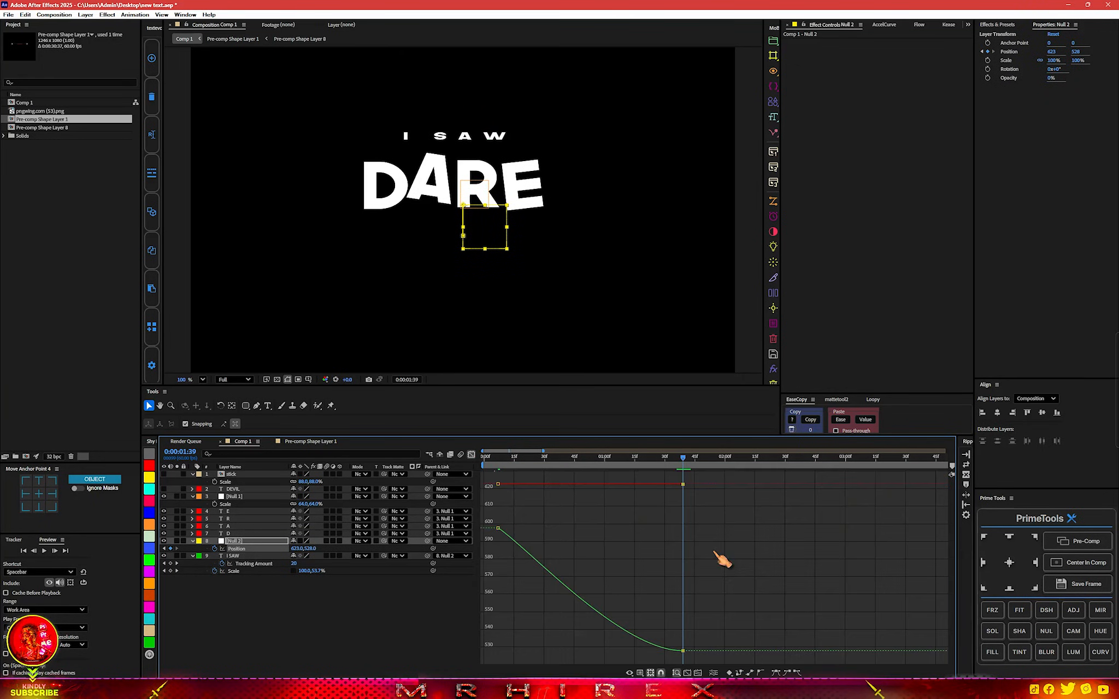
{"action": "right_click", "coordinate": [693, 611]}
{"action": "left_click", "coordinate": [724, 534]}
{"action": "left_click_drag", "start_coordinate": [690, 621], "coordinate": [618, 651]}
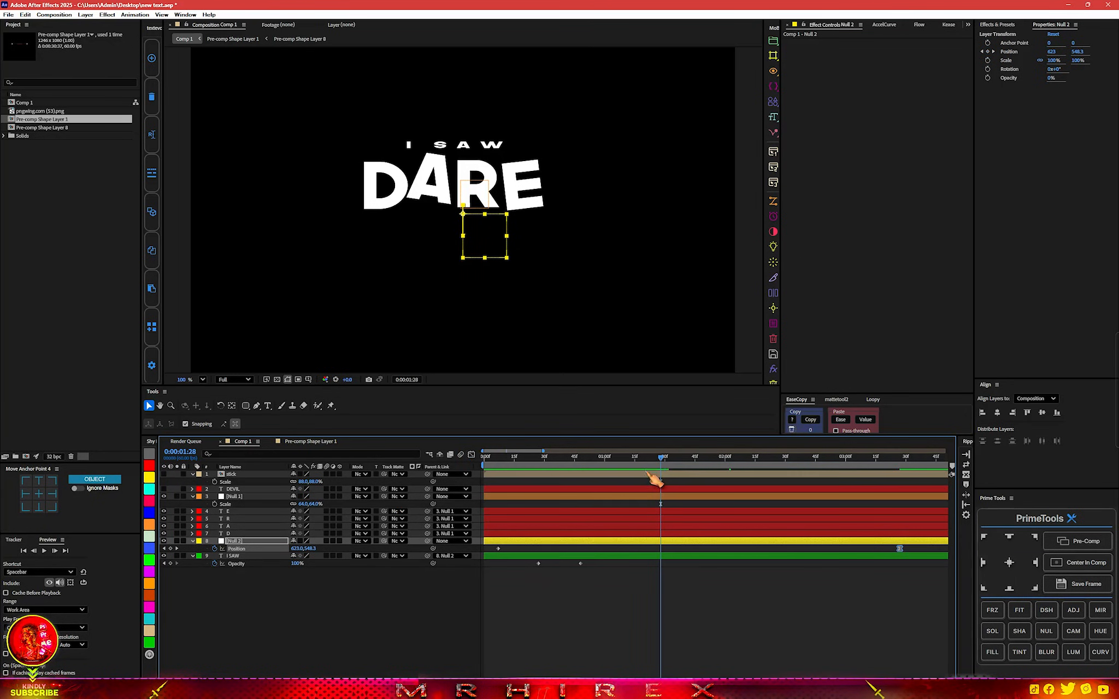
- Raise Null 1 to a Y position of 318.6, keyframe its Position and shift that keyframe earlier in the timeline
{"action": "left_click", "coordinate": [242, 497]}
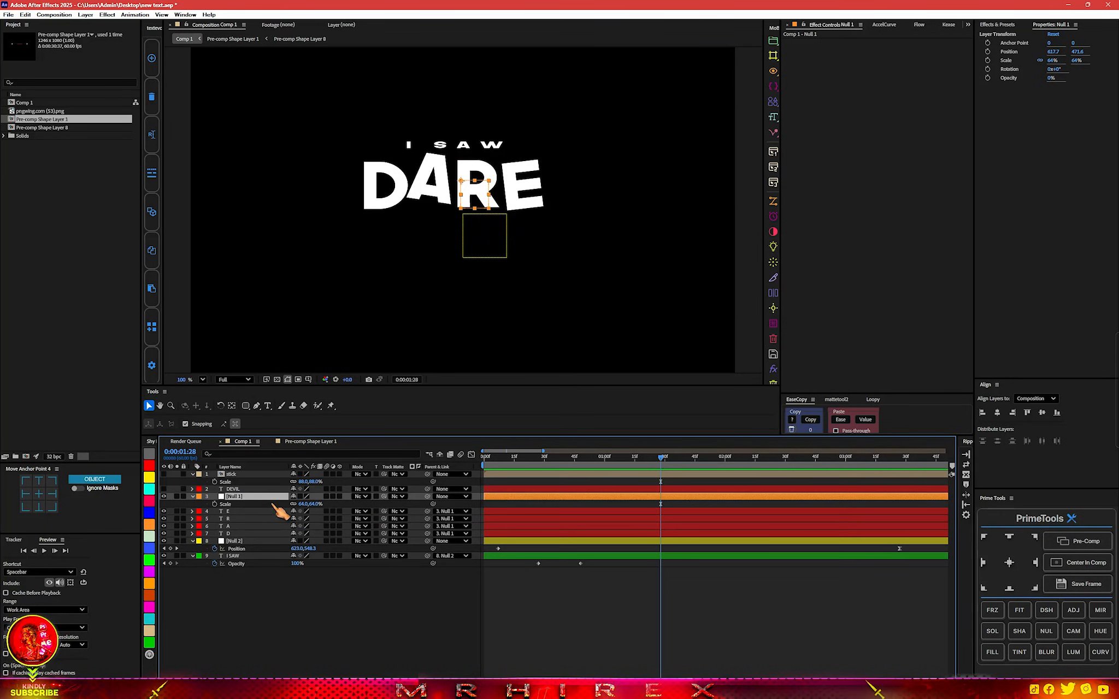
{"action": "key", "text": "p"}
{"action": "left_click_drag", "start_coordinate": [294, 507], "coordinate": [266, 477]}
{"action": "key", "text": "ctrl+z"}
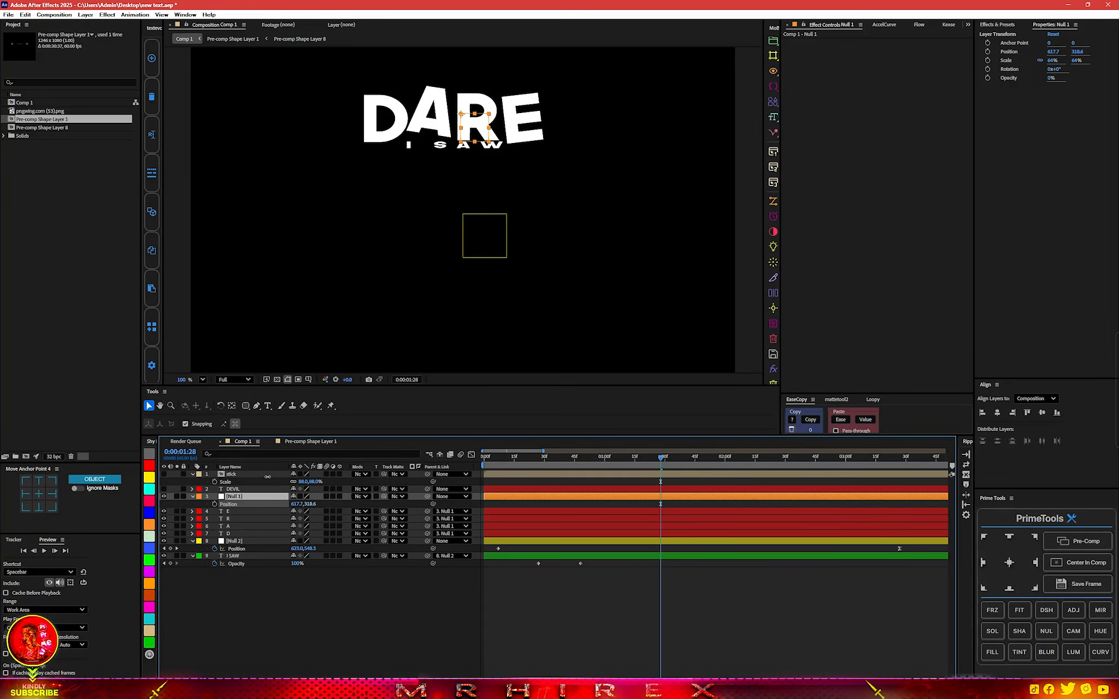
{"action": "left_click", "coordinate": [215, 504]}
{"action": "left_click_drag", "start_coordinate": [624, 464], "coordinate": [584, 464]}
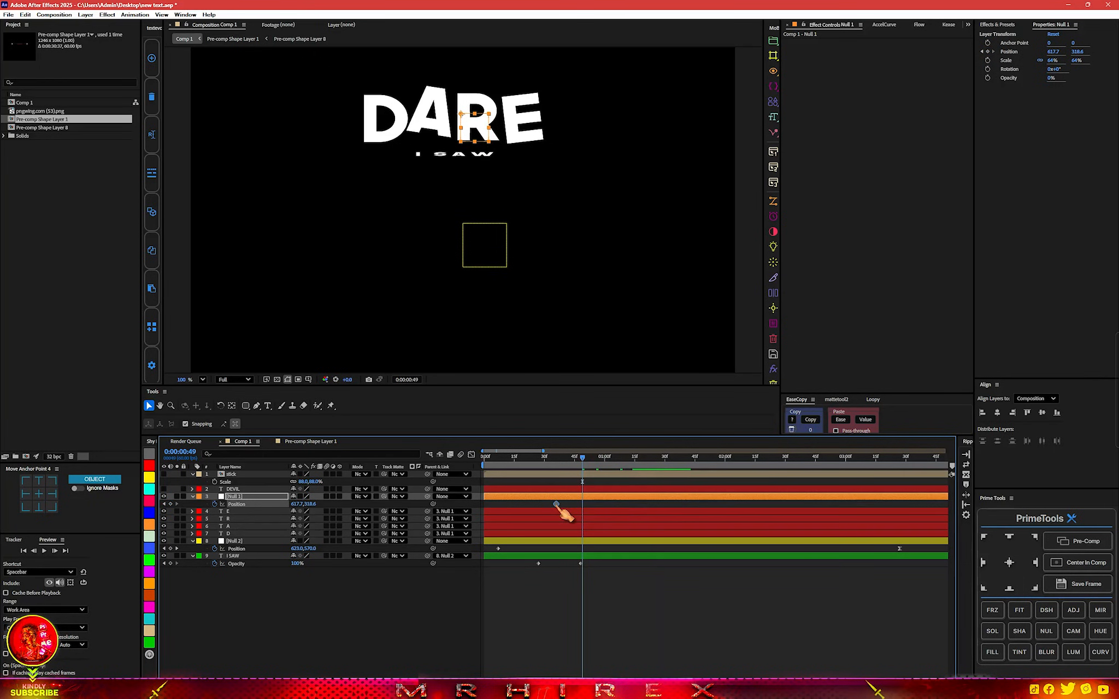
- Keyframe Null 1's Y position at 400.6 at 0:00:01:48 and shift this end keyframe further along the timeline
{"action": "left_click_drag", "start_coordinate": [586, 468], "coordinate": [703, 481]}
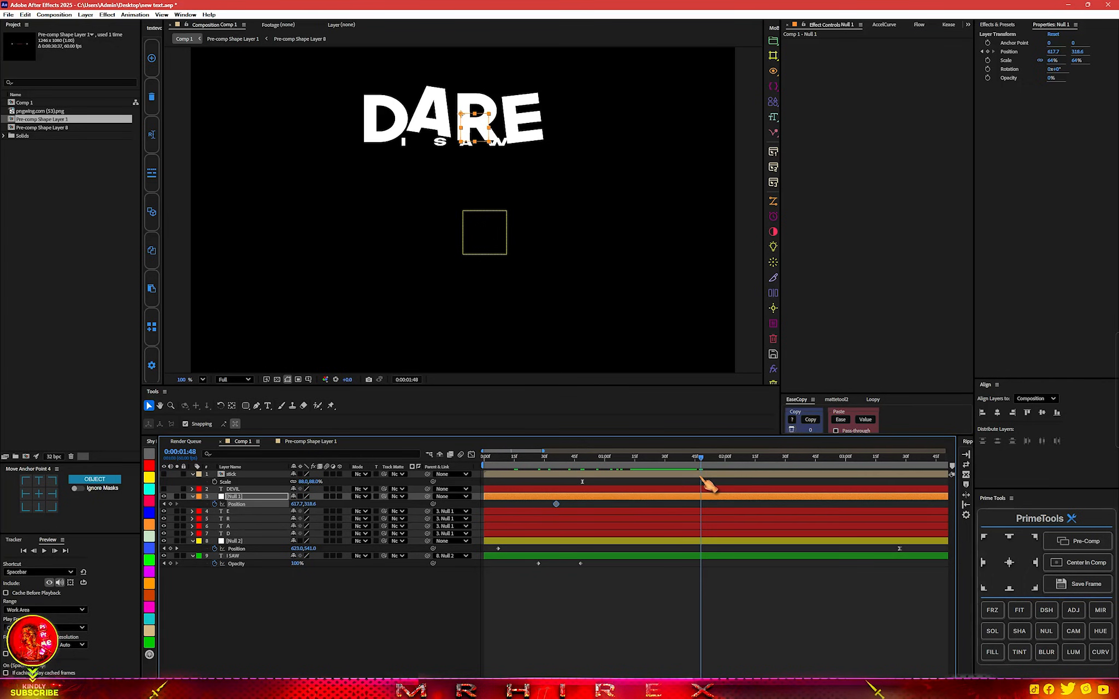
{"action": "left_click_drag", "start_coordinate": [318, 504], "coordinate": [348, 502]}
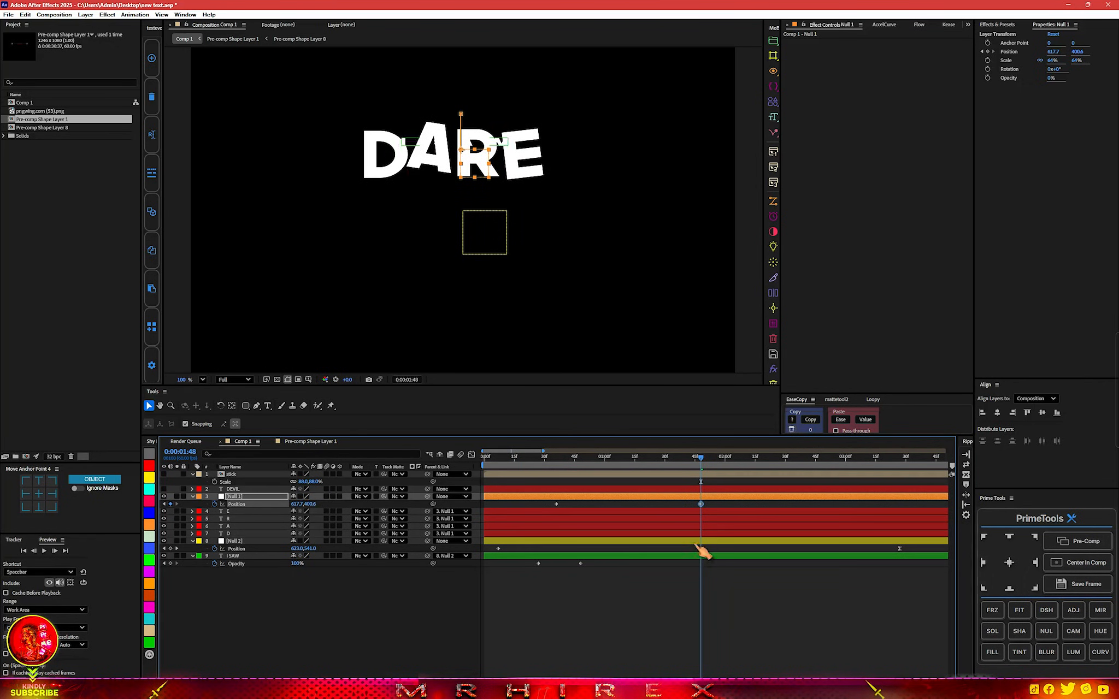
{"action": "left_click_drag", "start_coordinate": [702, 507], "coordinate": [795, 494]}
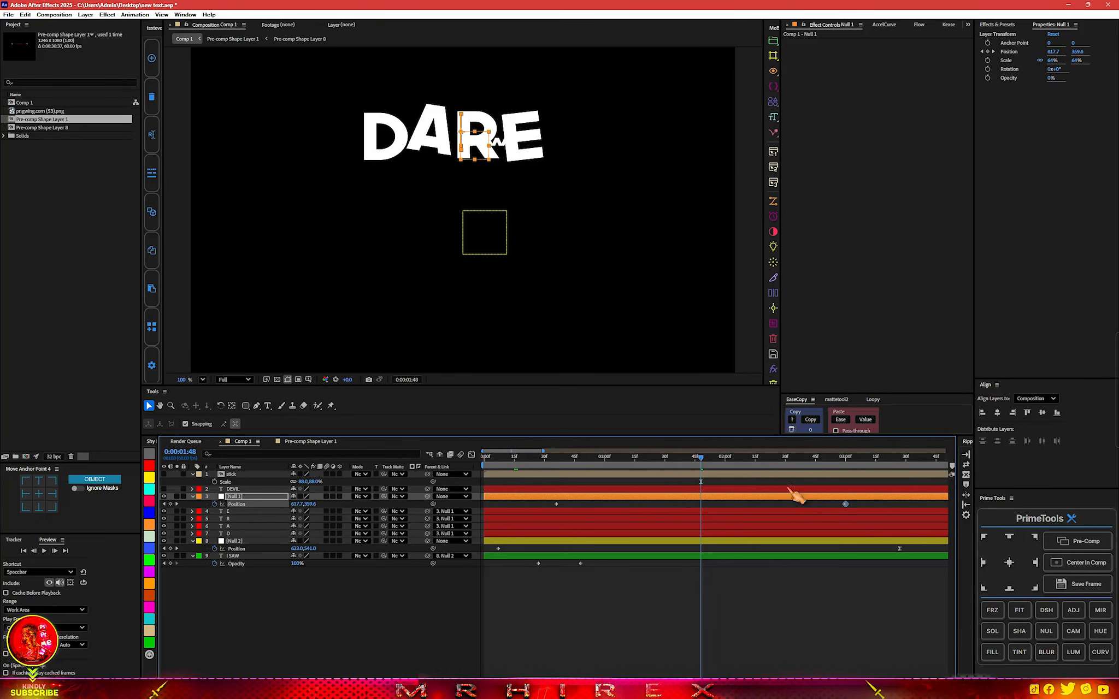
- Pre-compose Null 1 together with the D, A, R and E letter layers
{"action": "left_click", "coordinate": [244, 499]}
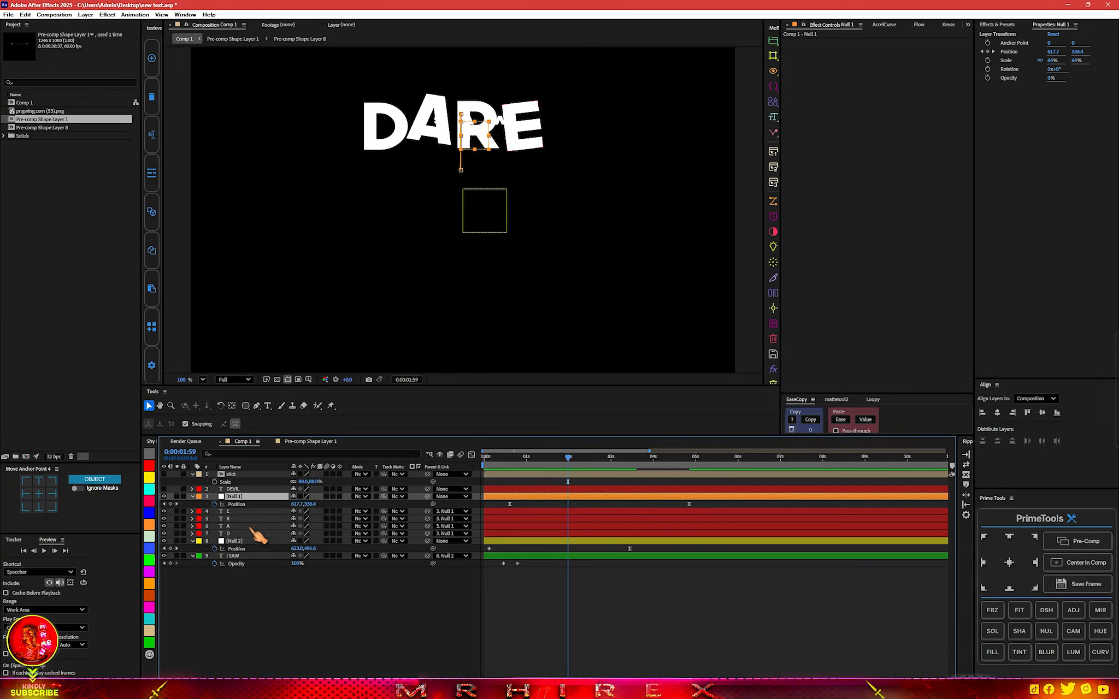
{"action": "left_click", "coordinate": [244, 534], "text": "shift"}
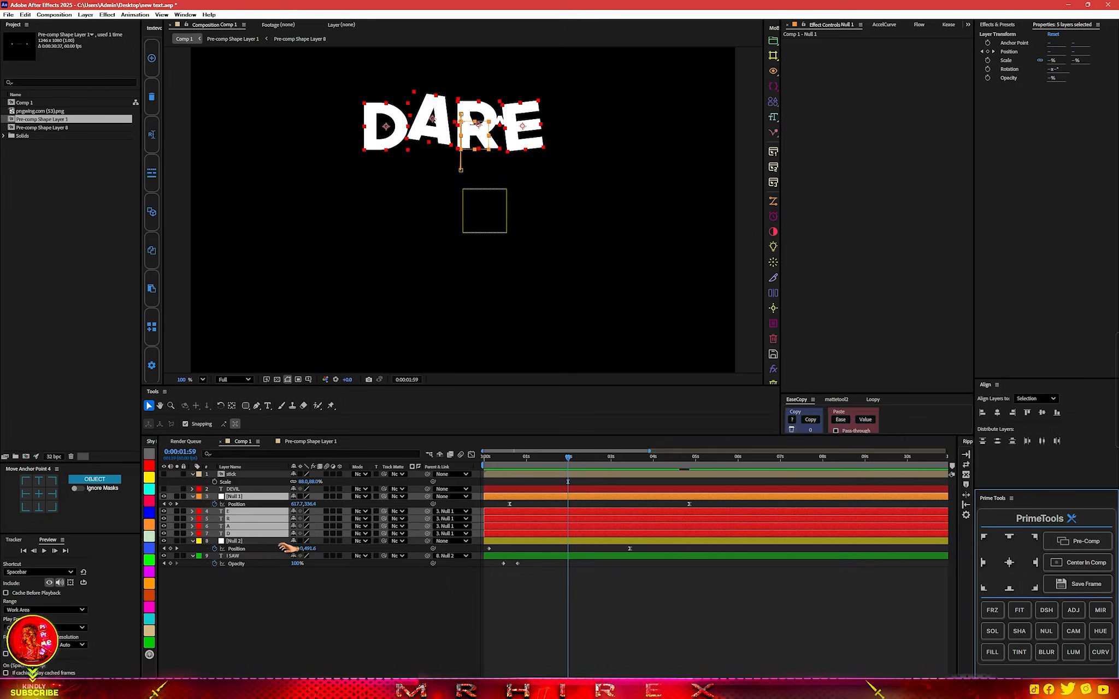
{"action": "key", "text": "ctrl+shift+c"}
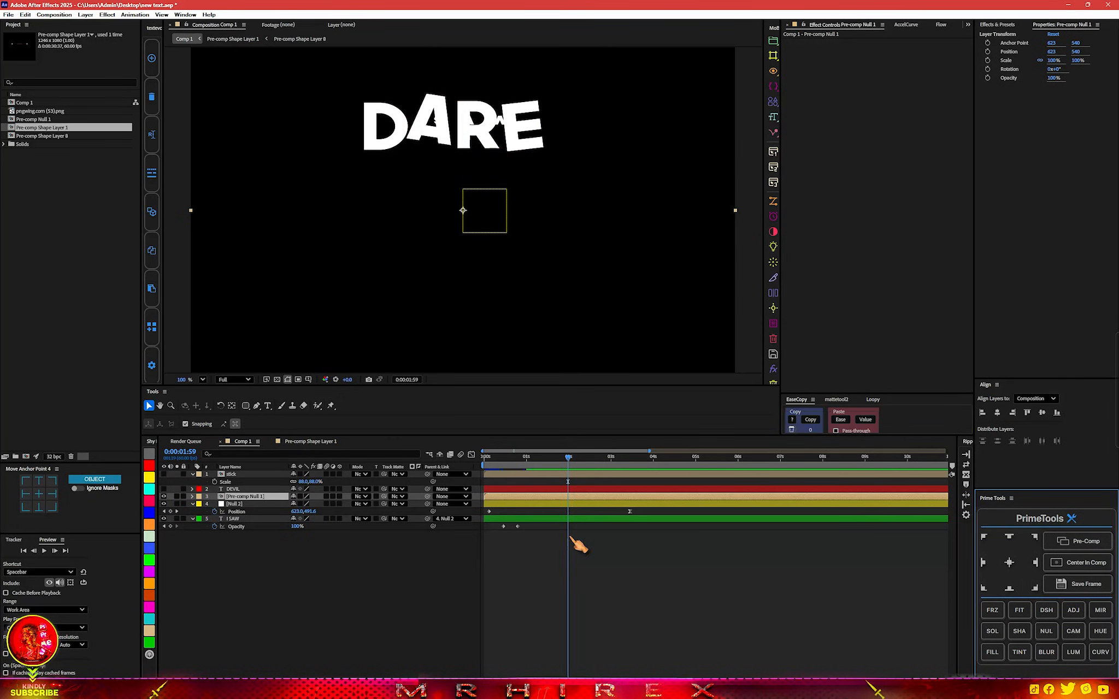
- Apply BCC Rectangular Wipe OBSOLETE to the DARE pre-comp with Animation set to Pct. Done and Invert Wipe enabled
{"action": "key", "text": "ctrl+space"}
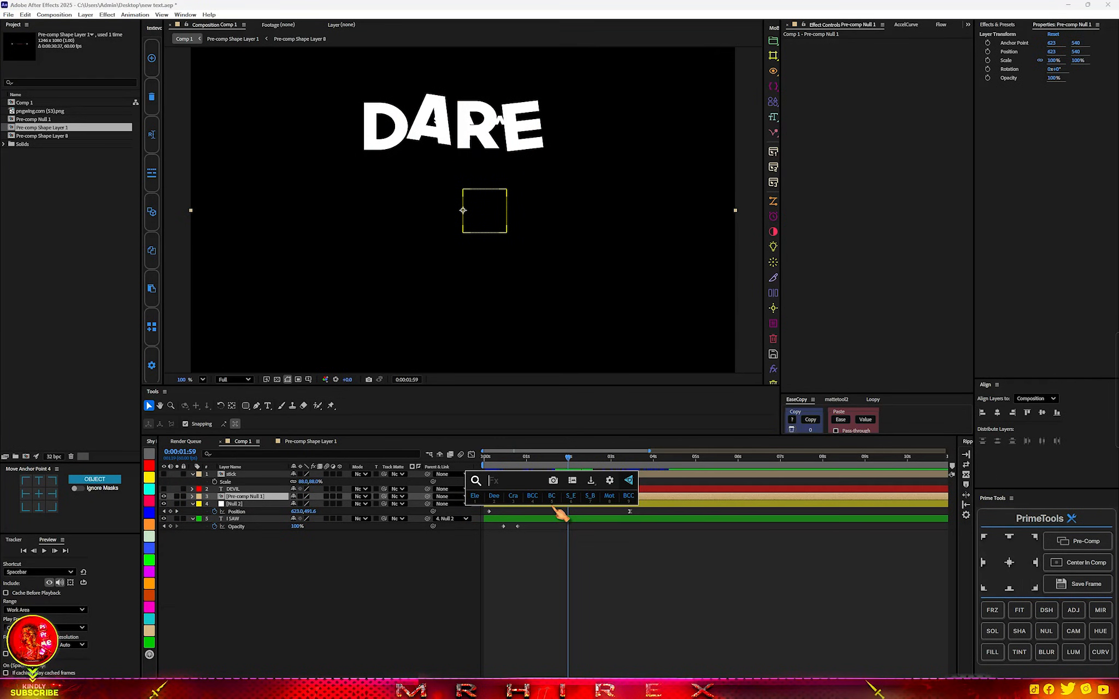
{"action": "type", "text": "ect"}
{"action": "key", "text": "BackSpace"}
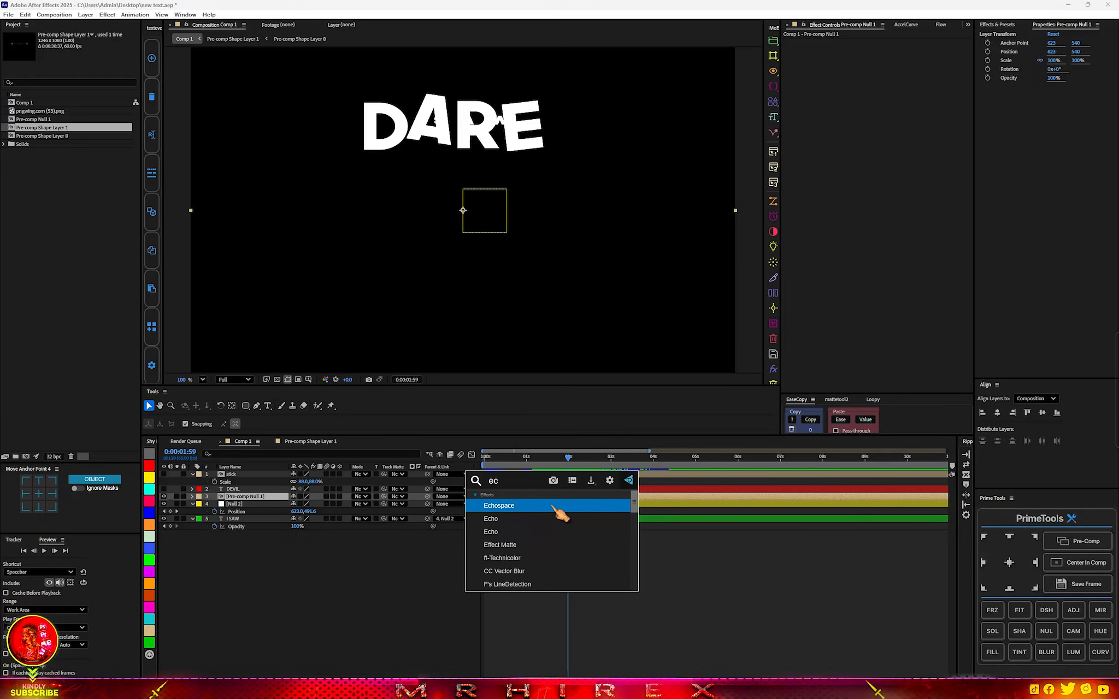
{"action": "left_click", "coordinate": [553, 506]}
{"action": "type", "text": "rec"}
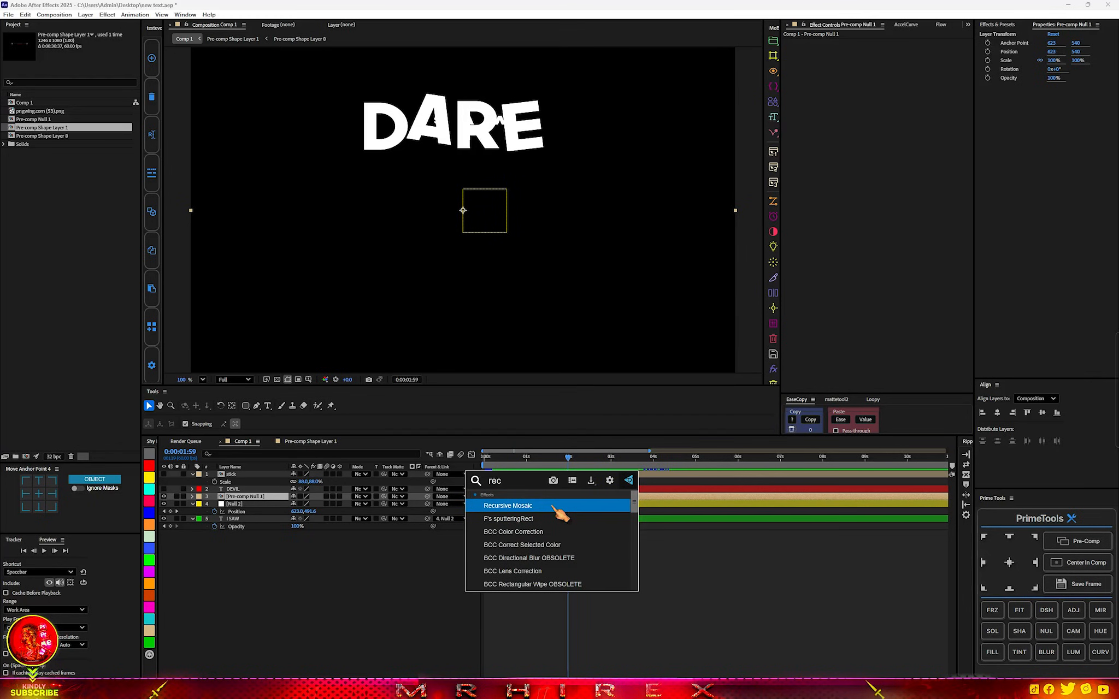
{"action": "left_click", "coordinate": [541, 584]}
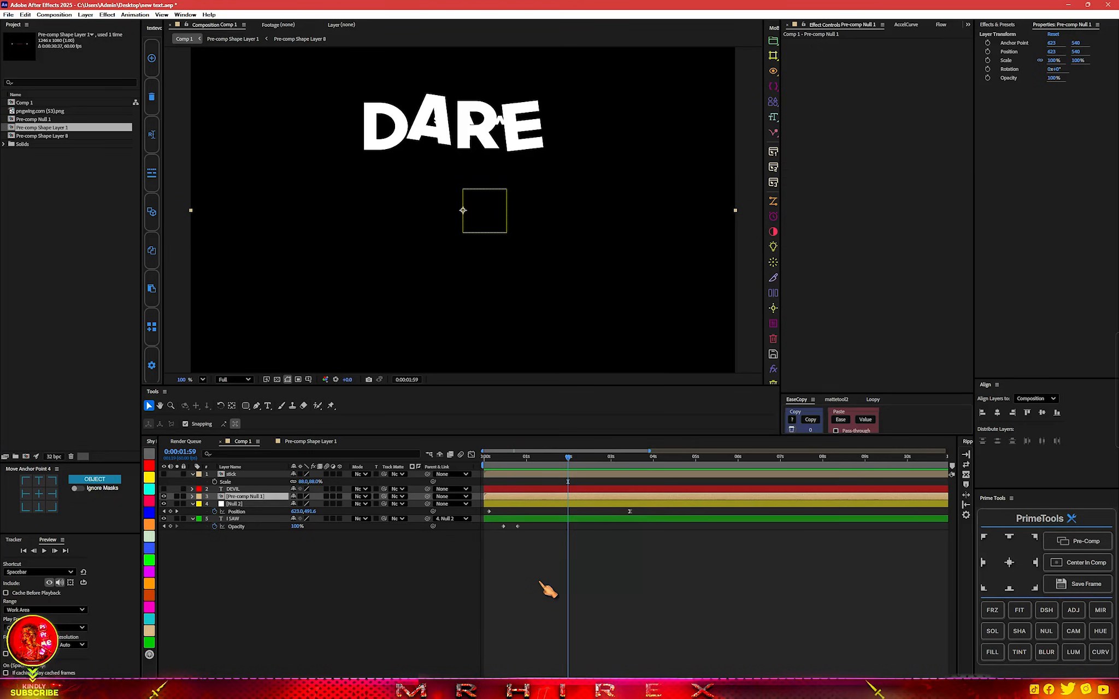
{"action": "left_click", "coordinate": [913, 92]}
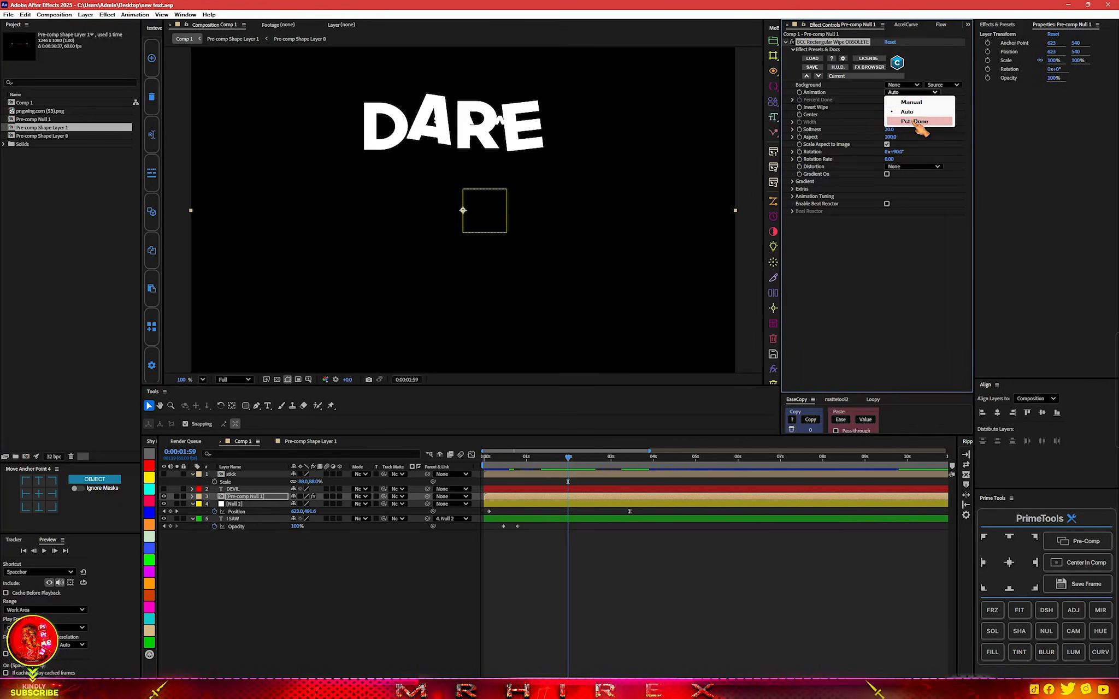
{"action": "left_click", "coordinate": [914, 121]}
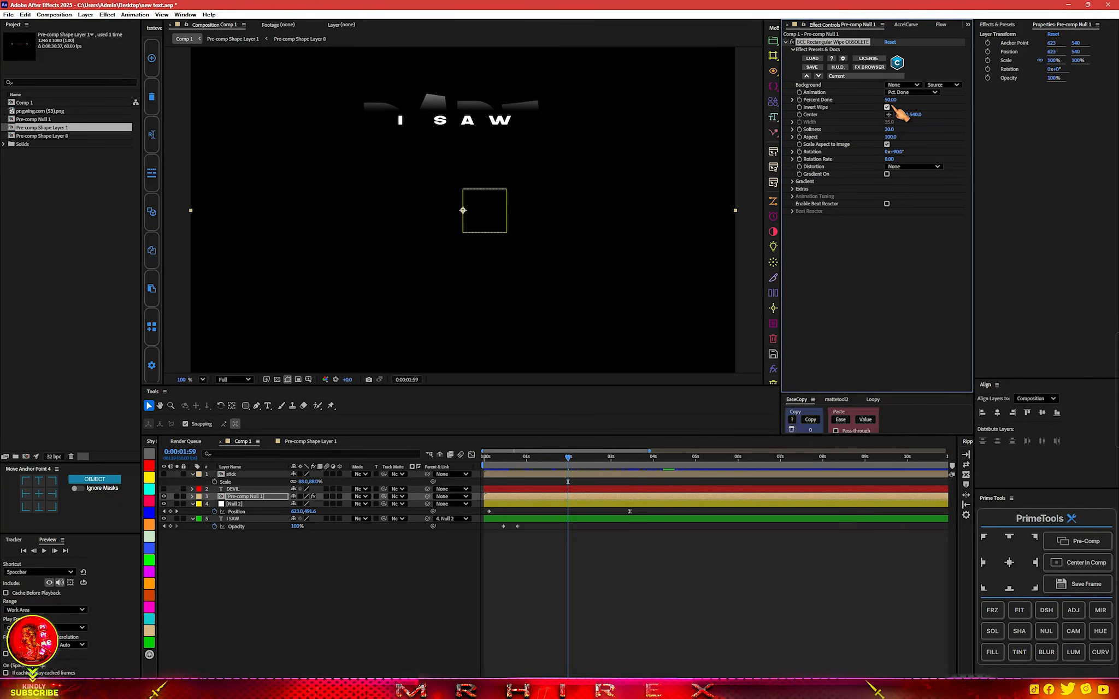
- Animate the wipe's Percent Done on the DARE pre-comp from 67 down to a lower value at 0:00:04:53
{"action": "left_click_drag", "start_coordinate": [568, 457], "coordinate": [541, 491]}
{"action": "left_click", "coordinate": [507, 465]}
{"action": "key", "text": "Home"}
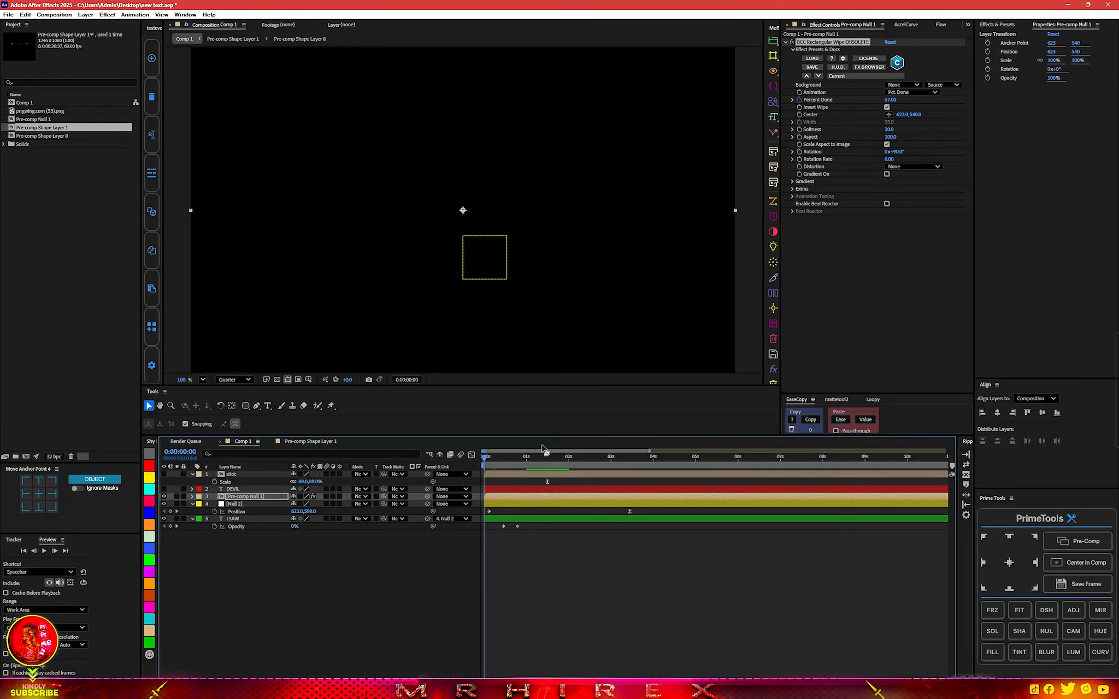
{"action": "key", "text": "space"}
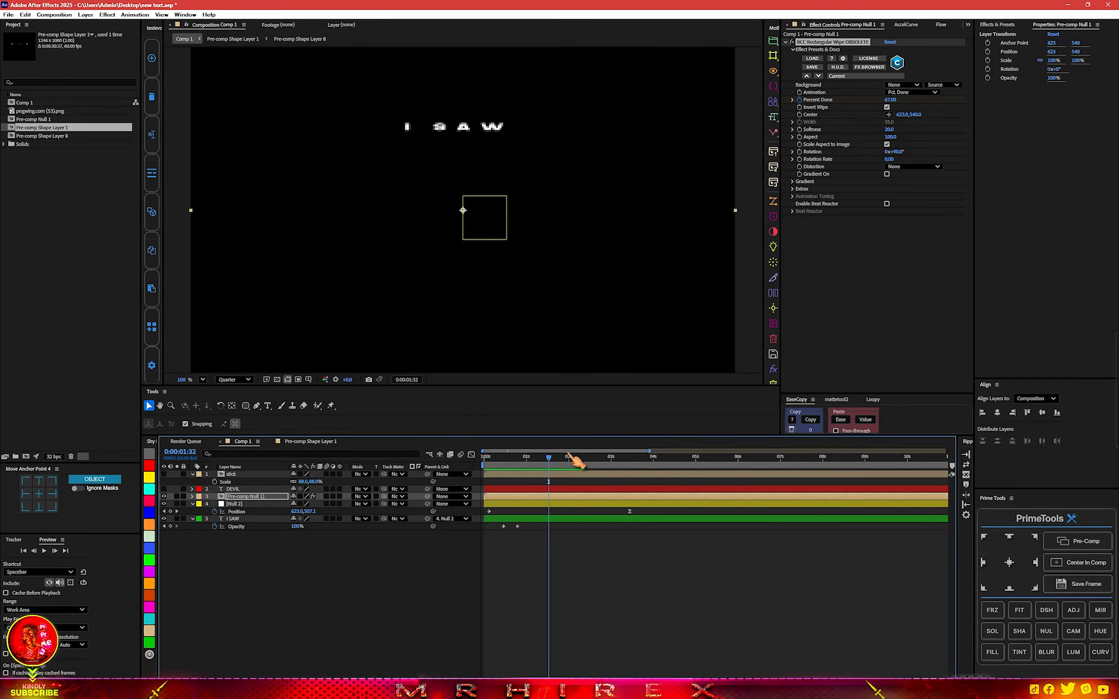
{"action": "key", "text": "u"}
{"action": "left_click_drag", "start_coordinate": [604, 469], "coordinate": [701, 473]}
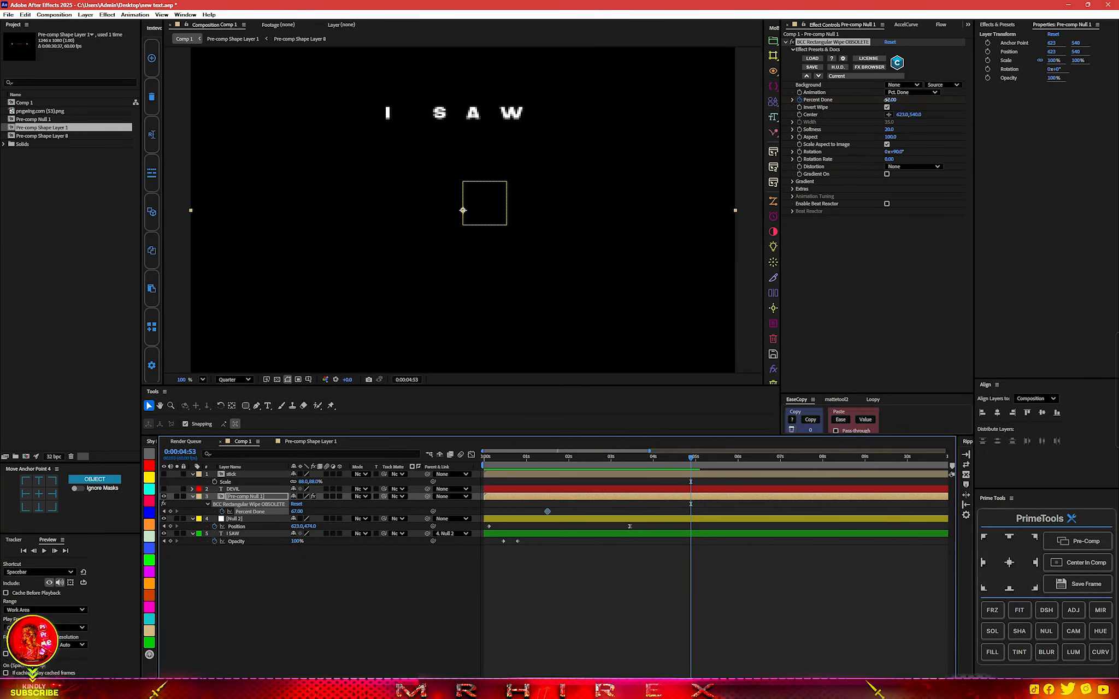
{"action": "left_click_drag", "start_coordinate": [886, 100], "coordinate": [866, 102]}
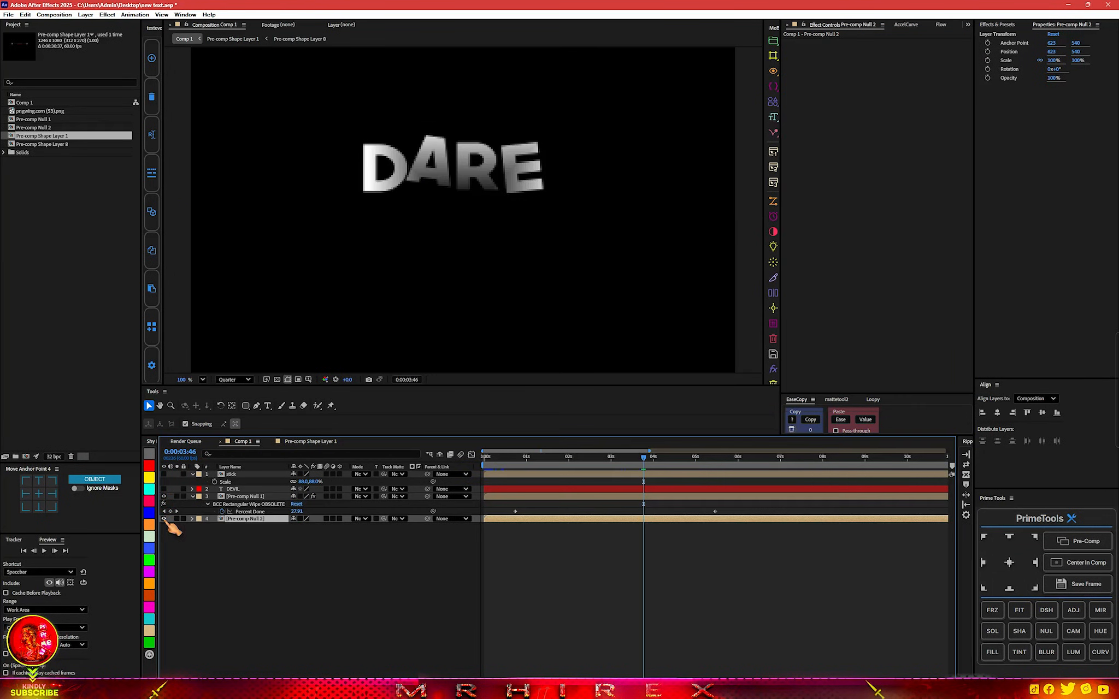
- Unhide the I SAW pre-comp and parent it to a new null object placed directly above it
{"action": "left_click", "coordinate": [163, 519]}
{"action": "right_click", "coordinate": [285, 595]}
{"action": "mouse_move", "coordinate": [377, 494]}
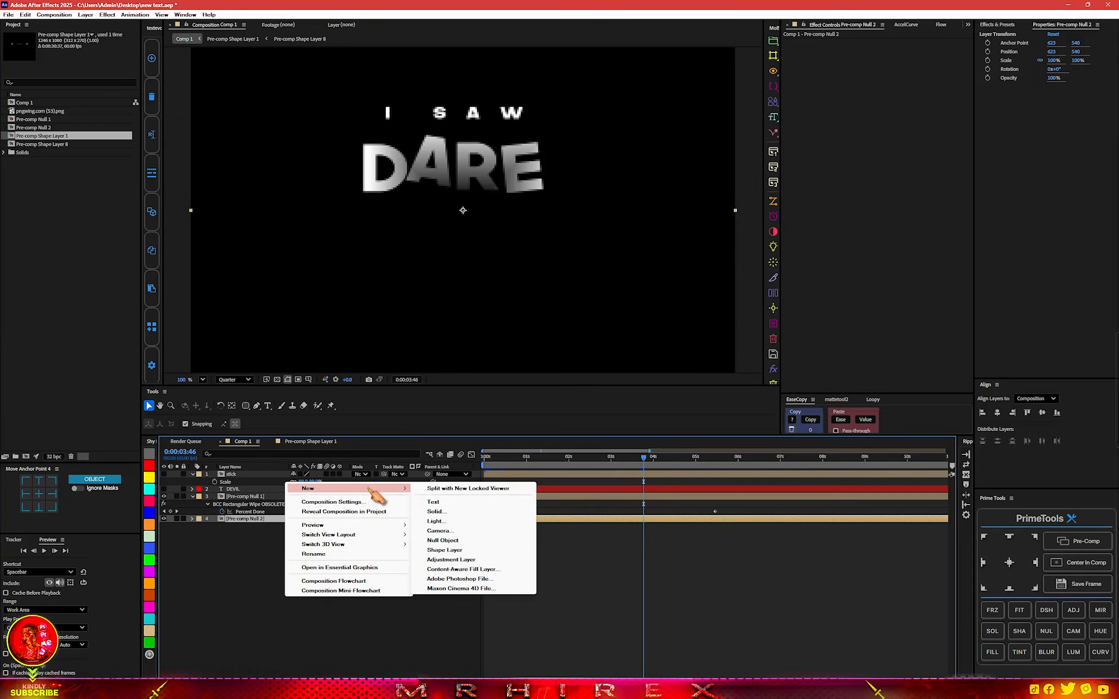
{"action": "left_click", "coordinate": [443, 540]}
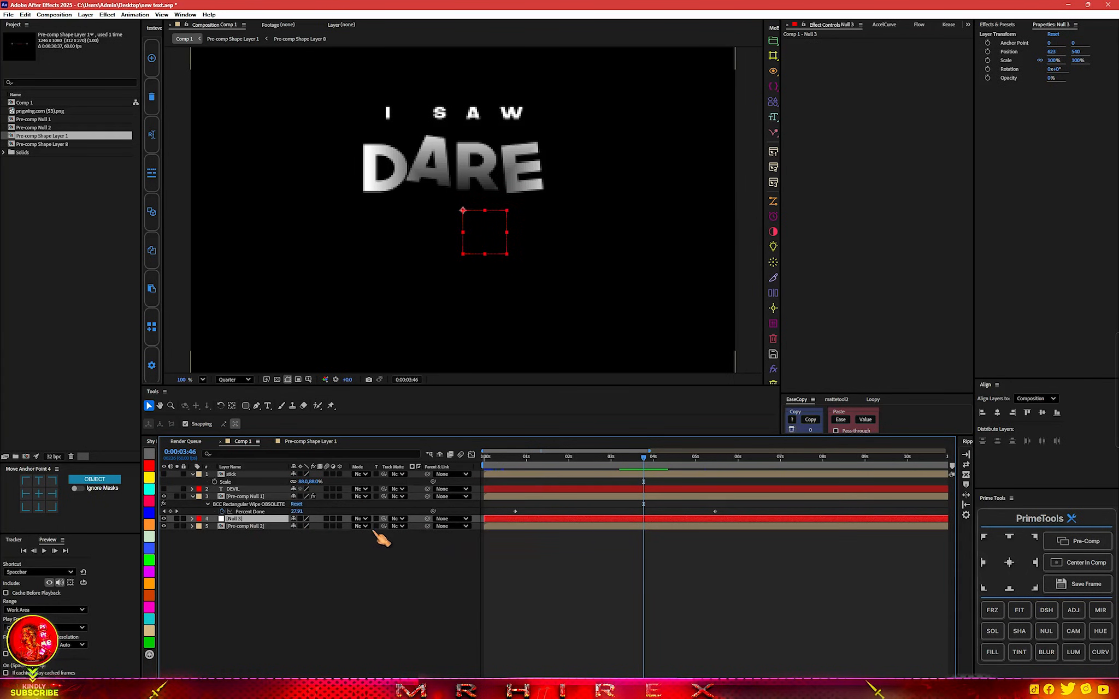
{"action": "left_click_drag", "start_coordinate": [429, 528], "coordinate": [259, 520]}
- Start Scale and Position keyframes on Null 3 at 0:00:03:46 and reveal both keyframed properties
{"action": "key", "text": "s"}
{"action": "left_click", "coordinate": [215, 526]}
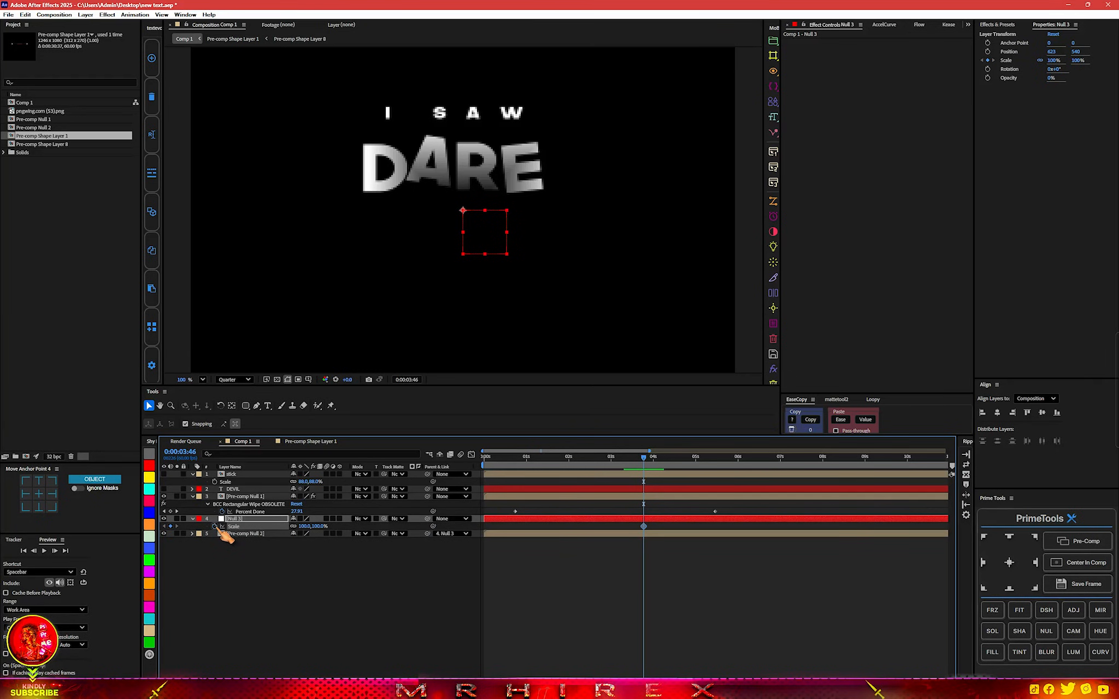
{"action": "key", "text": "p"}
{"action": "left_click", "coordinate": [214, 526]}
{"action": "key", "text": "p"}
{"action": "key", "text": "u"}
- Shift Null 3's Position and Scale keyframes earlier, between the one- and two-second marks, and move the playhead to 0:00:03:37
{"action": "left_click", "coordinate": [557, 458]}
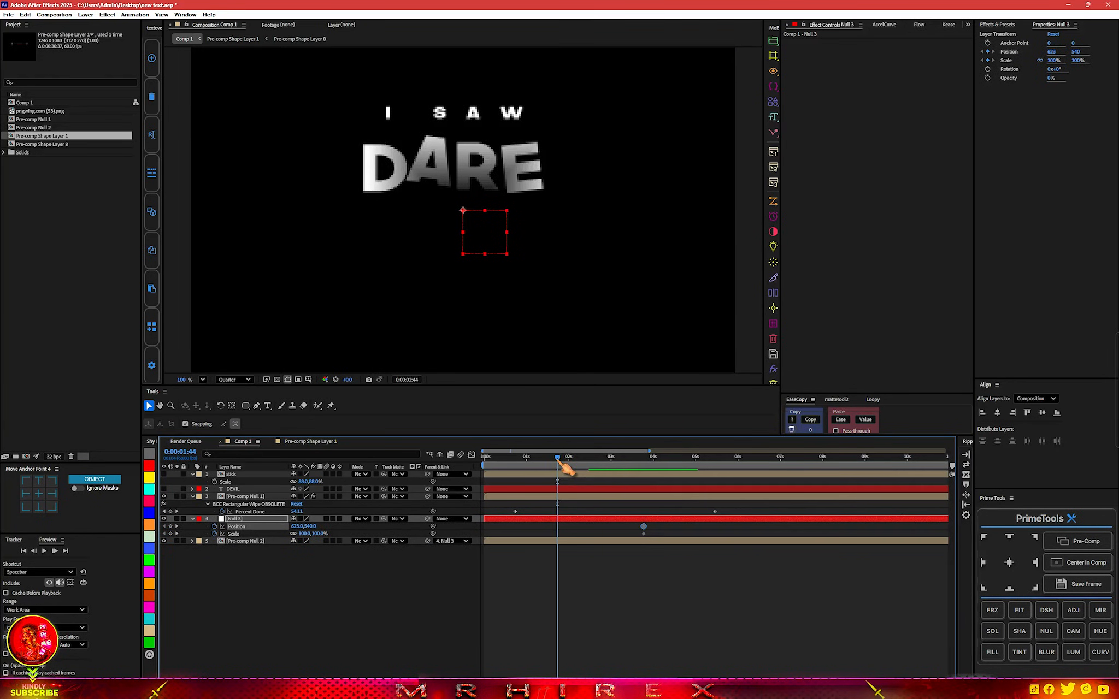
{"action": "left_click_drag", "start_coordinate": [660, 524], "coordinate": [568, 534]}
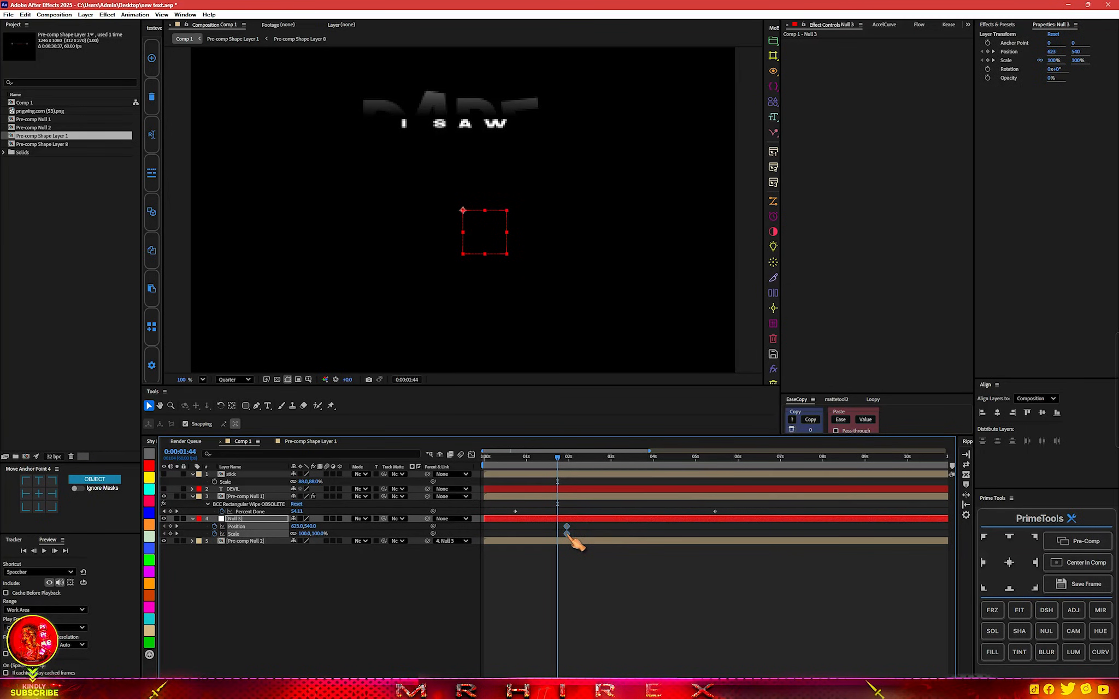
{"action": "key", "text": "space"}
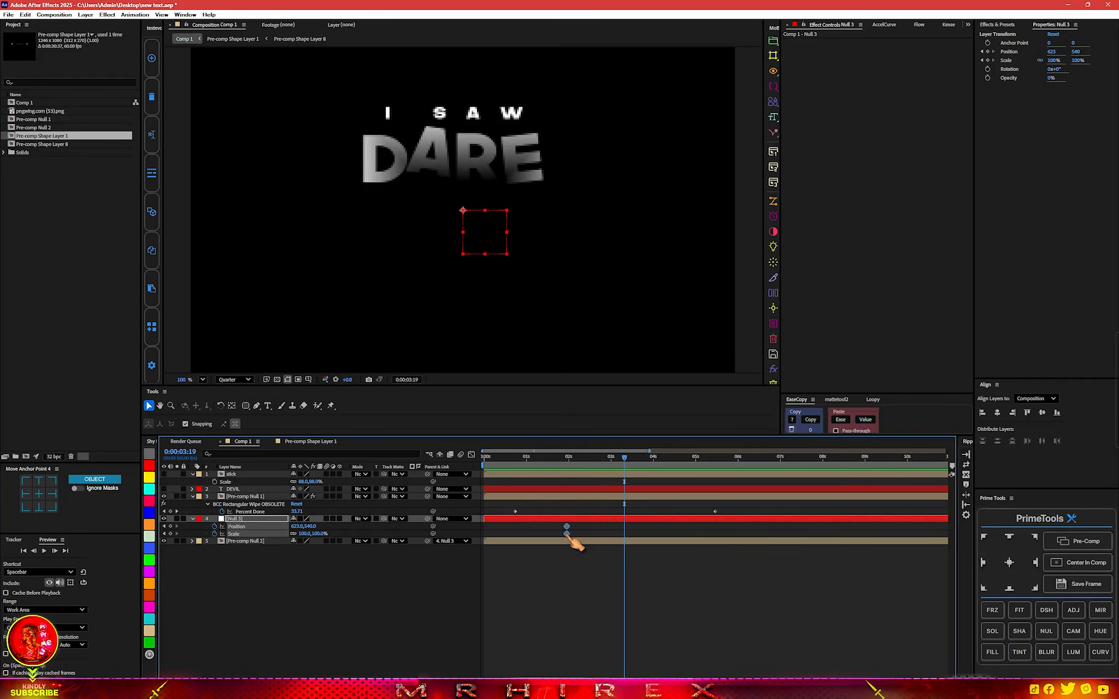
{"action": "left_click_drag", "start_coordinate": [567, 531], "coordinate": [540, 535]}
{"action": "left_click_drag", "start_coordinate": [626, 458], "coordinate": [640, 458]}
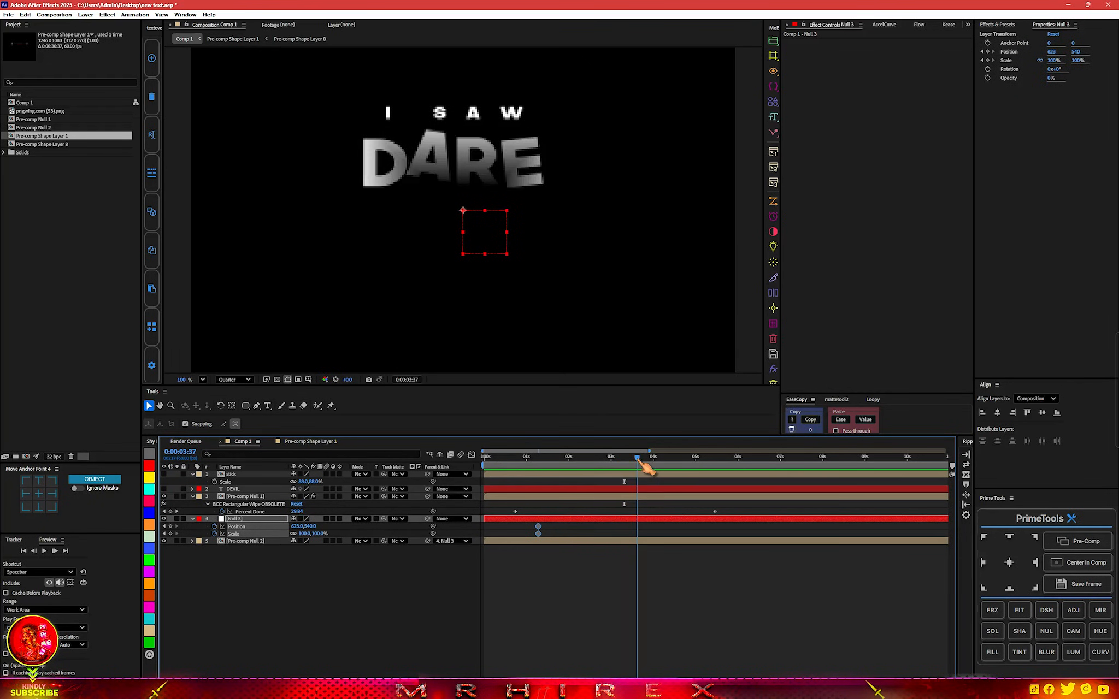
- Add a second Position keyframe on Null 3 with X at 644 and shift it to 0:00:09:22
{"action": "left_click", "coordinate": [316, 586]}
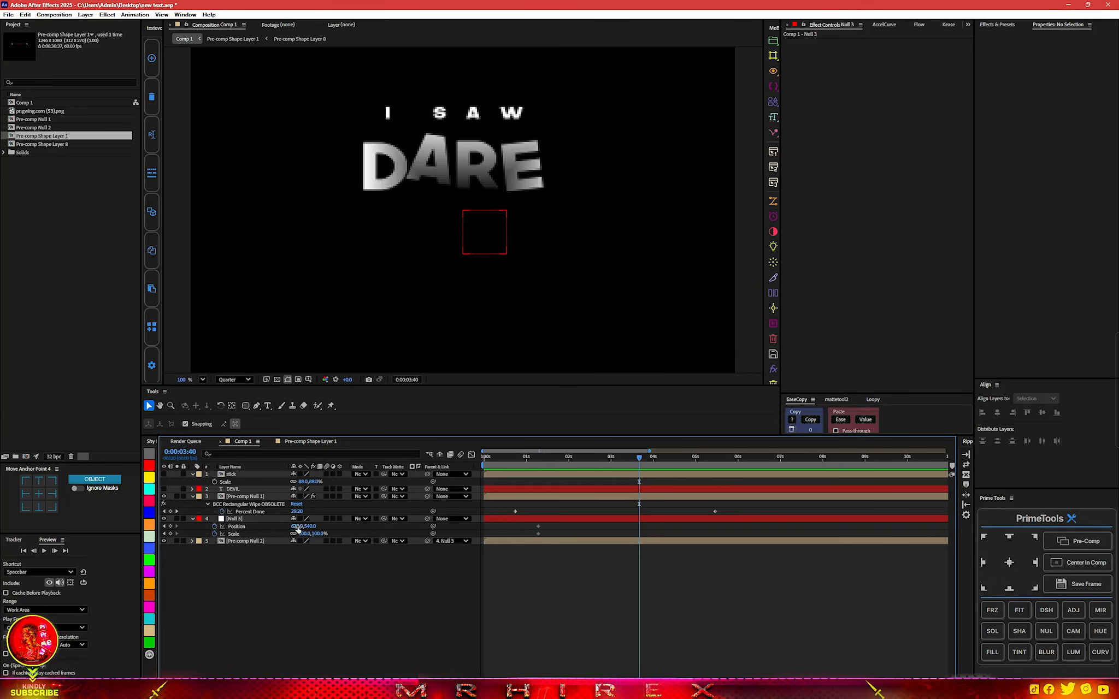
{"action": "left_click_drag", "start_coordinate": [297, 527], "coordinate": [300, 526]}
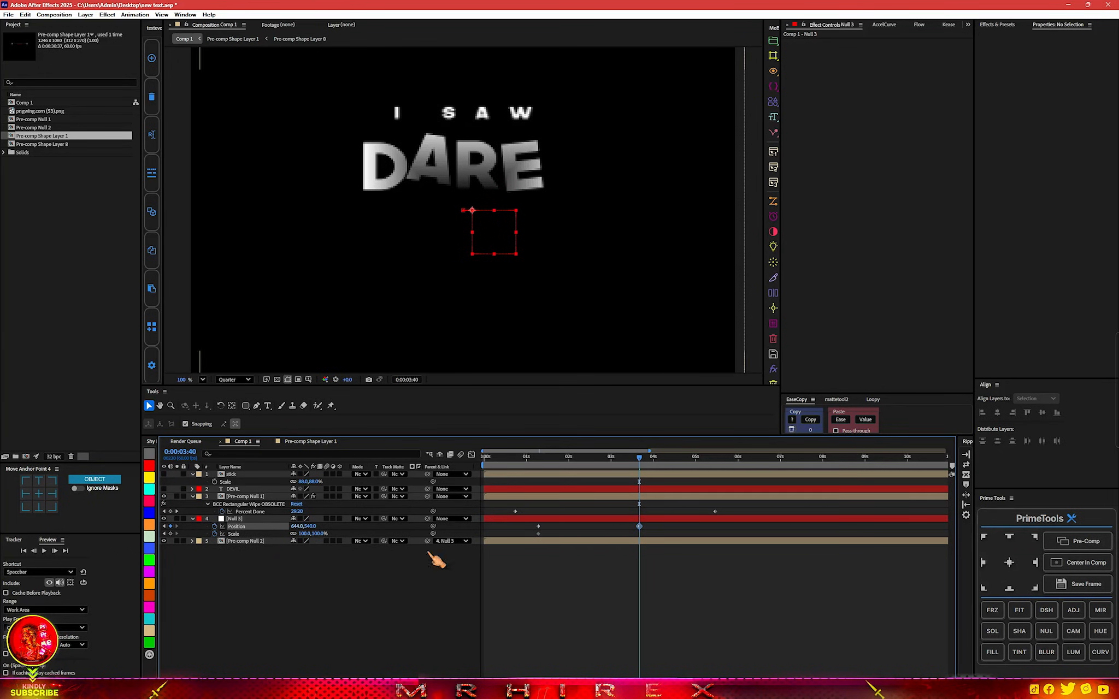
{"action": "left_click_drag", "start_coordinate": [639, 526], "coordinate": [880, 526]}
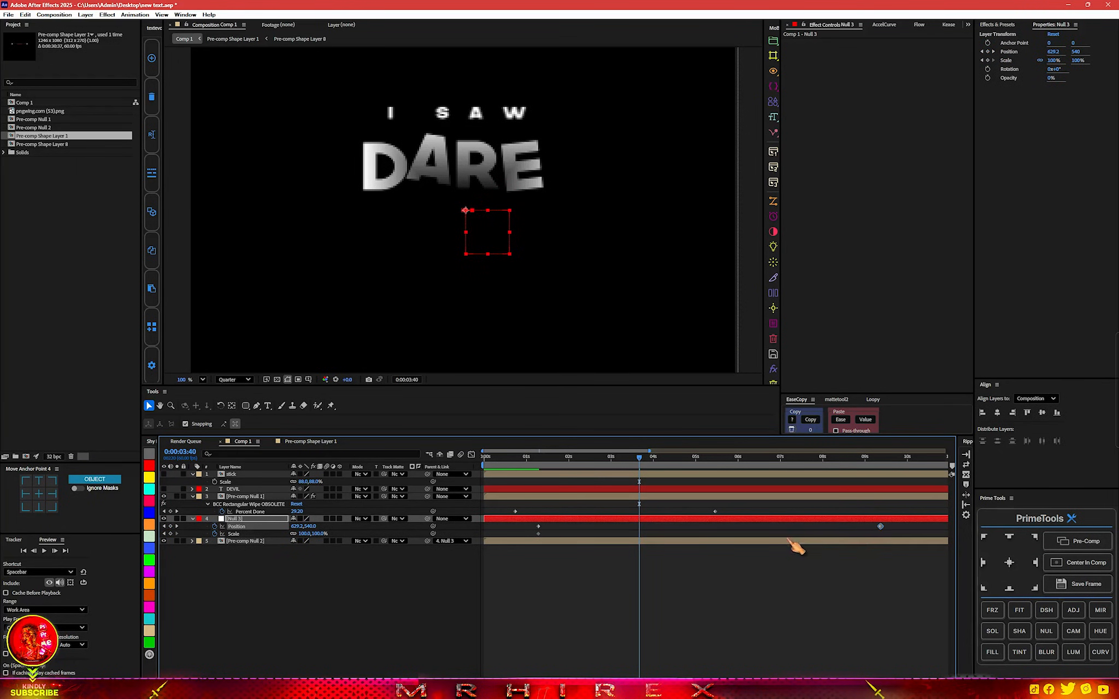
{"action": "key", "text": "space"}
{"action": "key", "text": "space"}
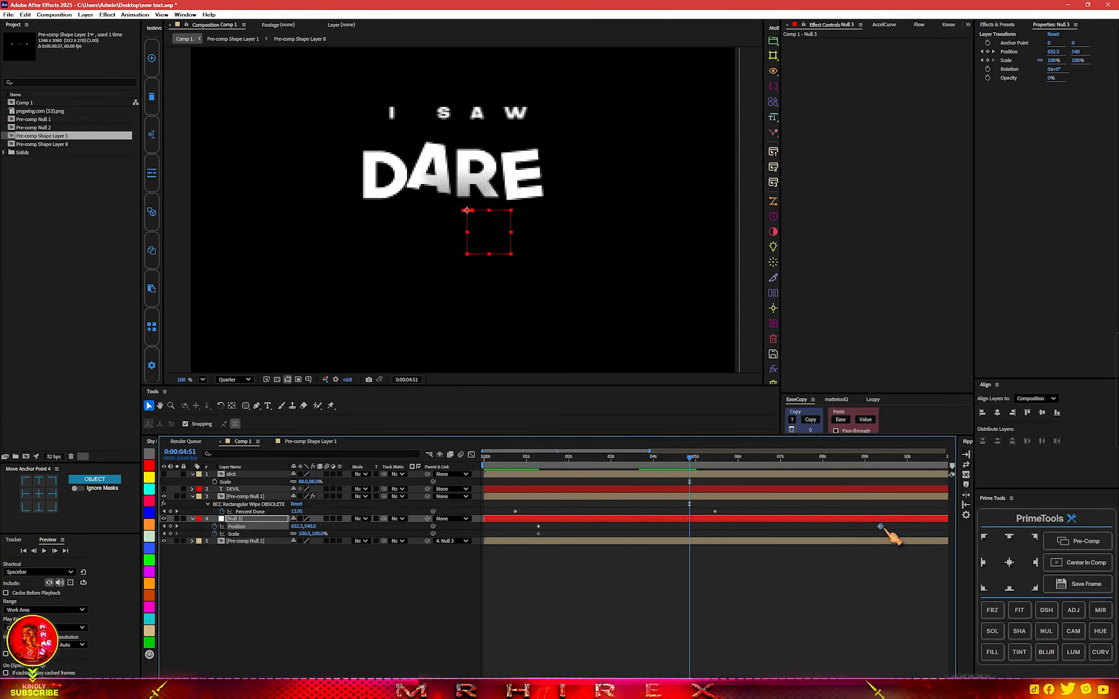
- Go to Null 3's Position keyframe at 0:00:09:22 and move the null farther right
{"action": "key", "text": "k"}
{"action": "key", "text": "k"}
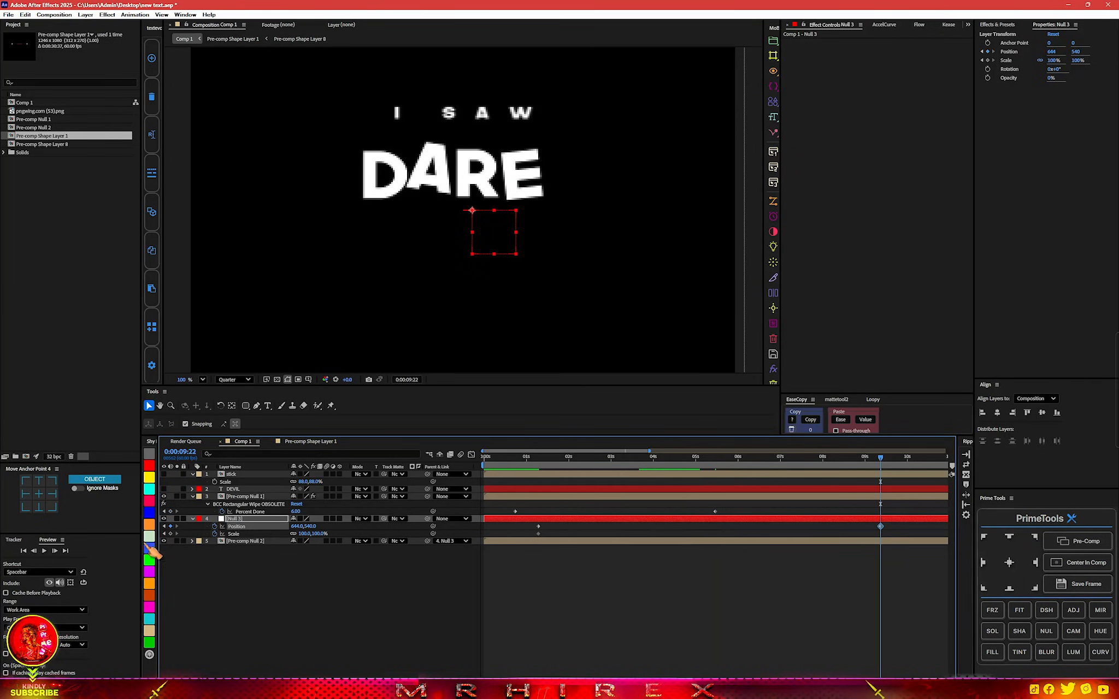
{"action": "left_click_drag", "start_coordinate": [297, 529], "coordinate": [329, 525]}
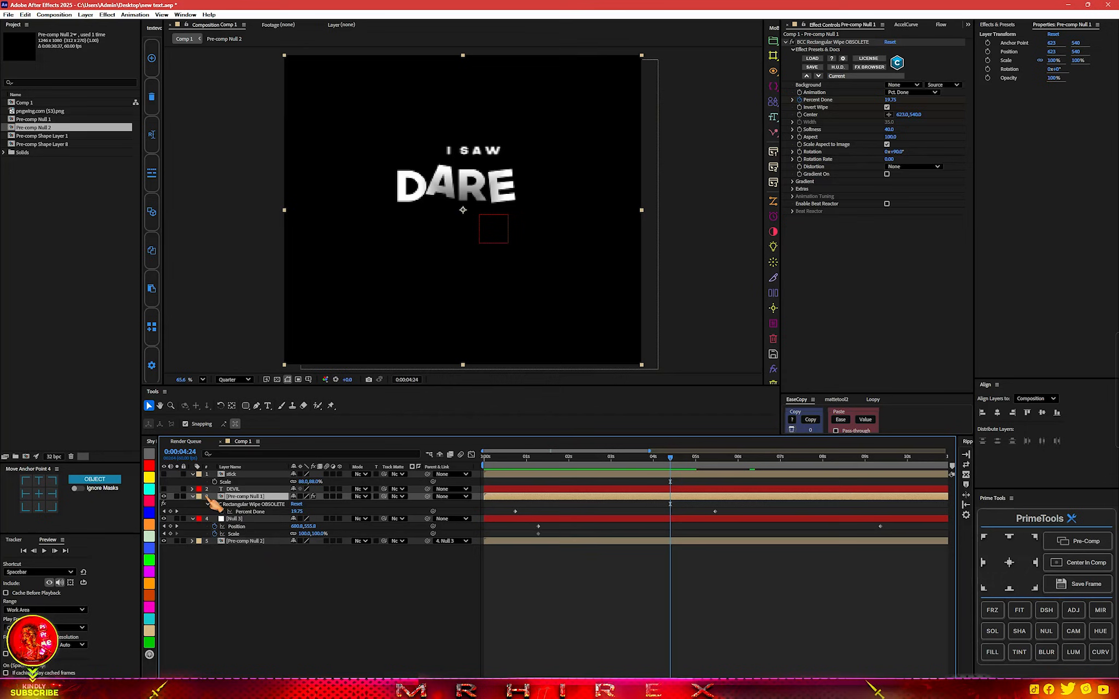
- Add a yellow-labelled null parented to the DARE pre-comp and start its Position keyframes at 0:00:04:24
{"action": "right_click", "coordinate": [295, 603]}
{"action": "mouse_move", "coordinate": [339, 482]}
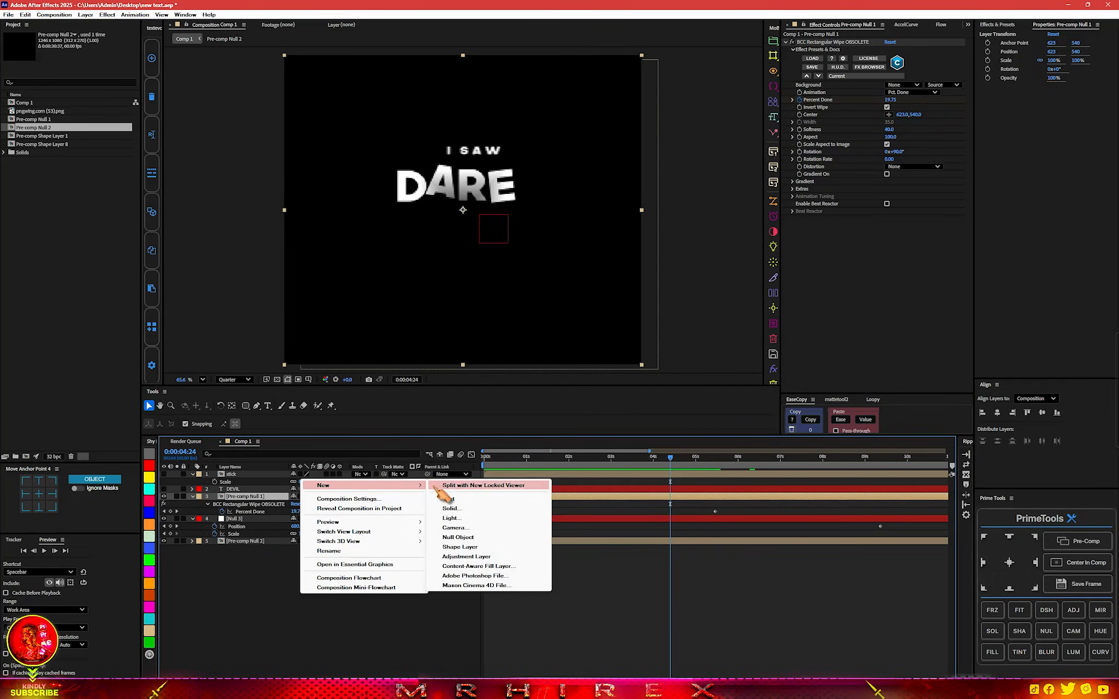
{"action": "left_click", "coordinate": [464, 535]}
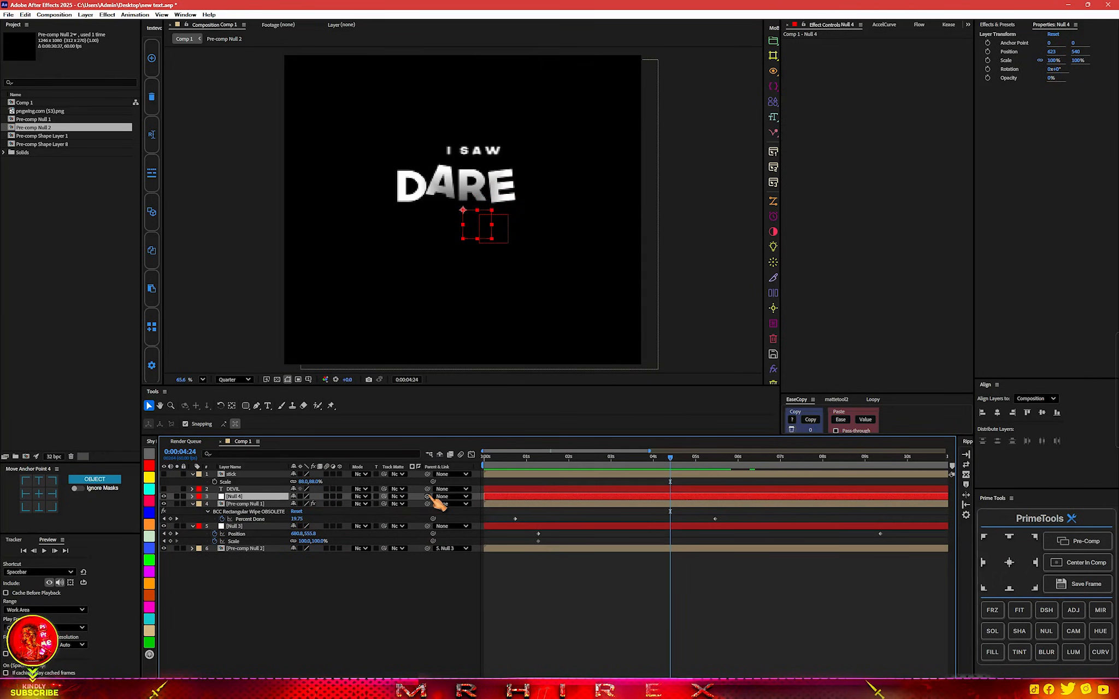
{"action": "left_click_drag", "start_coordinate": [427, 496], "coordinate": [257, 505]}
{"action": "left_click", "coordinate": [153, 478]}
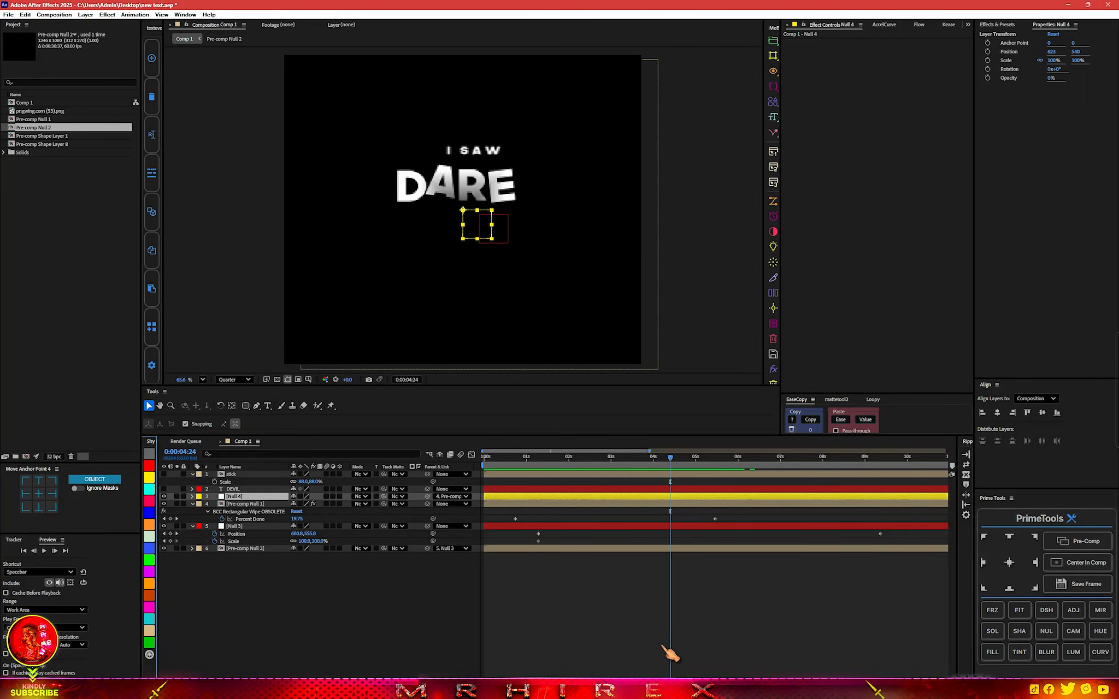
{"action": "key", "text": "p"}
{"action": "left_click", "coordinate": [215, 504]}
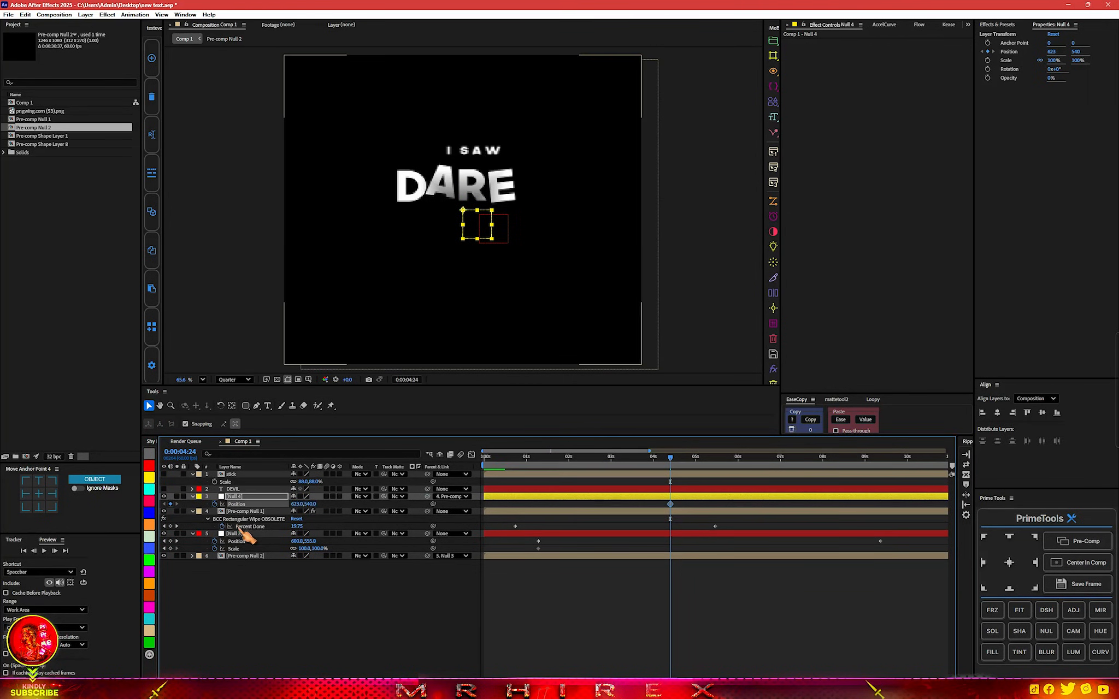
- Keyframe Null 3's Scale down to 68% at 0:00:04:46 and shift that keyframe past the seven-second mark
{"action": "left_click_drag", "start_coordinate": [672, 467], "coordinate": [686, 464]}
{"action": "left_click_drag", "start_coordinate": [319, 551], "coordinate": [306, 554]}
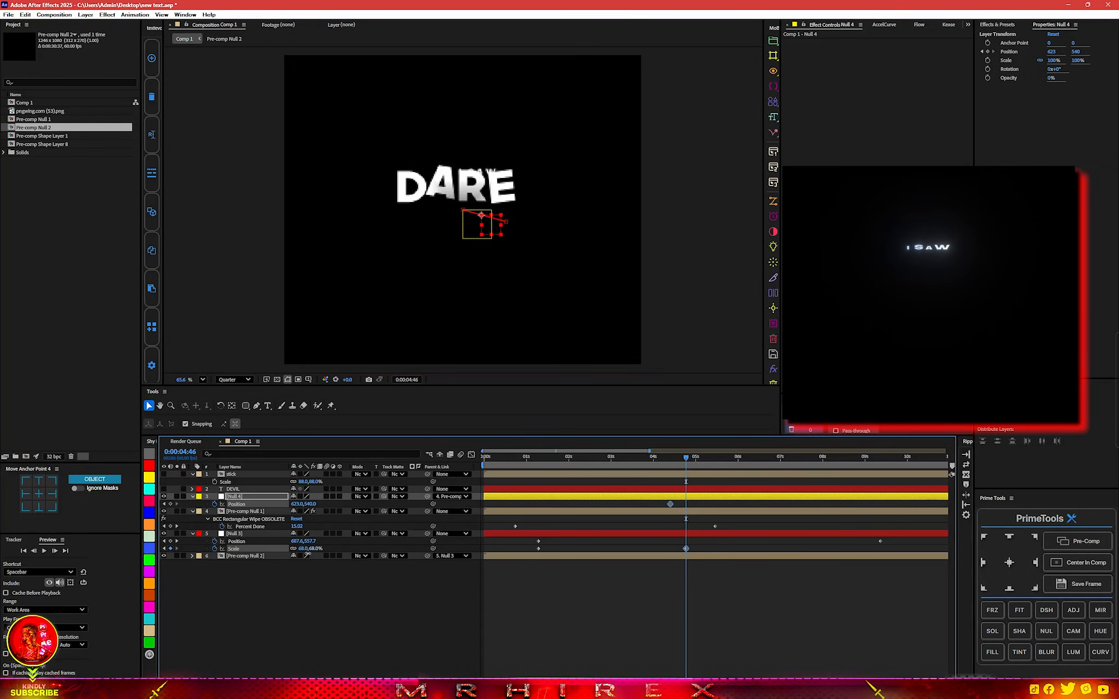
{"action": "left_click_drag", "start_coordinate": [687, 549], "coordinate": [797, 549]}
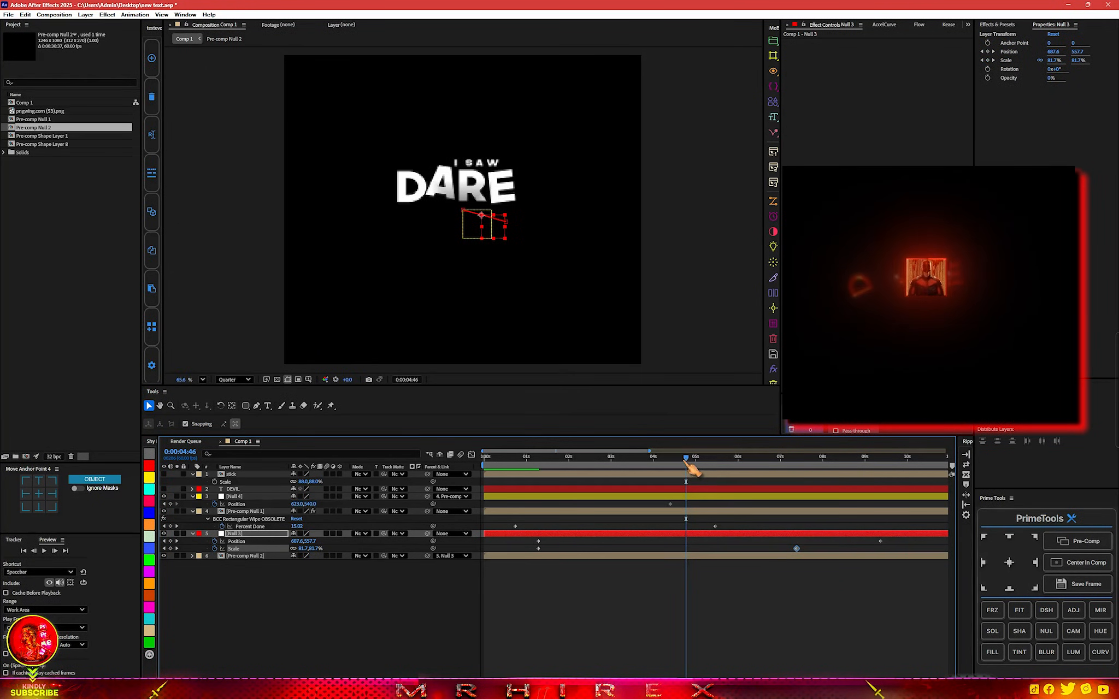
- Apply BCC Gaussian Blur OBSOLETE to the I SAW pre-comp and start Horizontal Blur at 0 at 0:00:05:05
{"action": "left_click_drag", "start_coordinate": [690, 463], "coordinate": [701, 462]}
{"action": "left_click", "coordinate": [697, 556]}
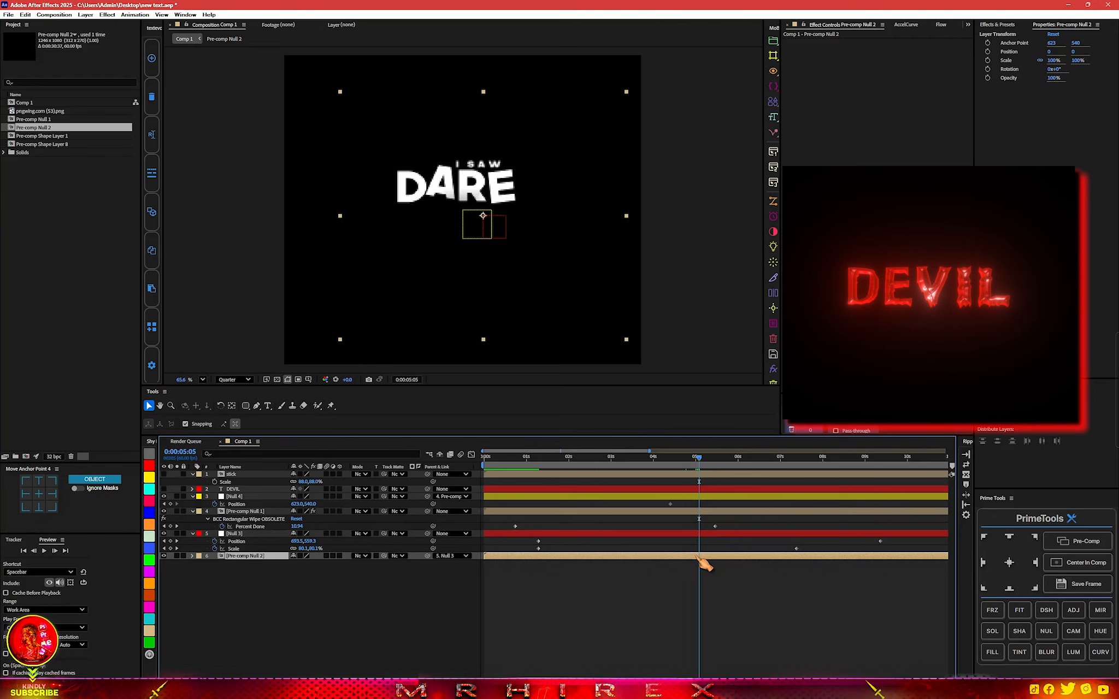
{"action": "key", "text": "ctrl+space"}
{"action": "type", "text": "gau"}
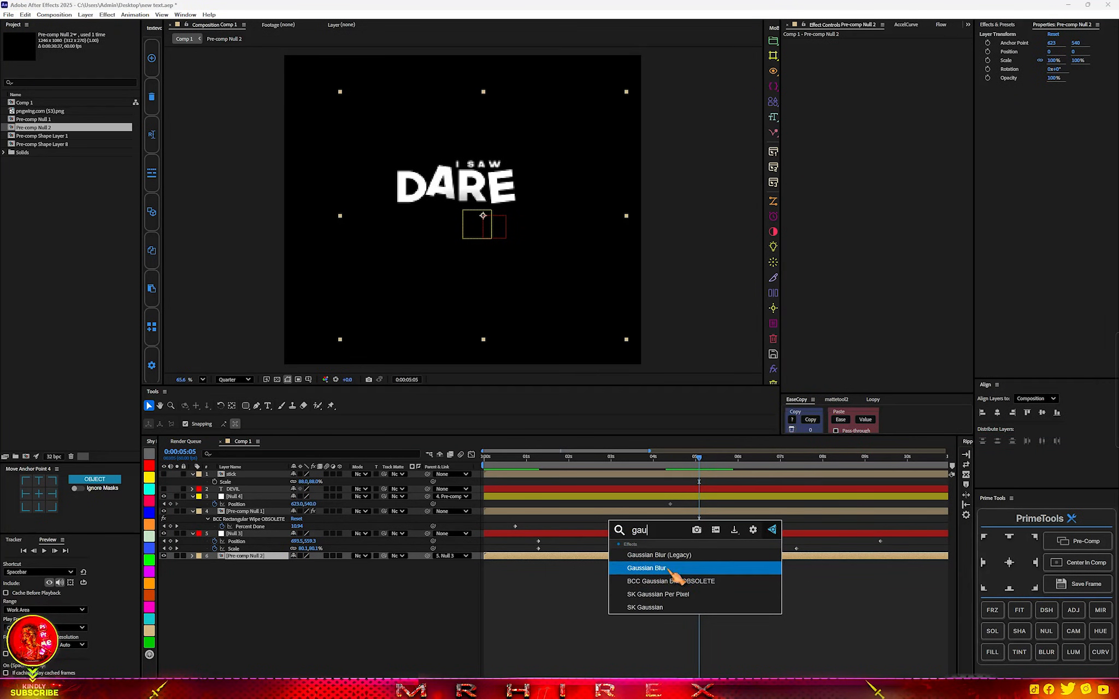
{"action": "left_click", "coordinate": [660, 582]}
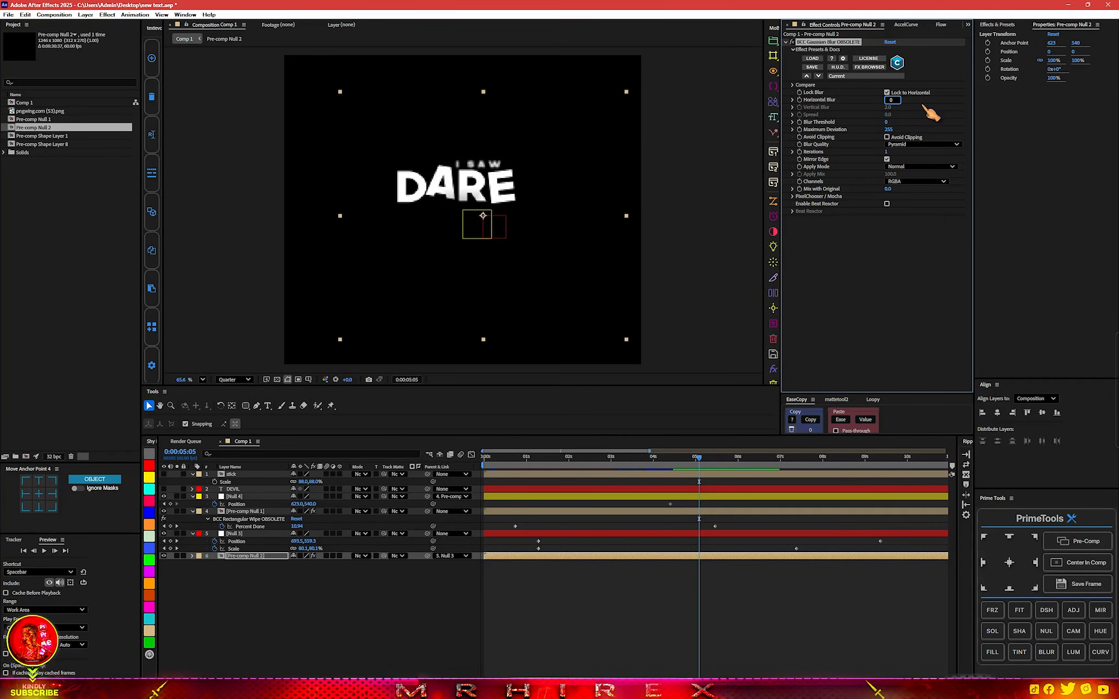
{"action": "key", "text": "Return"}
- Keyframe the I SAW pre-comp's Horizontal Blur at 59 at 0:00:06:48 and reveal its keyframes
{"action": "left_click_drag", "start_coordinate": [700, 460], "coordinate": [774, 460]}
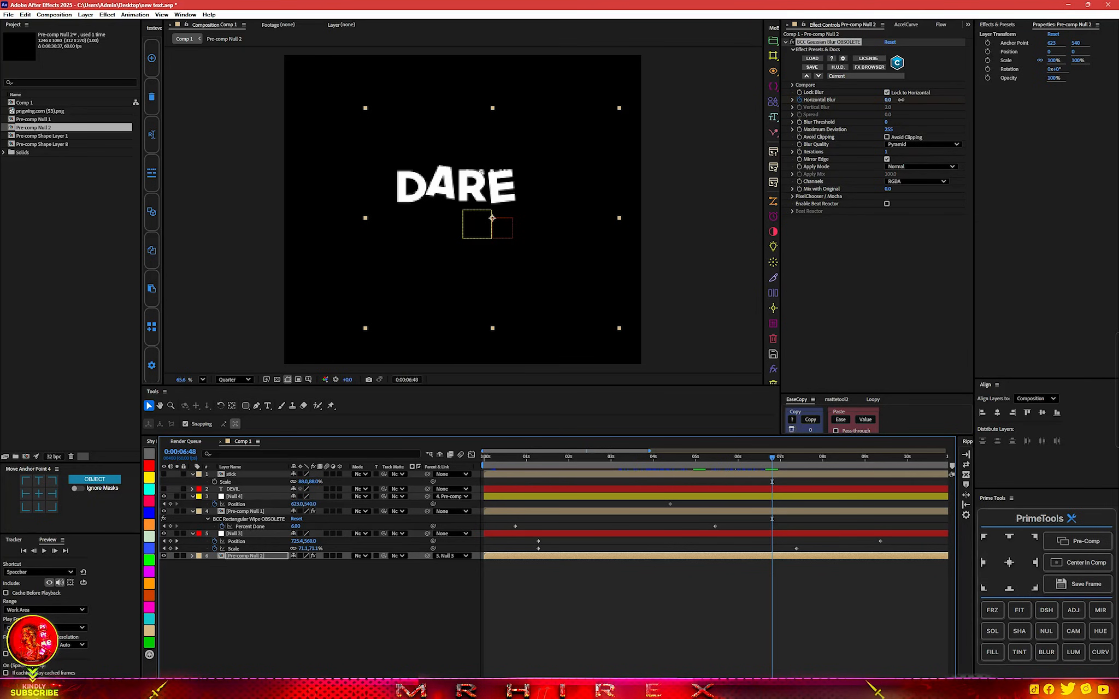
{"action": "left_click_drag", "start_coordinate": [901, 100], "coordinate": [935, 100]}
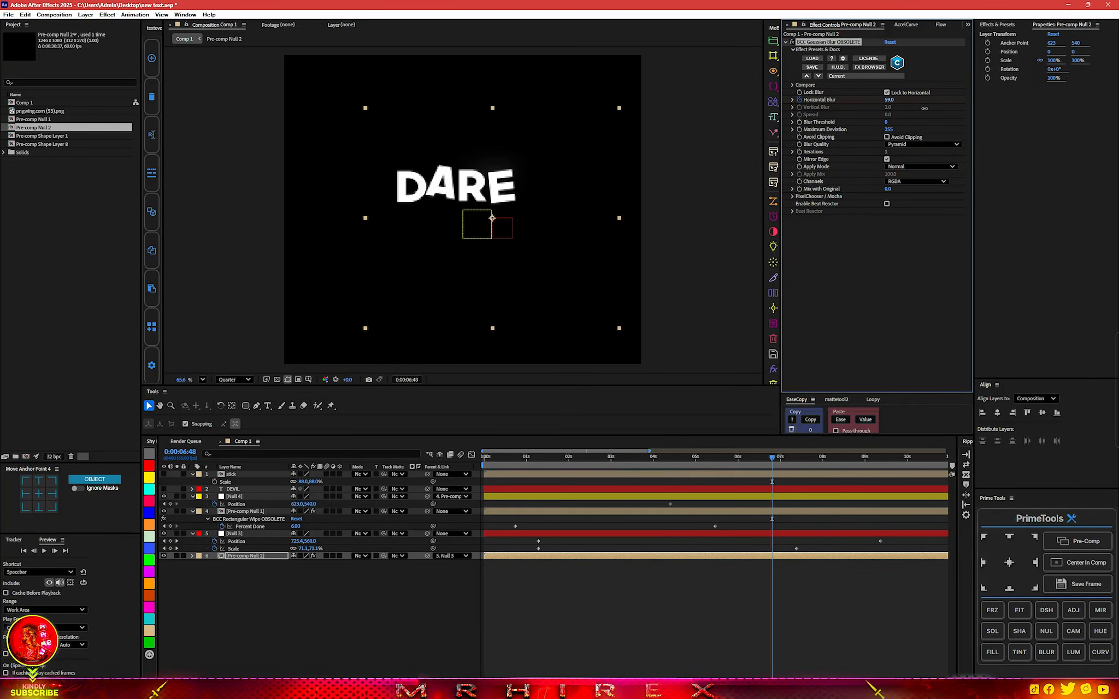
{"action": "key", "text": "u"}
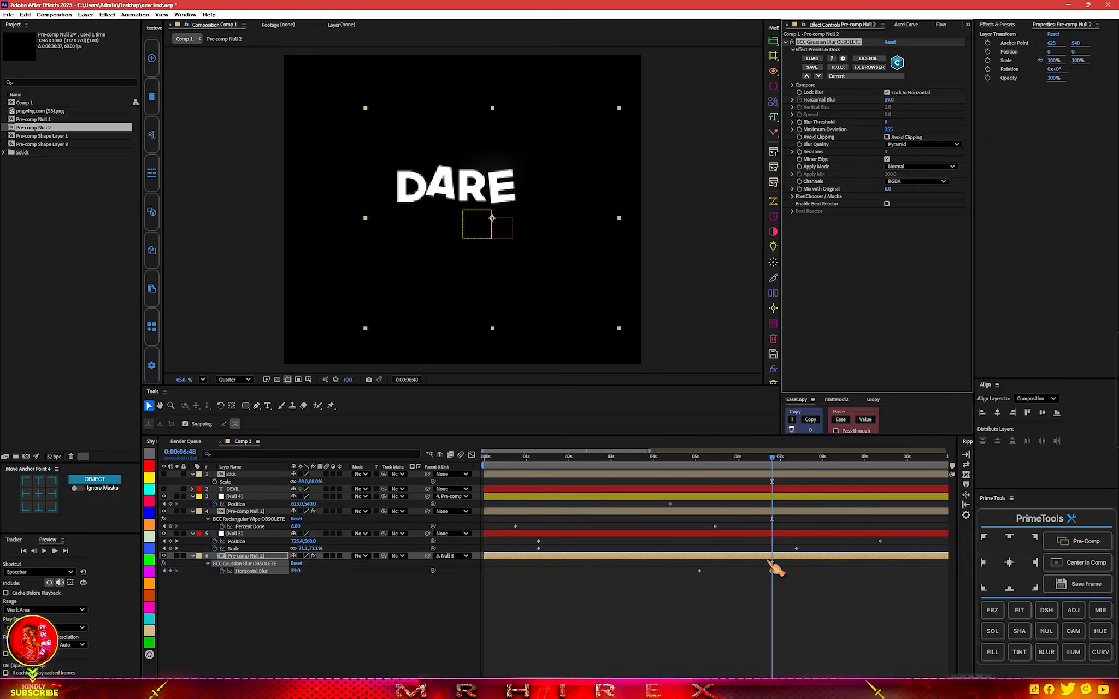
- Fade the I SAW pre-comp's Opacity from 100% at 0:00:05:05 to 0% at 0:00:06:48
{"action": "key", "text": "t"}
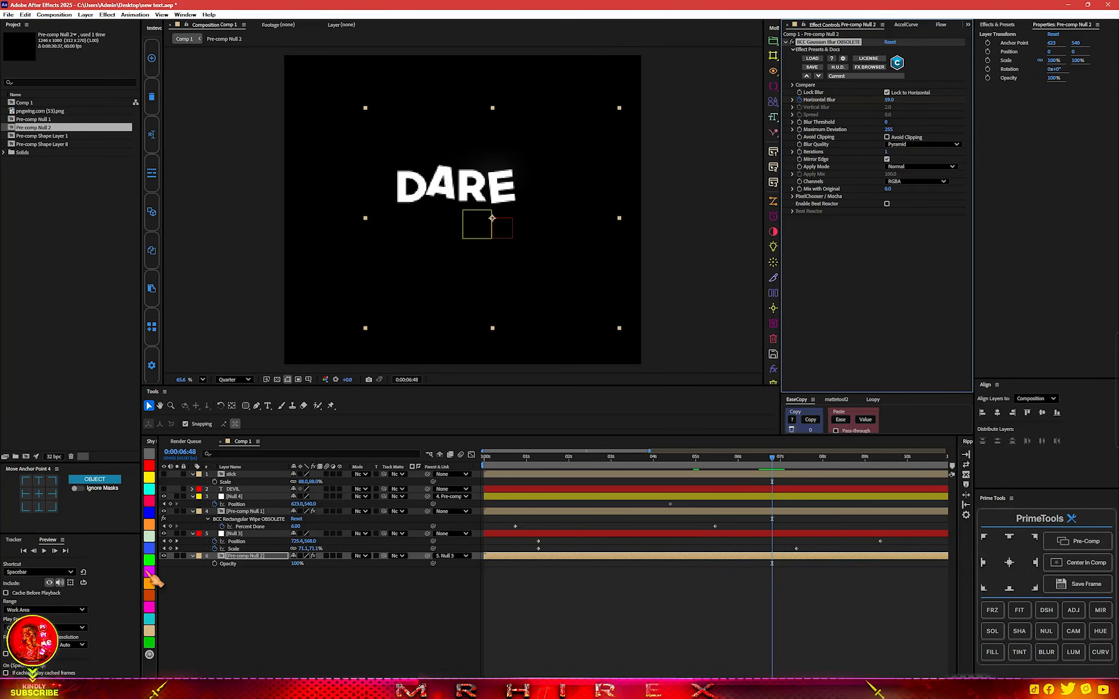
{"action": "left_click", "coordinate": [215, 564]}
{"action": "key", "text": "u"}
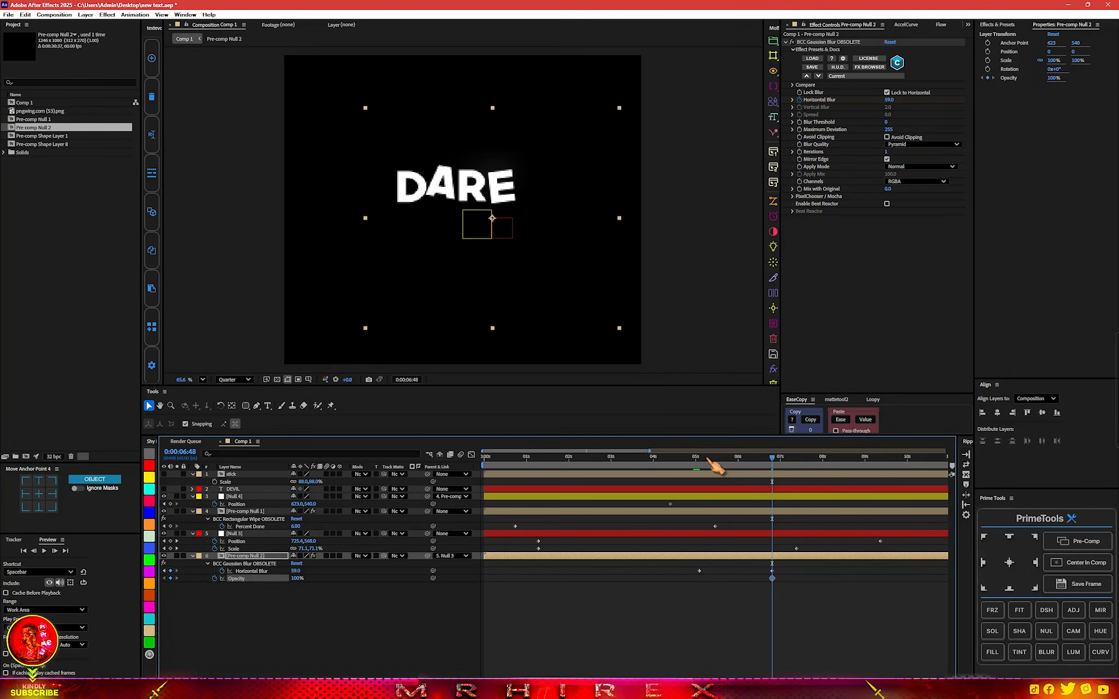
{"action": "left_click_drag", "start_coordinate": [709, 460], "coordinate": [699, 461]}
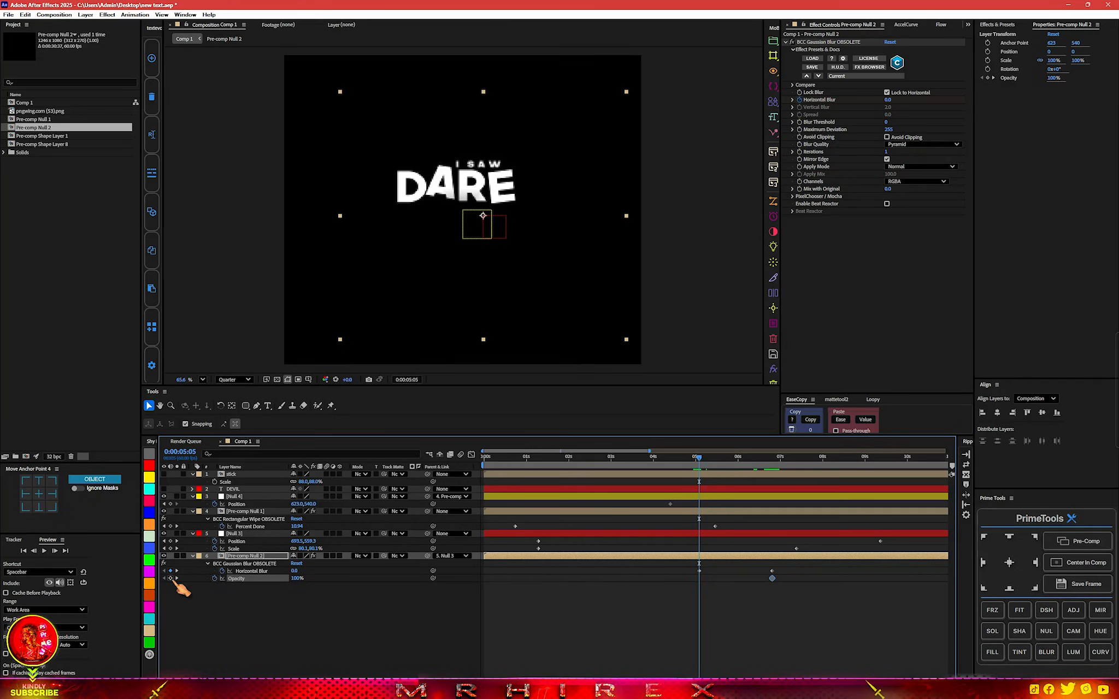
{"action": "key", "text": "space"}
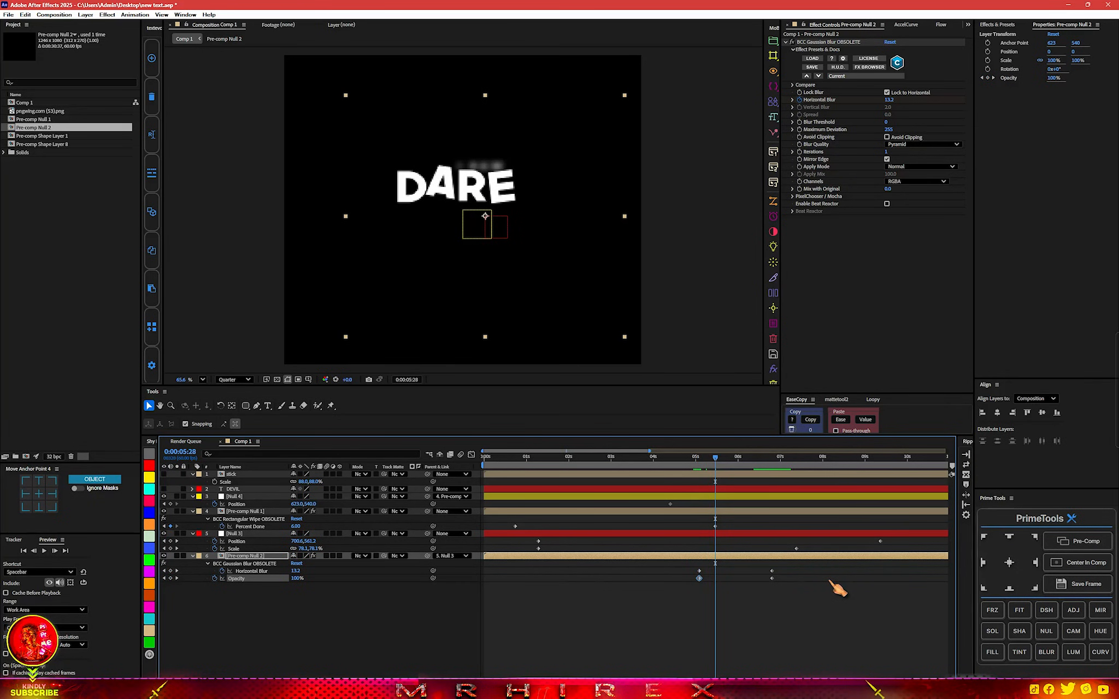
{"action": "left_click_drag", "start_coordinate": [300, 579], "coordinate": [8, 584]}
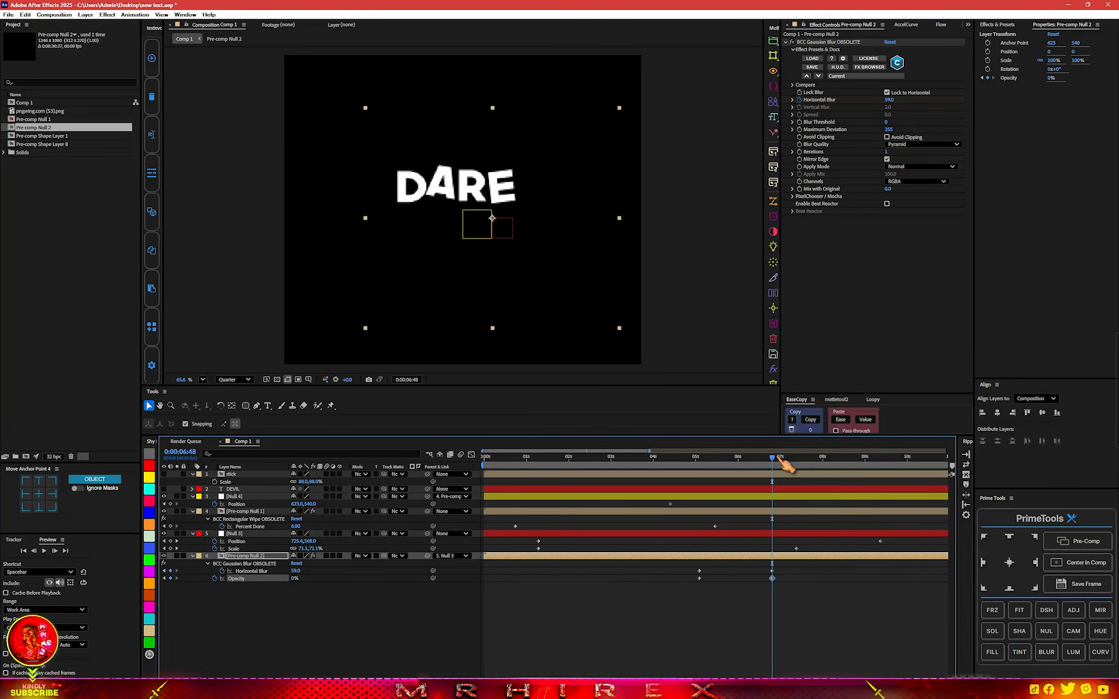
{"action": "left_click_drag", "start_coordinate": [782, 462], "coordinate": [523, 477]}
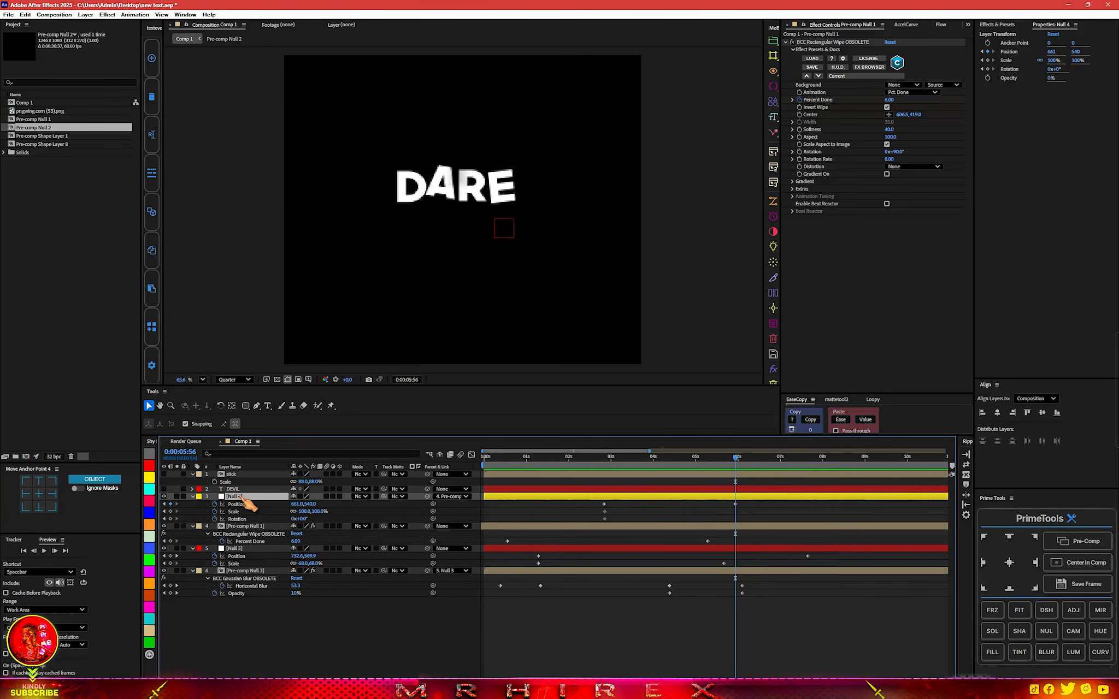
- Delete Null 4 and toggle the DARE pre-comp's visibility off and on to check it at 0:00:04:36
{"action": "key", "text": "Delete"}
{"action": "left_click_drag", "start_coordinate": [744, 467], "coordinate": [678, 469]}
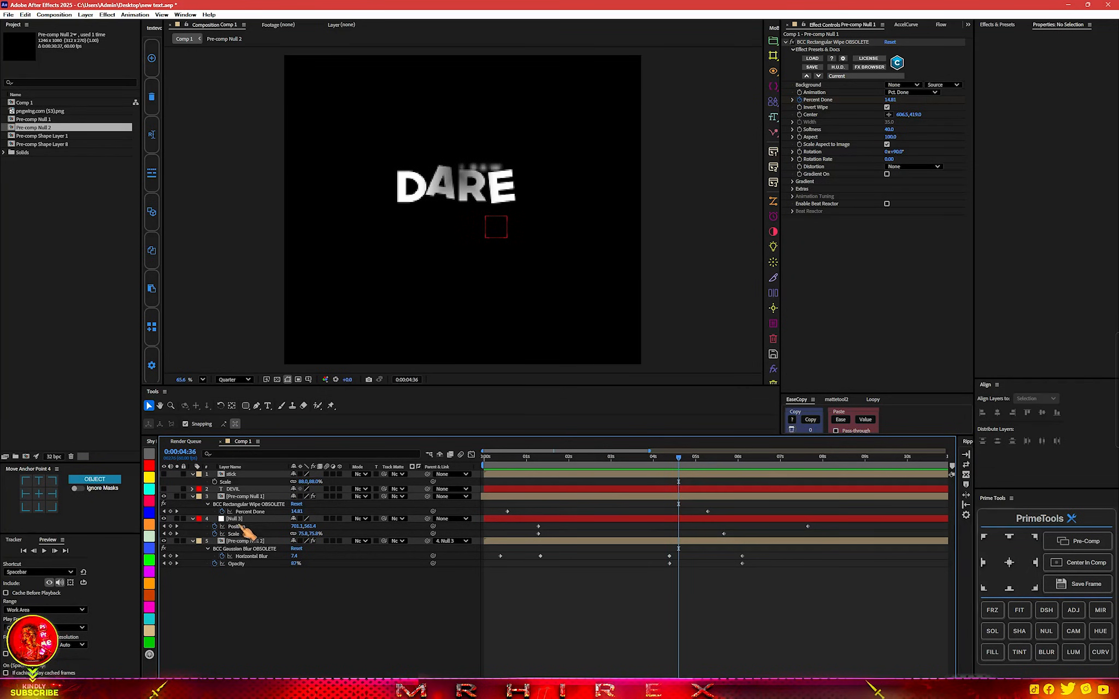
{"action": "left_click", "coordinate": [235, 498]}
{"action": "left_click", "coordinate": [176, 498]}
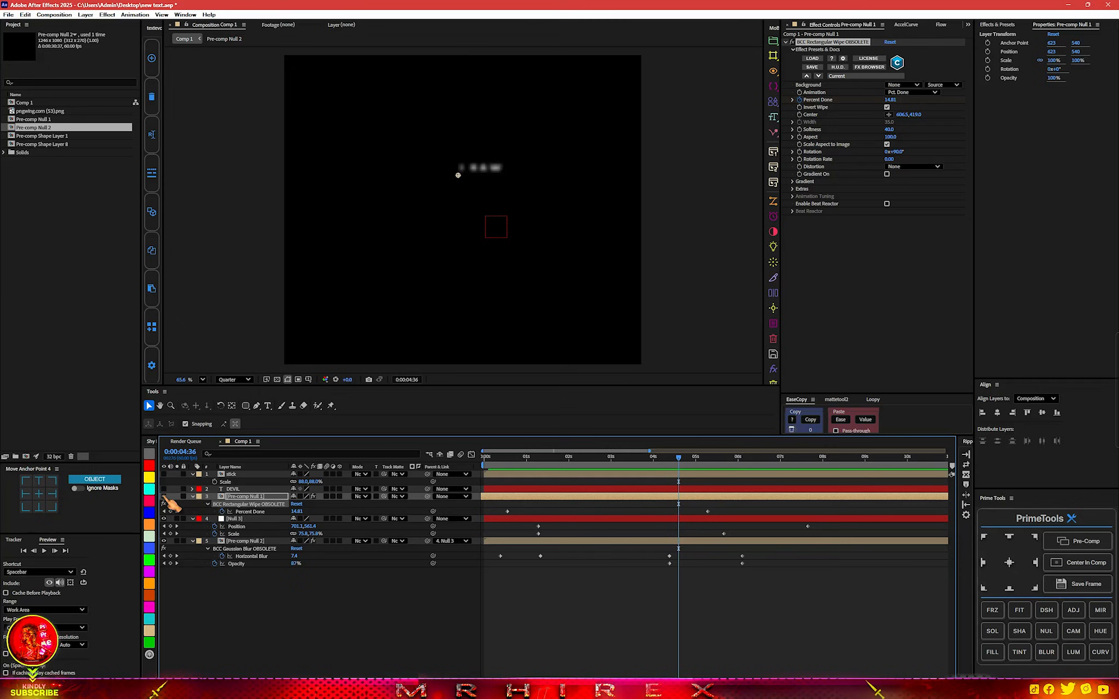
{"action": "left_click", "coordinate": [176, 498]}
- Create a new null above the DARE pre-comp for its Position, Scale and Rotation keyframes just after three seconds
{"action": "right_click", "coordinate": [250, 628]}
{"action": "mouse_move", "coordinate": [306, 512]}
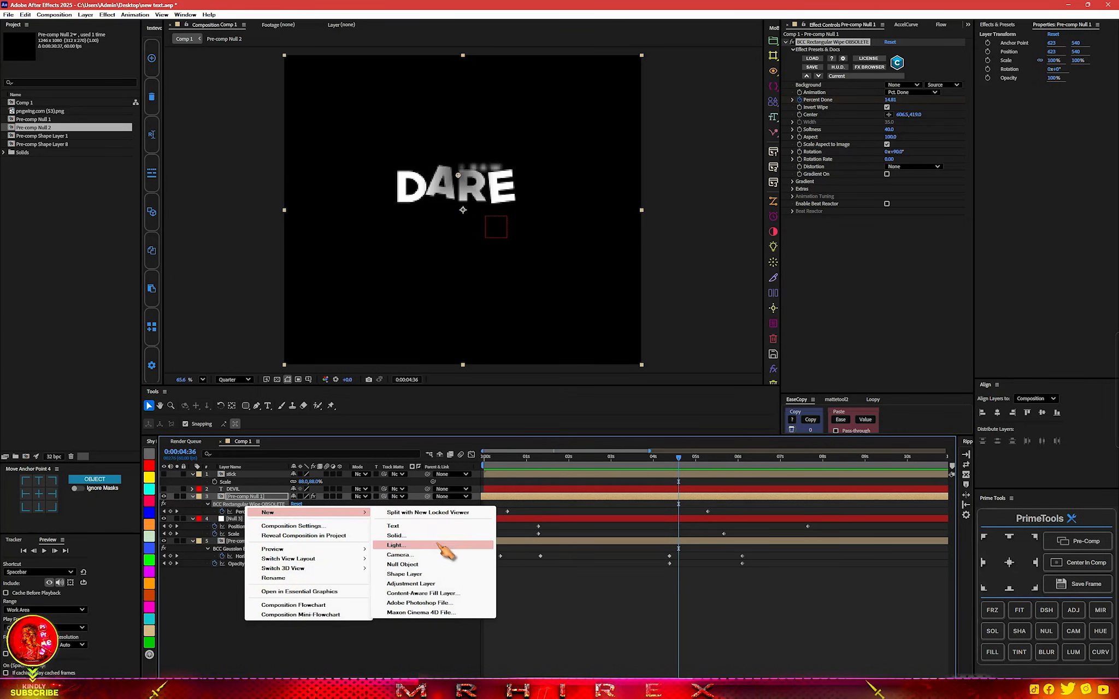
{"action": "left_click", "coordinate": [415, 565]}
{"action": "left_click", "coordinate": [623, 458]}
- Add ending Position, Scale and Rotation keyframes to Null 5 and shift them to about the eight-second mark
{"action": "left_click_drag", "start_coordinate": [626, 459], "coordinate": [758, 463]}
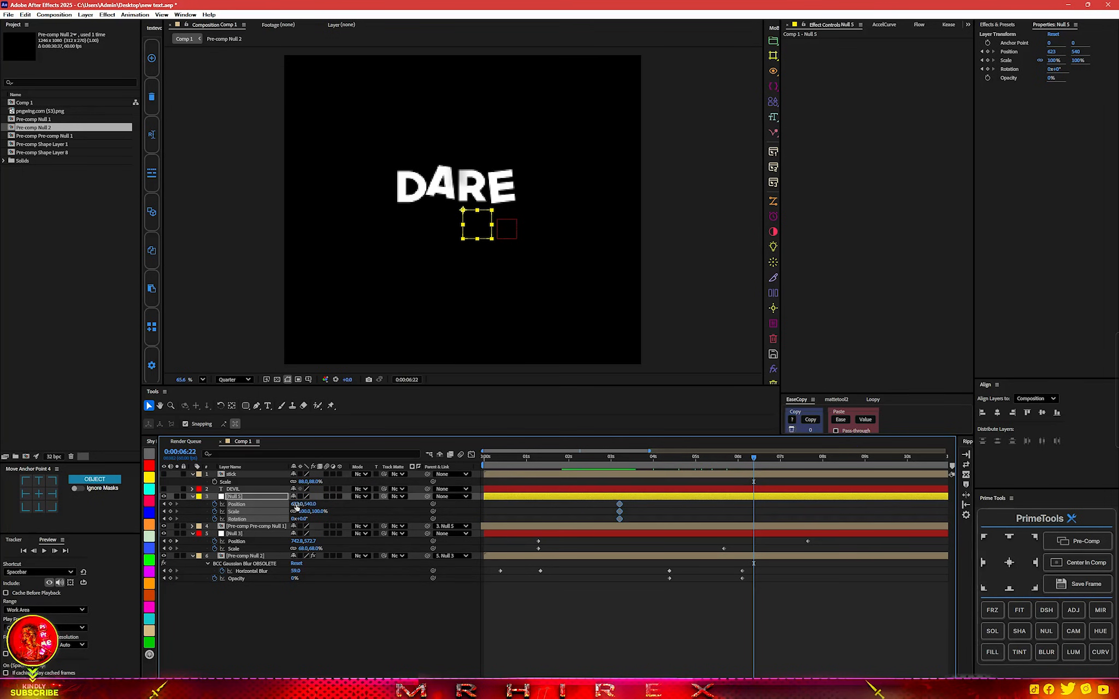
{"action": "mouse_move", "coordinate": [296, 507]}
{"action": "left_mouse_down"}
{"action": "mouse_move", "coordinate": [270, 504]}
{"action": "mouse_move", "coordinate": [299, 503]}
{"action": "mouse_move", "coordinate": [310, 520]}
{"action": "mouse_move", "coordinate": [299, 526]}
{"action": "mouse_move", "coordinate": [291, 512]}
{"action": "left_mouse_up"}
{"action": "left_click_drag", "start_coordinate": [774, 502], "coordinate": [825, 520]}
- Unhide the stick layer at 0:00:04:01 and give it a blue label
{"action": "left_click_drag", "start_coordinate": [702, 474], "coordinate": [654, 476]}
{"action": "left_click", "coordinate": [242, 474]}
{"action": "left_click", "coordinate": [164, 475]}
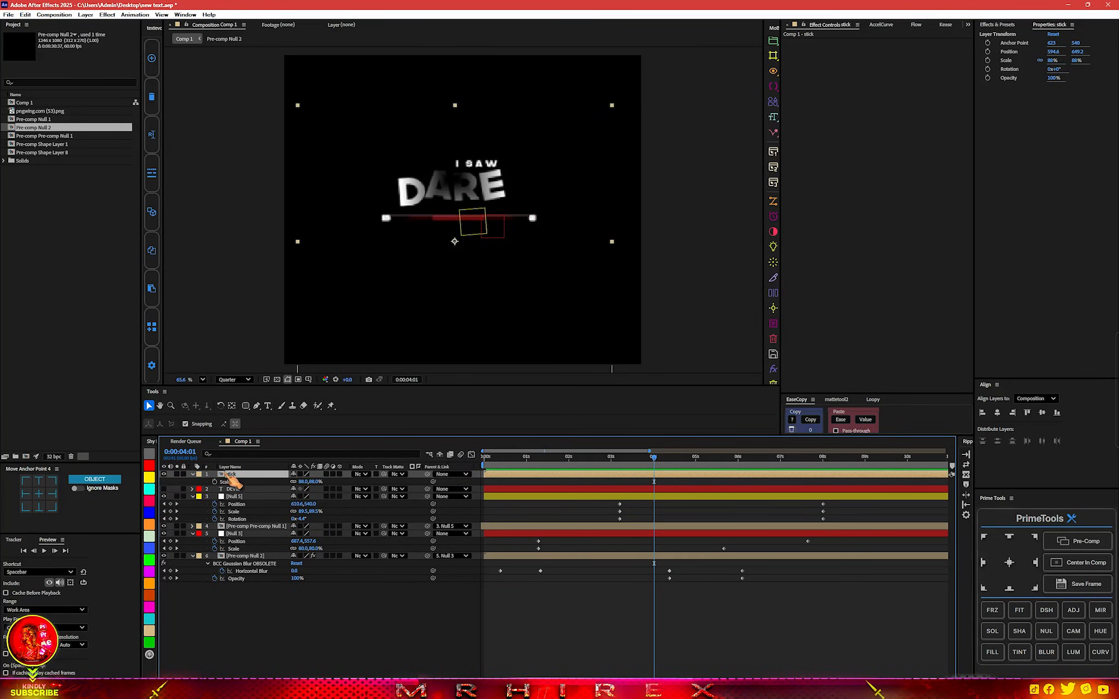
{"action": "left_click", "coordinate": [149, 514]}
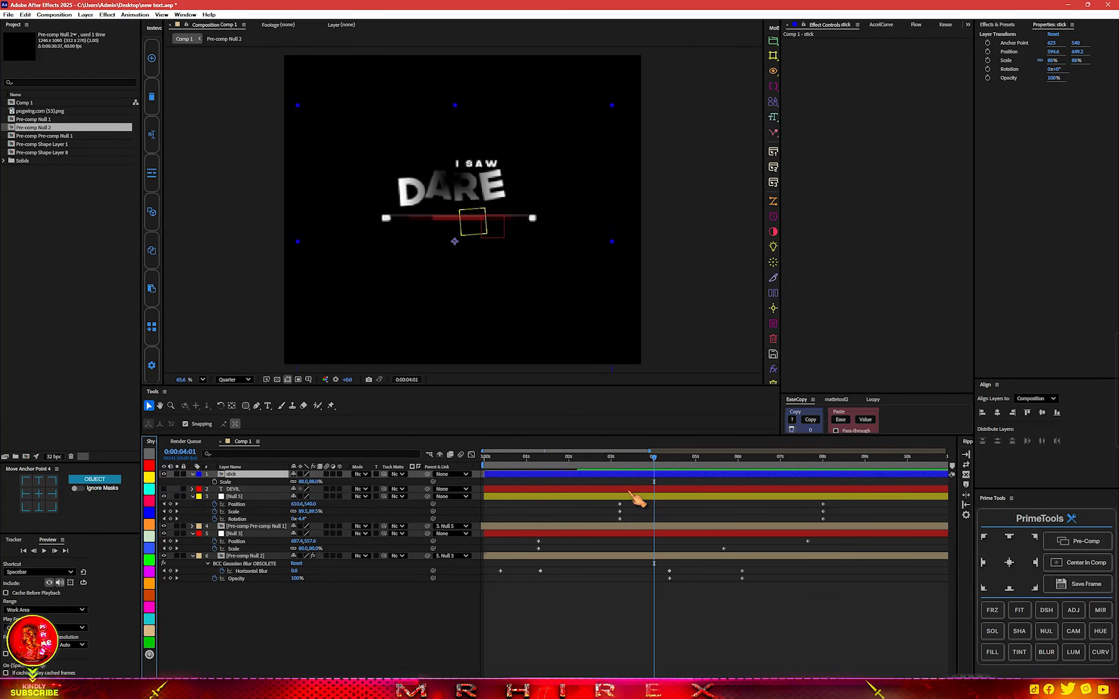
- Scale the stick layer down to 48% and move it up beside the right end of the DARE text
{"action": "key", "text": "s"}
{"action": "key", "text": "s"}
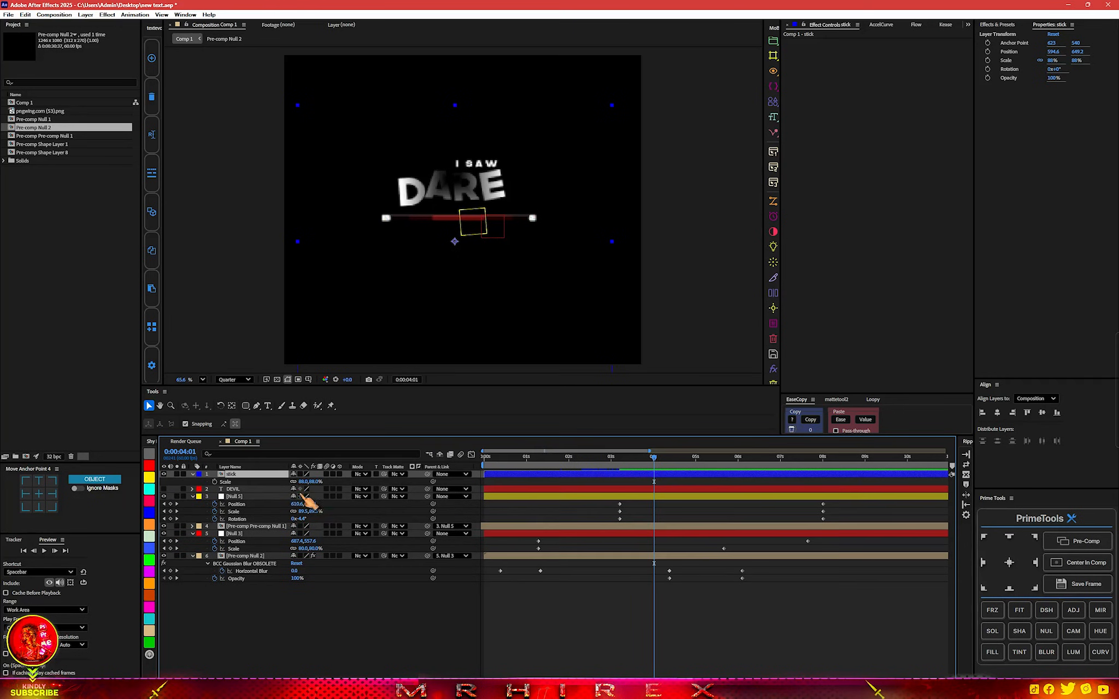
{"action": "left_click_drag", "start_coordinate": [301, 484], "coordinate": [284, 484]}
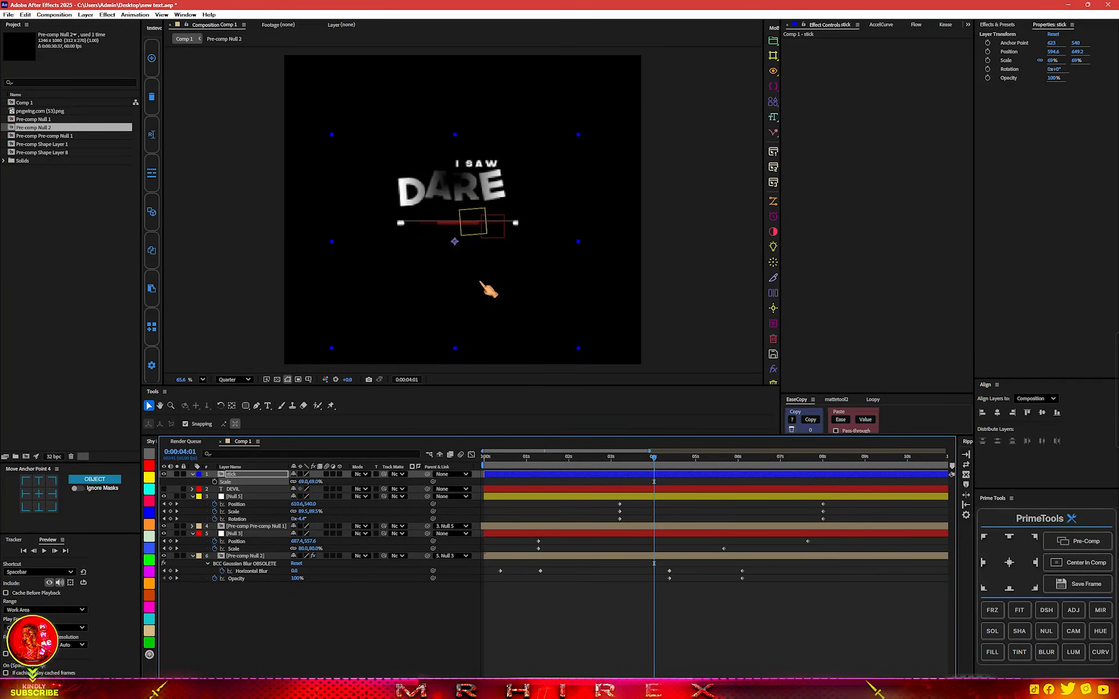
{"action": "left_click_drag", "start_coordinate": [489, 291], "coordinate": [579, 246]}
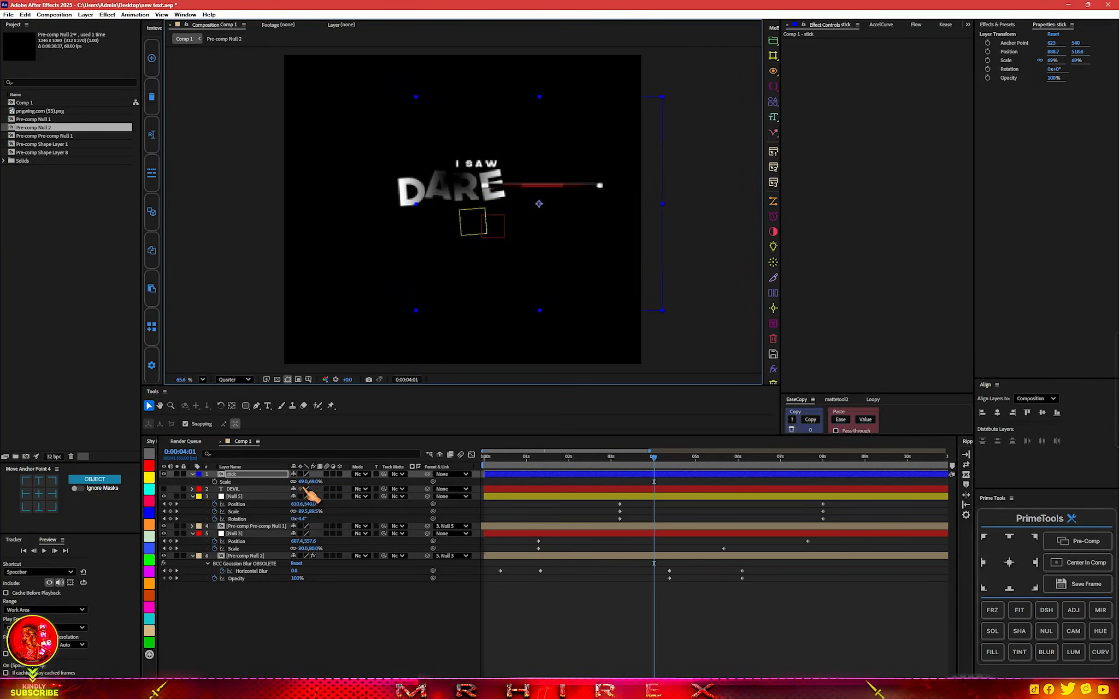
{"action": "left_click_drag", "start_coordinate": [302, 482], "coordinate": [299, 482]}
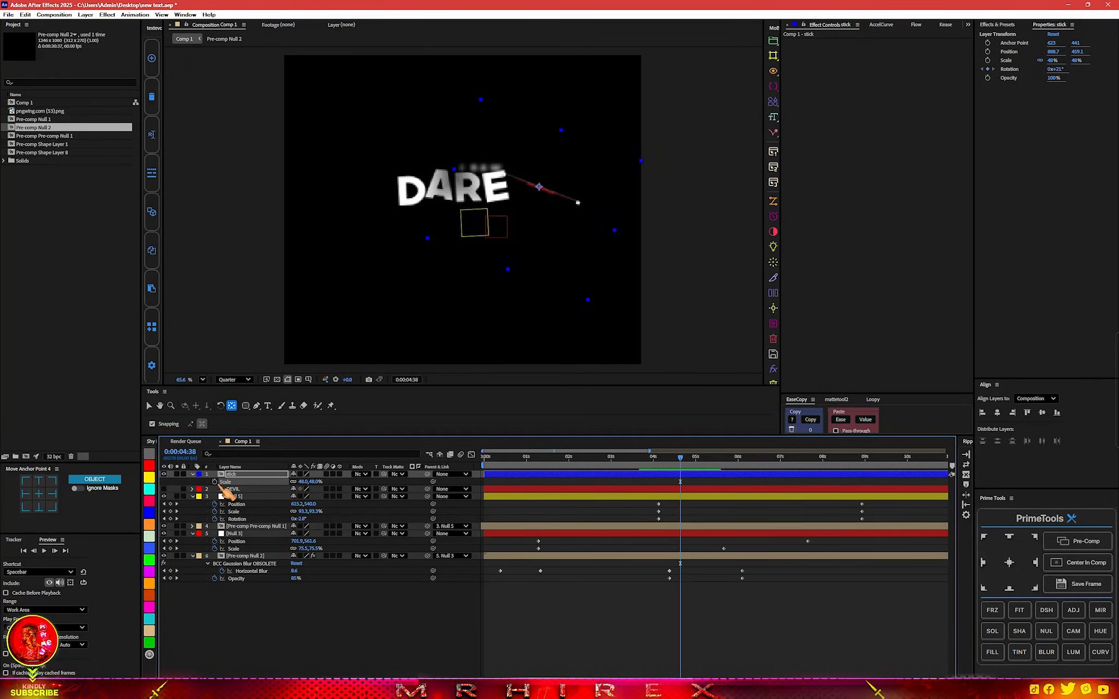
- Keyframe the stick layer's Rotation to about -181° at 0:00:06:03, after its 21° keyframe at 0:00:04:38
{"action": "key", "text": "u"}
{"action": "key", "text": "s"}
{"action": "key", "text": "r"}
{"action": "left_click_drag", "start_coordinate": [690, 464], "coordinate": [741, 469]}
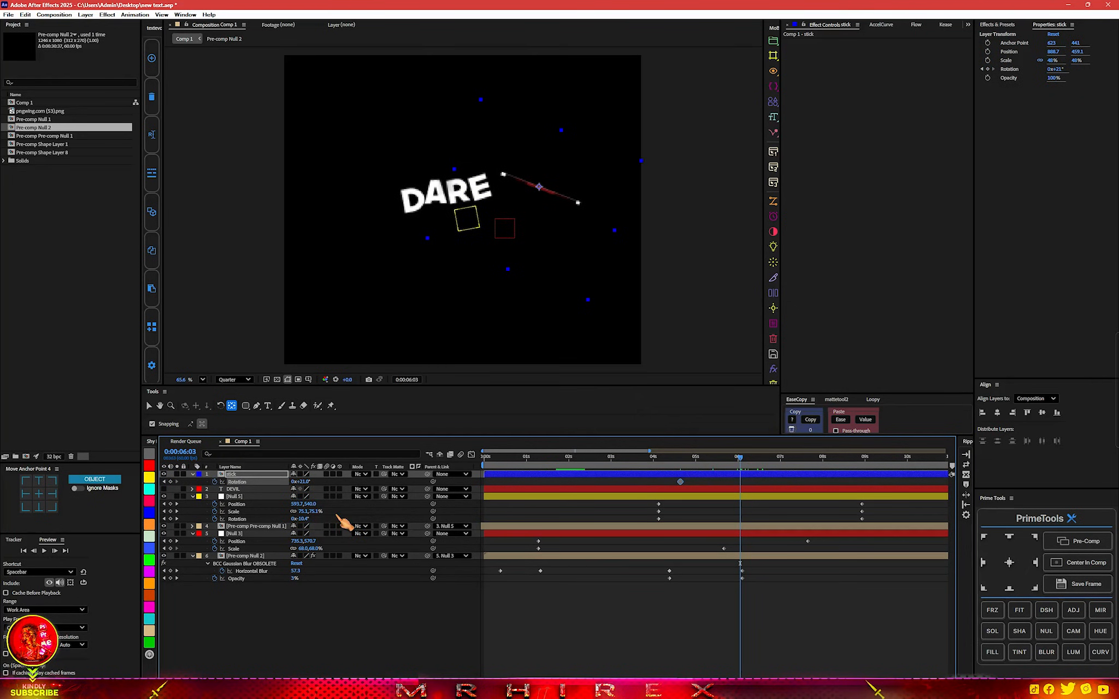
{"action": "left_click_drag", "start_coordinate": [302, 483], "coordinate": [210, 483]}
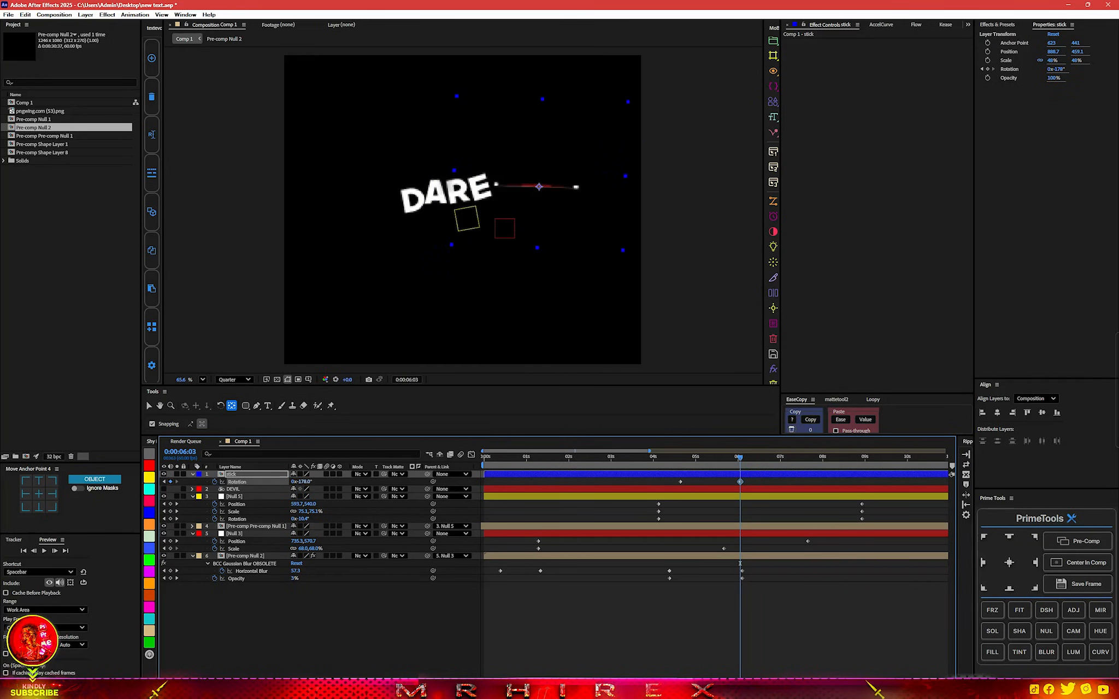
- Shift Null 5's Position, Scale and Rotation keyframes later so they start just after five seconds, and select the ending set
{"action": "left_click_drag", "start_coordinate": [886, 504], "coordinate": [608, 528]}
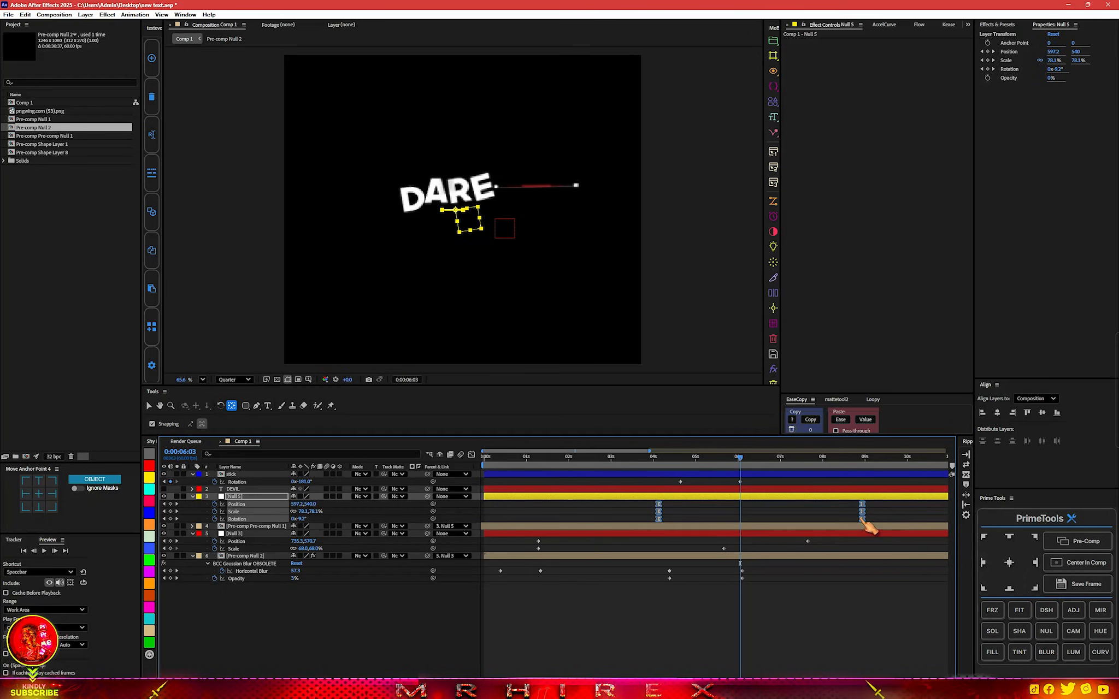
{"action": "left_click_drag", "start_coordinate": [864, 519], "coordinate": [944, 527]}
{"action": "key", "text": "minus"}
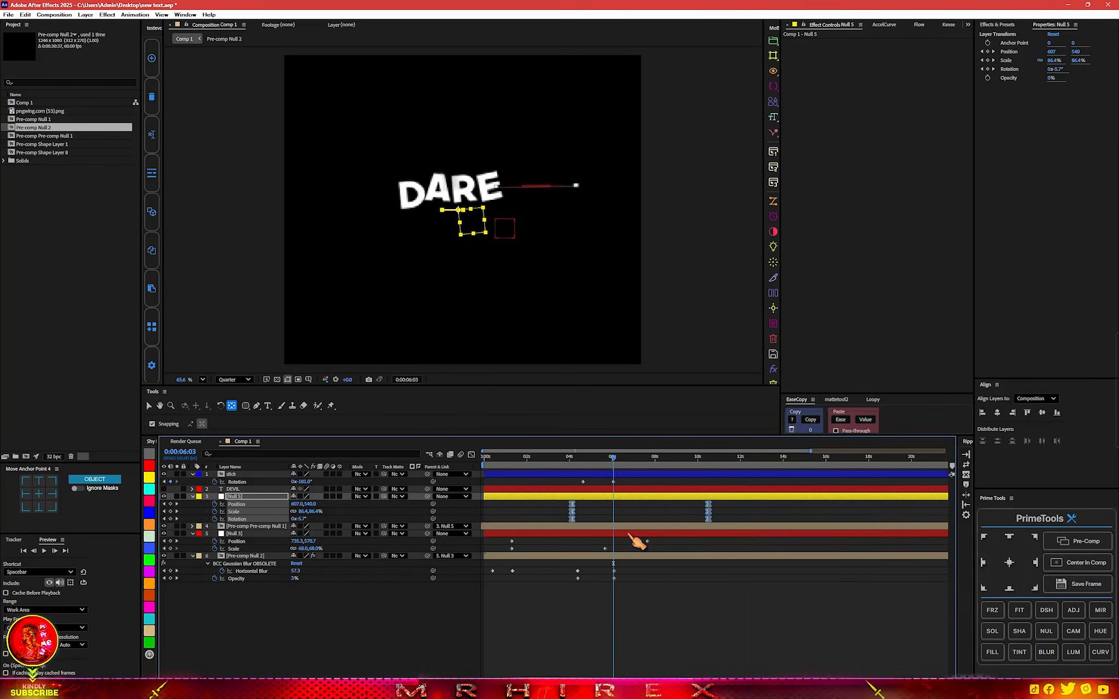
{"action": "left_click_drag", "start_coordinate": [573, 522], "coordinate": [602, 528]}
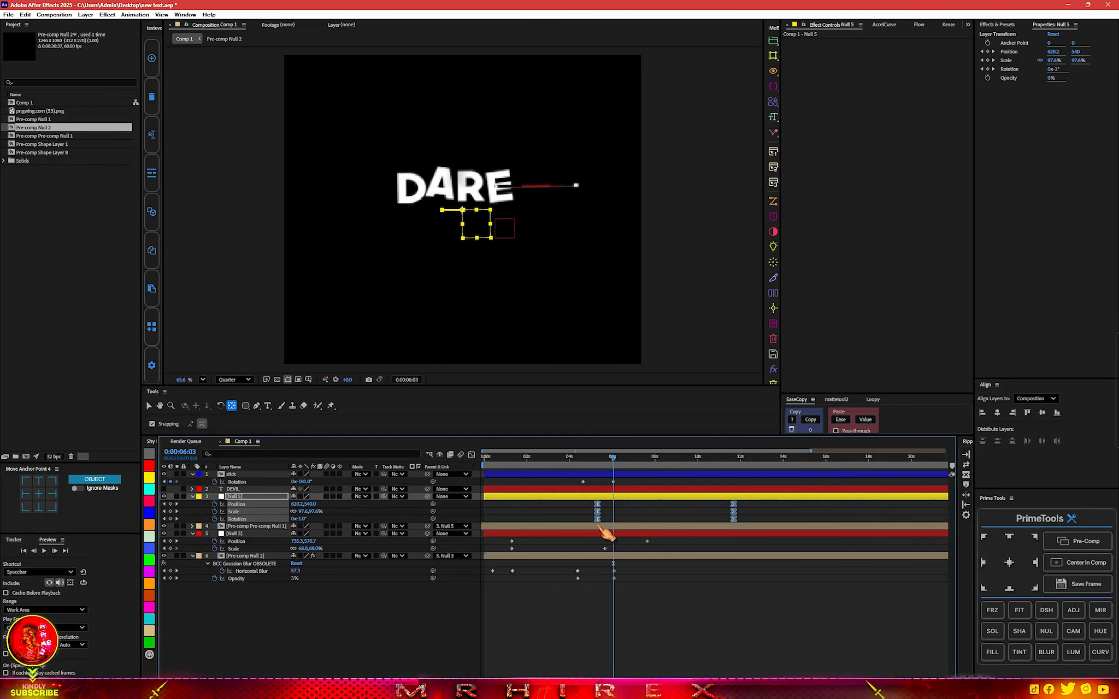
{"action": "left_click", "coordinate": [750, 510]}
{"action": "mouse_move", "coordinate": [750, 500]}
{"action": "left_mouse_down"}
{"action": "mouse_move", "coordinate": [711, 537]}
{"action": "mouse_move", "coordinate": [759, 519]}
{"action": "left_mouse_up"}
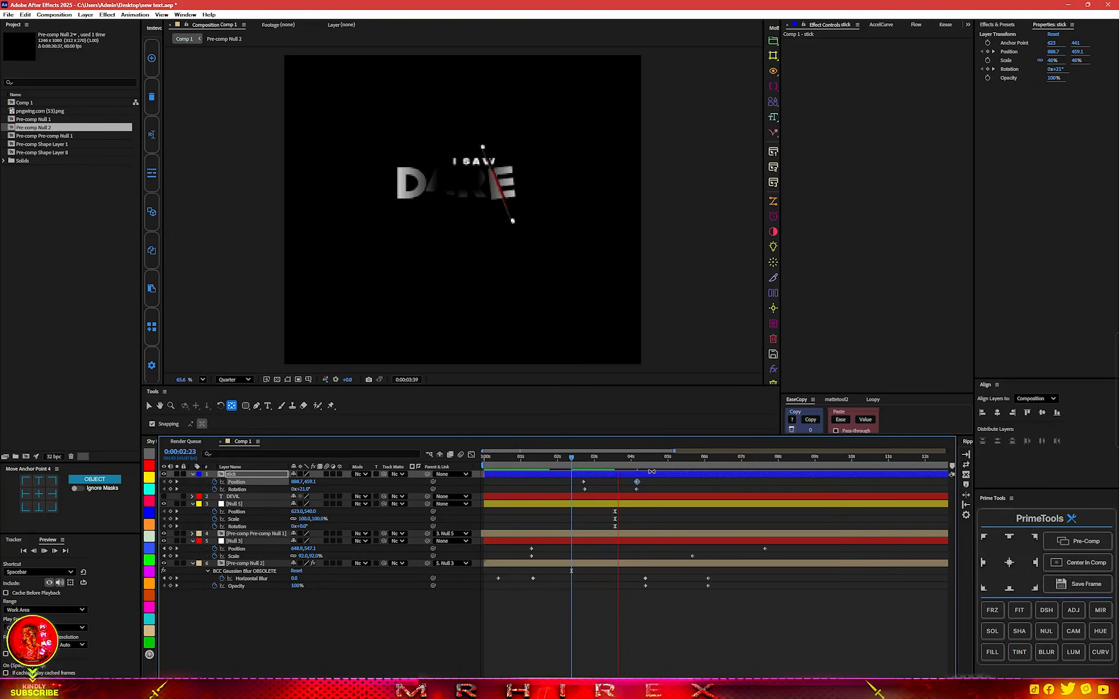
- Trim the stick layer's start to just before its first keyframes and align its ending Rotation keyframe with Position near 0:00:04:10
{"action": "key", "text": "space"}
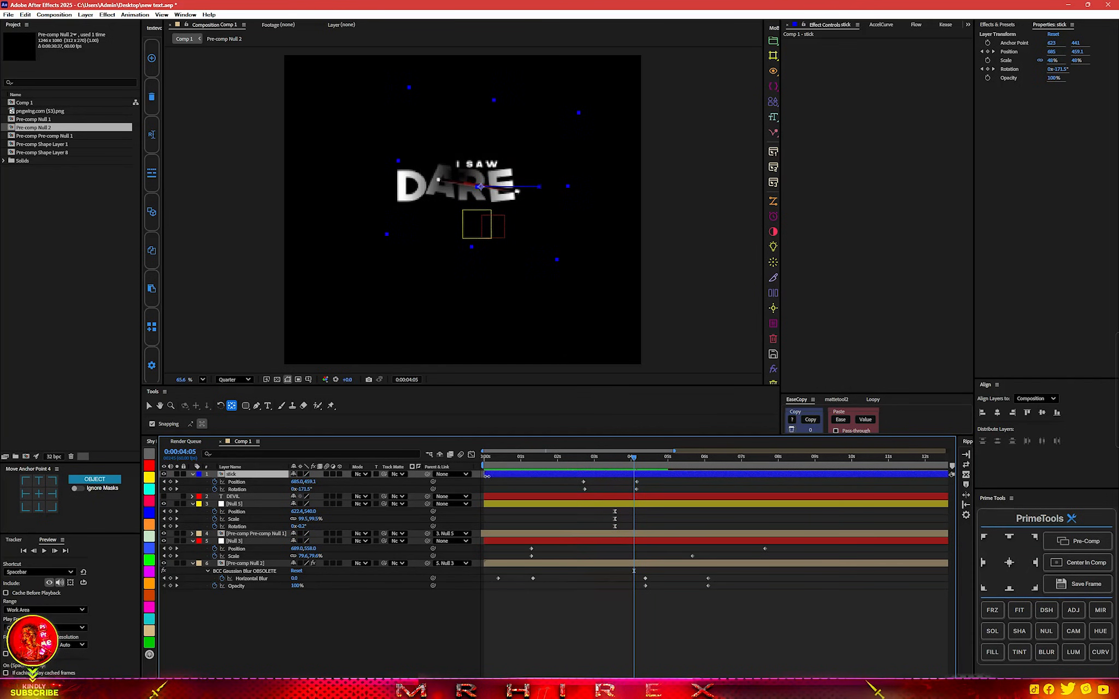
{"action": "left_click_drag", "start_coordinate": [485, 474], "coordinate": [563, 489]}
{"action": "scroll", "coordinate": [587, 486], "scroll_direction": "up", "scroll_amount": 4}
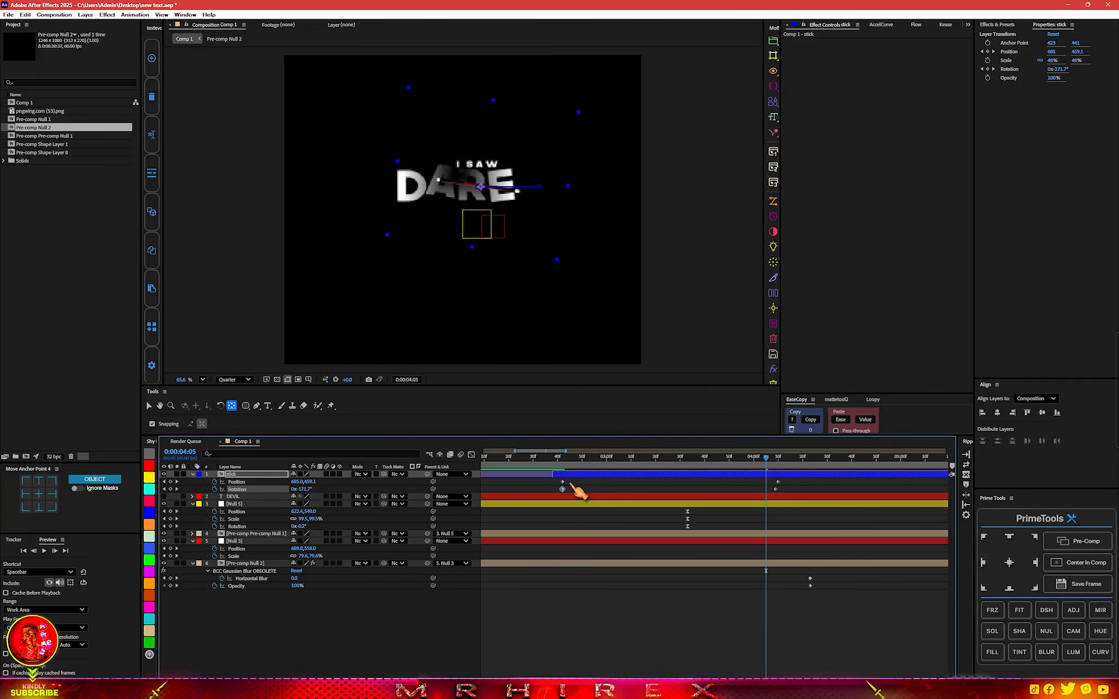
{"action": "left_click", "coordinate": [560, 493]}
{"action": "left_click", "coordinate": [563, 483]}
{"action": "left_click", "coordinate": [777, 493]}
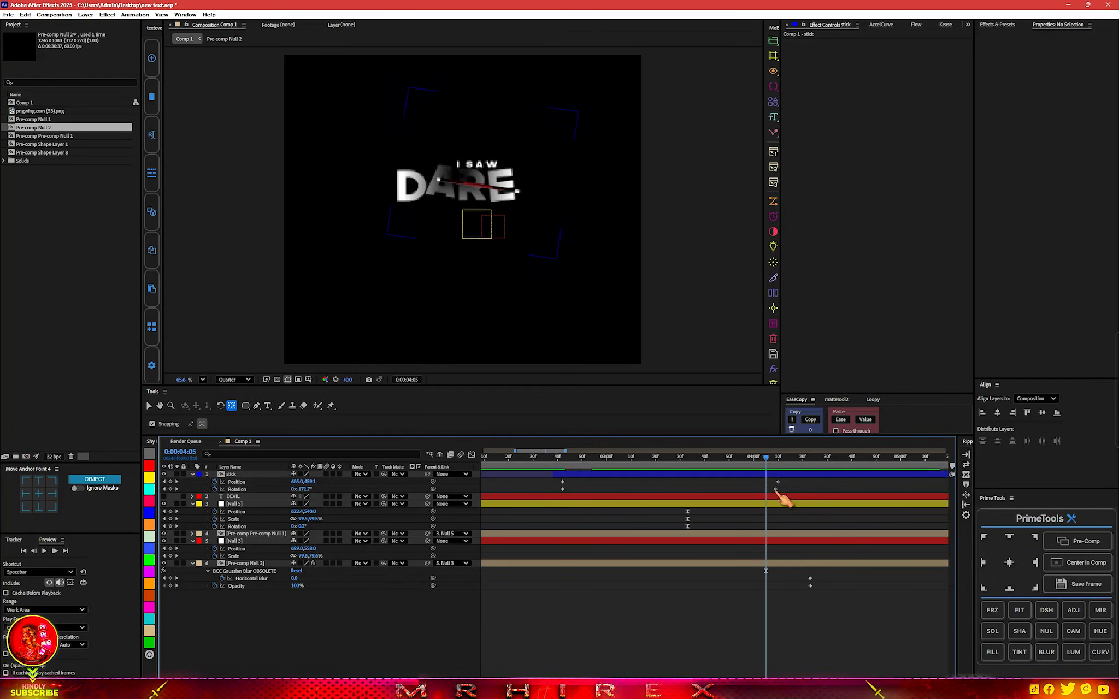
{"action": "left_click_drag", "start_coordinate": [776, 490], "coordinate": [784, 489]}
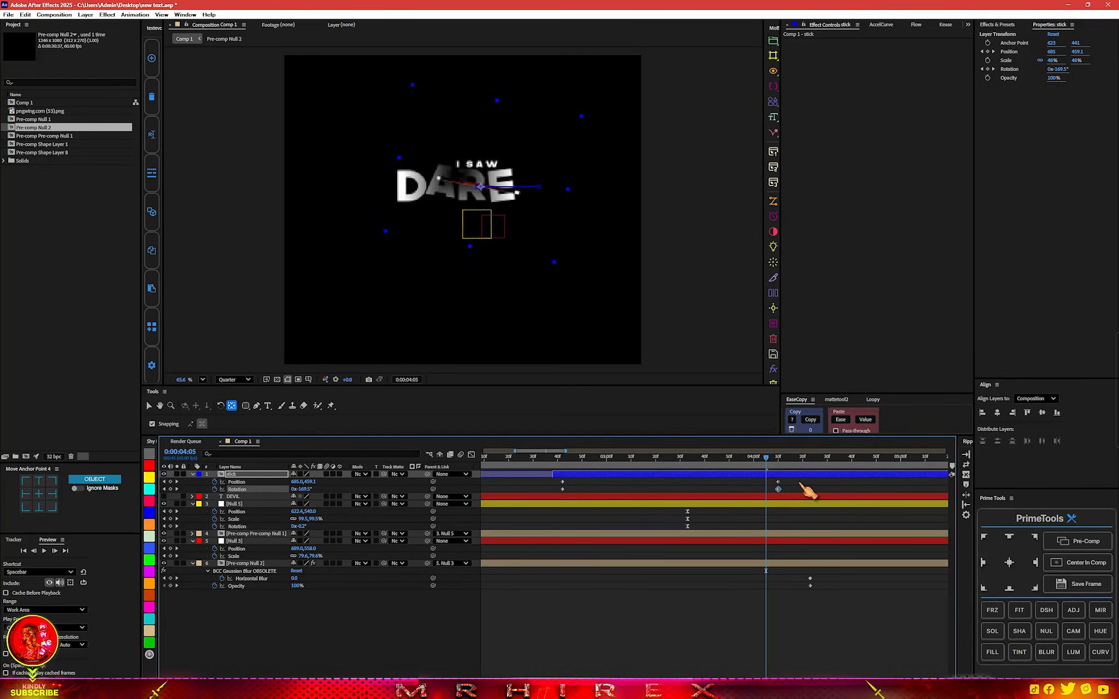
- Easy-ease the stick's Position and Rotation keyframes and shape their speed curves to peak early with a long, slow finish
{"action": "key", "text": "ctrl+z"}
{"action": "key", "text": "F9"}
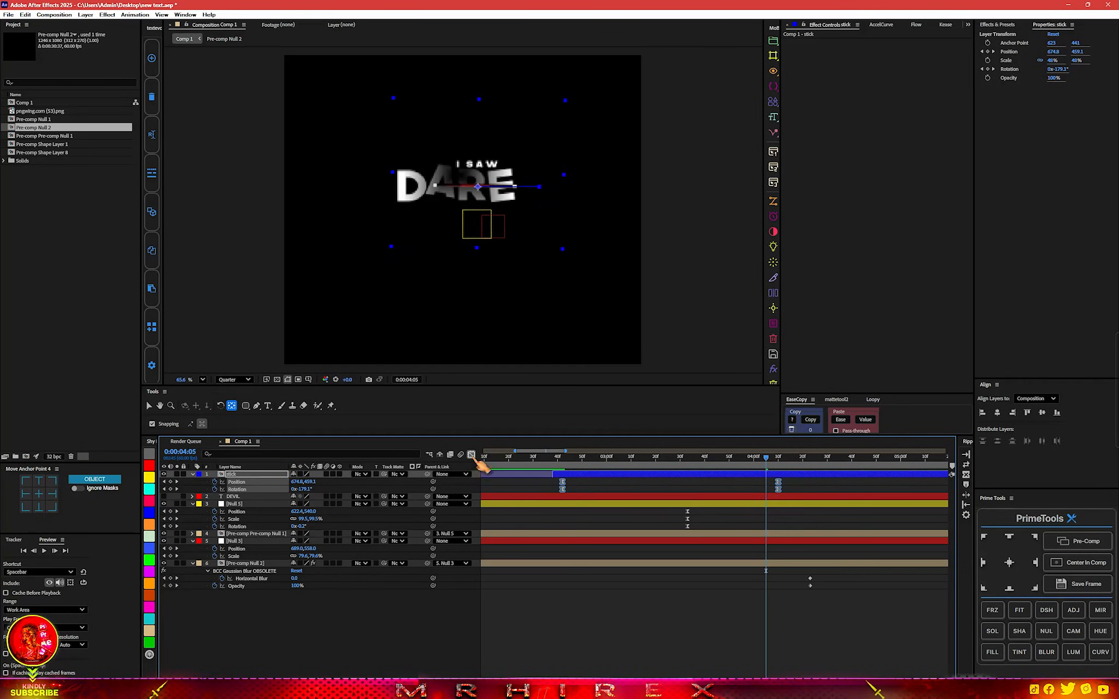
{"action": "left_click", "coordinate": [471, 455]}
{"action": "left_click_drag", "start_coordinate": [825, 537], "coordinate": [685, 572]}
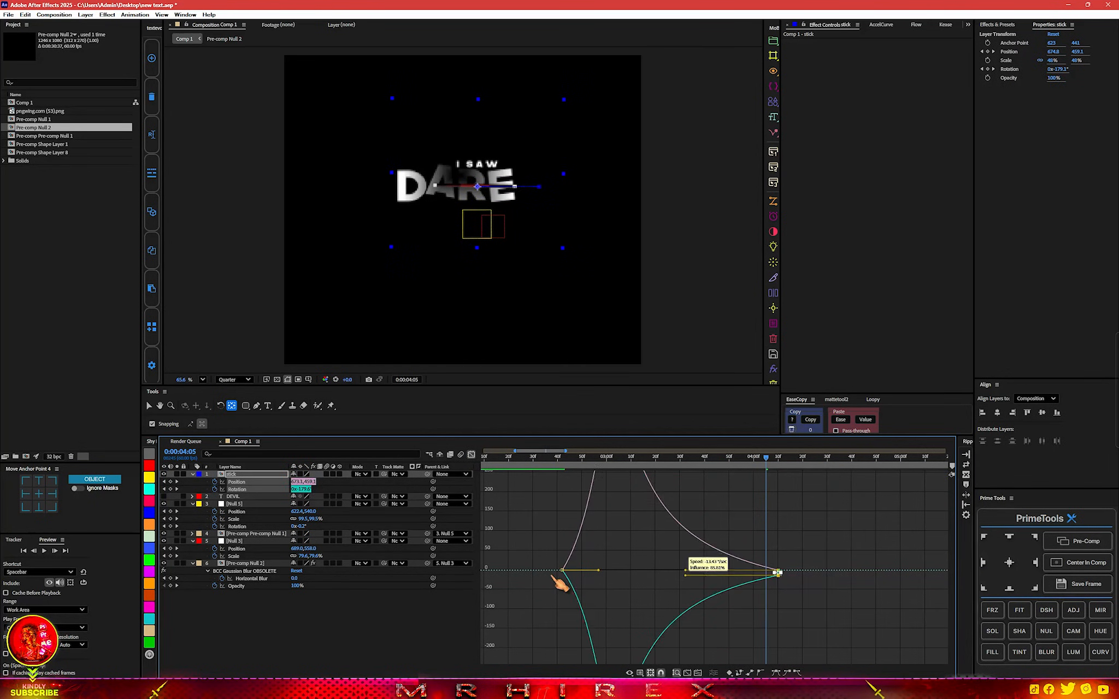
{"action": "left_click_drag", "start_coordinate": [558, 582], "coordinate": [552, 578]}
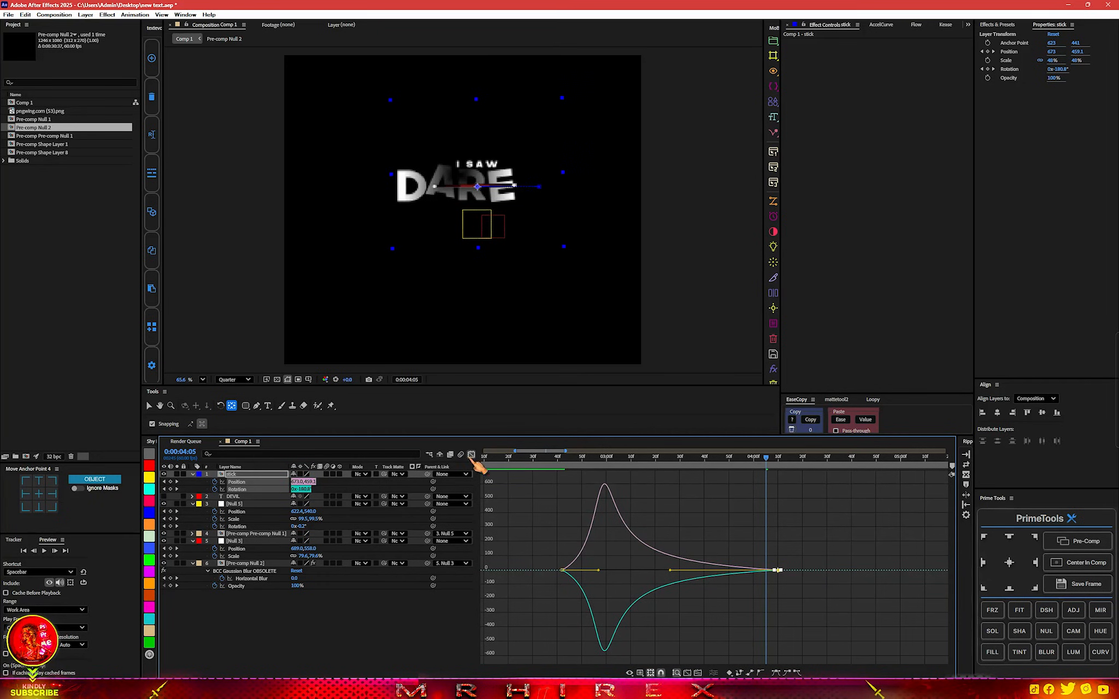
{"action": "left_click", "coordinate": [471, 455]}
- Preview the stick's motion and move its ending Position and Rotation keyframes later, to about 0:00:04:40
{"action": "left_click", "coordinate": [555, 458]}
{"action": "key", "text": "space"}
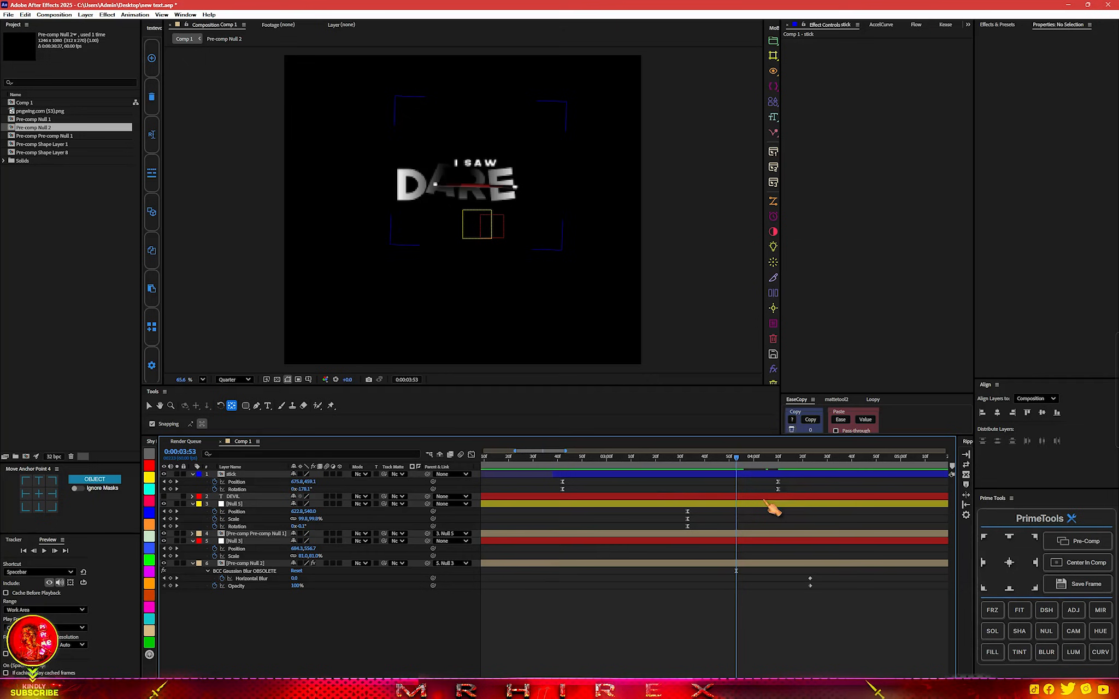
{"action": "left_click_drag", "start_coordinate": [783, 495], "coordinate": [853, 497]}
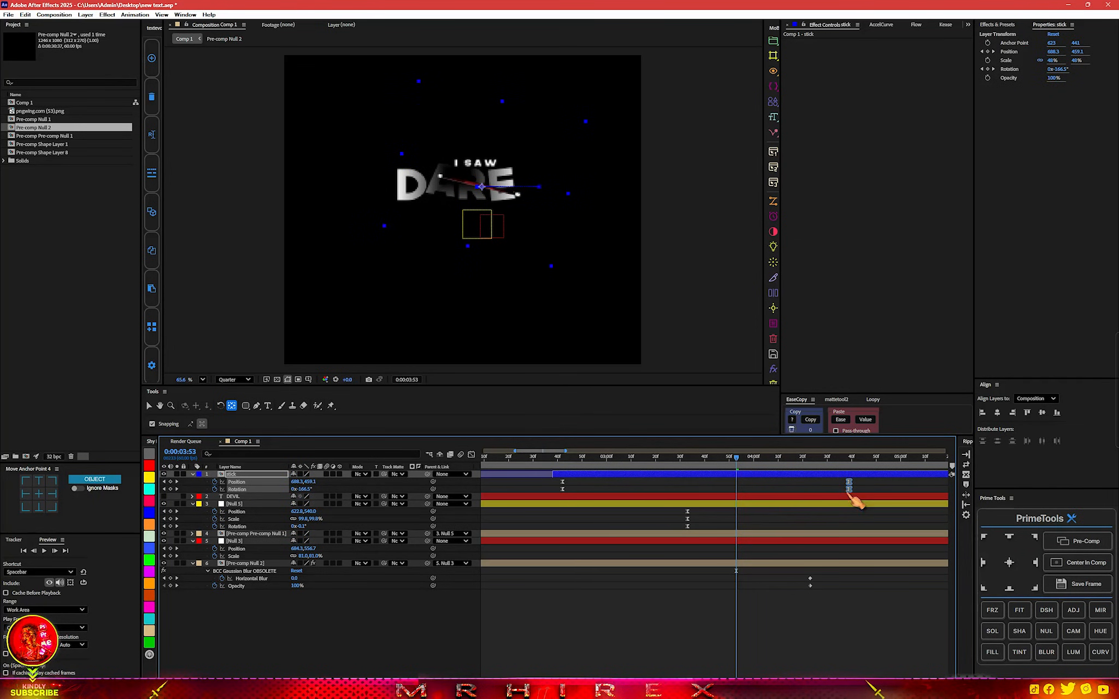
- Add a 100% Opacity keyframe to the stick layer at 0:00:03:53 and go back to an earlier frame
{"action": "key", "text": "t"}
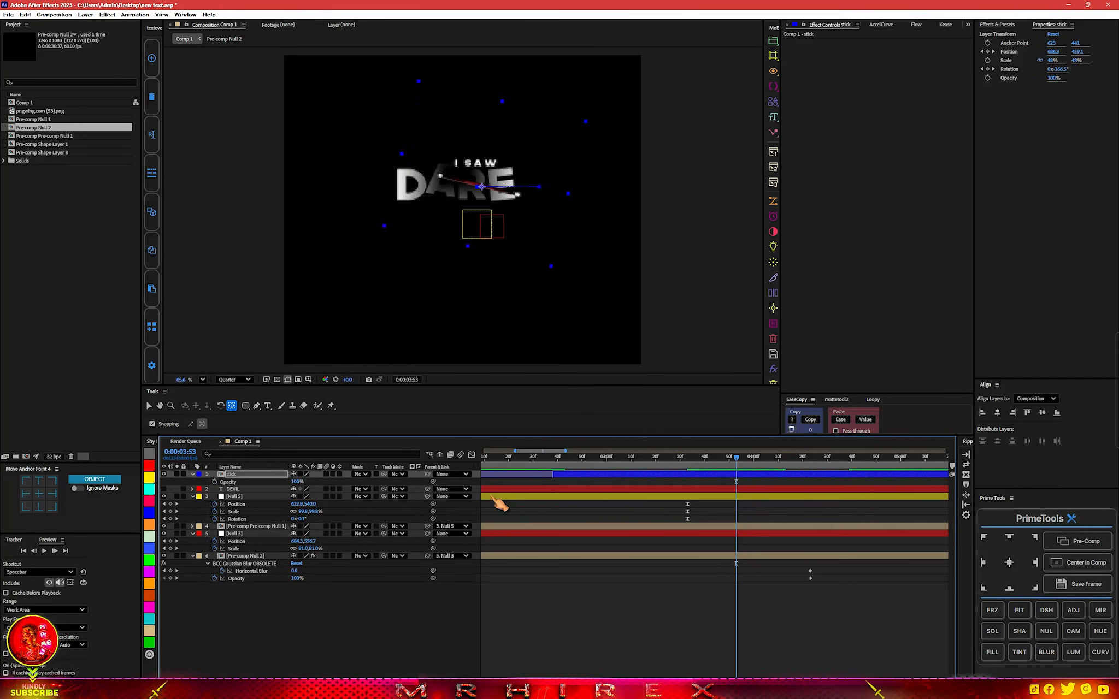
{"action": "left_click", "coordinate": [214, 482]}
{"action": "left_click_drag", "start_coordinate": [737, 469], "coordinate": [663, 470]}
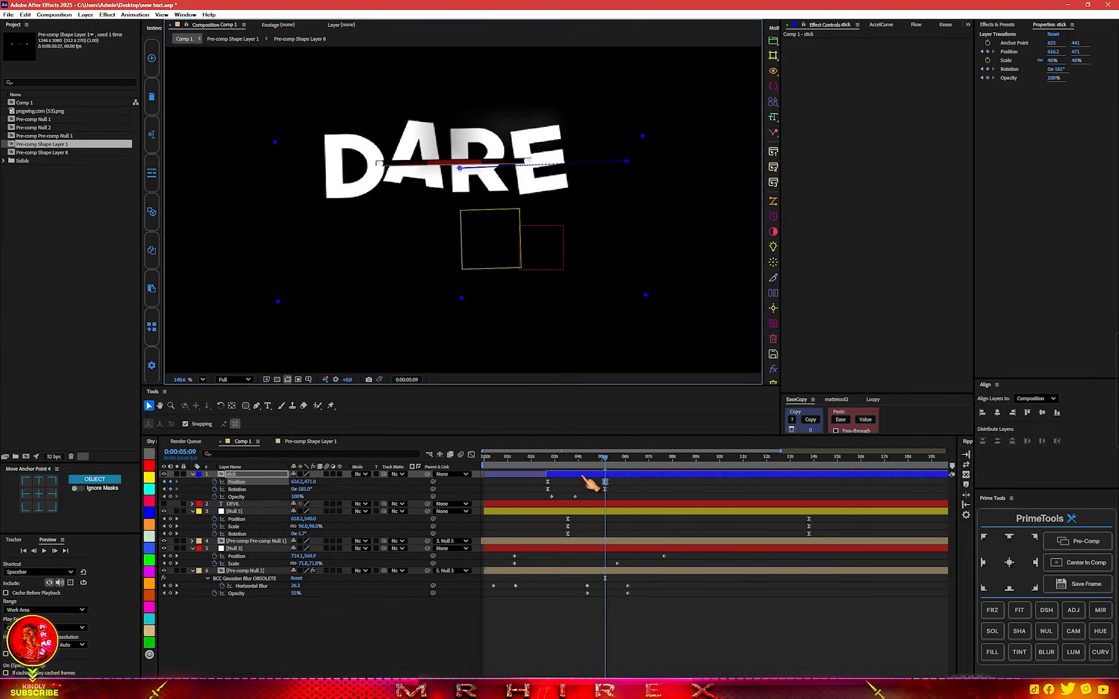
- Thicken the stick by setting only its vertical Scale to 70%, keeping the horizontal Scale at 48%
{"action": "left_click", "coordinate": [584, 480]}
{"action": "key", "text": "s"}
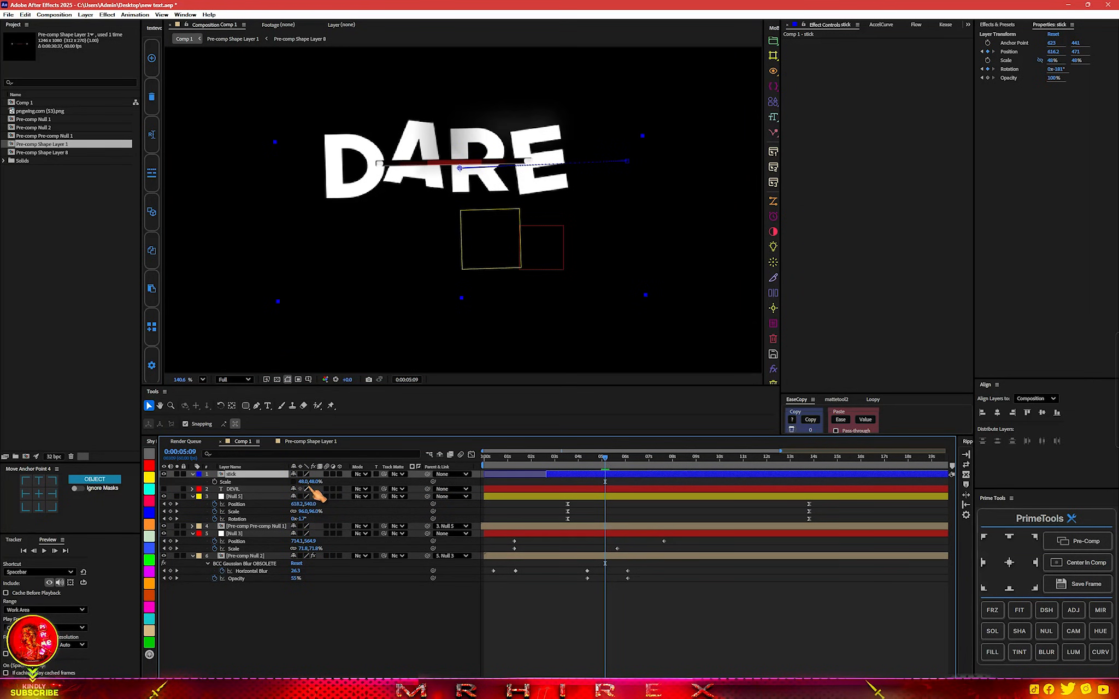
{"action": "mouse_move", "coordinate": [318, 482]}
{"action": "left_mouse_down"}
{"action": "mouse_move", "coordinate": [330, 479]}
{"action": "mouse_move", "coordinate": [317, 475]}
{"action": "left_mouse_up"}
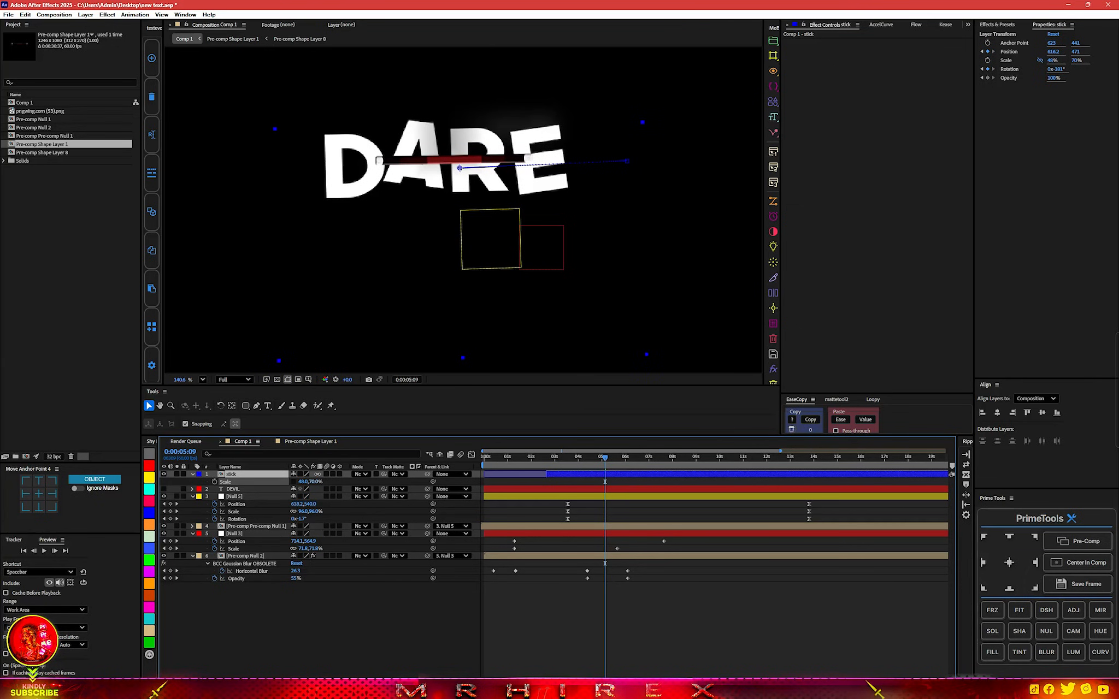
- Play back the composition to check the stick's slice across the DARE text
{"action": "left_click", "coordinate": [534, 463]}
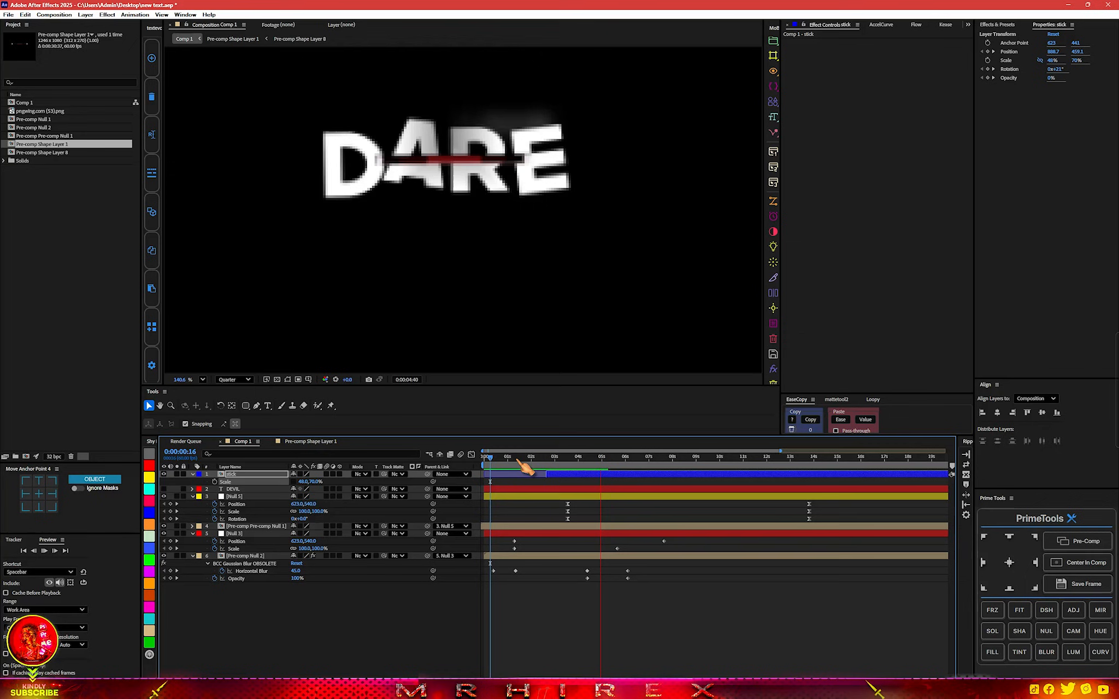
{"action": "key", "text": "space"}
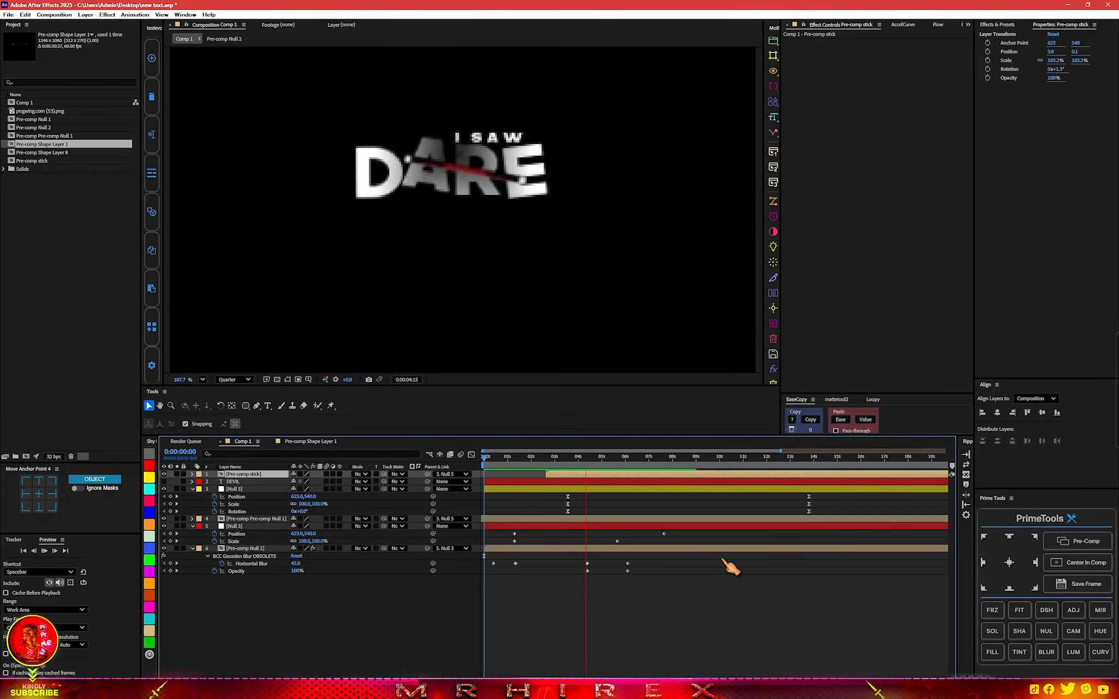
{"action": "key", "text": "space"}
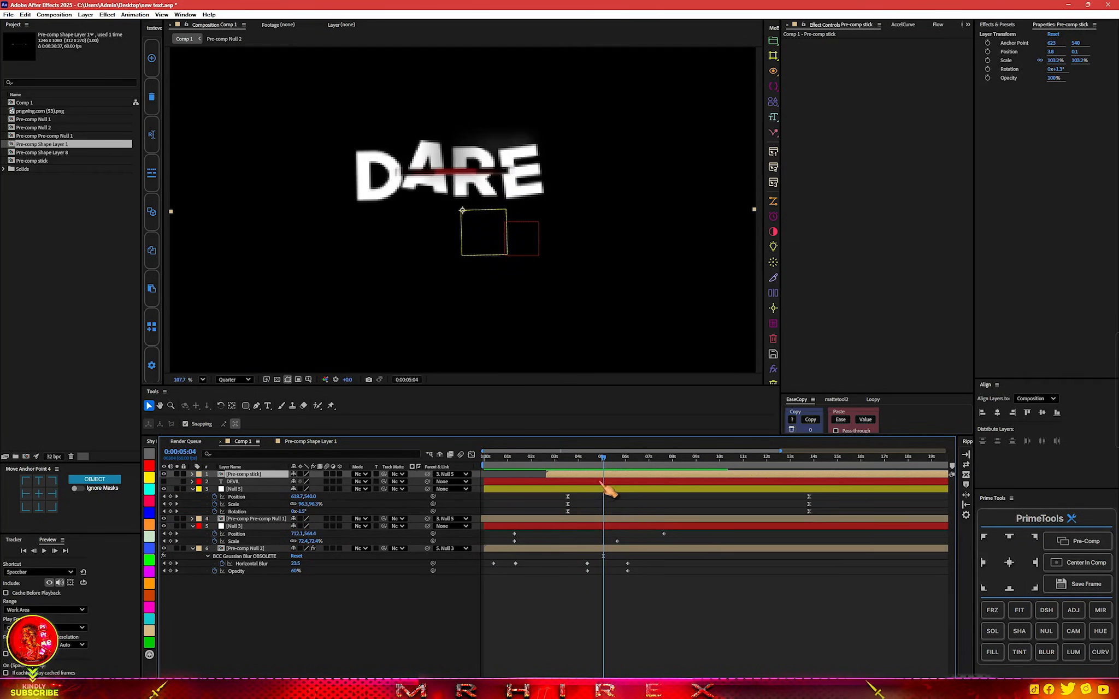
- Fit the composition in the viewer and add a new adjustment layer above Pre-comp stick at 0:00:03:24
{"action": "left_click_drag", "start_coordinate": [606, 463], "coordinate": [569, 463]}
{"action": "key", "text": "shift+slash"}
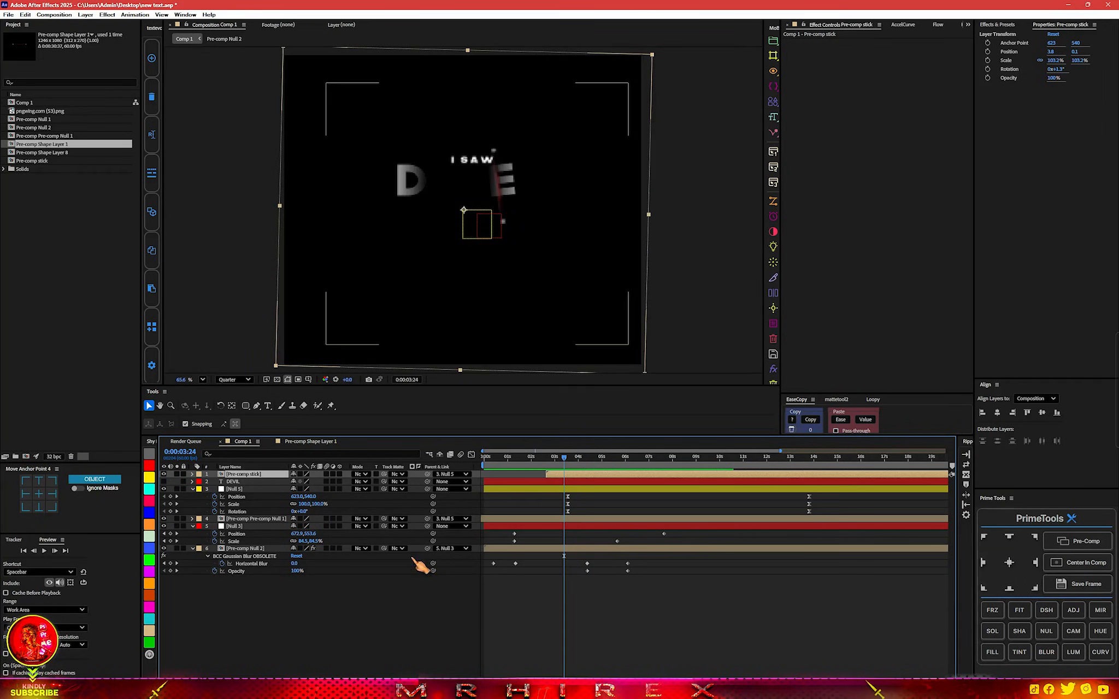
{"action": "right_click", "coordinate": [386, 594]}
{"action": "mouse_move", "coordinate": [424, 486]}
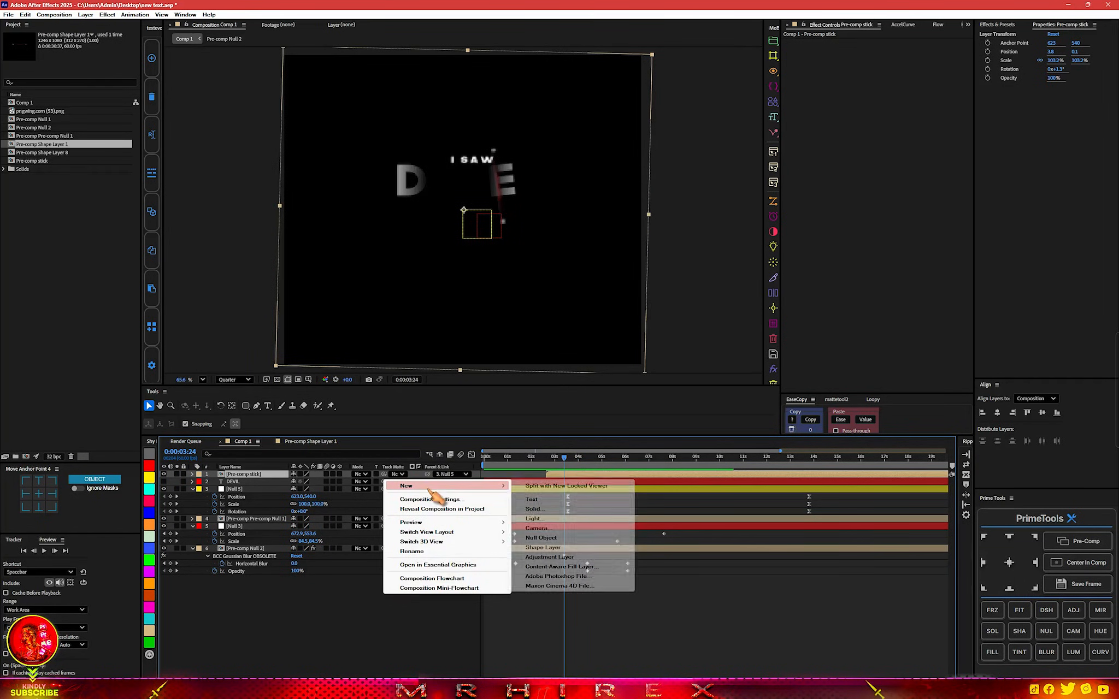
{"action": "left_click", "coordinate": [551, 557]}
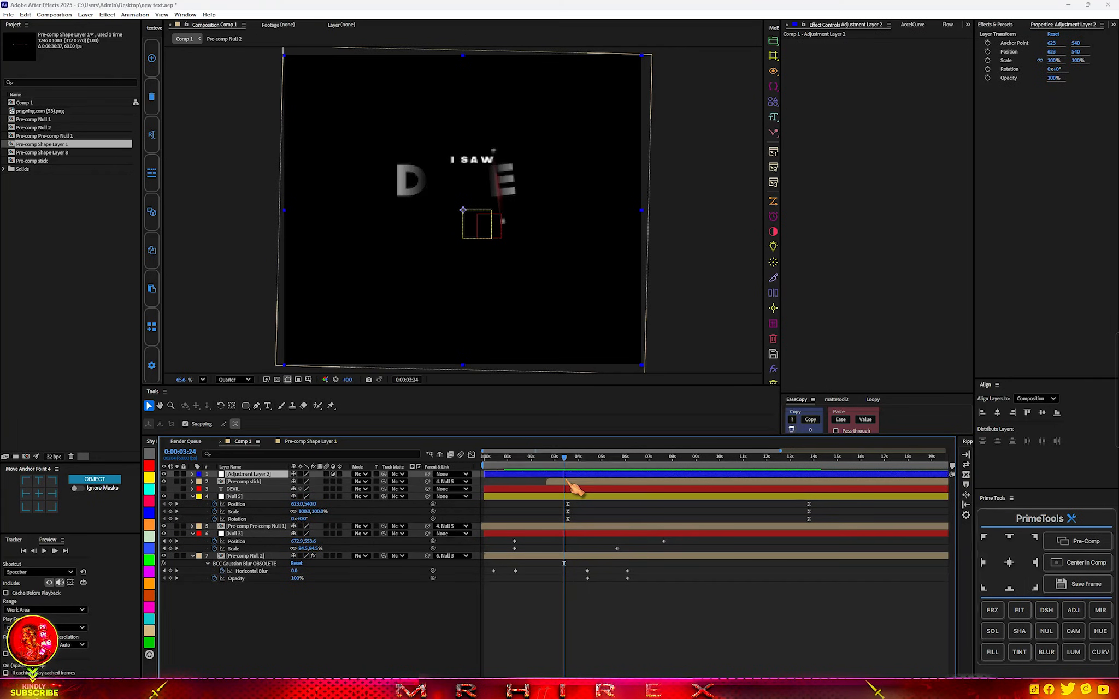
- Search the effects for "shak" and apply S_Shake to the adjustment layer
{"action": "key", "text": "ctrl+space"}
{"action": "type", "text": "shak"}
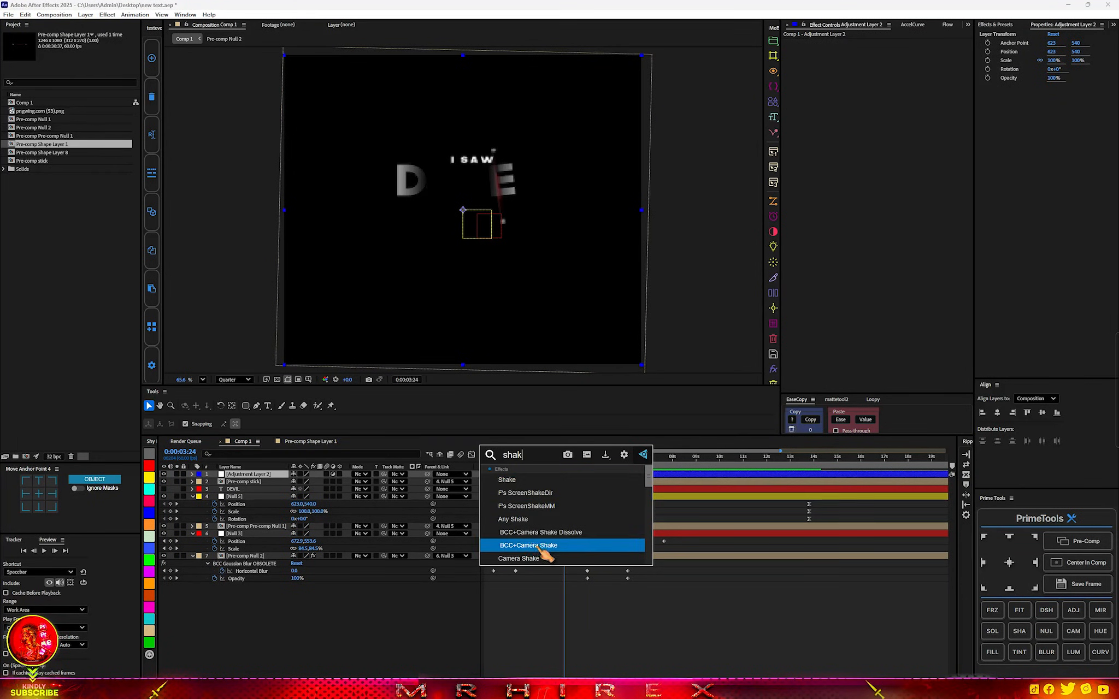
{"action": "scroll", "coordinate": [541, 552], "scroll_direction": "down", "scroll_amount": 2}
{"action": "left_click", "coordinate": [522, 560]}
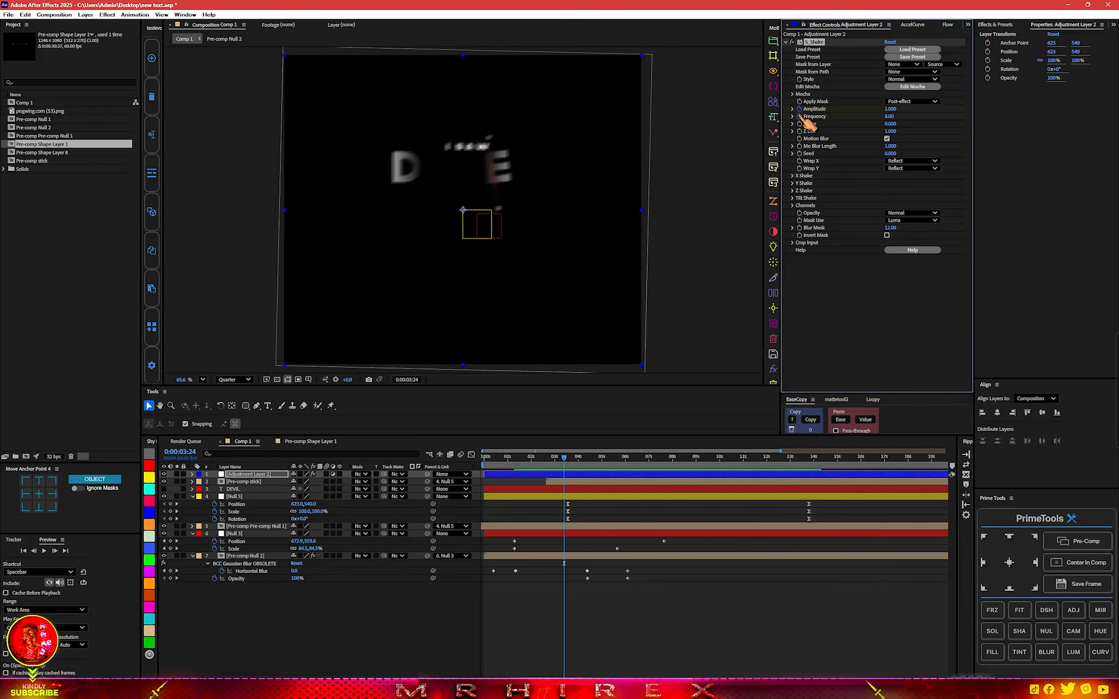
- Reveal the S_Shake Amplitude and Frequency keyframes and shift them back to about 0:00:02:56
{"action": "key", "text": "u"}
{"action": "left_click", "coordinate": [548, 457]}
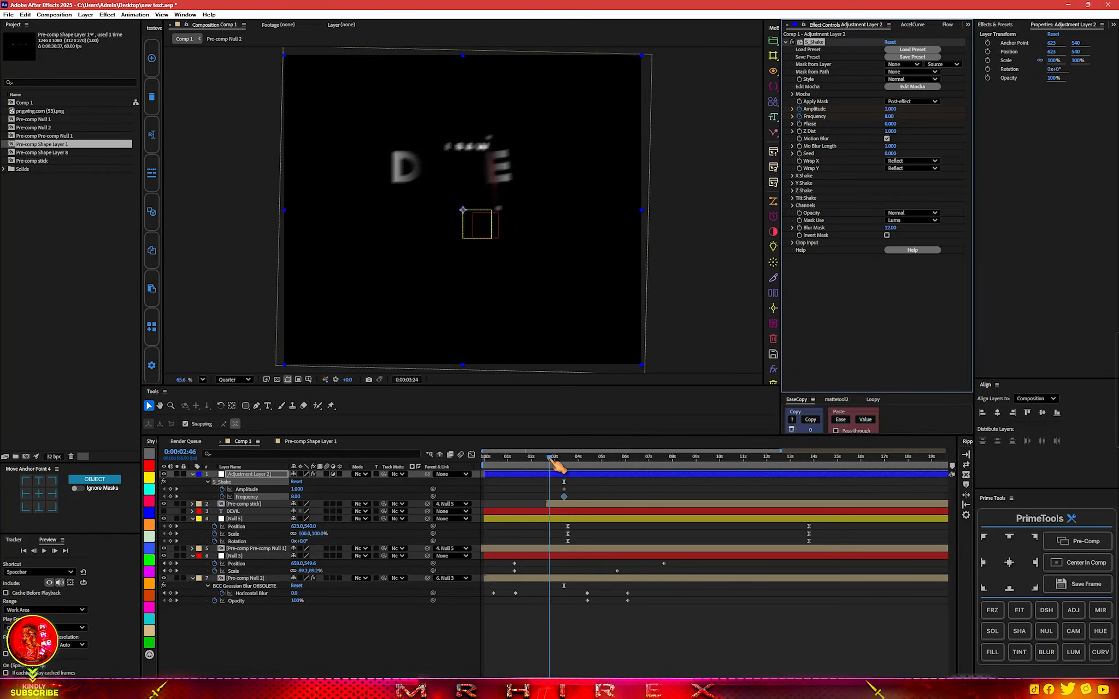
{"action": "left_click_drag", "start_coordinate": [554, 460], "coordinate": [555, 500]}
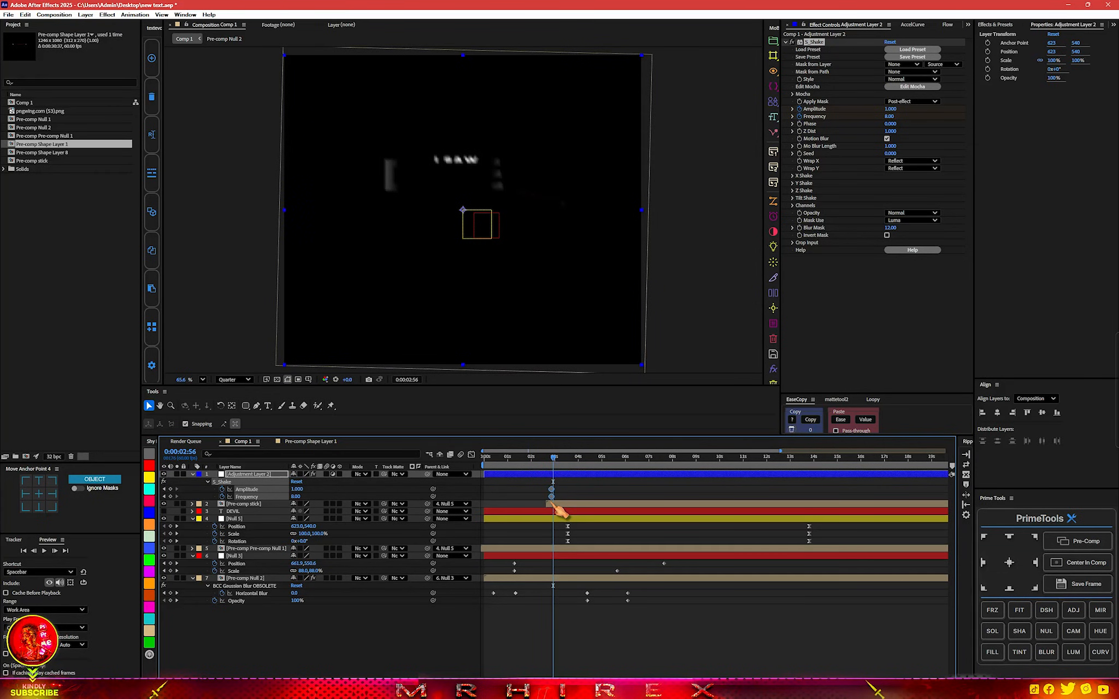
- Trim the adjustment layer's start to its first keyframes and set S_Shake Amplitude and Frequency to 0 at 0:00:04:55
{"action": "left_click_drag", "start_coordinate": [483, 474], "coordinate": [601, 462]}
{"action": "left_click", "coordinate": [891, 109]}
{"action": "type", "text": "0"}
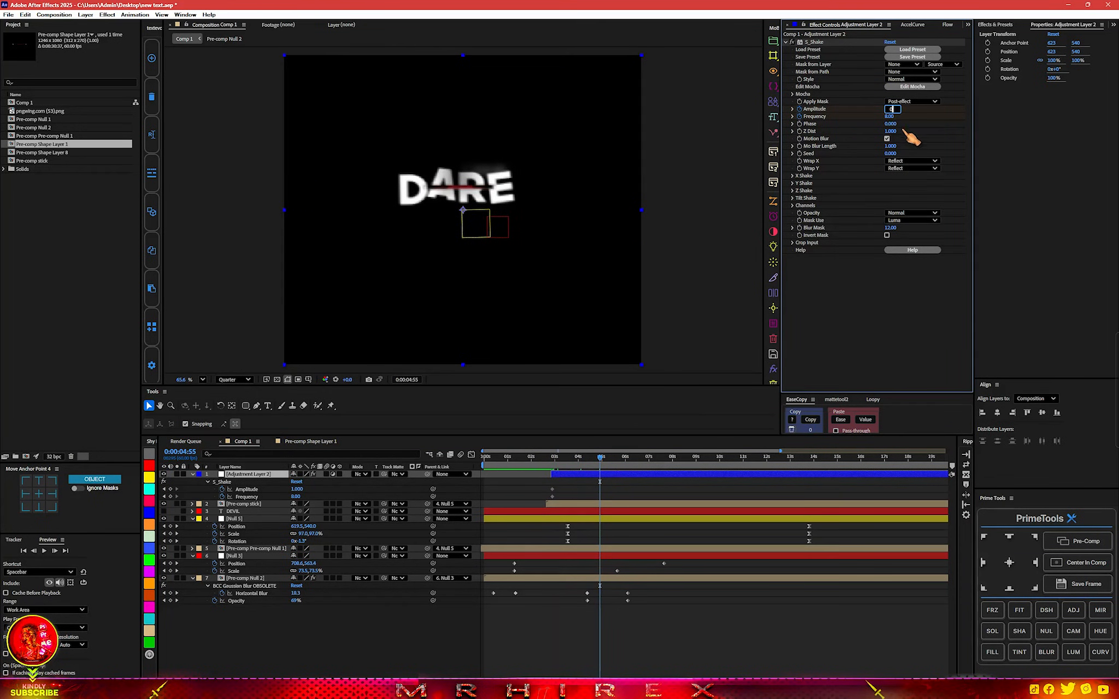
{"action": "type", "text": "0"}
{"action": "key", "text": "Return"}
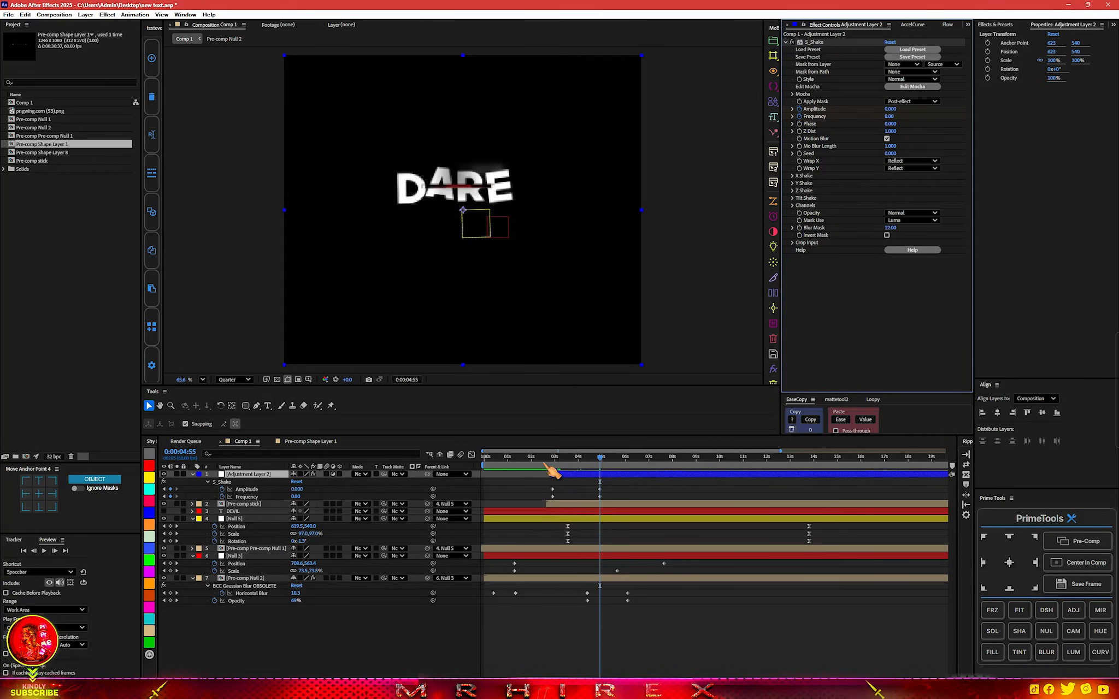
- Easy-ease the S_Shake Amplitude and Frequency keyframes, reshape their speed curves to peak right after the start, and preview the shake
{"action": "key", "text": "space"}
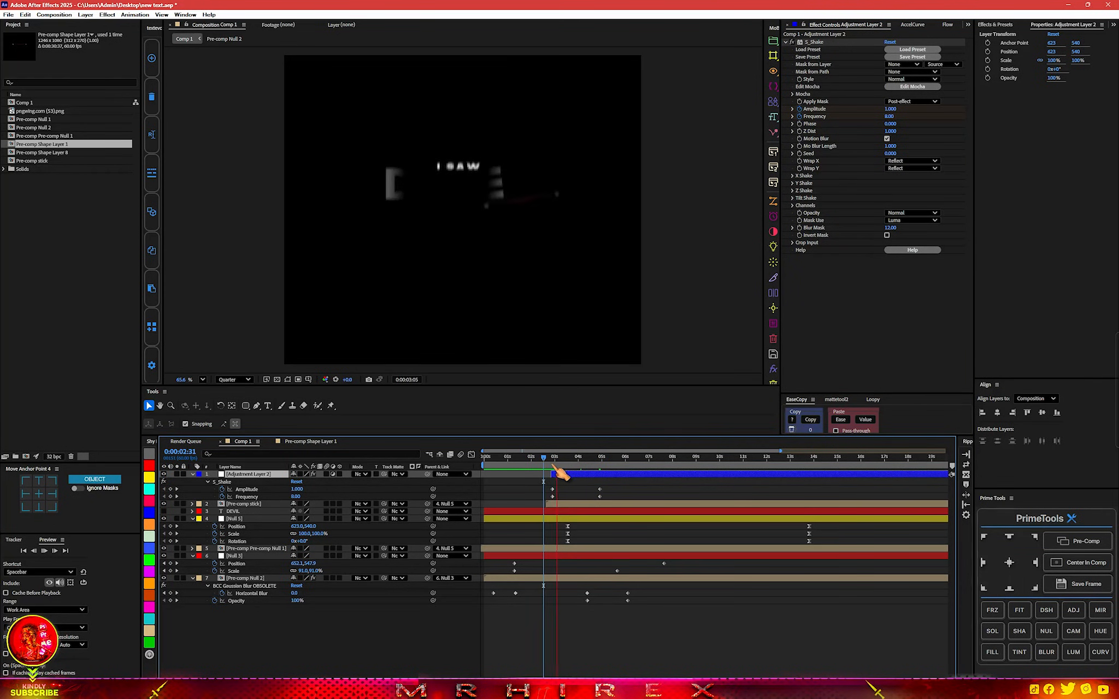
{"action": "key", "text": "space"}
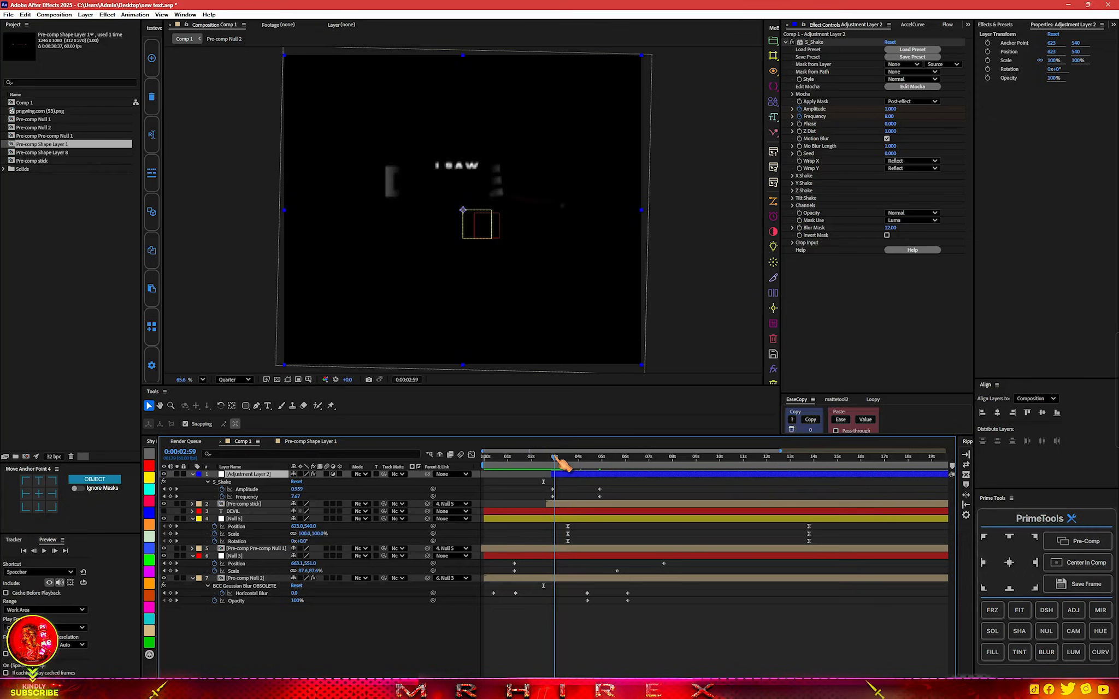
{"action": "scroll", "coordinate": [539, 494], "scroll_direction": "up", "scroll_amount": 1}
{"action": "left_click_drag", "start_coordinate": [680, 483], "coordinate": [532, 529]}
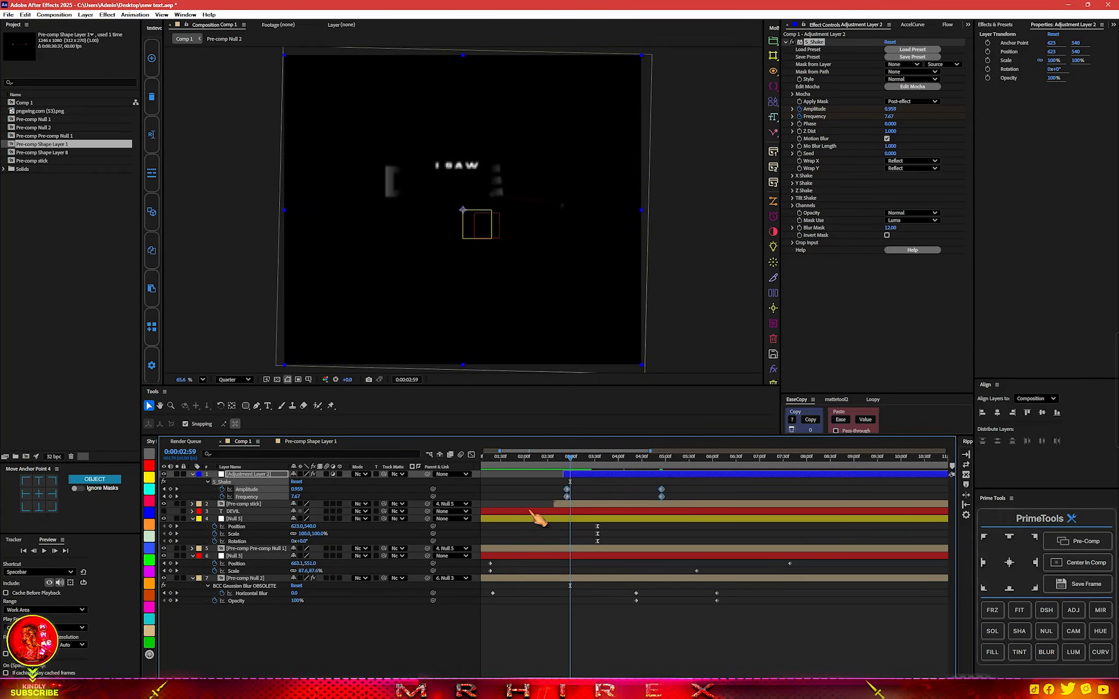
{"action": "key", "text": "F9"}
{"action": "left_click", "coordinate": [471, 454]}
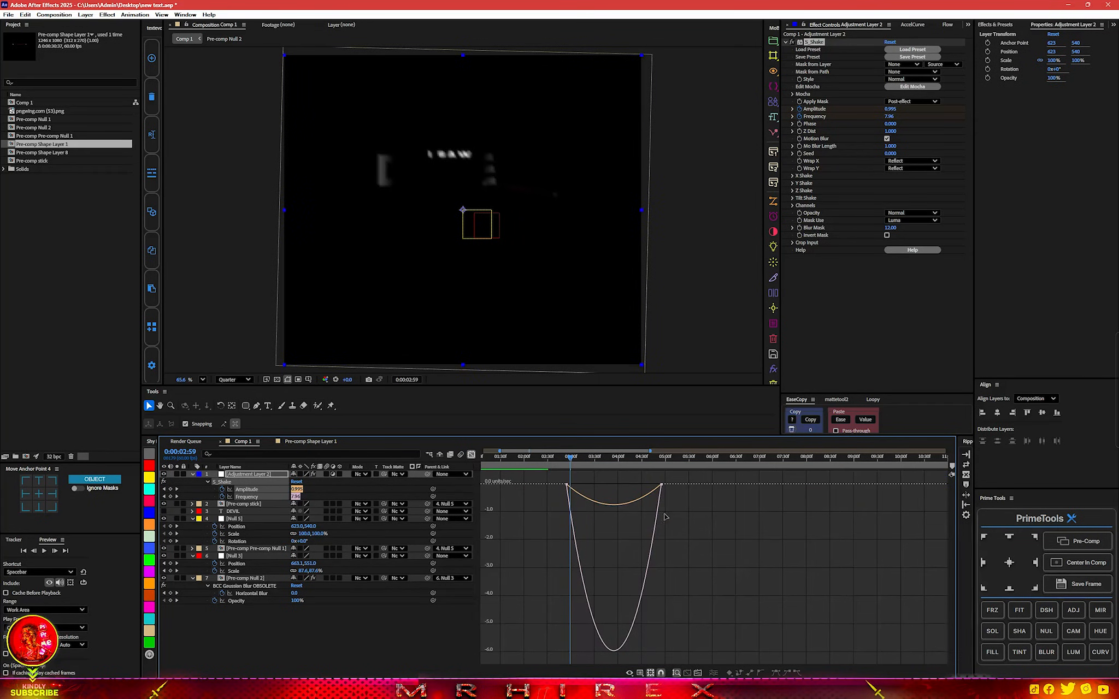
{"action": "left_click", "coordinate": [658, 487]}
{"action": "left_click_drag", "start_coordinate": [646, 488], "coordinate": [564, 489]}
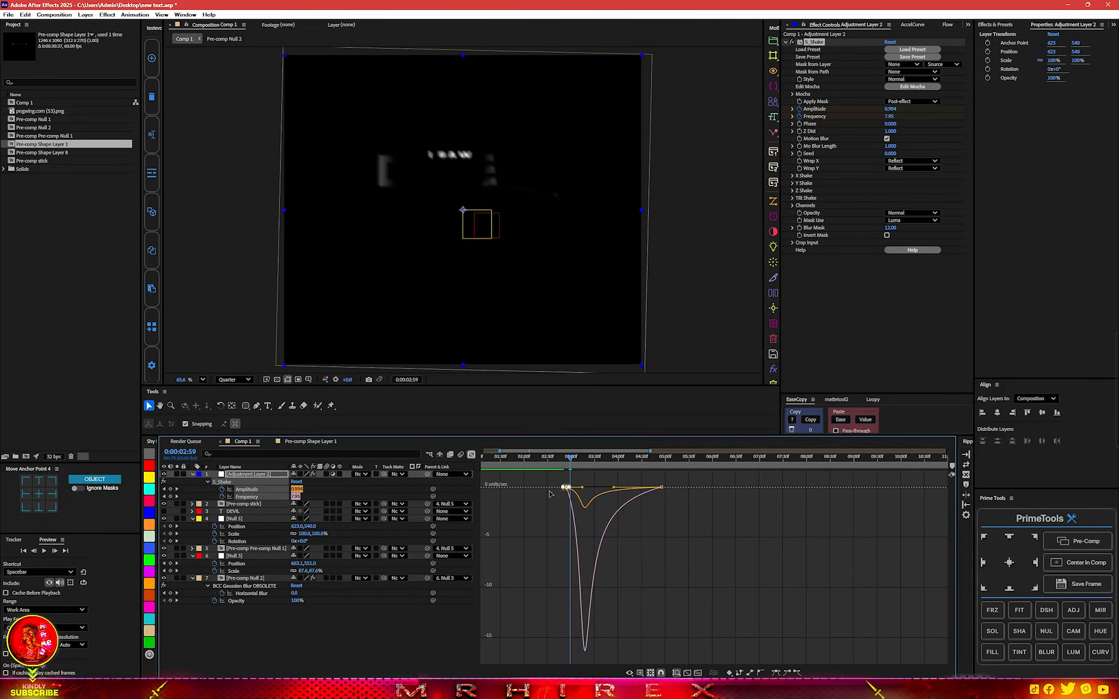
{"action": "left_click", "coordinate": [471, 454]}
{"action": "left_click", "coordinate": [581, 460]}
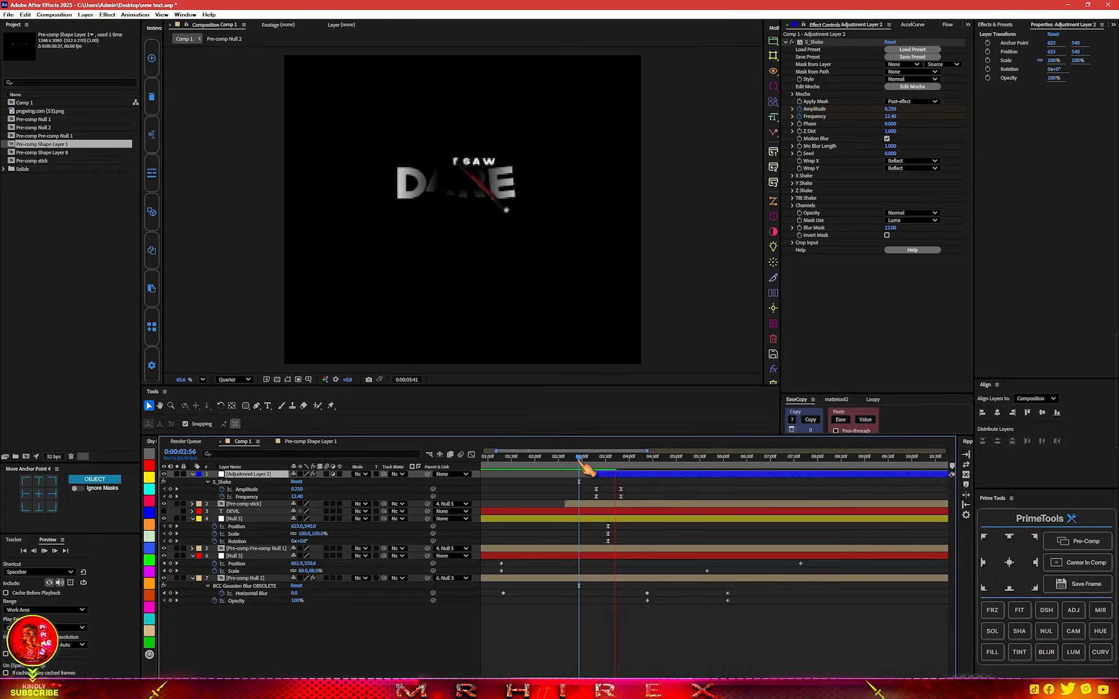
{"action": "key", "text": "space"}
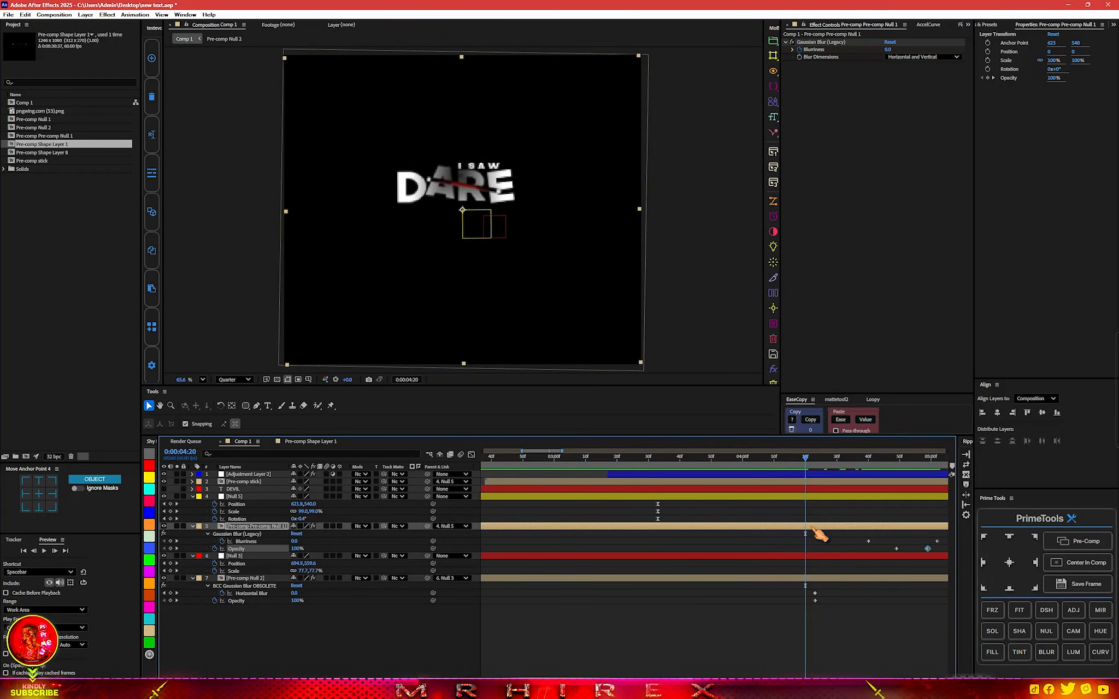
- Open the nested DARE pre-comps down to Pre-comp Null 1, which holds the separate letter layers
{"action": "left_click", "coordinate": [817, 533]}
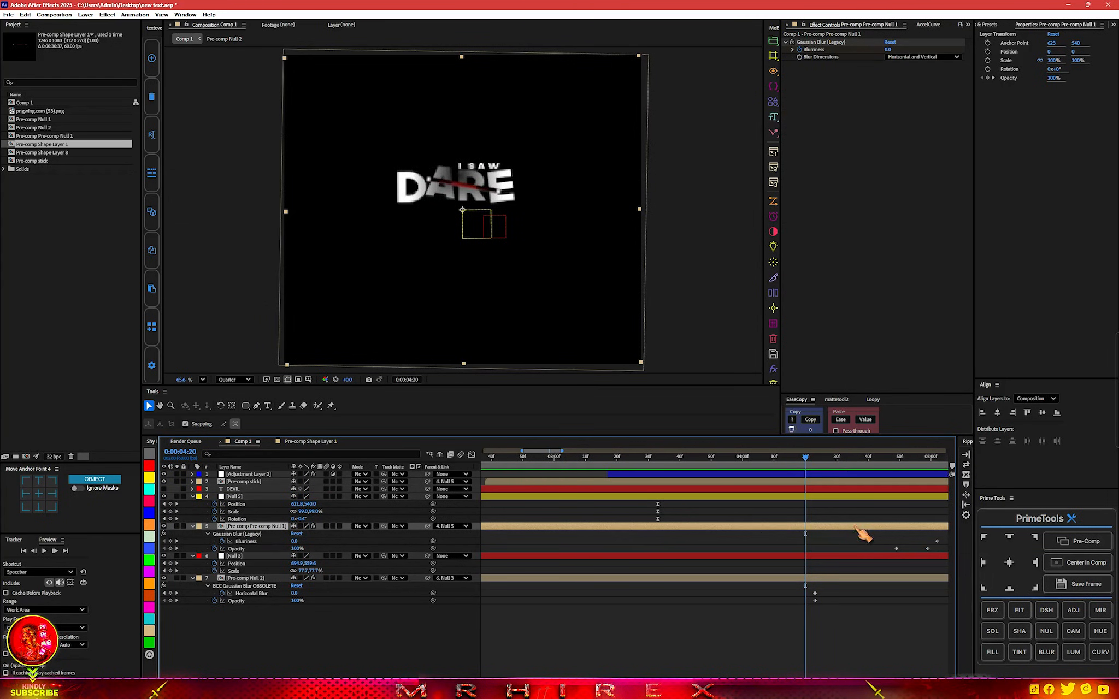
{"action": "double_click", "coordinate": [652, 528]}
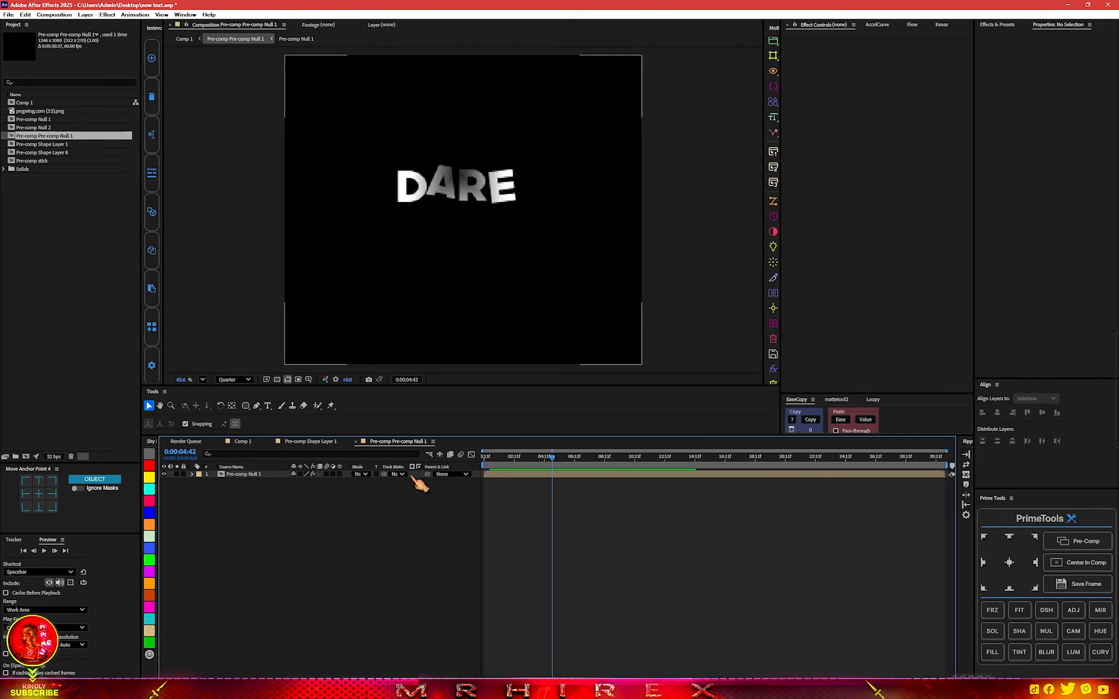
{"action": "double_click", "coordinate": [525, 484]}
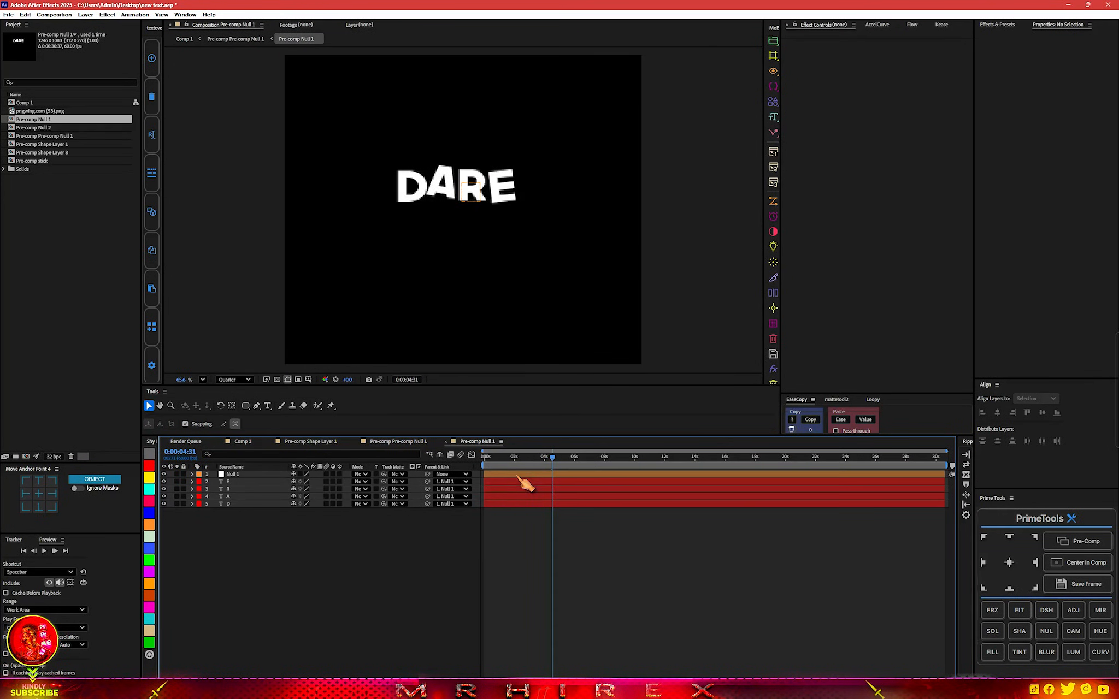
- Keyframe the letter D's Position at 0:00:04:31 and move it outward to about -488.5, 39.4 at 0:00:05:10
{"action": "left_click", "coordinate": [240, 504]}
{"action": "key", "text": "p"}
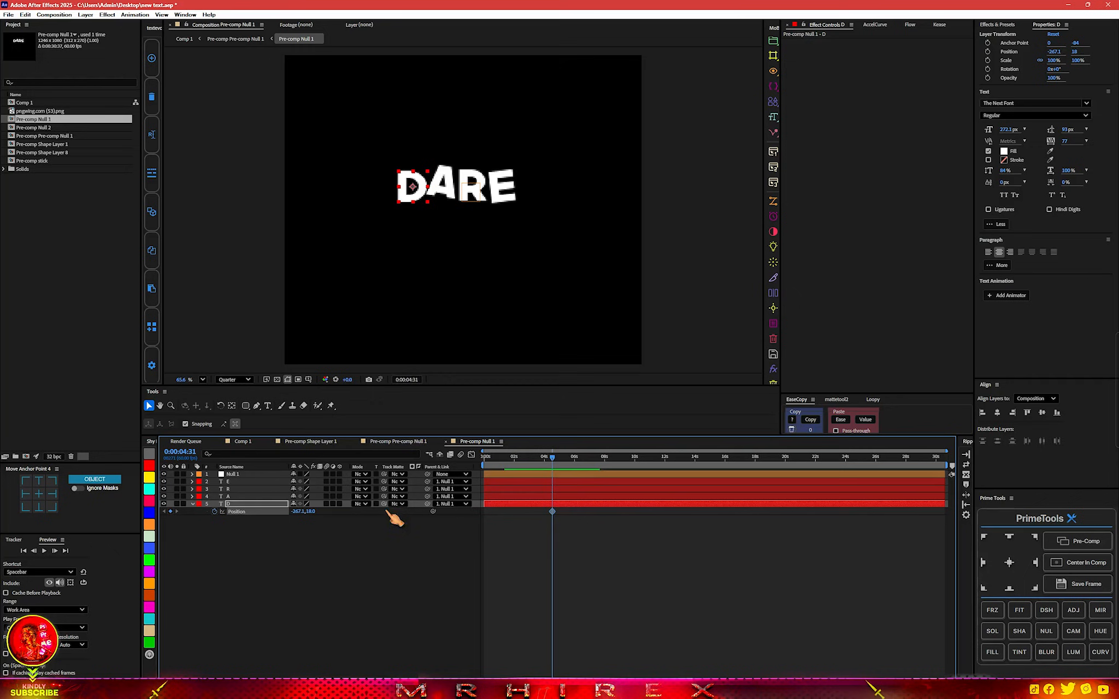
{"action": "left_click_drag", "start_coordinate": [553, 456], "coordinate": [561, 457]}
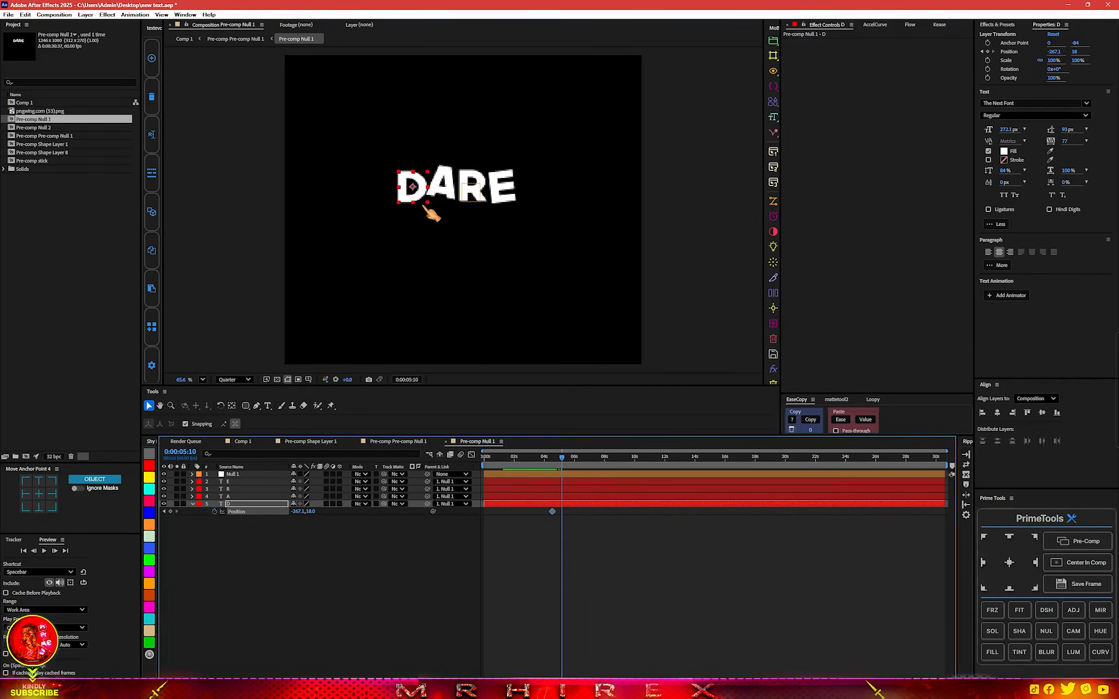
{"action": "left_click_drag", "start_coordinate": [418, 198], "coordinate": [385, 200]}
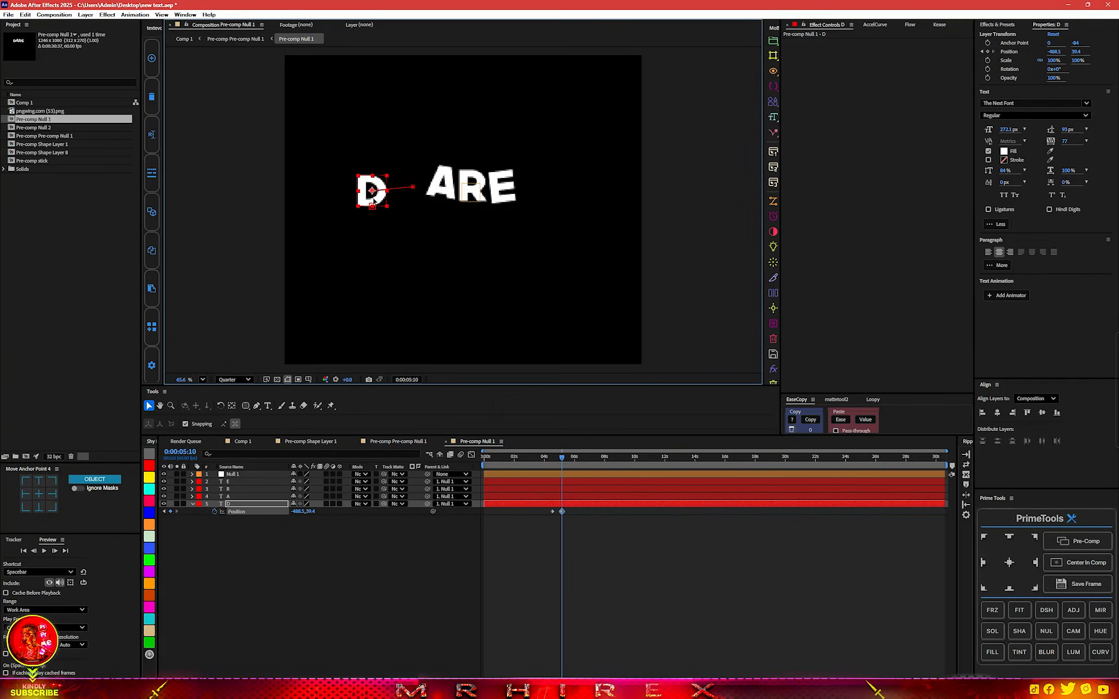
{"action": "key", "text": "ctrl+z"}
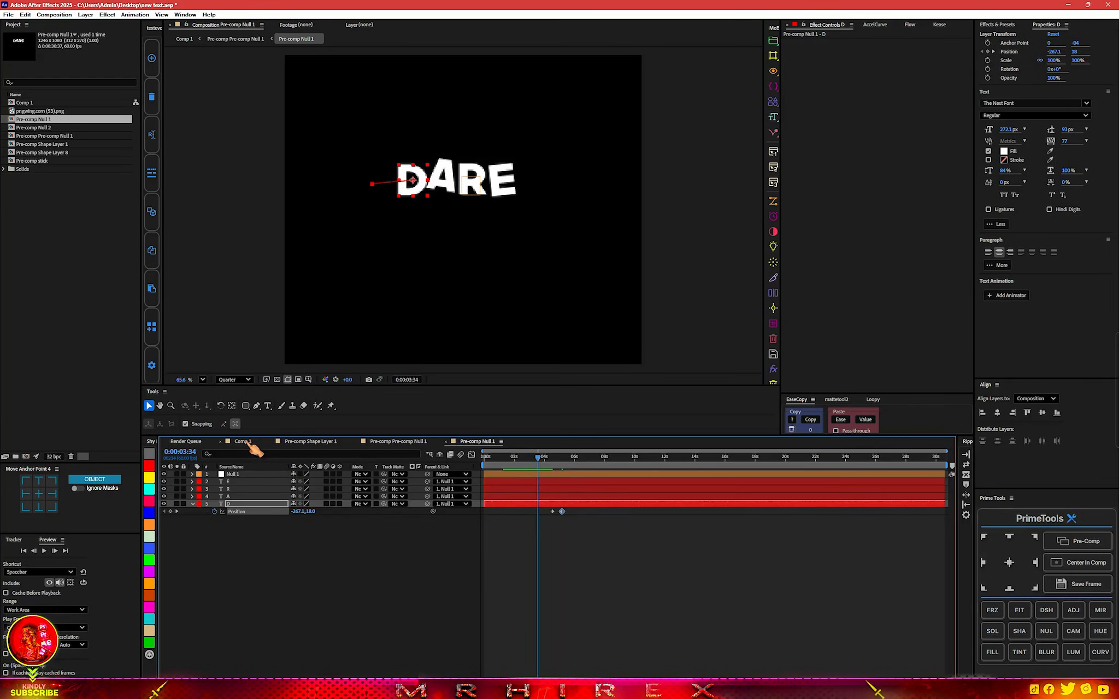
- Return to Comp 1 and preview the letters spreading apart
{"action": "left_click", "coordinate": [242, 441]}
{"action": "left_click", "coordinate": [583, 463]}
{"action": "key", "text": "space"}
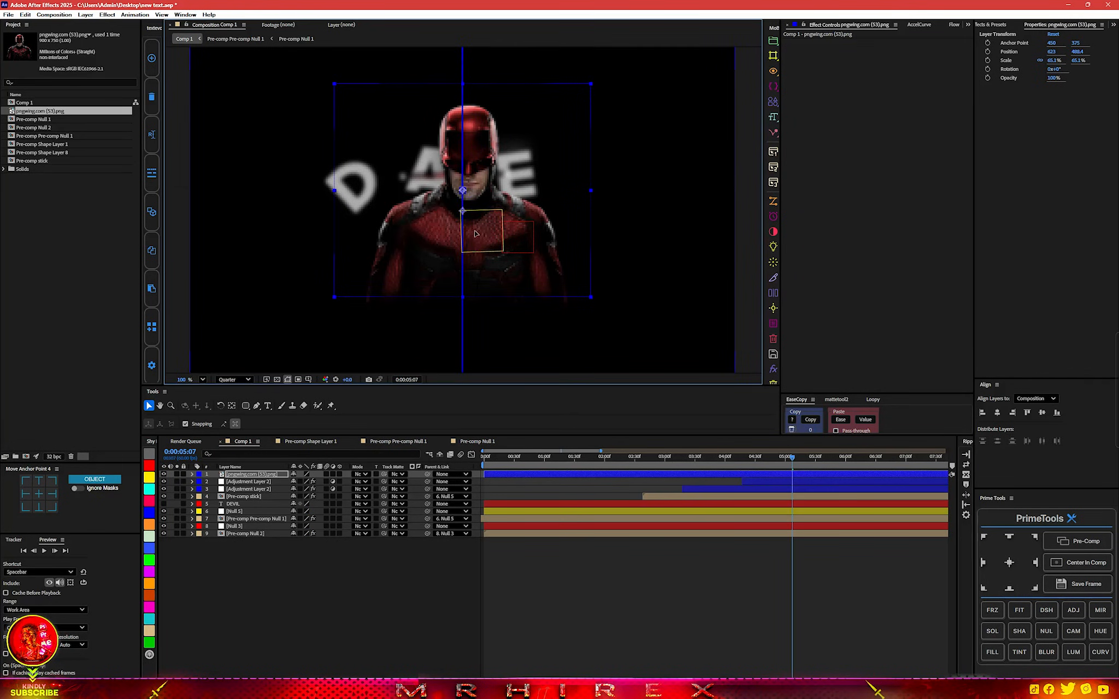
- Raise pngwing.com (53).png to Position 623, 452.4, scale it to 50.9%, and pre-compose it
{"action": "left_click_drag", "start_coordinate": [474, 234], "coordinate": [477, 216]}
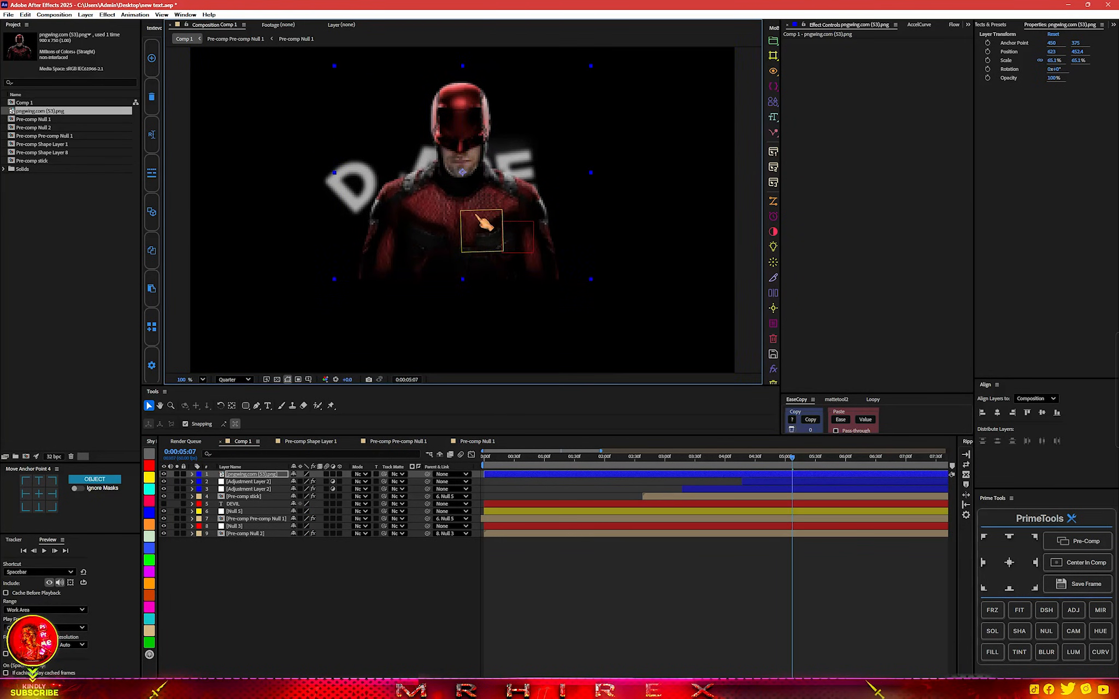
{"action": "left_click_drag", "start_coordinate": [592, 174], "coordinate": [565, 175]}
{"action": "key", "text": "shift"}
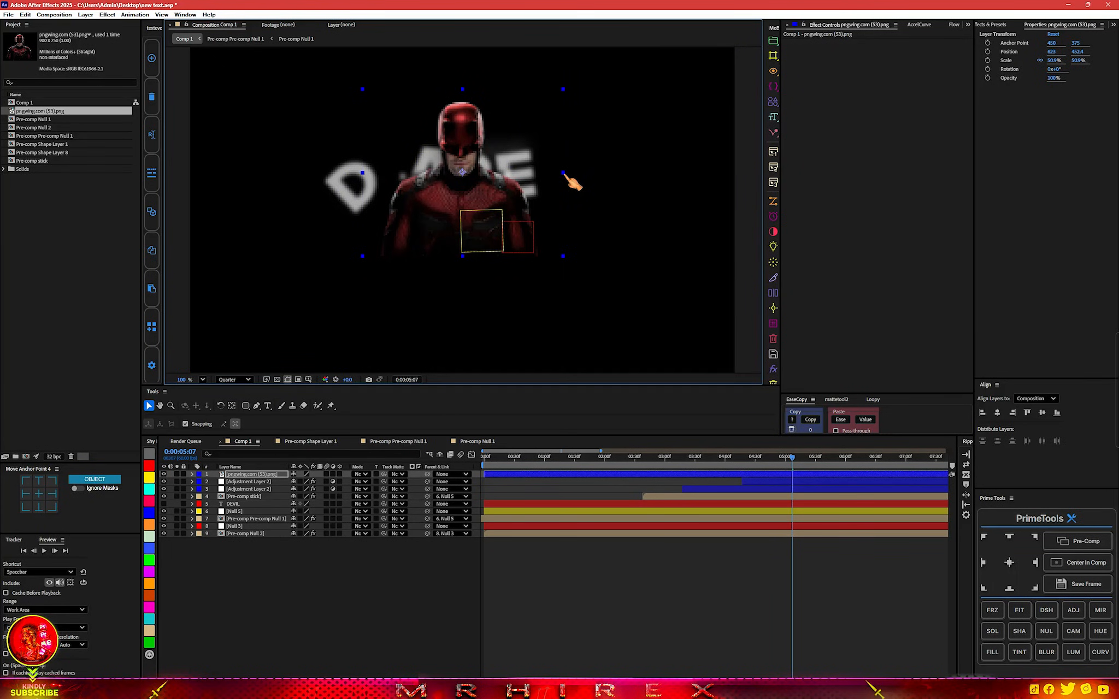
{"action": "key", "text": "ctrl+shift+c"}
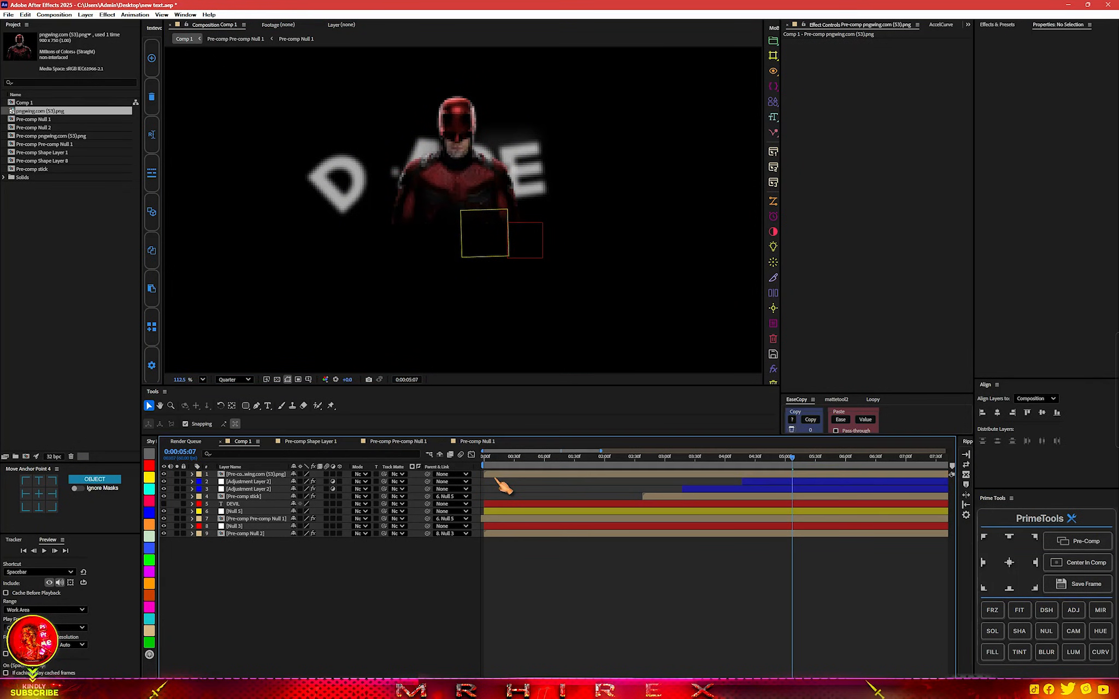
- Inside the character's pre-comp, crop the pngwing.com (63).png paper with a rectangular mask and place it below the character layer
{"action": "double_click", "coordinate": [503, 486]}
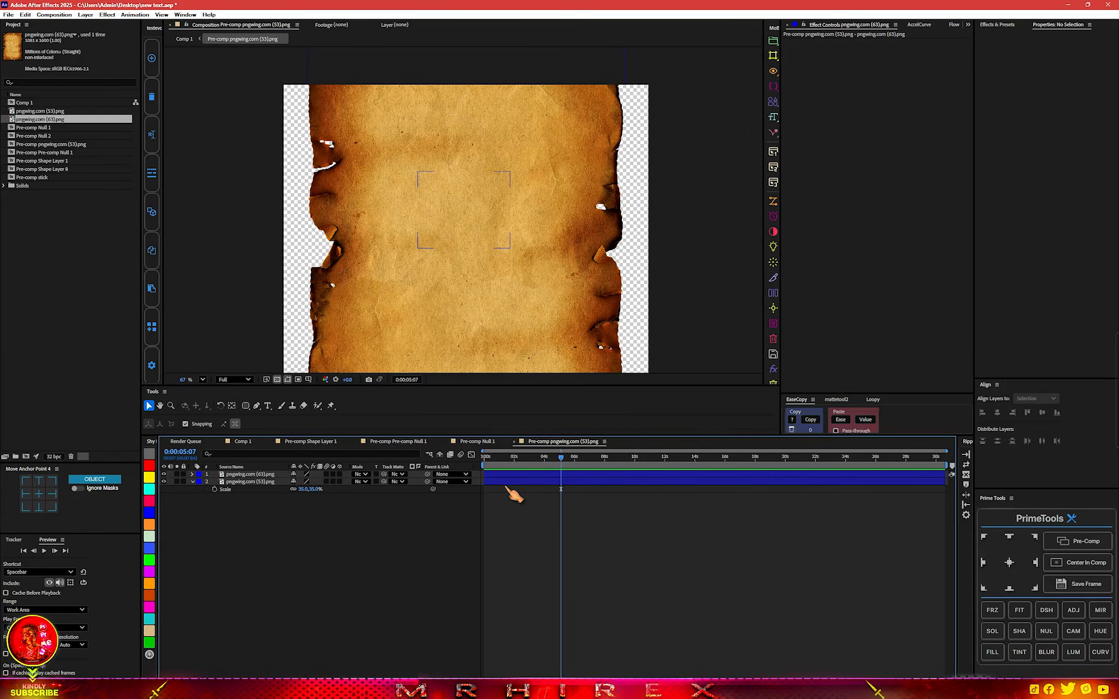
{"action": "left_click", "coordinate": [245, 405]}
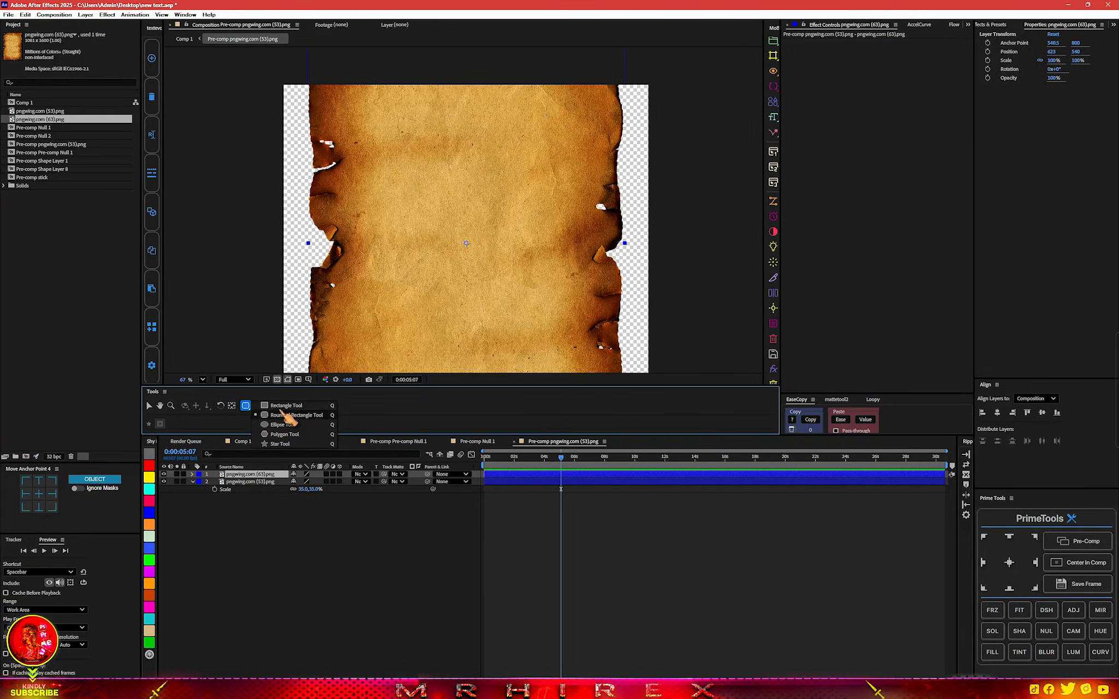
{"action": "left_click", "coordinate": [260, 407]}
{"action": "left_click_drag", "start_coordinate": [403, 197], "coordinate": [514, 269]}
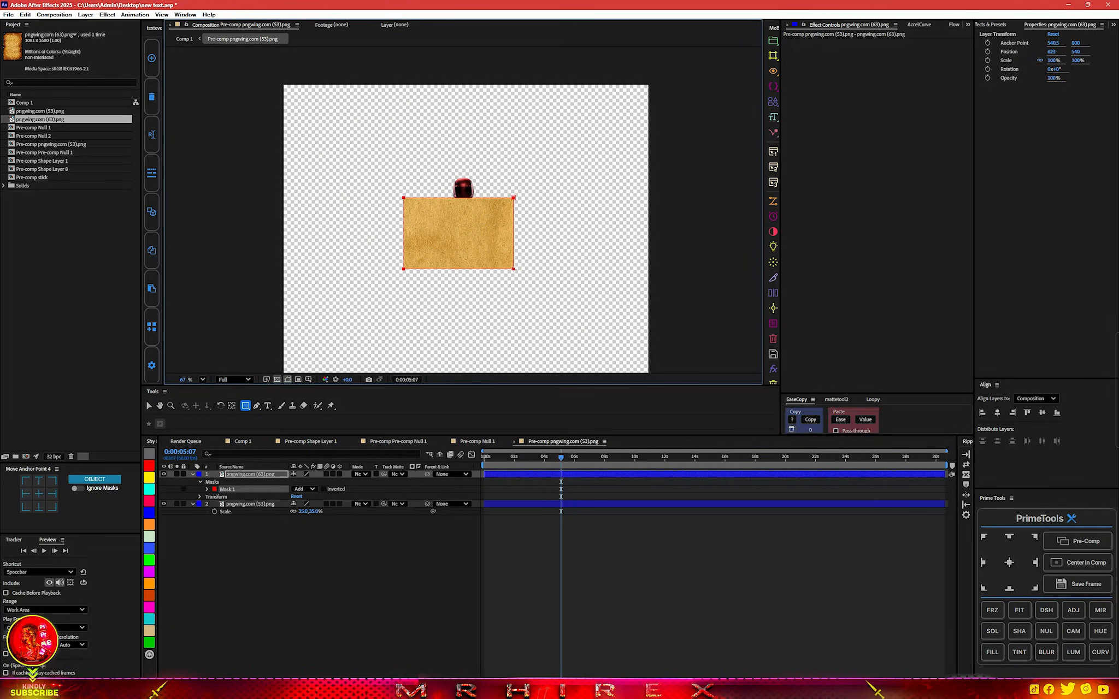
{"action": "key", "text": "ctrl+bracketleft"}
{"action": "key", "text": "slash"}
{"action": "left_click", "coordinate": [149, 406]}
{"action": "scroll", "coordinate": [475, 232], "scroll_direction": "up", "scroll_amount": 3}
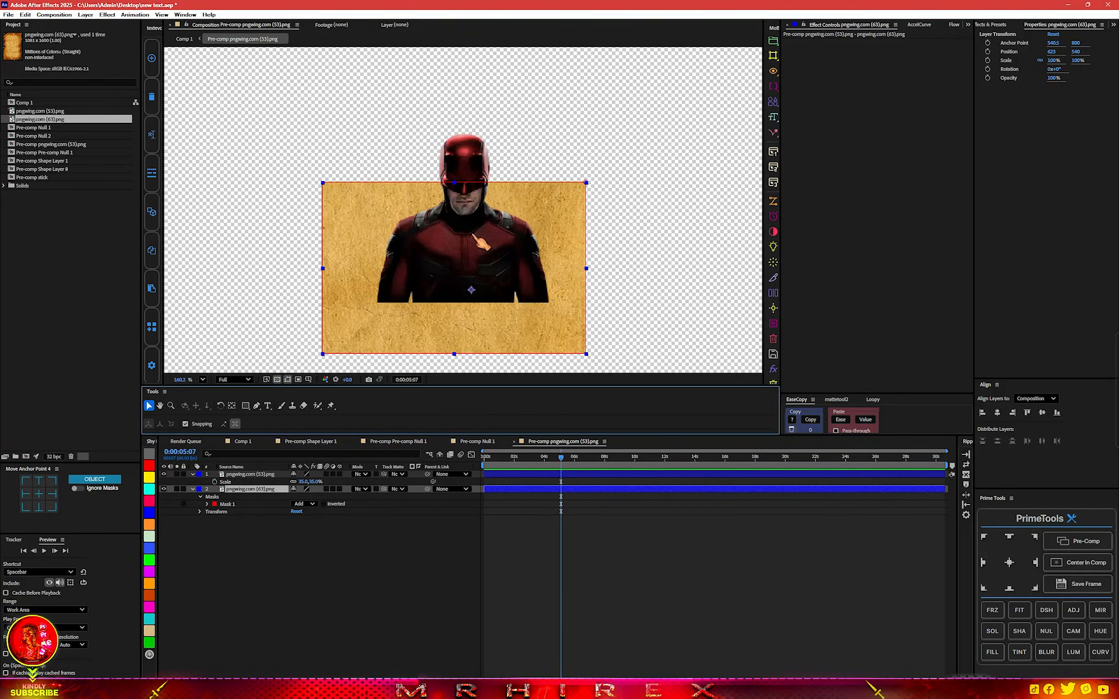
- Move the masked paper behind the character to about 639, 468 and use it as the character's track matte, keeping the paper visible
{"action": "scroll", "coordinate": [474, 234], "scroll_direction": "down", "scroll_amount": 1}
{"action": "left_click_drag", "start_coordinate": [473, 239], "coordinate": [482, 188]}
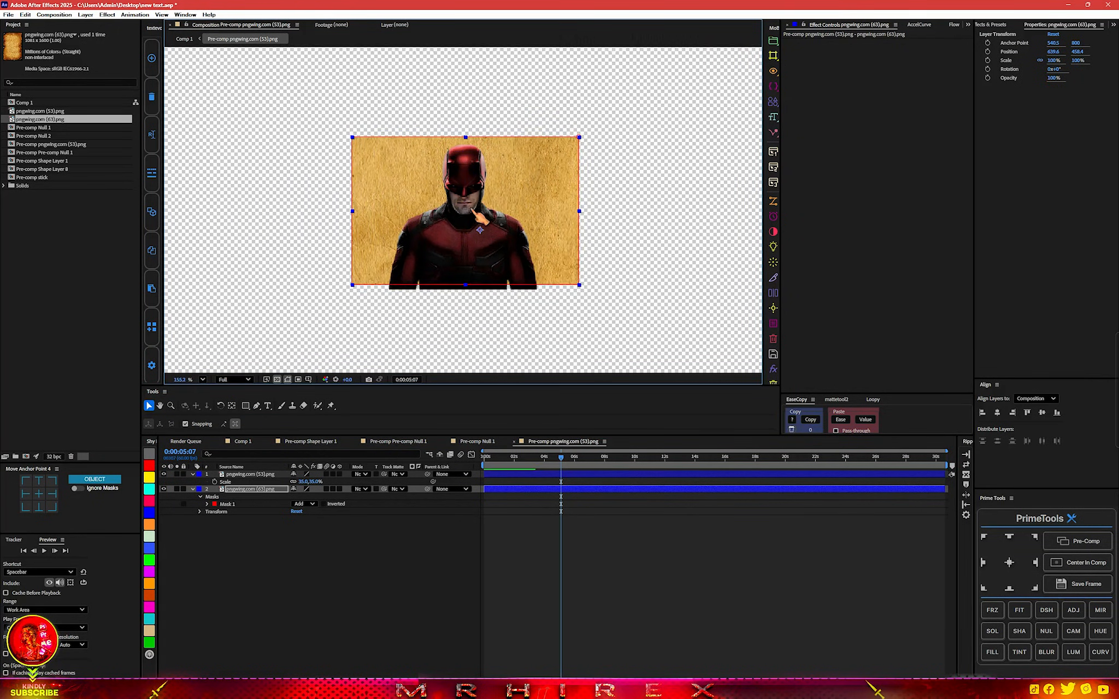
{"action": "scroll", "coordinate": [482, 189], "scroll_direction": "up", "scroll_amount": 3}
{"action": "scroll", "coordinate": [468, 253], "scroll_direction": "down", "scroll_amount": 1}
{"action": "left_click_drag", "start_coordinate": [468, 259], "coordinate": [468, 261]}
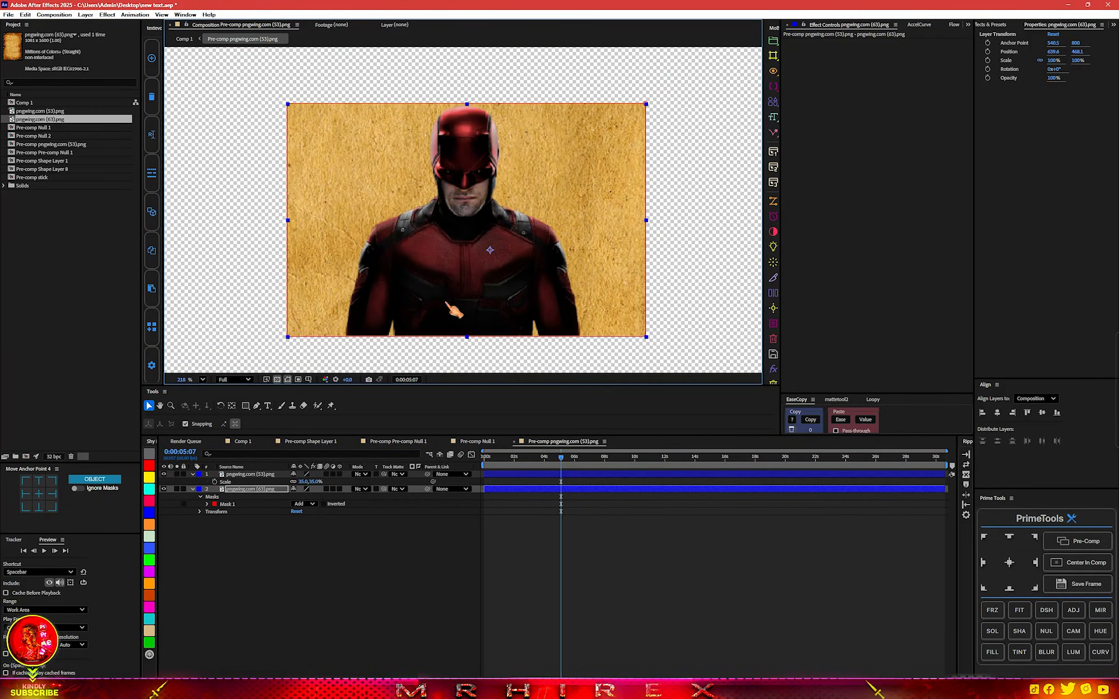
{"action": "left_click_drag", "start_coordinate": [384, 474], "coordinate": [252, 491]}
{"action": "left_click", "coordinate": [164, 489]}
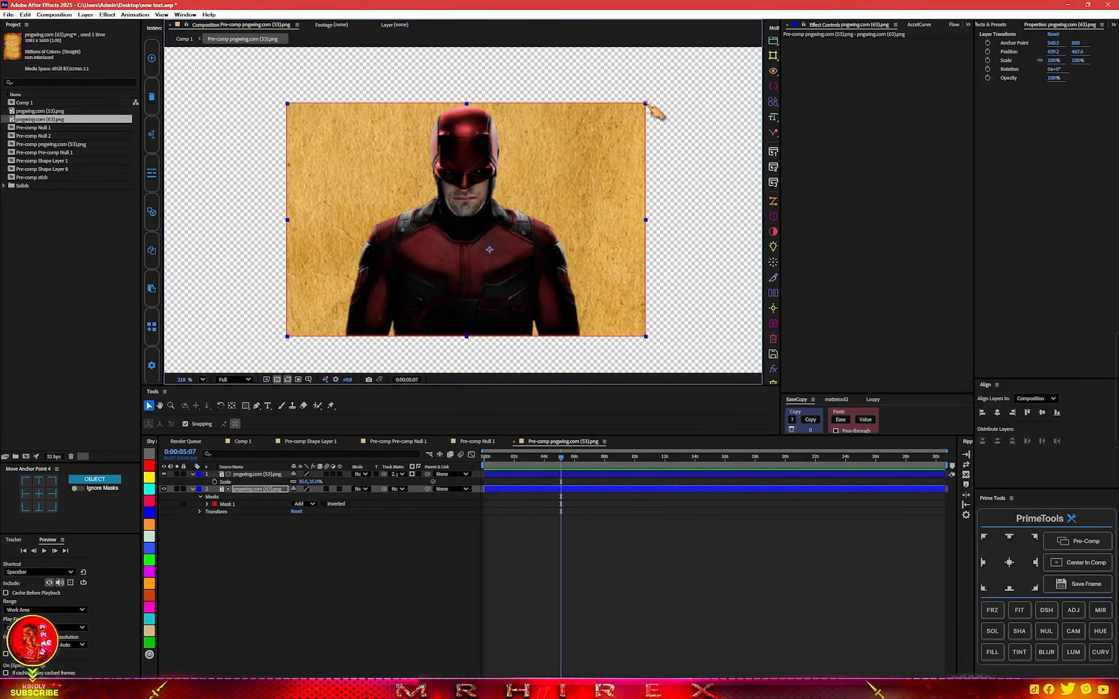
- Narrow the paper's mask from both sides so it closely frames the character's shoulders
{"action": "left_click_drag", "start_coordinate": [645, 103], "coordinate": [634, 103]}
{"action": "key", "text": "ctrl+z"}
{"action": "scroll", "coordinate": [455, 295], "scroll_direction": "down", "scroll_amount": 1}
{"action": "scroll", "coordinate": [455, 295], "scroll_direction": "up", "scroll_amount": 3}
{"action": "scroll", "coordinate": [455, 297], "scroll_direction": "down", "scroll_amount": 4}
{"action": "scroll", "coordinate": [455, 297], "scroll_direction": "up", "scroll_amount": 4}
{"action": "scroll", "coordinate": [455, 297], "scroll_direction": "down", "scroll_amount": 2}
{"action": "scroll", "coordinate": [458, 298], "scroll_direction": "down", "scroll_amount": 1}
{"action": "left_click_drag", "start_coordinate": [648, 222], "coordinate": [597, 225]}
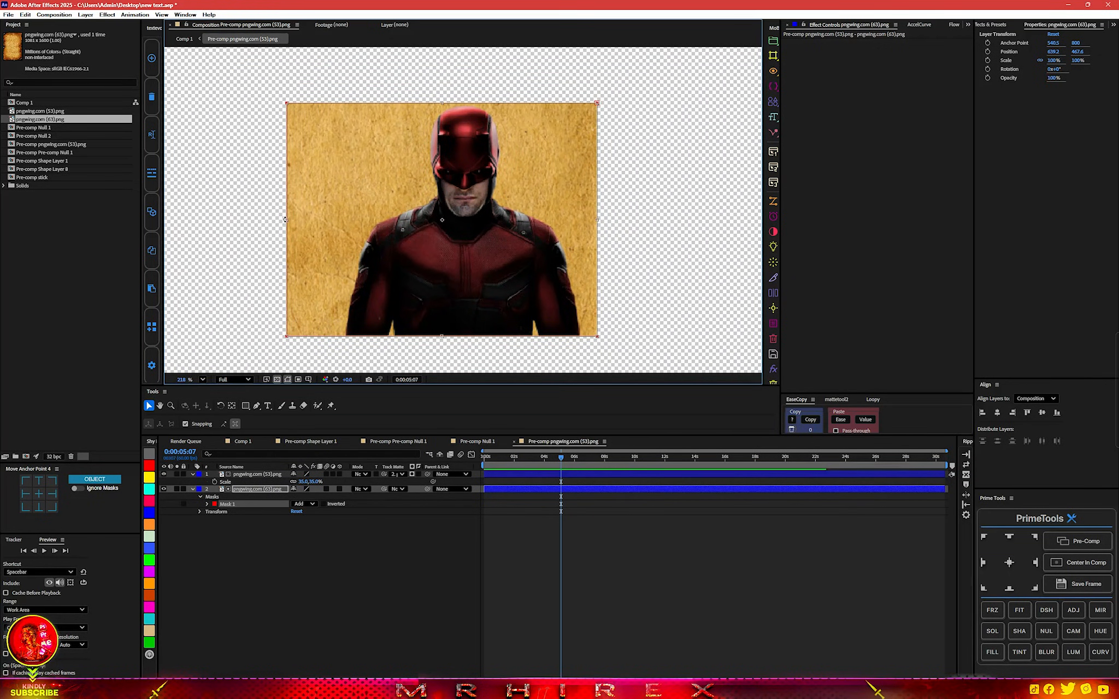
{"action": "left_click_drag", "start_coordinate": [284, 220], "coordinate": [339, 224]}
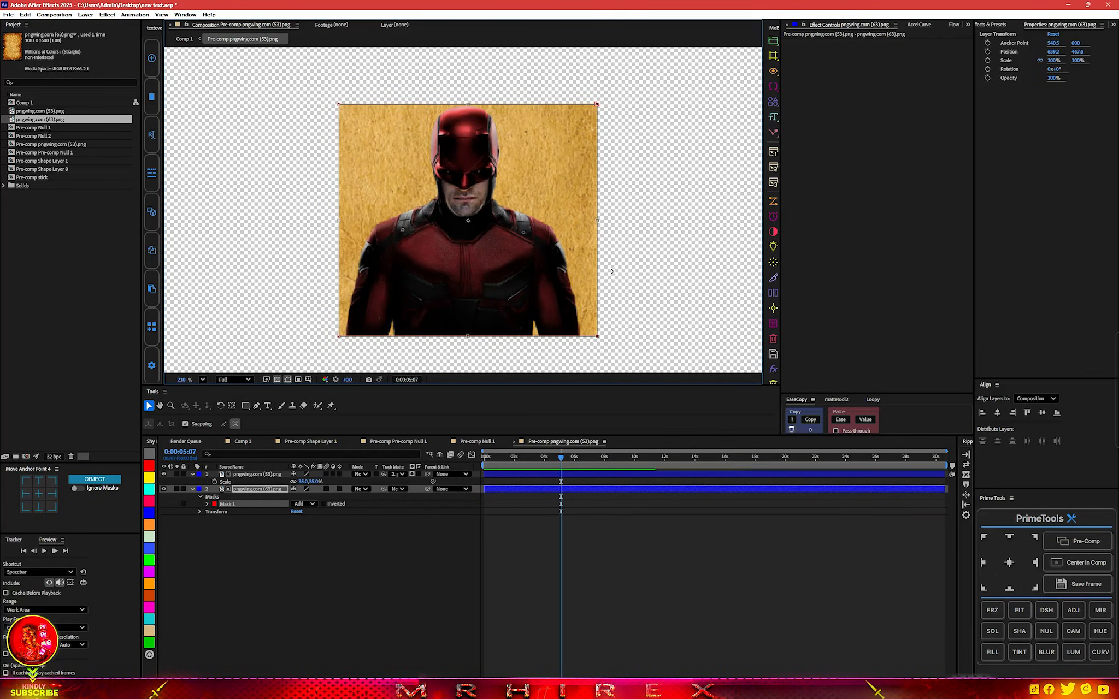
{"action": "left_click_drag", "start_coordinate": [597, 223], "coordinate": [595, 226]}
{"action": "scroll", "coordinate": [486, 255], "scroll_direction": "down", "scroll_amount": 2}
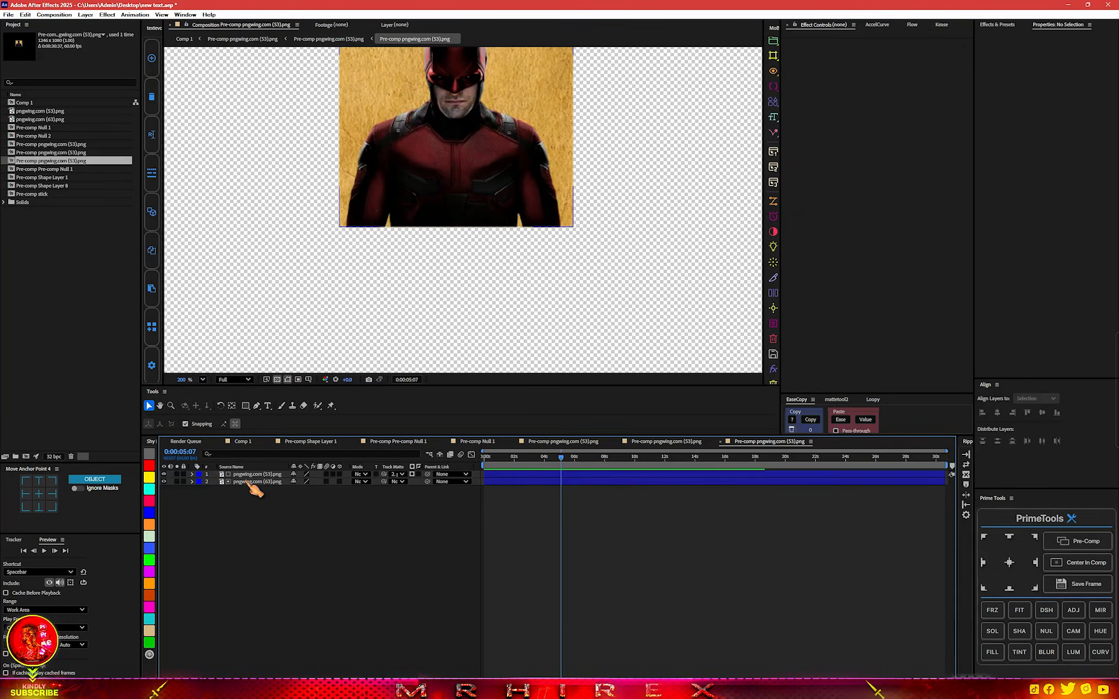
- Apply Curves to the paper layer and darken it by lowering the RGB curve's white point and midtones
{"action": "left_click", "coordinate": [253, 483]}
{"action": "key", "text": "ctrl+space"}
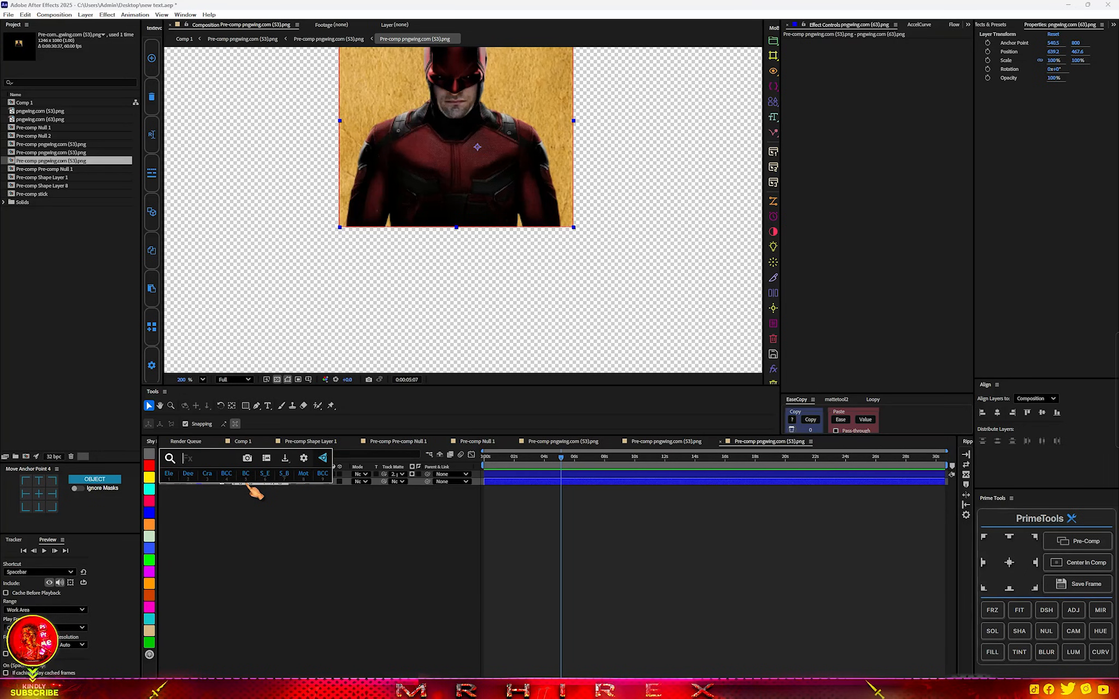
{"action": "type", "text": "curv"}
{"action": "left_click", "coordinate": [231, 493]}
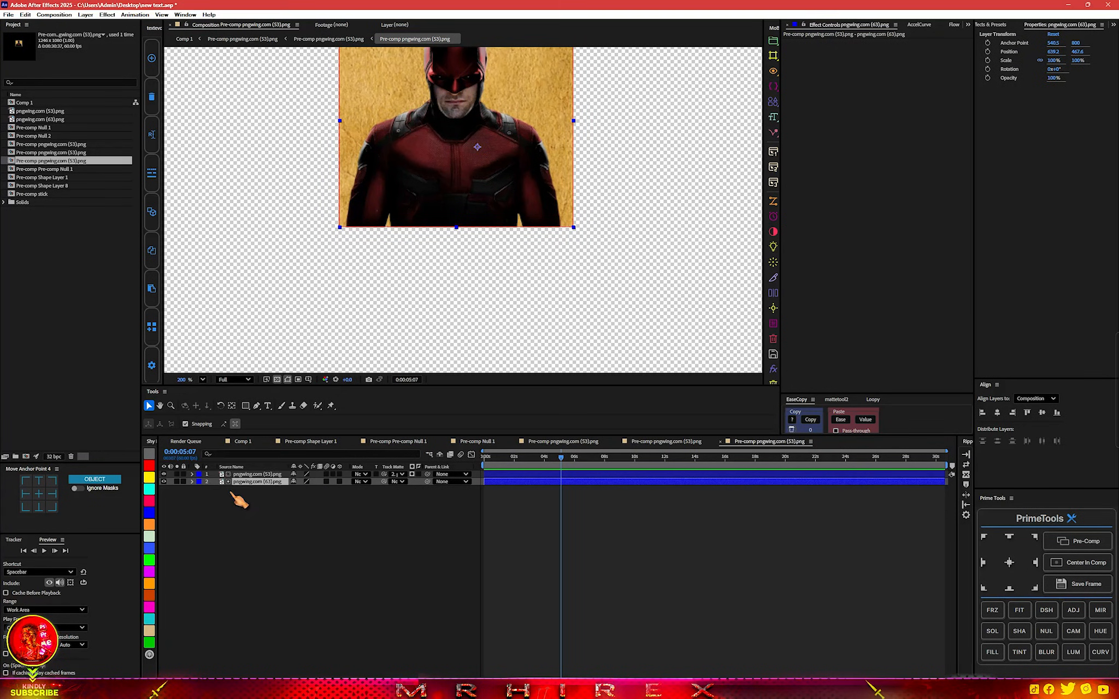
{"action": "key", "text": "comma"}
{"action": "left_click_drag", "start_coordinate": [912, 110], "coordinate": [913, 113]}
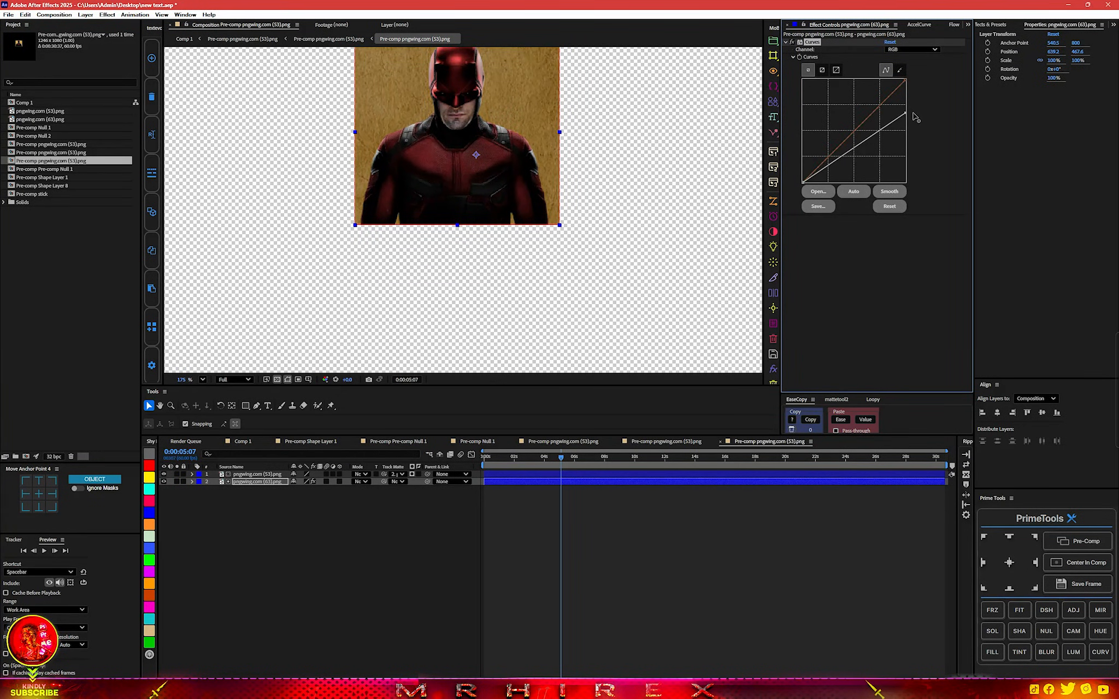
{"action": "left_click_drag", "start_coordinate": [848, 149], "coordinate": [855, 158]}
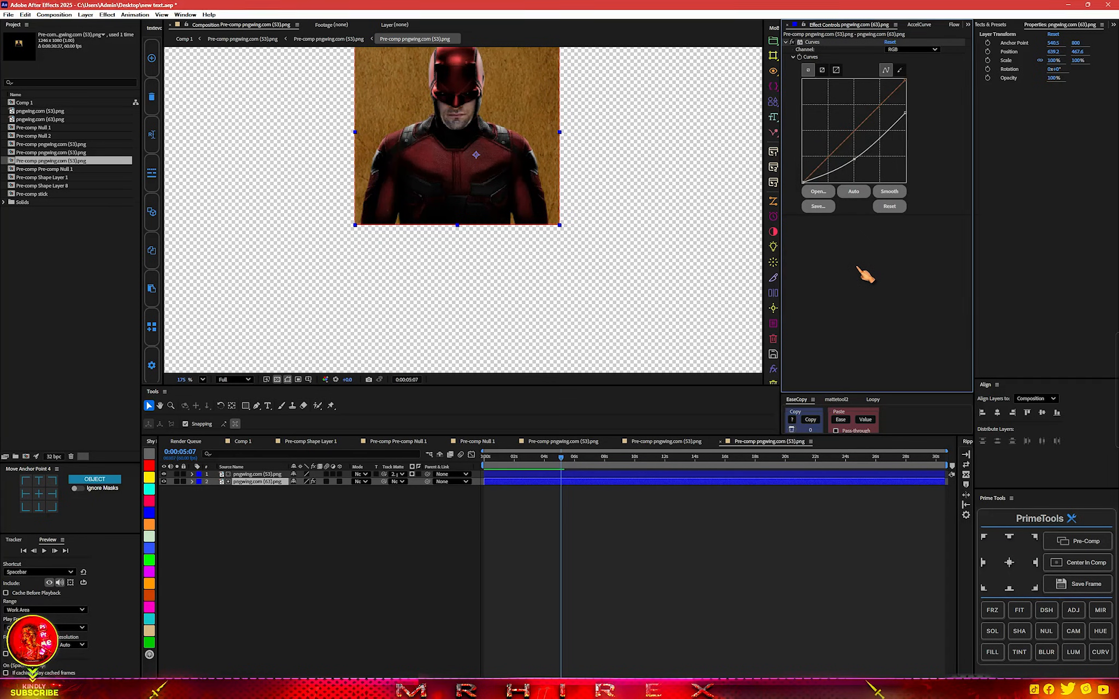
- Add Hue/Saturation to the paper layer and lower Master Saturation to about -59
{"action": "key", "text": "ctrl+space"}
{"action": "type", "text": "hue"}
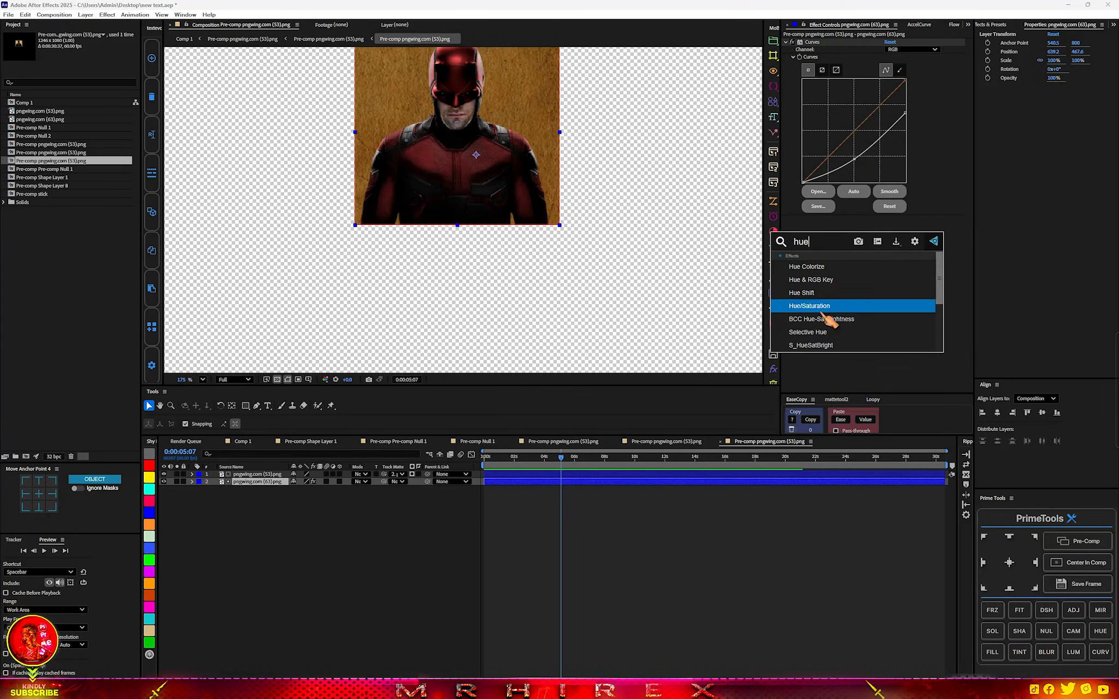
{"action": "left_click", "coordinate": [826, 312]}
{"action": "left_click", "coordinate": [857, 302]}
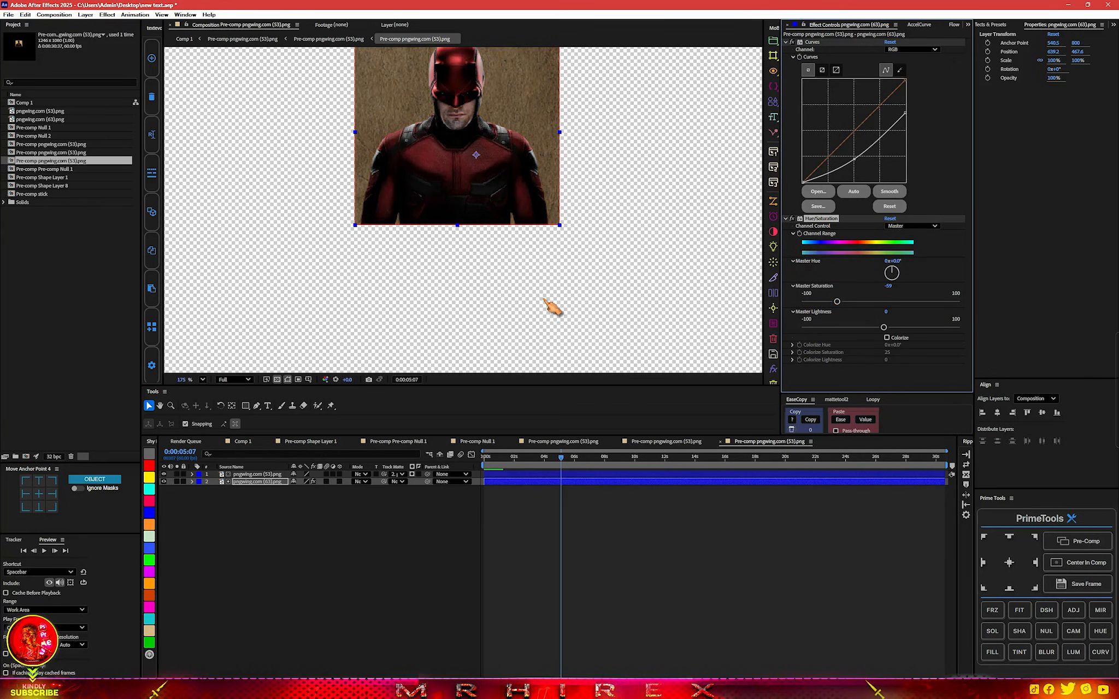
- Select the character and paper layers together and pre-compose them
{"action": "scroll", "coordinate": [544, 299], "scroll_direction": "down", "scroll_amount": 2}
{"action": "scroll", "coordinate": [544, 300], "scroll_direction": "up", "scroll_amount": 1}
{"action": "left_click", "coordinate": [267, 475]}
{"action": "key", "text": "ctrl+a"}
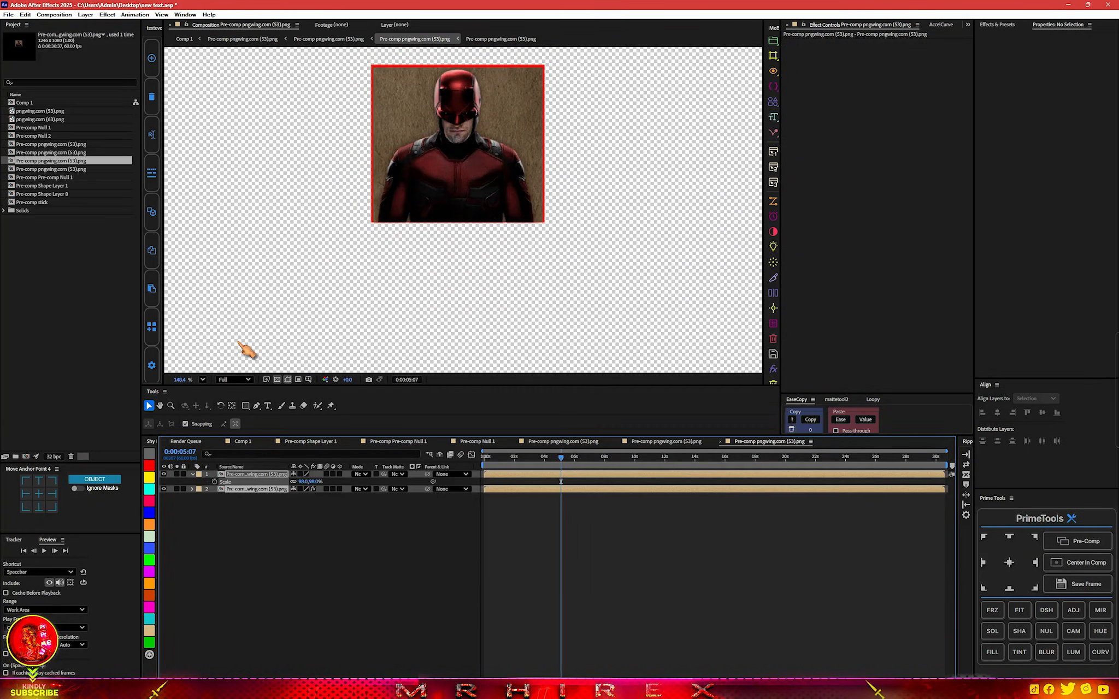
- Pre-compose the two selected image panel layers into one layer
{"action": "left_click", "coordinate": [1079, 543]}
{"action": "key", "text": "ctrl+space"}
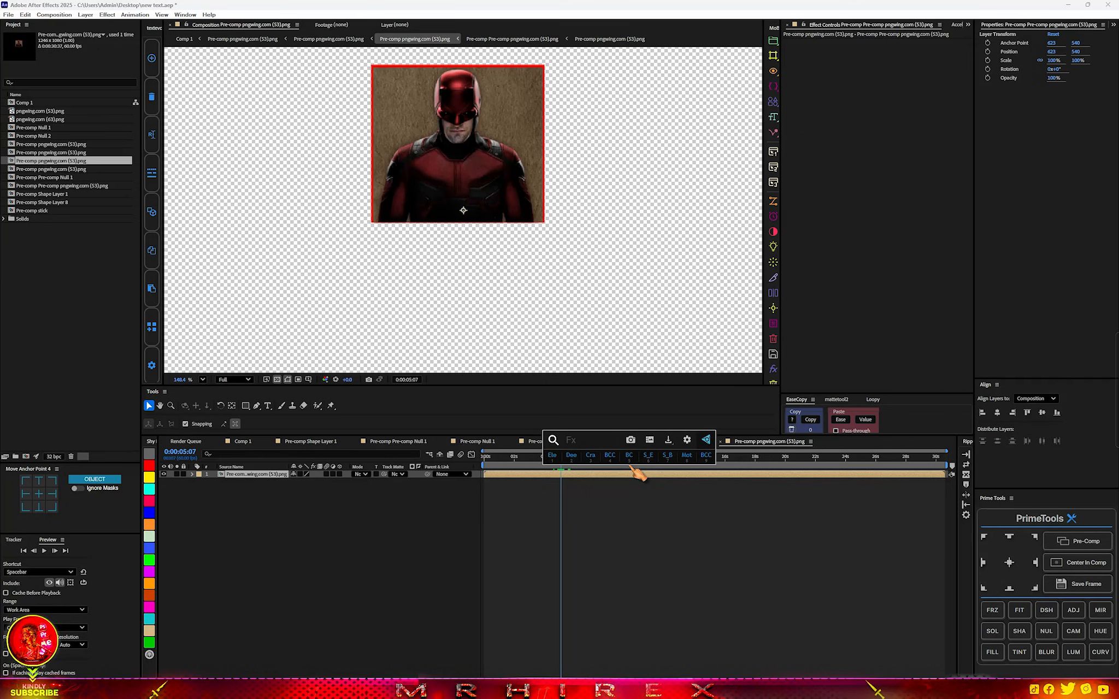
{"action": "left_click", "coordinate": [564, 479]}
{"action": "key", "text": "ctrl+space"}
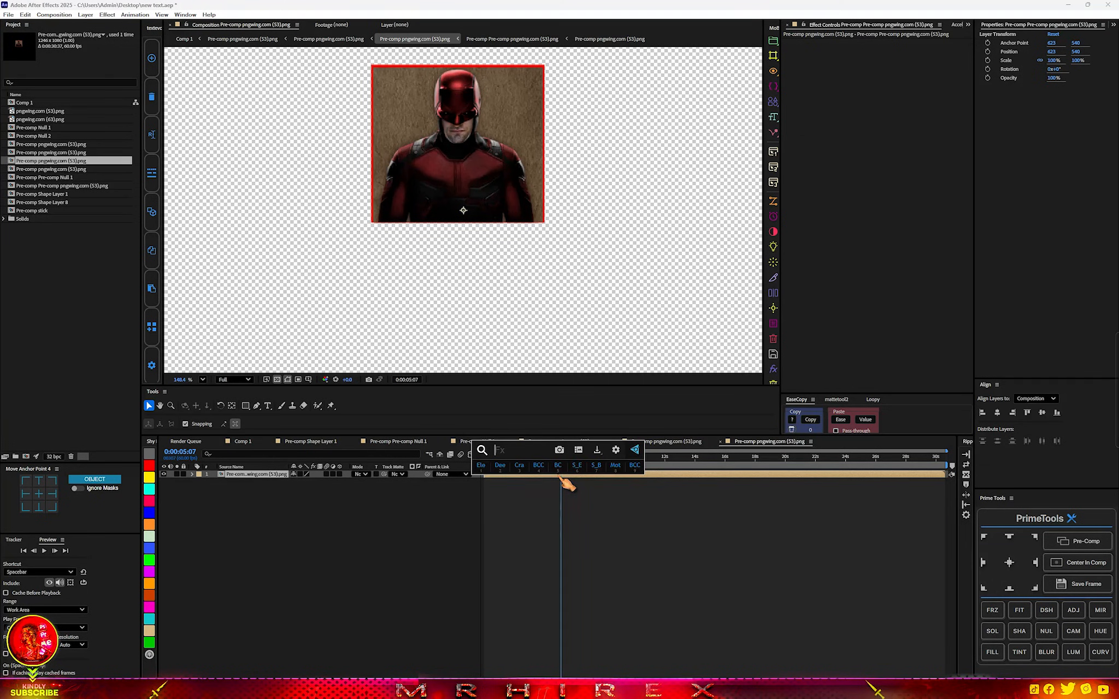
{"action": "type", "text": "text"}
{"action": "left_click", "coordinate": [564, 481]}
- Inside the nested composition holding the paper, place the blood-drip image pngwing.com (54).png above the paper layer and scale it to 16%
{"action": "double_click", "coordinate": [532, 474]}
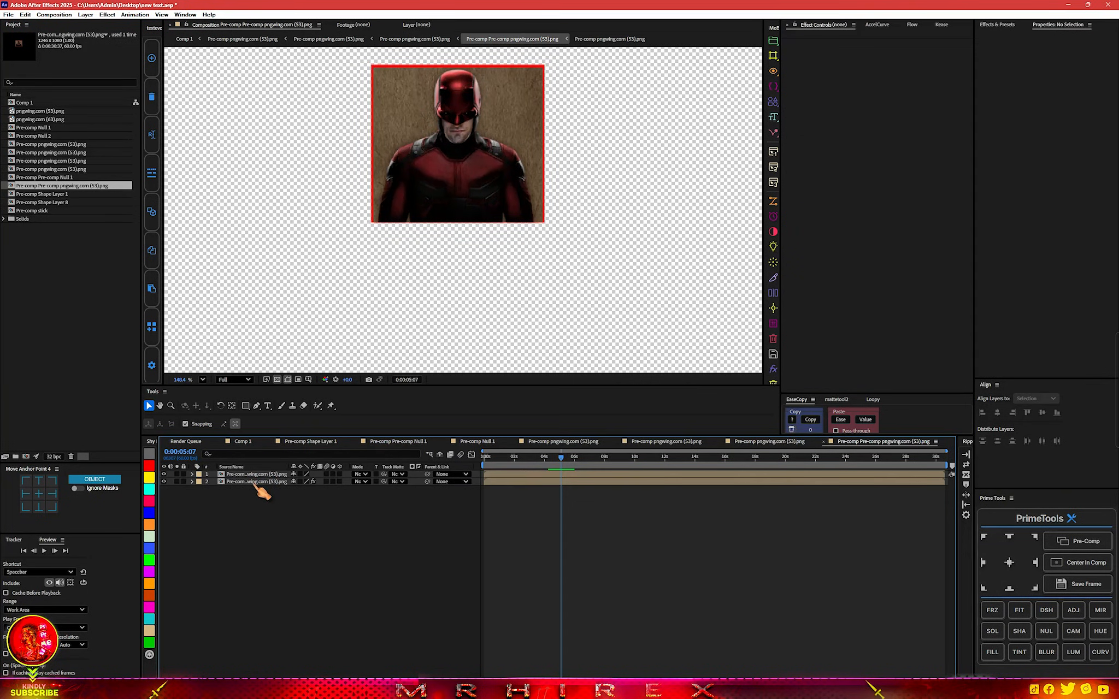
{"action": "double_click", "coordinate": [254, 482]}
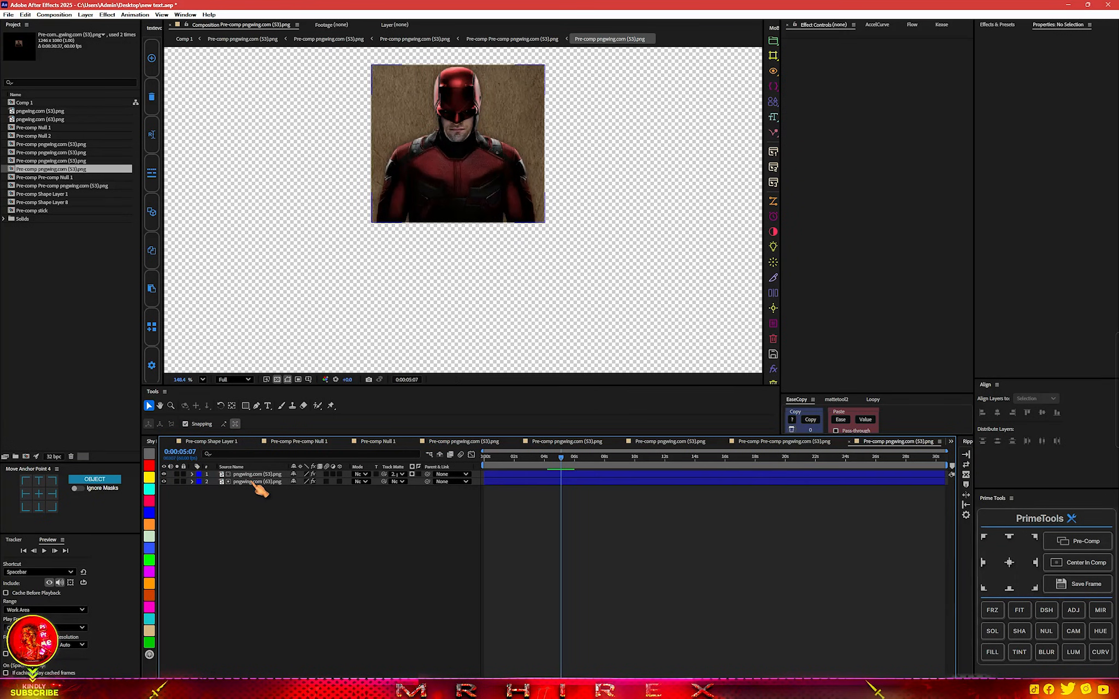
{"action": "left_click", "coordinate": [255, 483]}
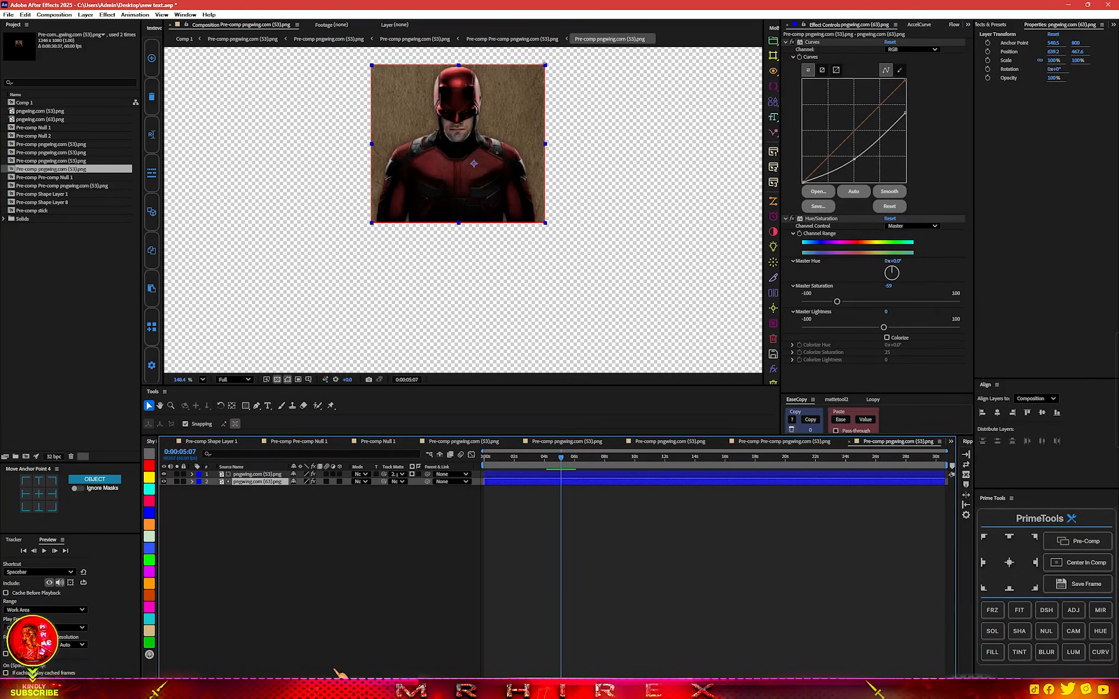
{"action": "mouse_move", "coordinate": [339, 674]}
{"action": "left_mouse_down"}
{"action": "mouse_move", "coordinate": [268, 499]}
{"action": "mouse_move", "coordinate": [308, 479]}
{"action": "mouse_move", "coordinate": [272, 471]}
{"action": "mouse_move", "coordinate": [269, 502]}
{"action": "left_mouse_up"}
{"action": "key", "text": "s"}
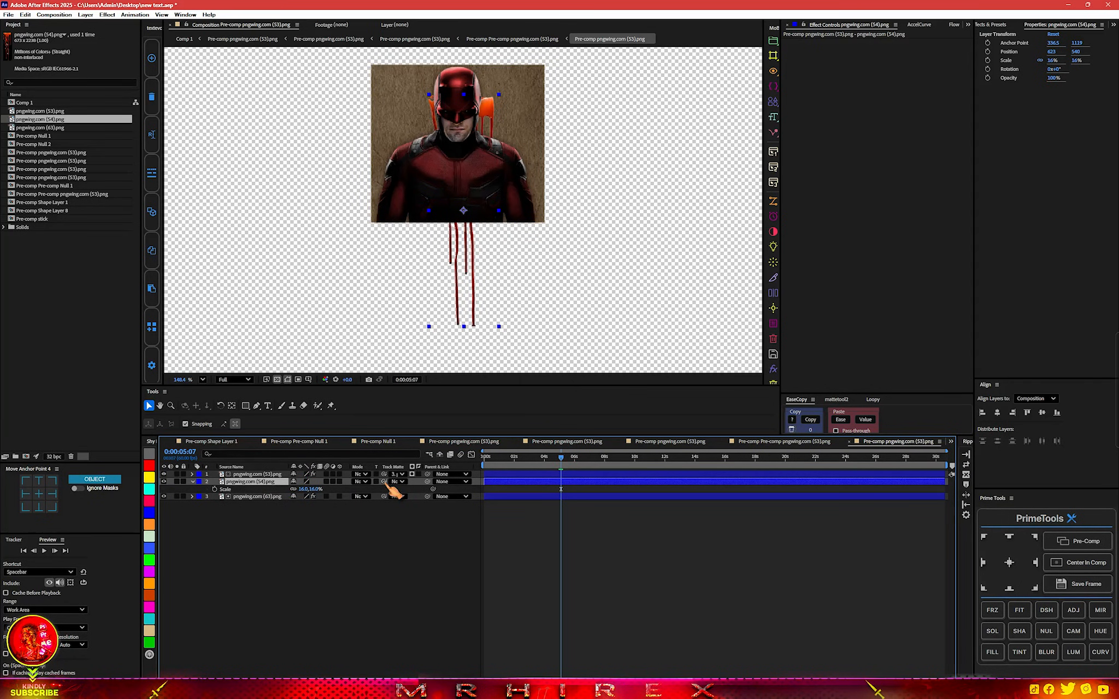
- Use the paper layer as the blood-drip layer's track matte and move the drips to the panel's upper right
{"action": "left_click_drag", "start_coordinate": [273, 500], "coordinate": [272, 499]}
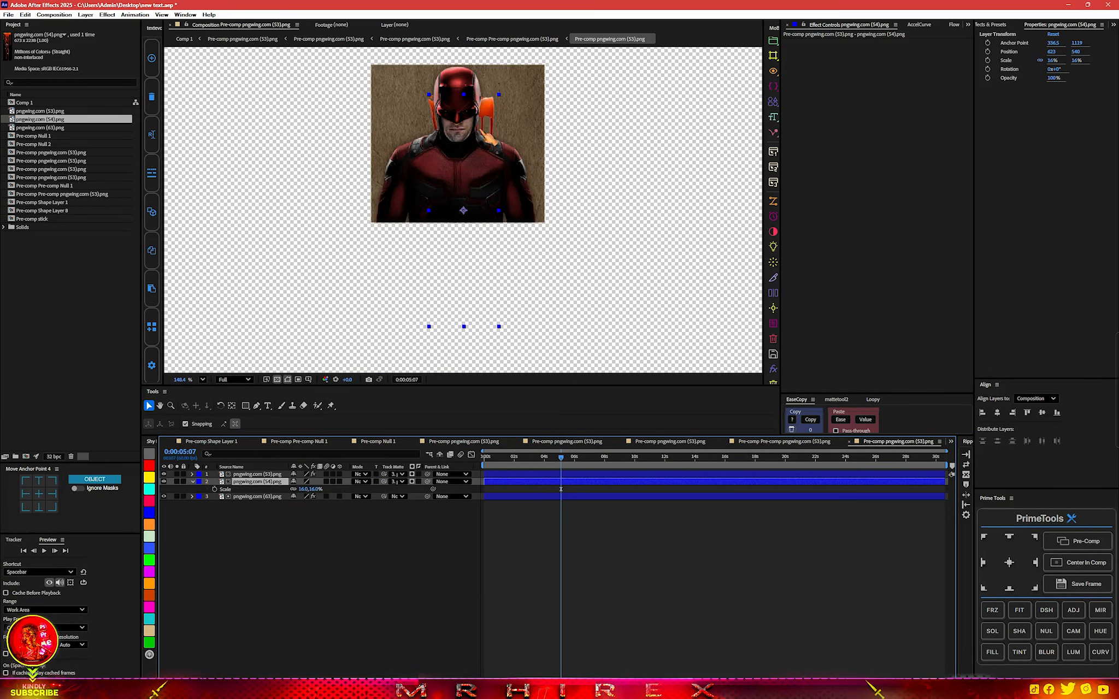
{"action": "left_click_drag", "start_coordinate": [474, 135], "coordinate": [512, 94]}
- Try Overlay on the blood-drip layer, then set its blending mode to Multiply
{"action": "left_click", "coordinate": [361, 481]}
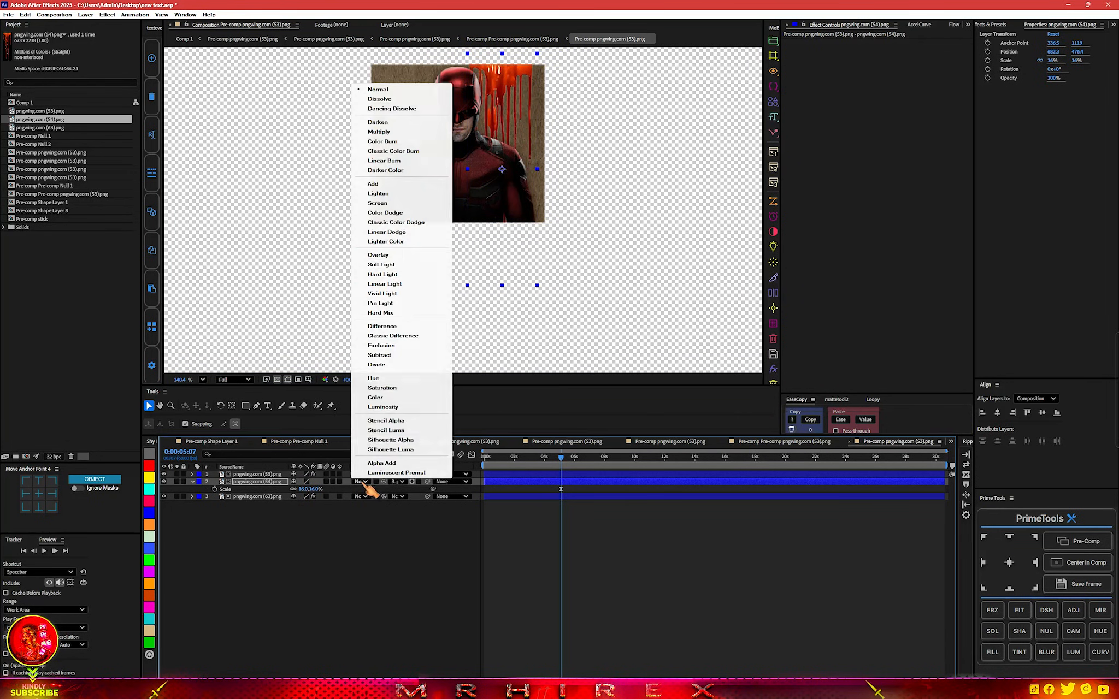
{"action": "left_click", "coordinate": [389, 254]}
{"action": "left_click", "coordinate": [365, 483]}
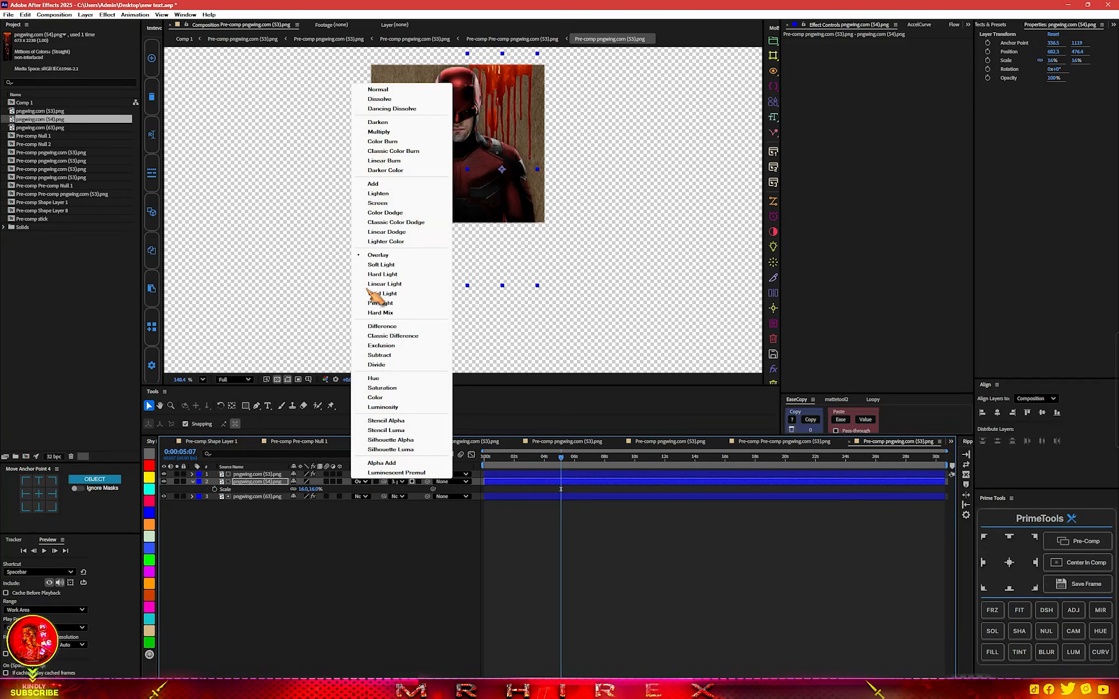
{"action": "left_click", "coordinate": [379, 131]}
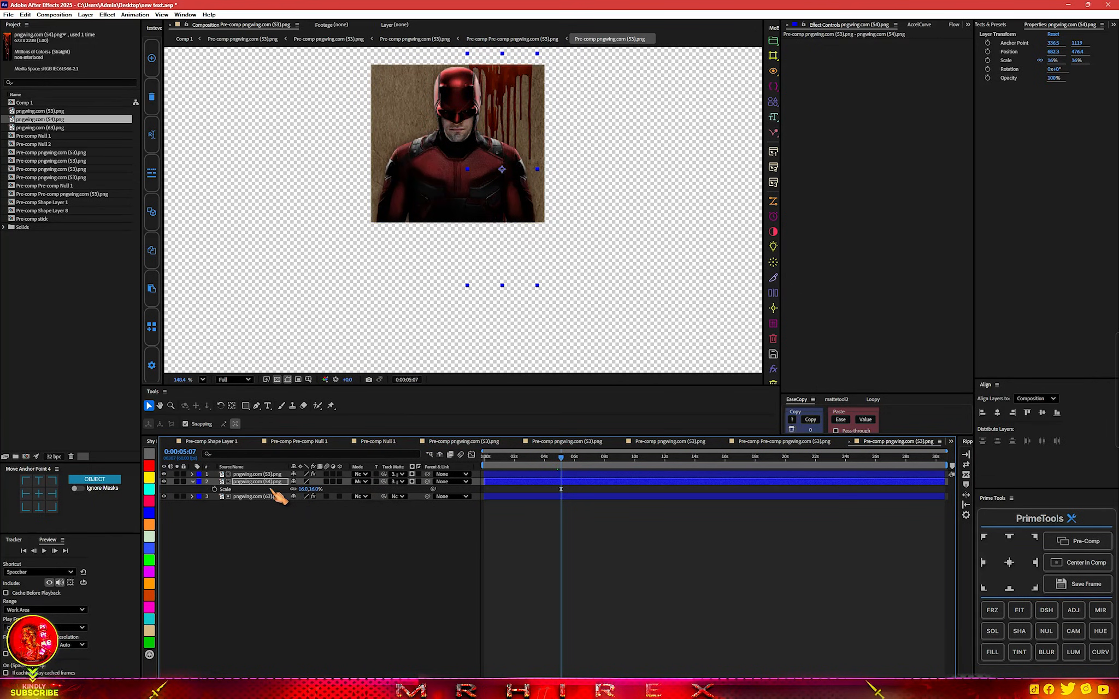
- Duplicate the blood-drip layer and move the copy to the panel's upper left, behind the character
{"action": "key", "text": "ctrl+d"}
{"action": "left_click_drag", "start_coordinate": [510, 108], "coordinate": [421, 91]}
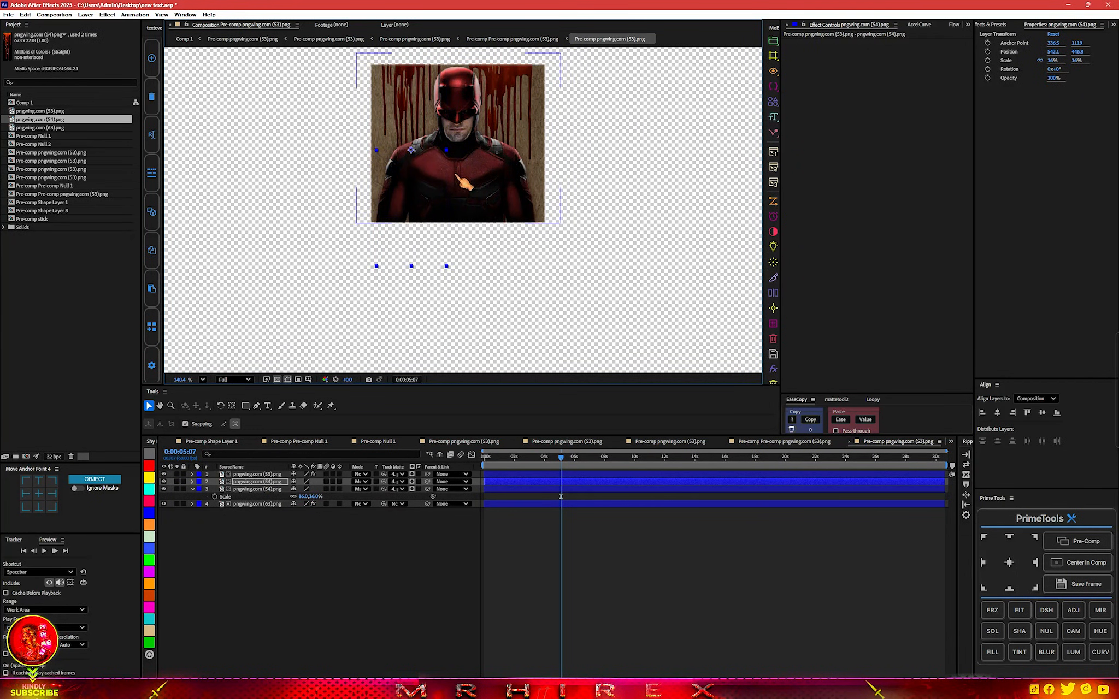
- Return to Comp 1 and scale the framed image panel to 65% at 0:00:04:44
{"action": "left_click", "coordinate": [849, 442]}
{"action": "left_click", "coordinate": [252, 445]}
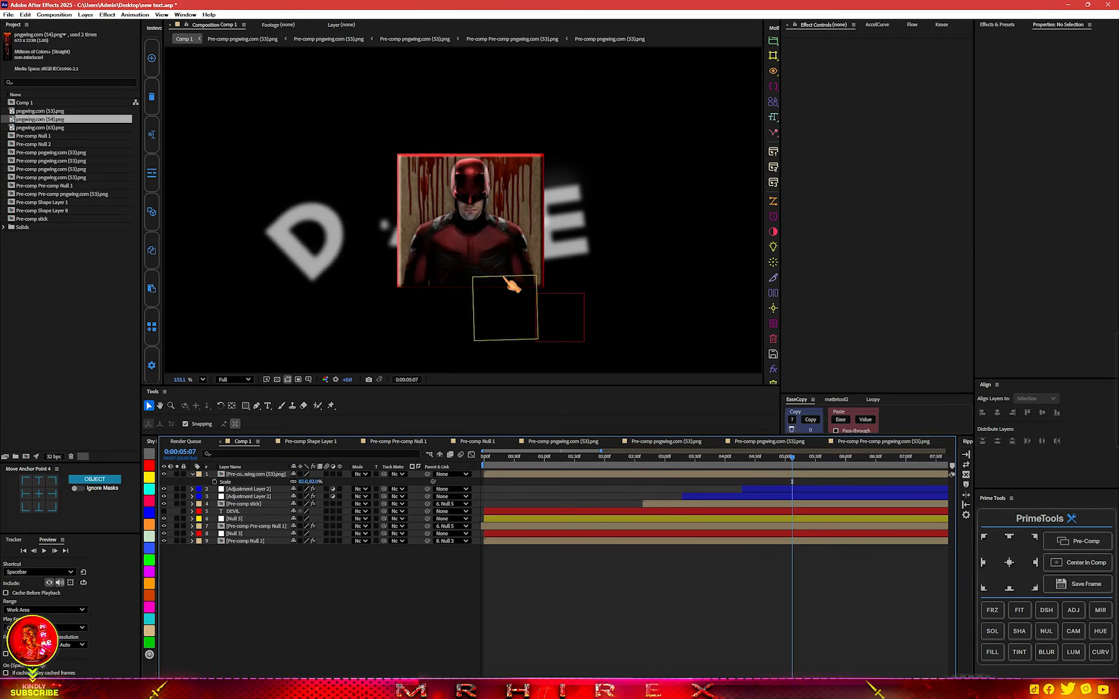
{"action": "key", "text": "h"}
{"action": "scroll", "coordinate": [507, 249], "scroll_direction": "down", "scroll_amount": 8}
{"action": "scroll", "coordinate": [507, 248], "scroll_direction": "up", "scroll_amount": 8}
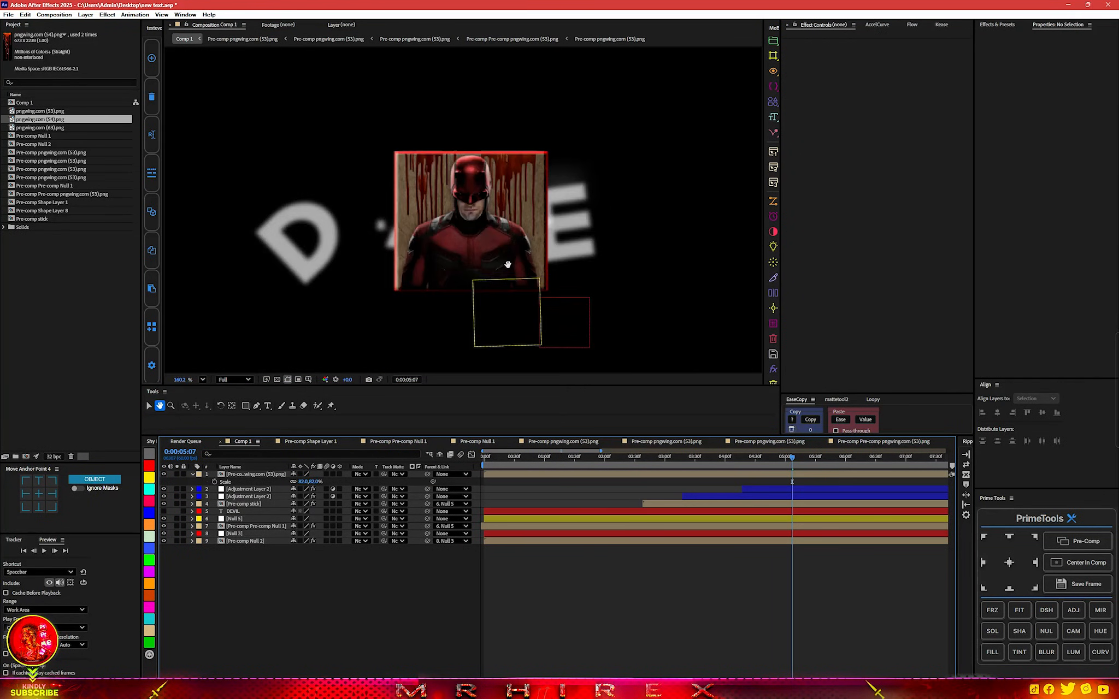
{"action": "scroll", "coordinate": [508, 264], "scroll_direction": "down", "scroll_amount": 4}
{"action": "key", "text": "v"}
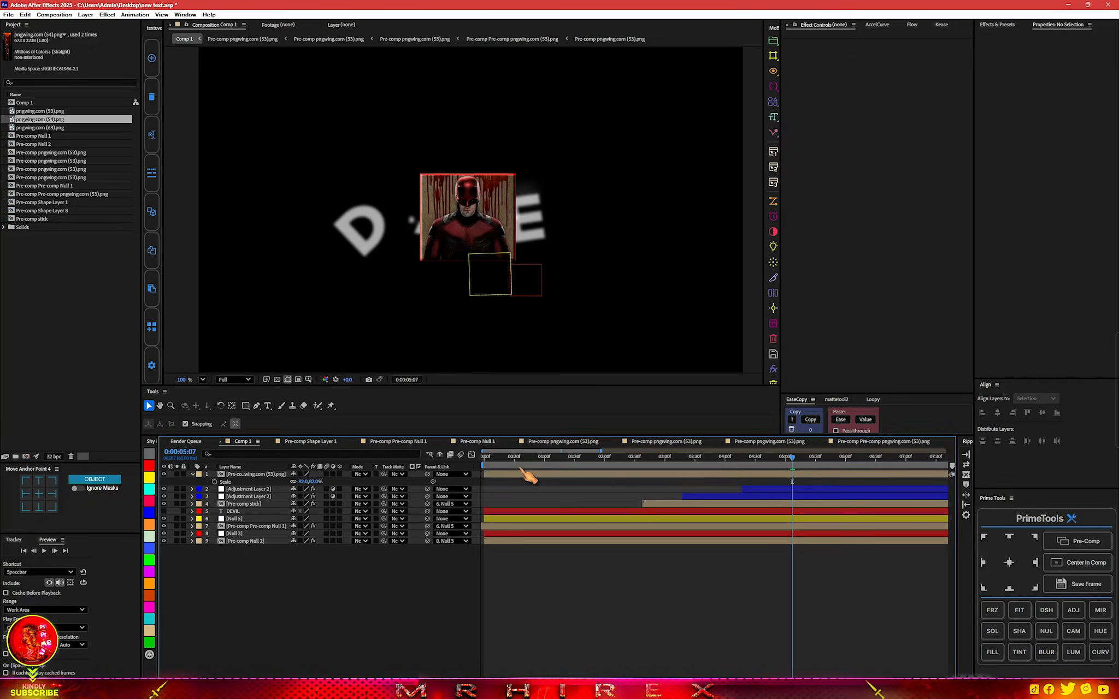
{"action": "left_click", "coordinate": [485, 460]}
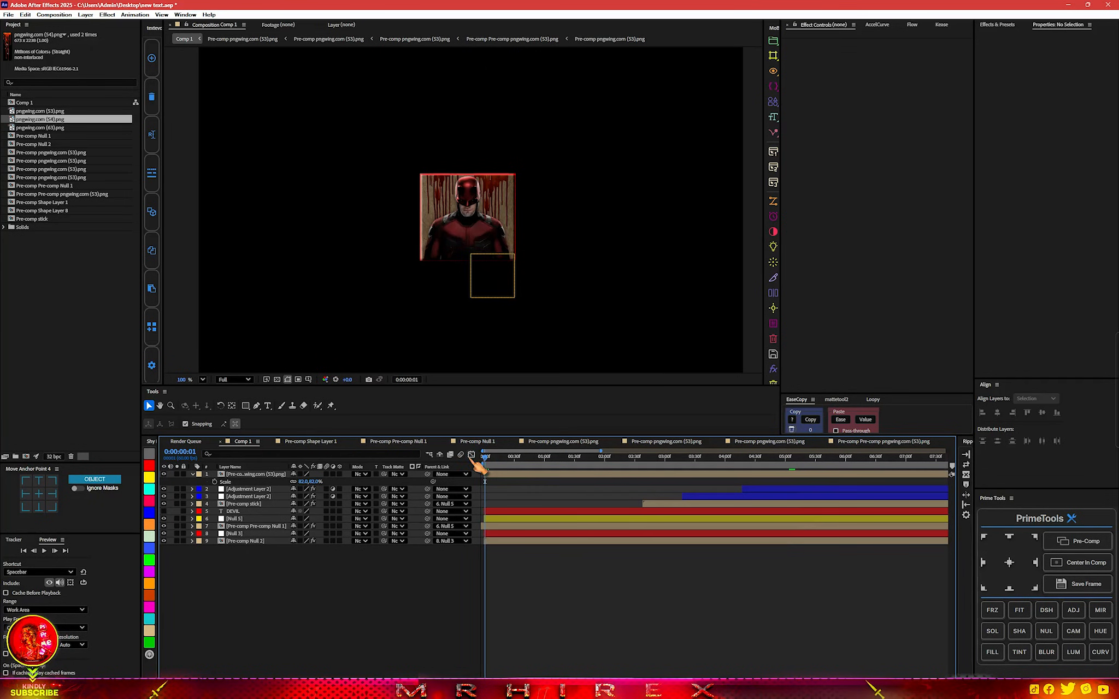
{"action": "left_click", "coordinate": [224, 380]}
{"action": "left_click", "coordinate": [225, 440]}
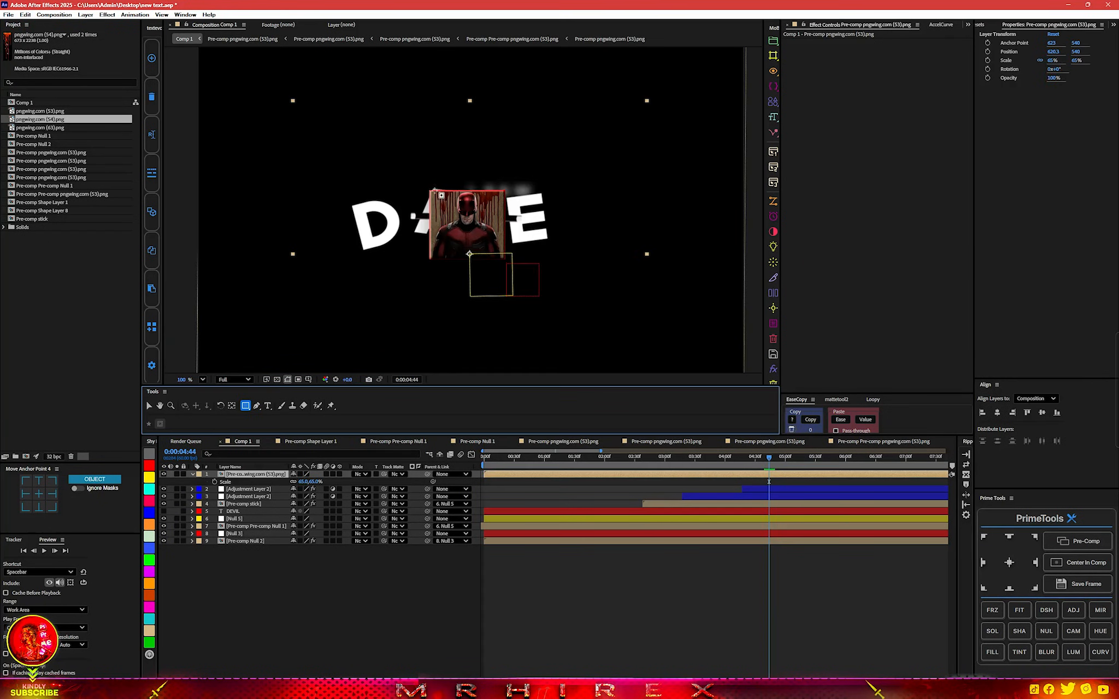
- Show the proportional grid and draw a rectangular mask over the left half of the image panel
{"action": "left_click", "coordinate": [338, 381]}
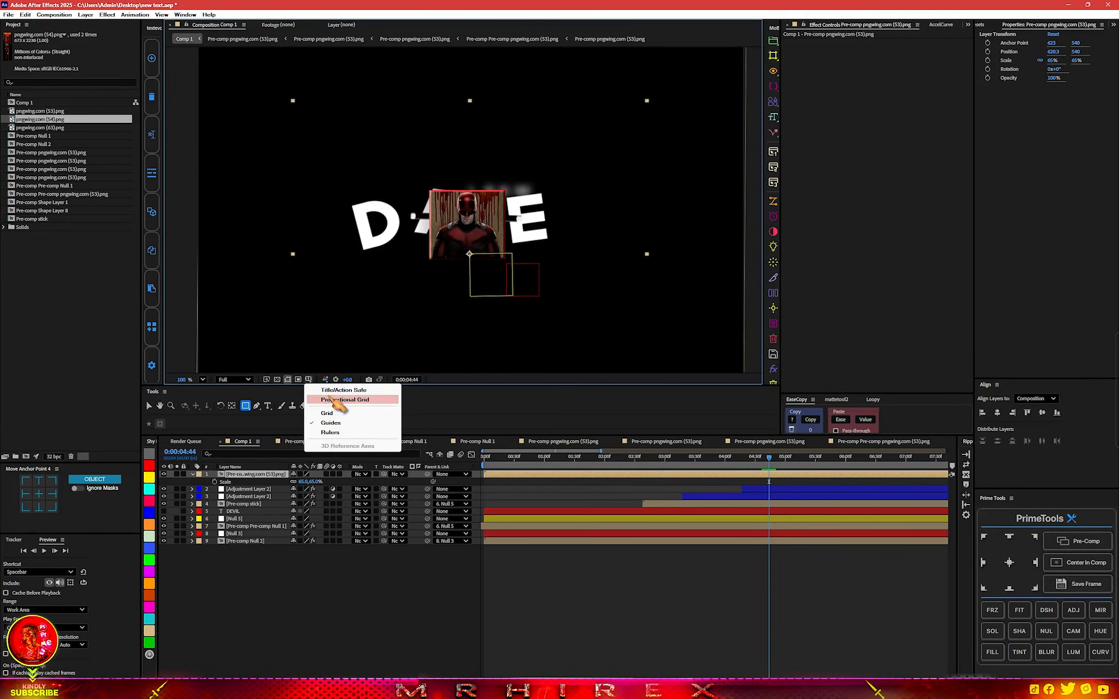
{"action": "left_click", "coordinate": [337, 409]}
{"action": "mouse_move", "coordinate": [401, 175]}
{"action": "left_mouse_down"}
{"action": "mouse_move", "coordinate": [481, 224]}
{"action": "mouse_move", "coordinate": [472, 306]}
{"action": "left_mouse_up"}
- Duplicate the masked panel with green and red labels for the two copies, and invert the lower copy's mask
{"action": "left_click", "coordinate": [240, 476]}
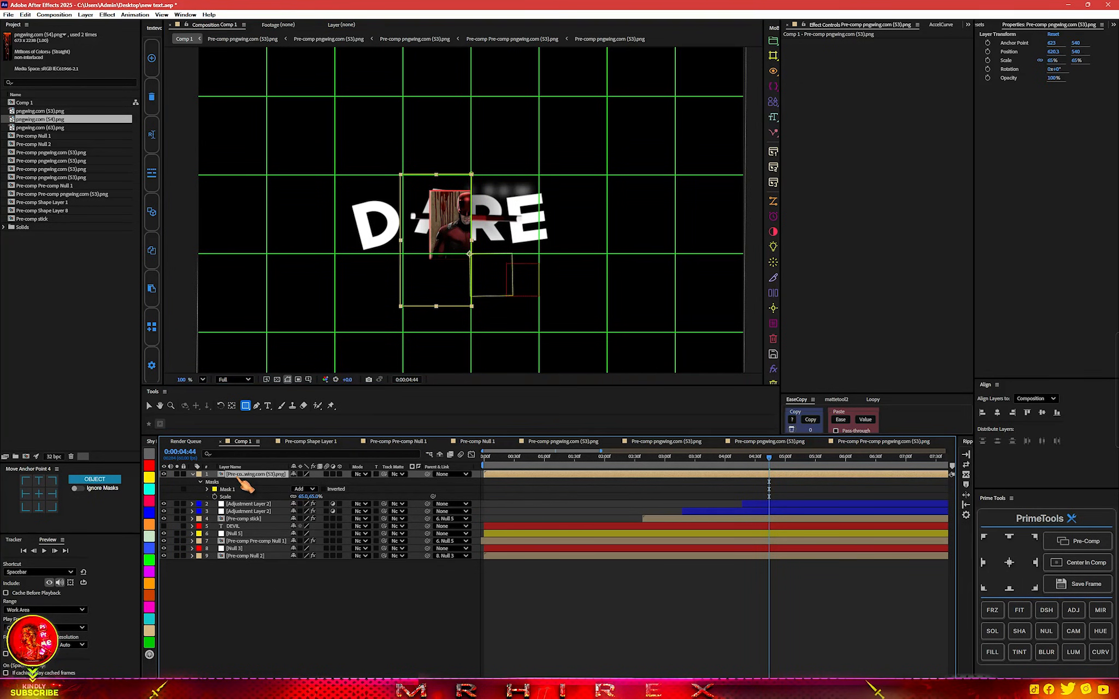
{"action": "key", "text": "ctrl+d"}
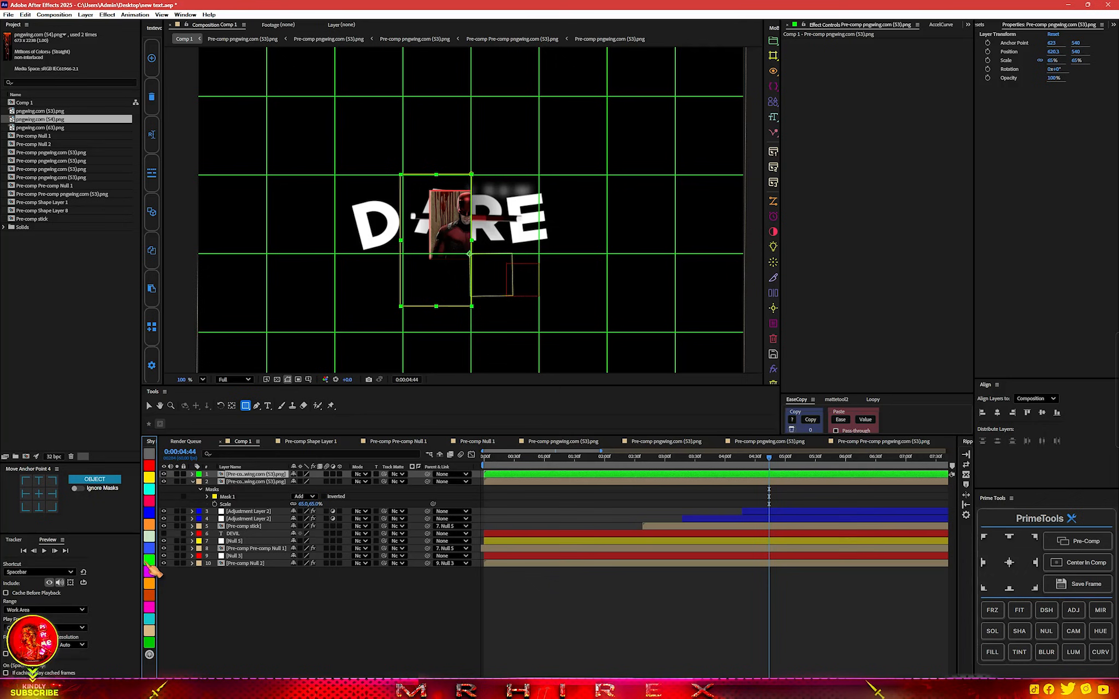
{"action": "left_click", "coordinate": [256, 483]}
{"action": "left_click", "coordinate": [149, 501]}
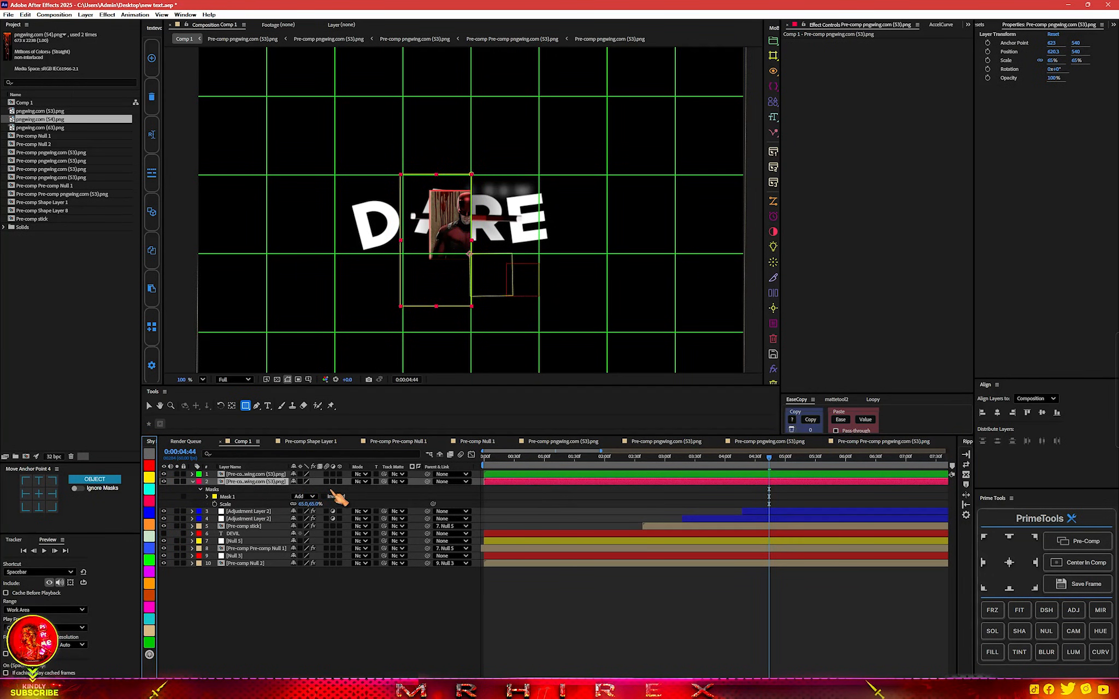
{"action": "left_click", "coordinate": [323, 496]}
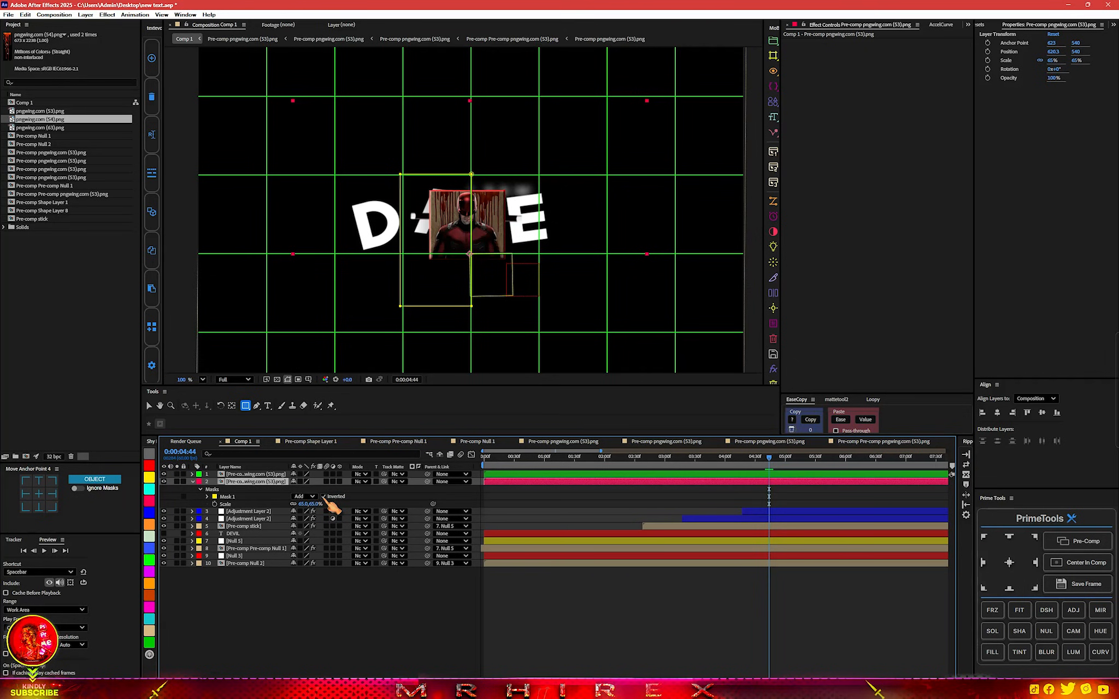
- Hide the proportional grid and move the two panel halves' anchor points onto either side of the character
{"action": "left_click", "coordinate": [364, 604]}
{"action": "left_click", "coordinate": [288, 379]}
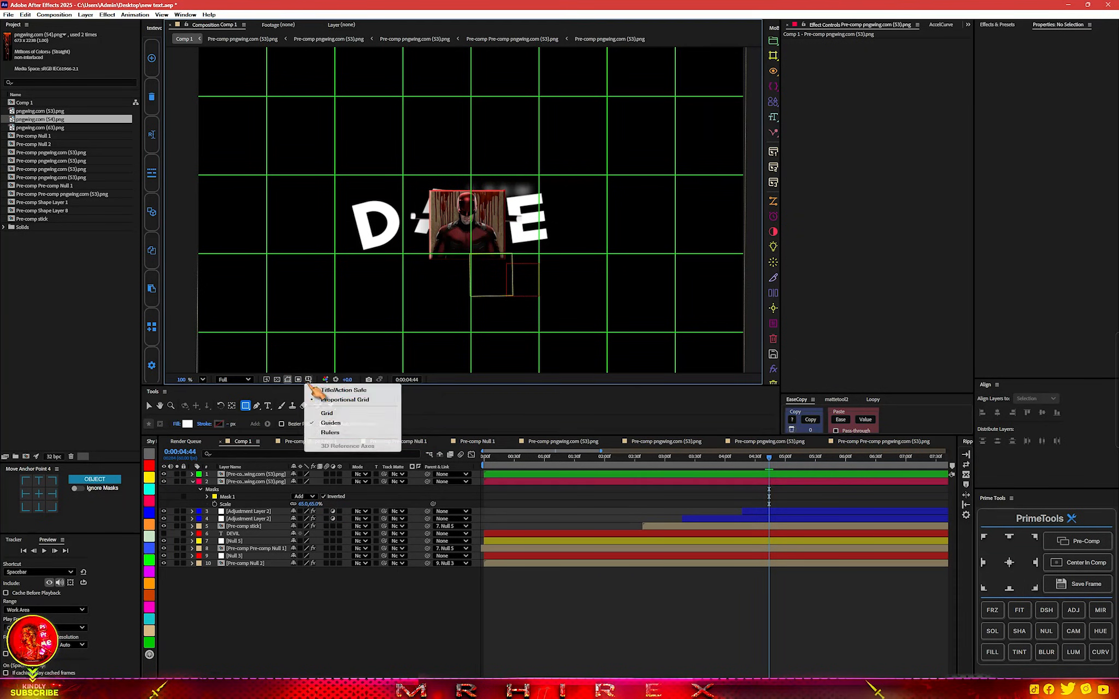
{"action": "left_click", "coordinate": [333, 423]}
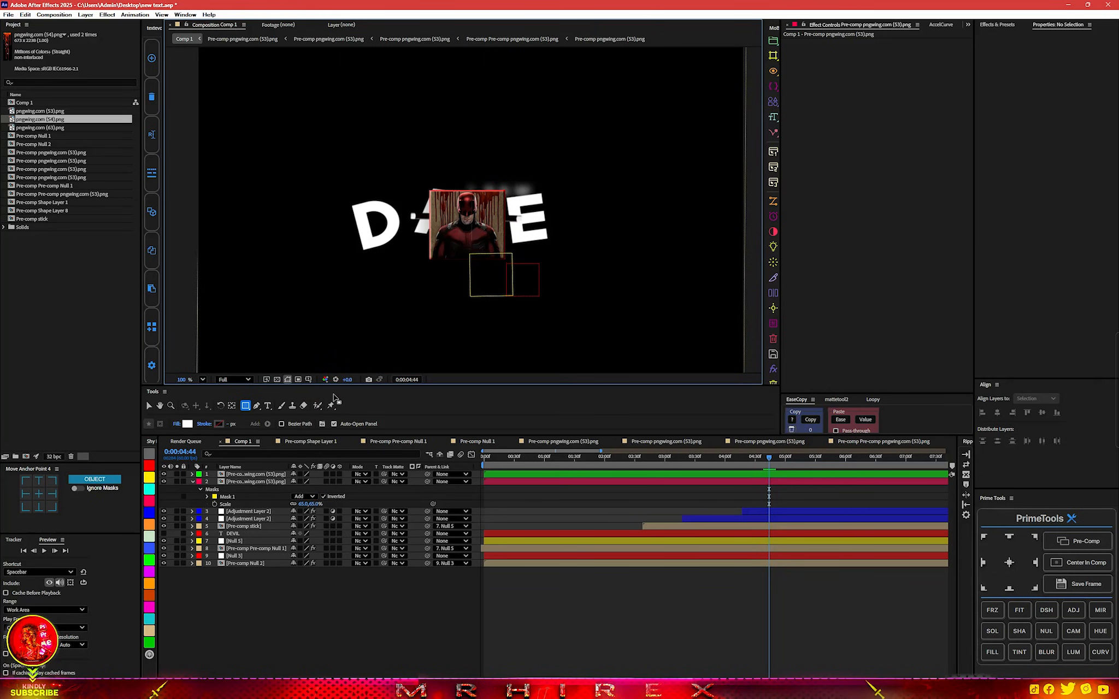
{"action": "scroll", "coordinate": [506, 229], "scroll_direction": "up", "scroll_amount": 2}
{"action": "left_click_drag", "start_coordinate": [471, 268], "coordinate": [495, 232]}
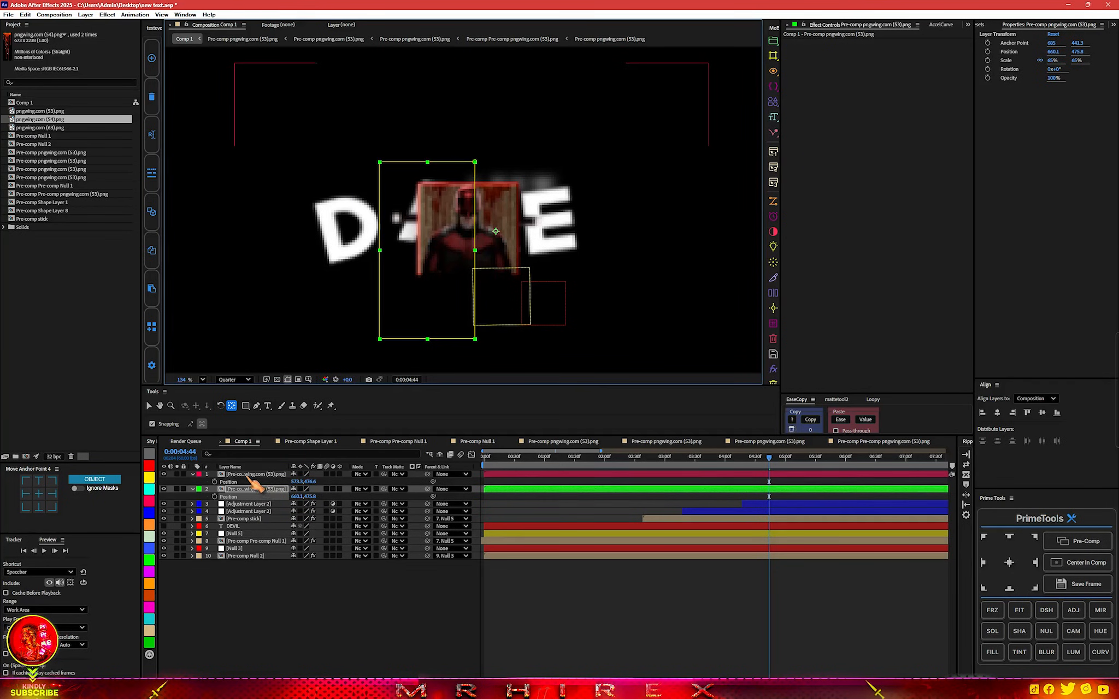
- Add Position and Rotation keyframes to both panel halves at 0:00:04:44
{"action": "left_click", "coordinate": [250, 476]}
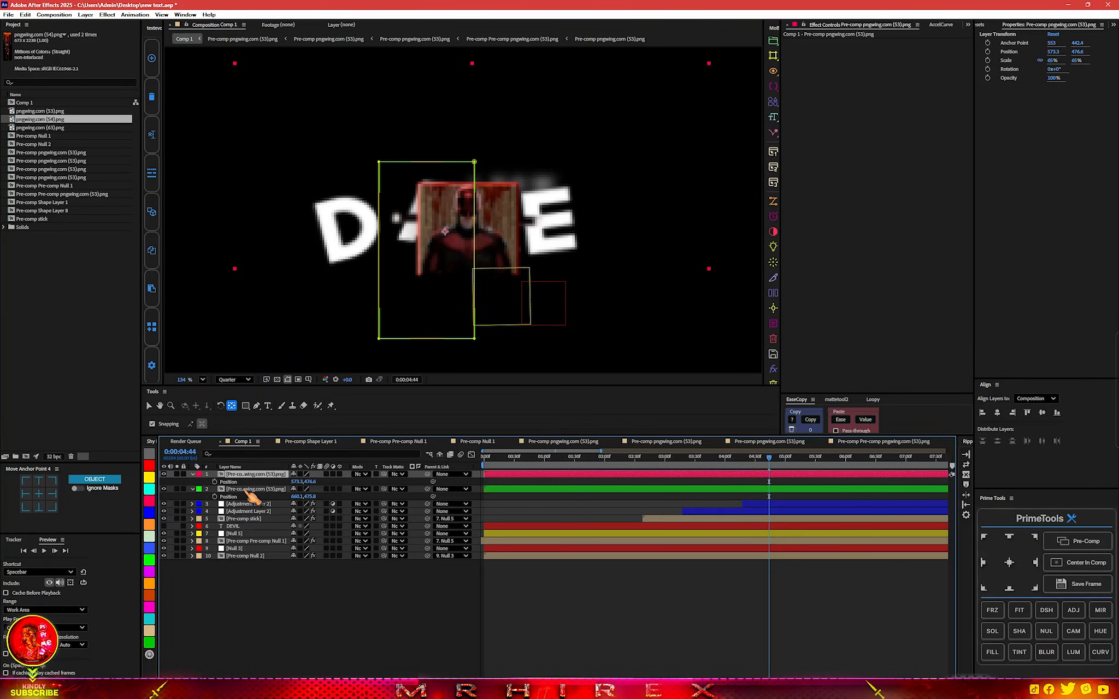
{"action": "left_click", "coordinate": [246, 491], "text": "shift"}
{"action": "left_click", "coordinate": [214, 482]}
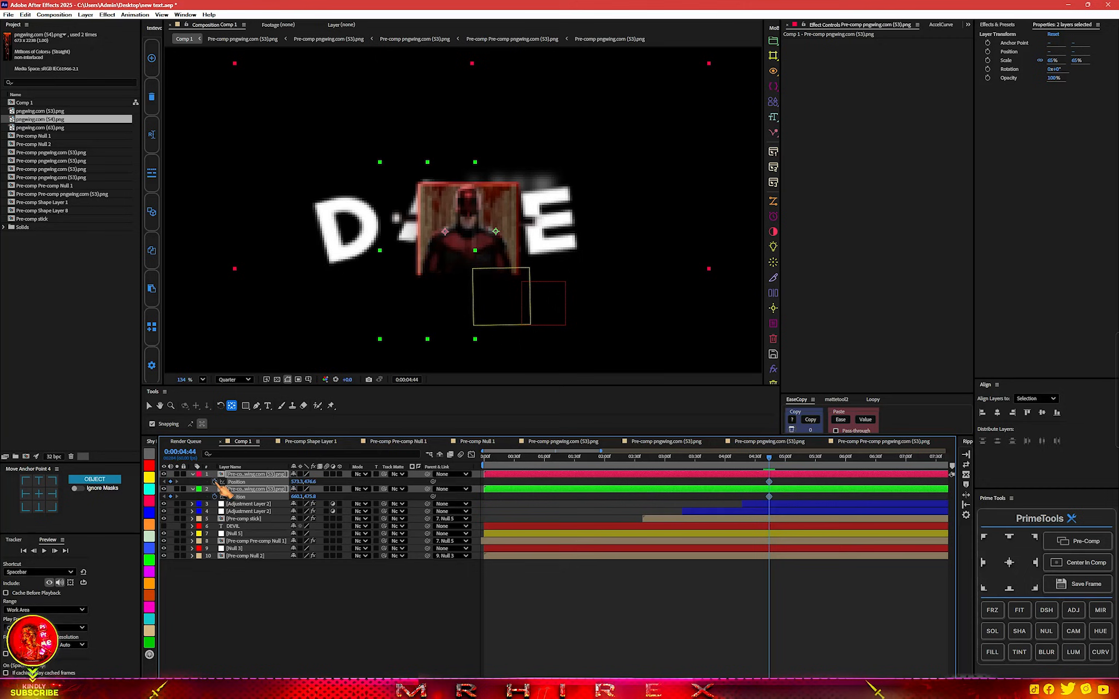
{"action": "key", "text": "r"}
{"action": "left_click", "coordinate": [215, 481]}
- At 0:00:03:03, move the green panel half out to the right of the I SAW text
{"action": "key", "text": "minus"}
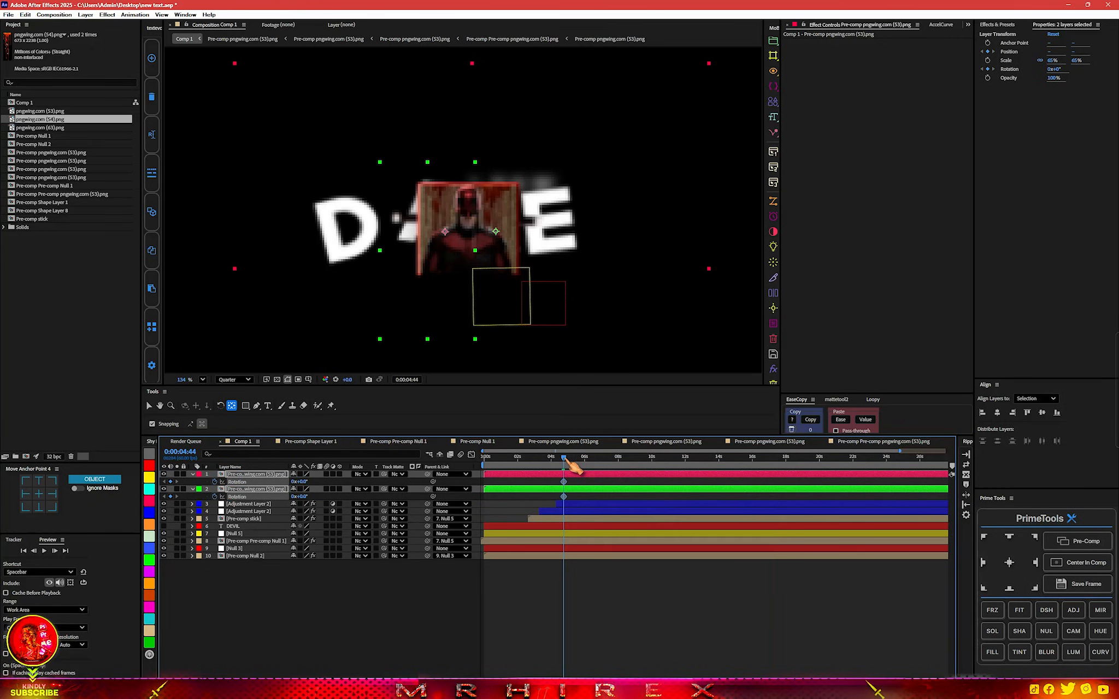
{"action": "left_click_drag", "start_coordinate": [568, 462], "coordinate": [536, 464]}
{"action": "scroll", "coordinate": [555, 317], "scroll_direction": "down", "scroll_amount": 3}
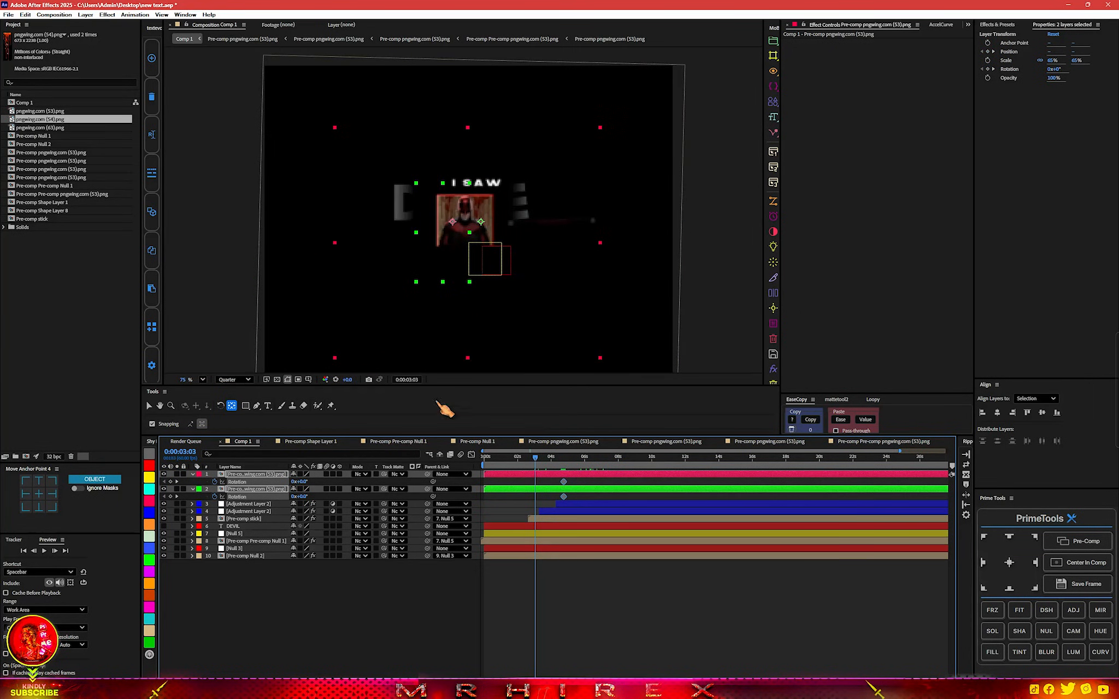
{"action": "left_click", "coordinate": [148, 405]}
{"action": "scroll", "coordinate": [443, 306], "scroll_direction": "up", "scroll_amount": 3}
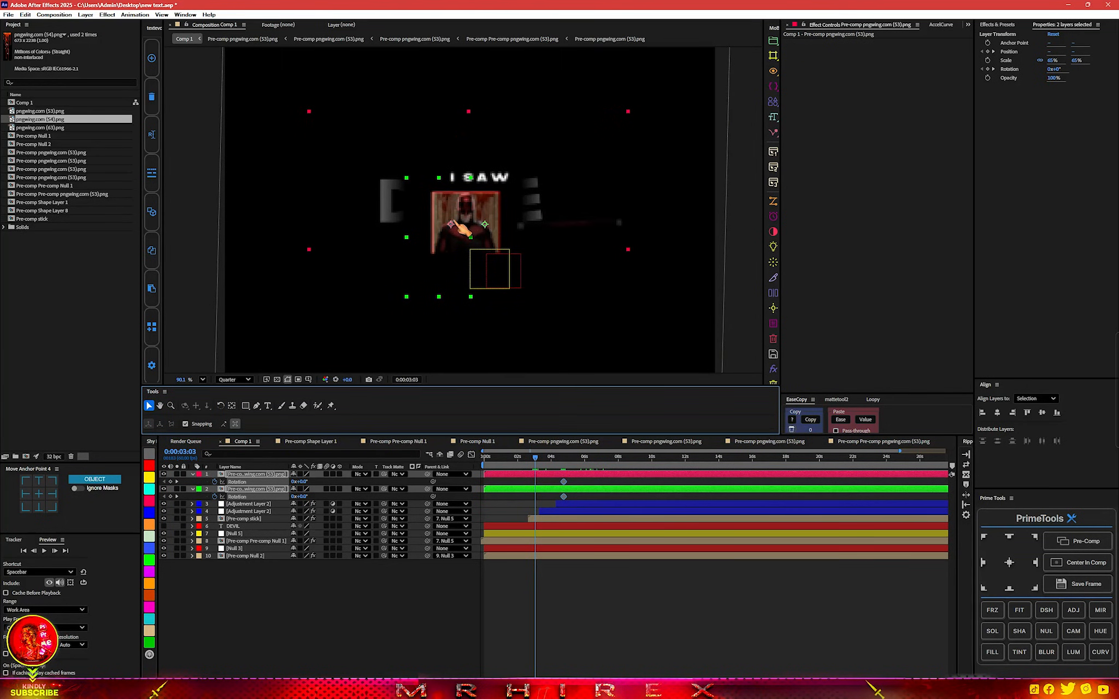
{"action": "left_click_drag", "start_coordinate": [452, 224], "coordinate": [470, 223]}
{"action": "key", "text": "ctrl+z"}
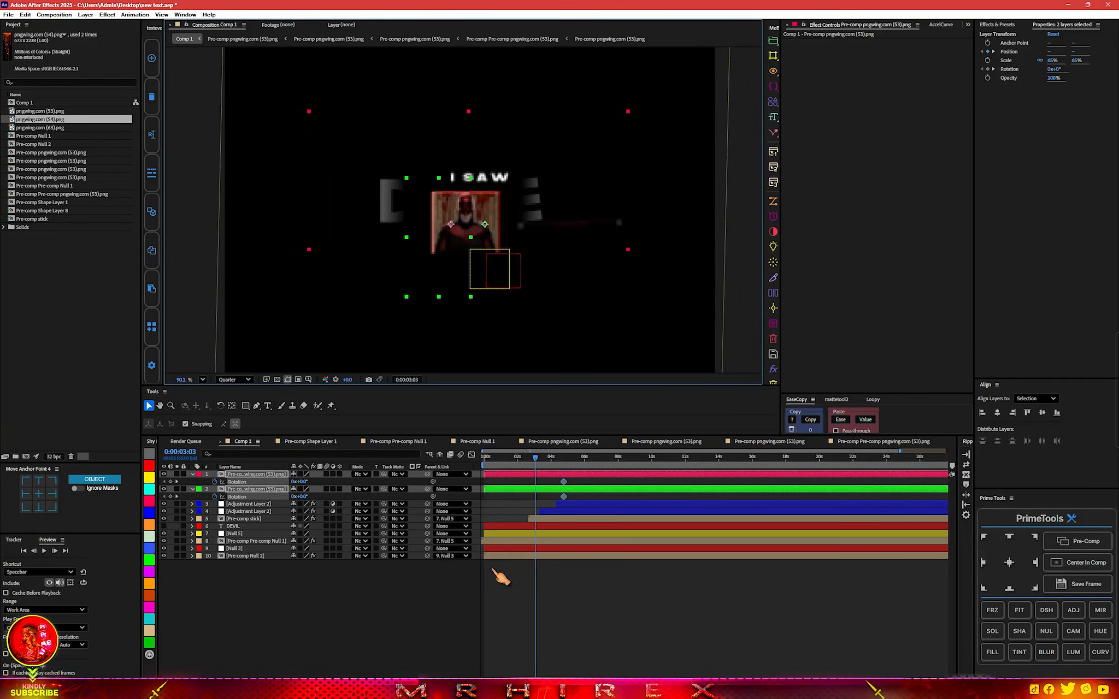
{"action": "left_click", "coordinate": [317, 592]}
{"action": "left_click", "coordinate": [245, 489]}
{"action": "left_click_drag", "start_coordinate": [451, 229], "coordinate": [568, 213]}
- Move the red panel half out to the left of the letter D and shift the green half slightly farther right
{"action": "left_click", "coordinate": [273, 474]}
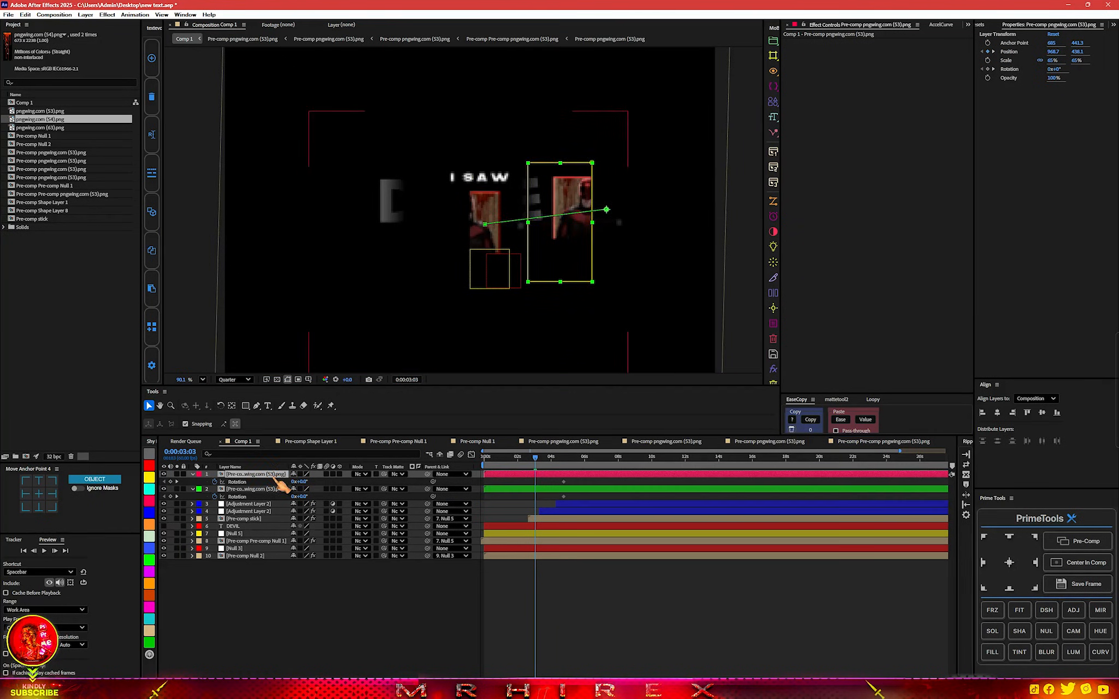
{"action": "left_click_drag", "start_coordinate": [446, 227], "coordinate": [336, 220]}
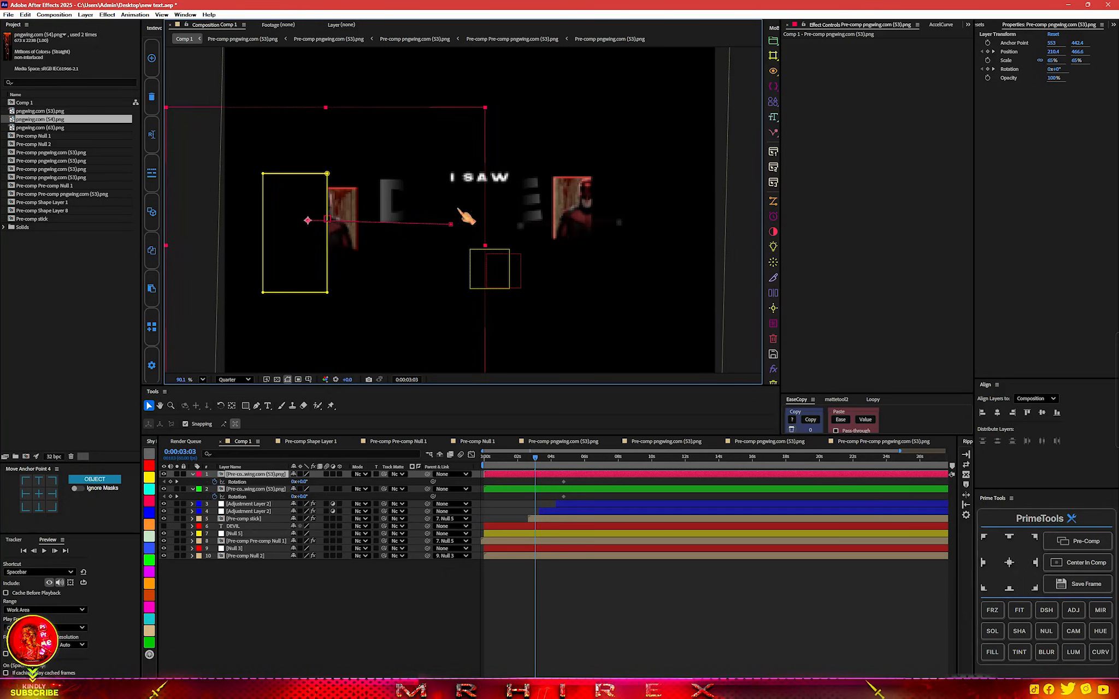
{"action": "left_click", "coordinate": [584, 217]}
{"action": "left_click_drag", "start_coordinate": [584, 218], "coordinate": [602, 216]}
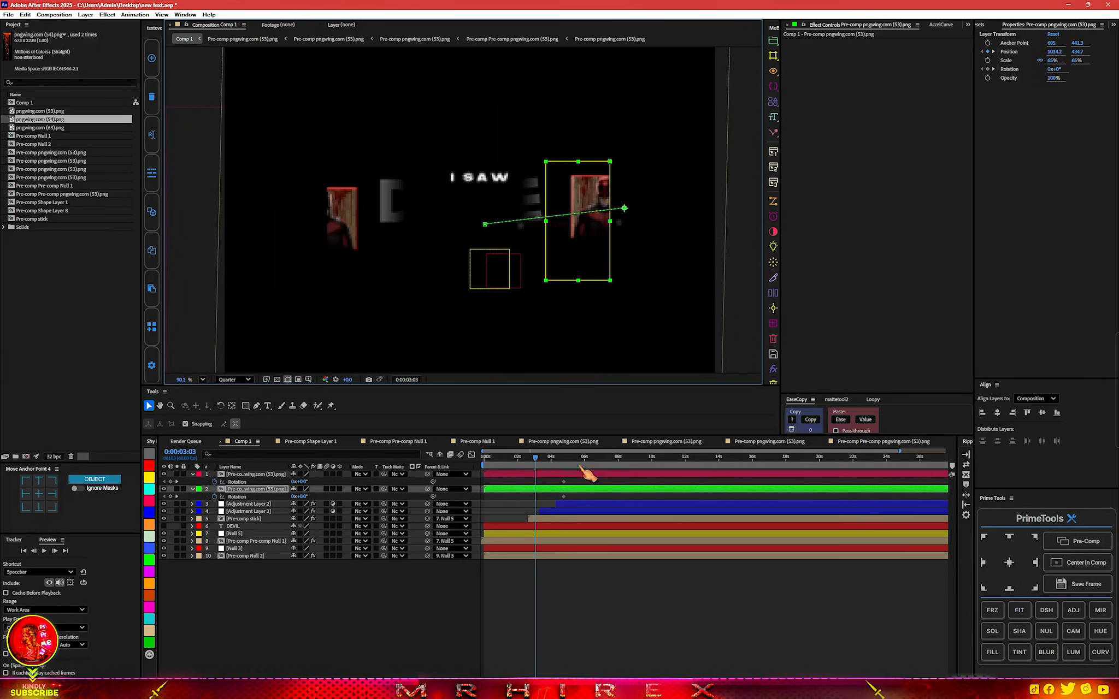
- Adjust the red panel half's rotation at the start of its move and preview the animation
{"action": "left_click_drag", "start_coordinate": [304, 482], "coordinate": [267, 497]}
{"action": "key", "text": "ctrl+Up"}
{"action": "key", "text": "space"}
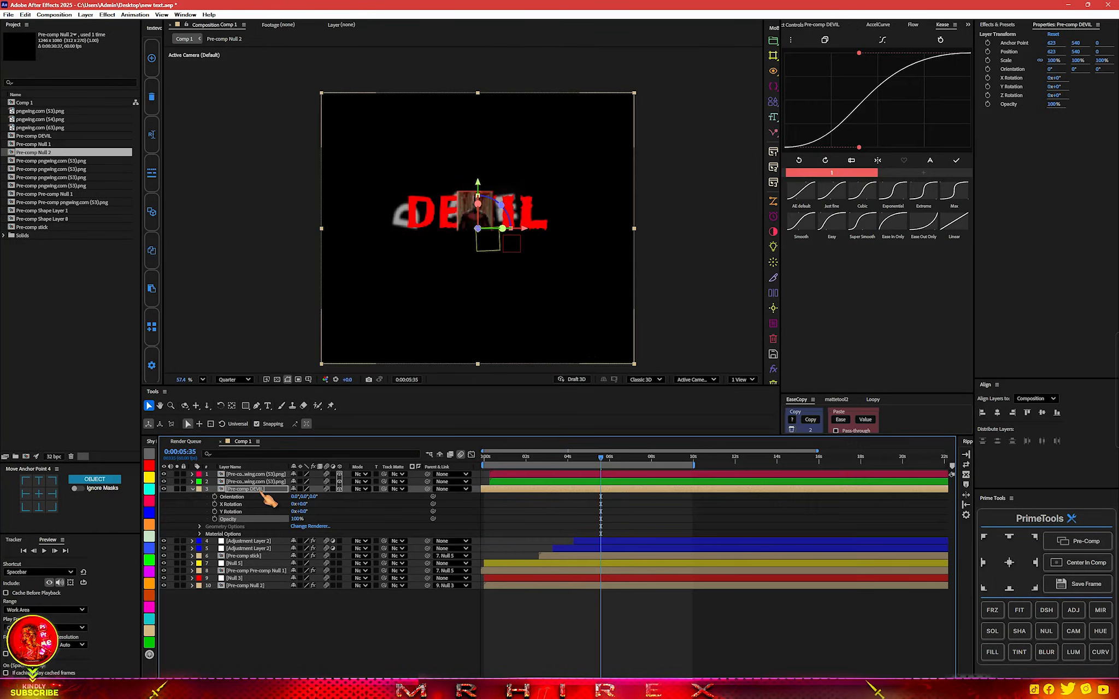
- Add a null object above the DEVIL pre-comp and parent the DEVIL layer and both panel halves to it
{"action": "right_click", "coordinate": [283, 501]}
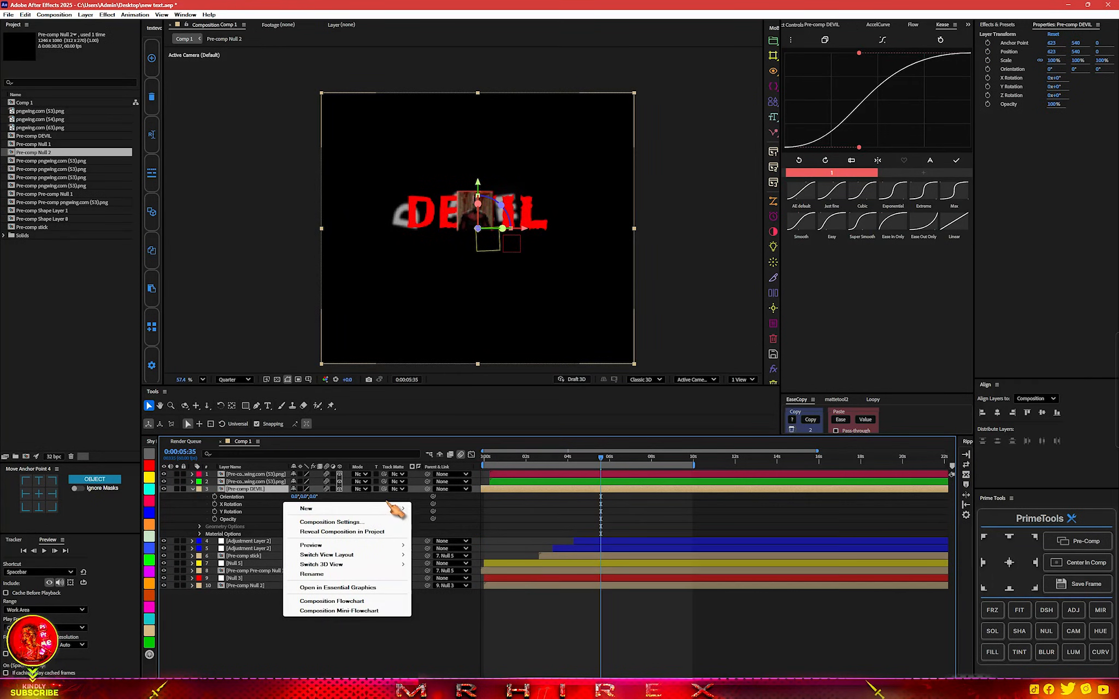
{"action": "mouse_move", "coordinate": [402, 510]}
{"action": "left_click", "coordinate": [441, 561]}
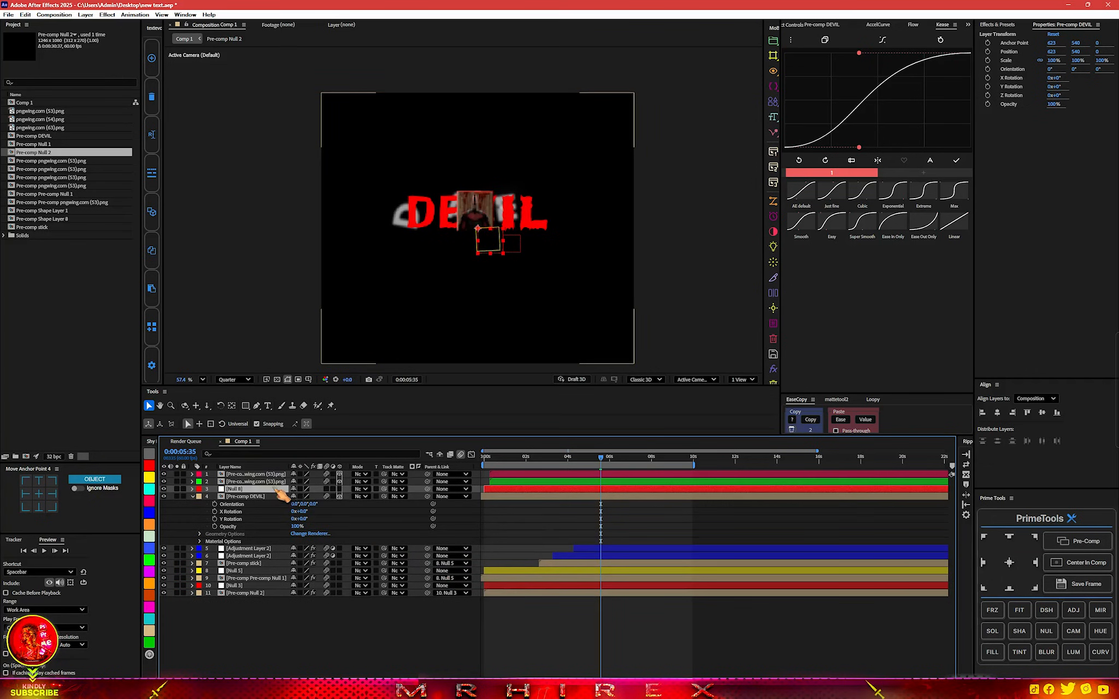
{"action": "left_click", "coordinate": [270, 496]}
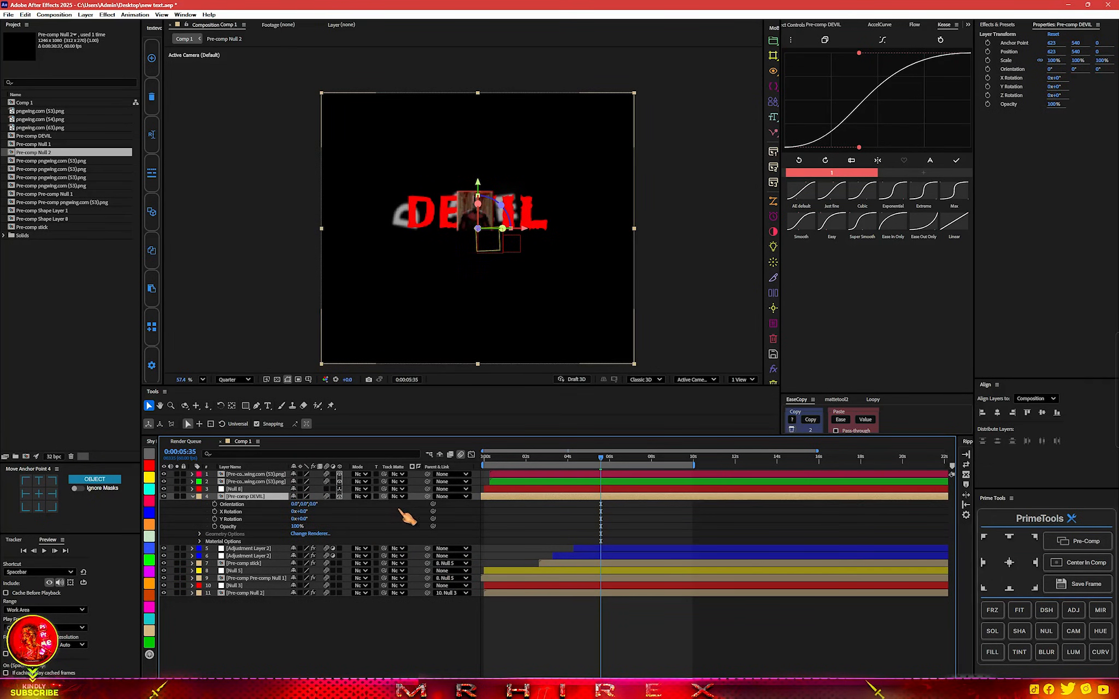
{"action": "left_click_drag", "start_coordinate": [271, 511], "coordinate": [240, 490]}
{"action": "left_click", "coordinate": [278, 474]}
{"action": "left_click", "coordinate": [279, 482], "text": "shift"}
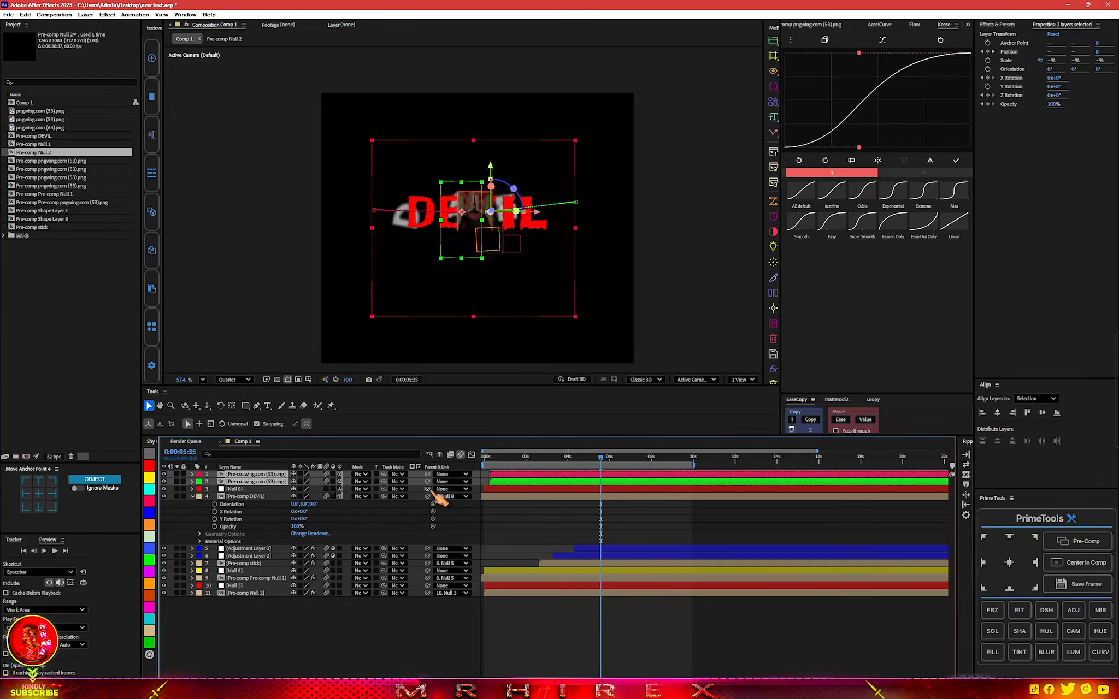
{"action": "left_click_drag", "start_coordinate": [429, 481], "coordinate": [254, 489]}
{"action": "left_click", "coordinate": [252, 497]}
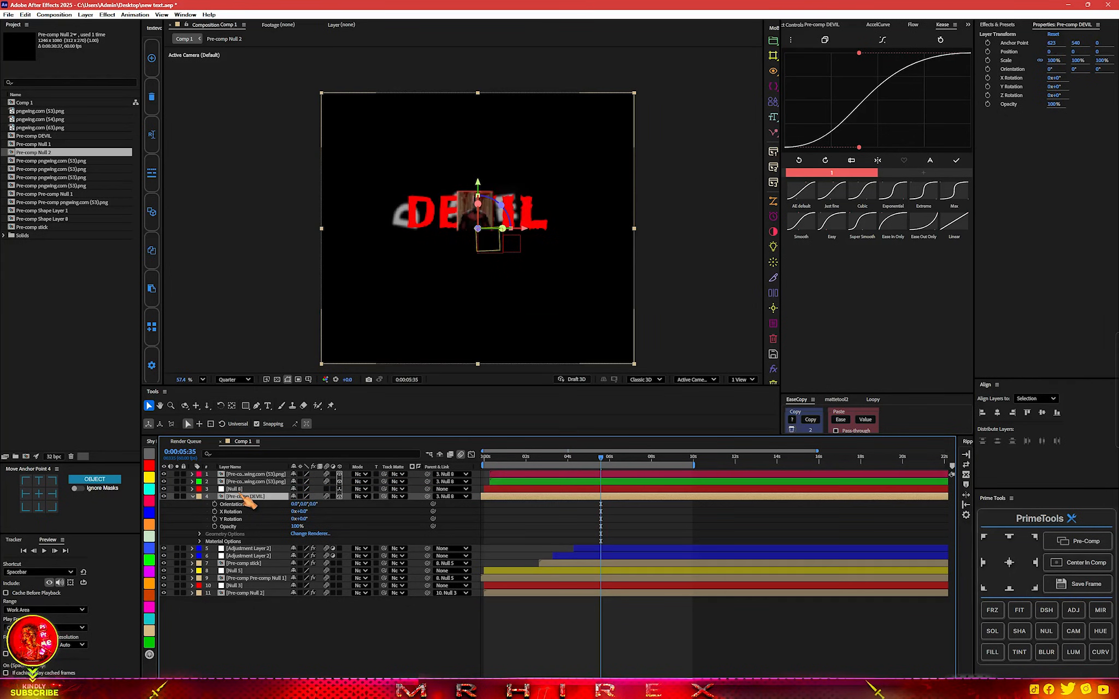
- Keyframe the new null's Position at 0:00:05:35, and at 0:00:07:00 set its Y to 582 and Z to -333
{"action": "left_click", "coordinate": [243, 489]}
{"action": "key", "text": "p"}
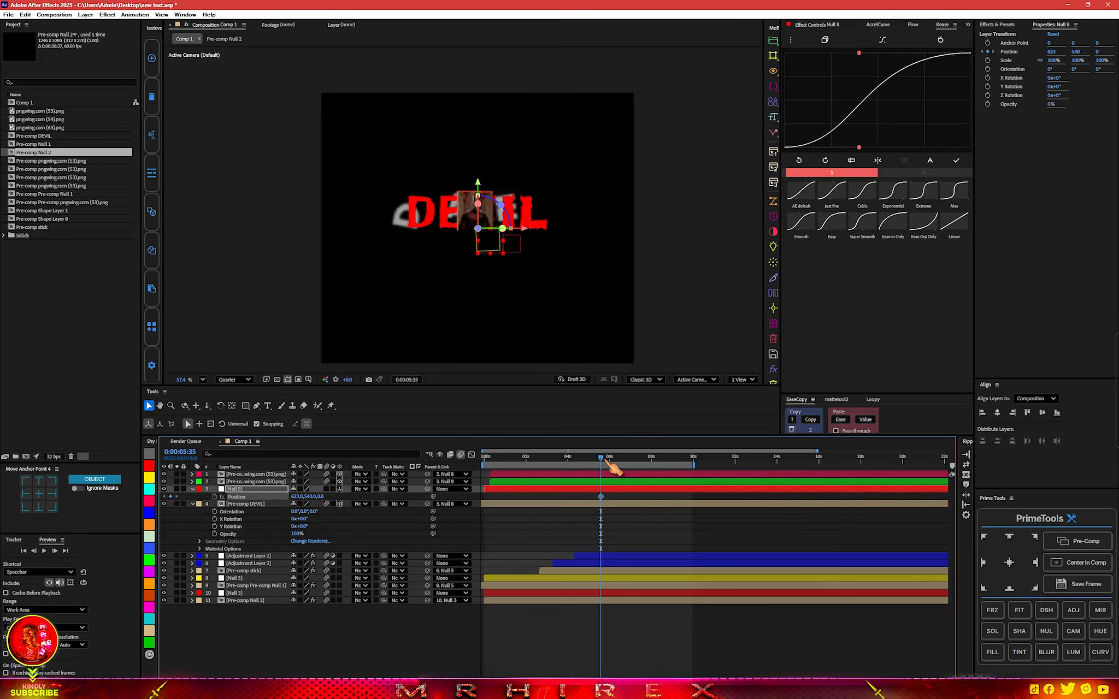
{"action": "left_click", "coordinate": [631, 460]}
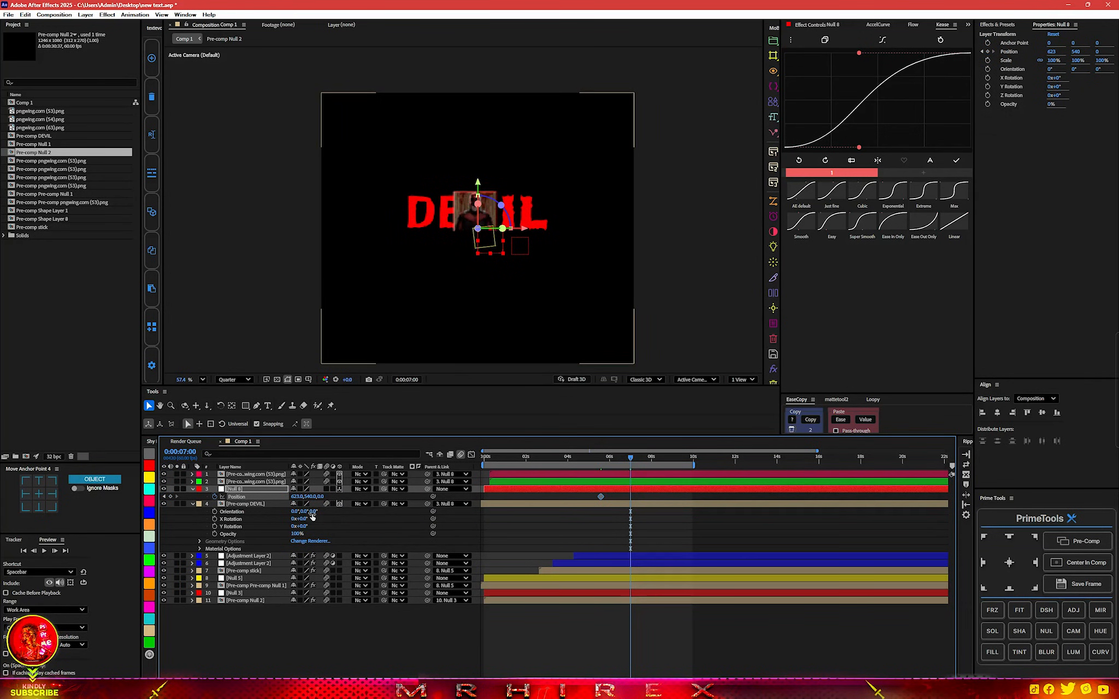
{"action": "left_click_drag", "start_coordinate": [319, 496], "coordinate": [290, 501]}
{"action": "left_click_drag", "start_coordinate": [285, 500], "coordinate": [177, 499]}
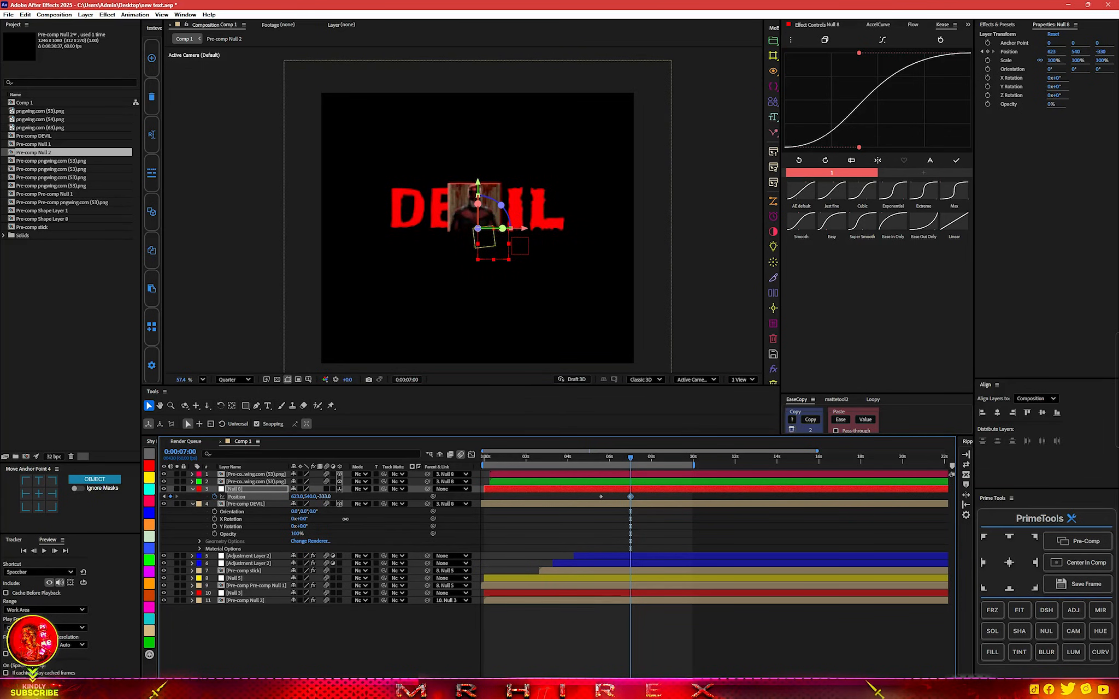
{"action": "left_click_drag", "start_coordinate": [318, 497], "coordinate": [335, 494]}
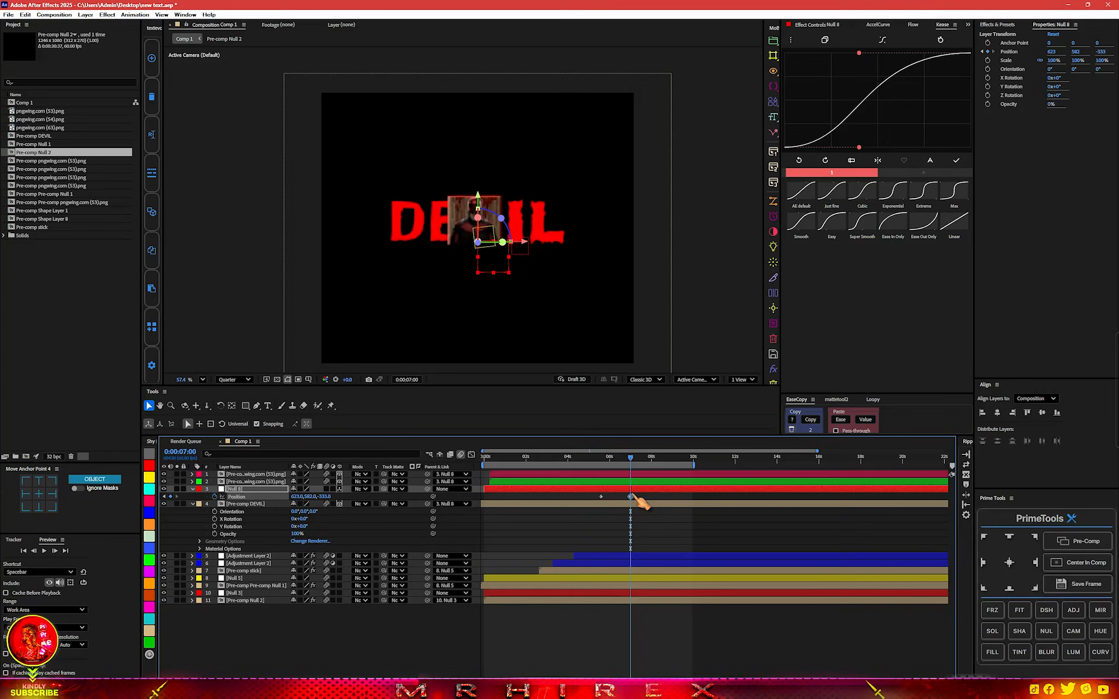
- Move the null's end Position keyframe to just before 8 seconds and ease the motion between its two keyframes
{"action": "left_click_drag", "start_coordinate": [634, 498], "coordinate": [577, 512]}
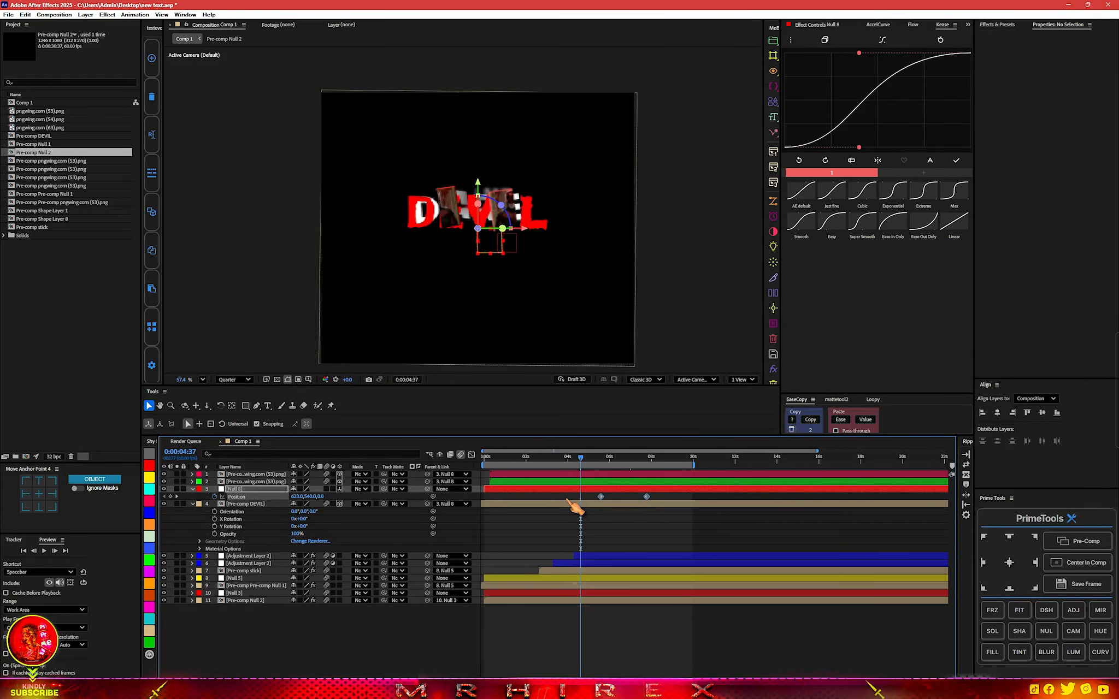
{"action": "left_click", "coordinate": [472, 454]}
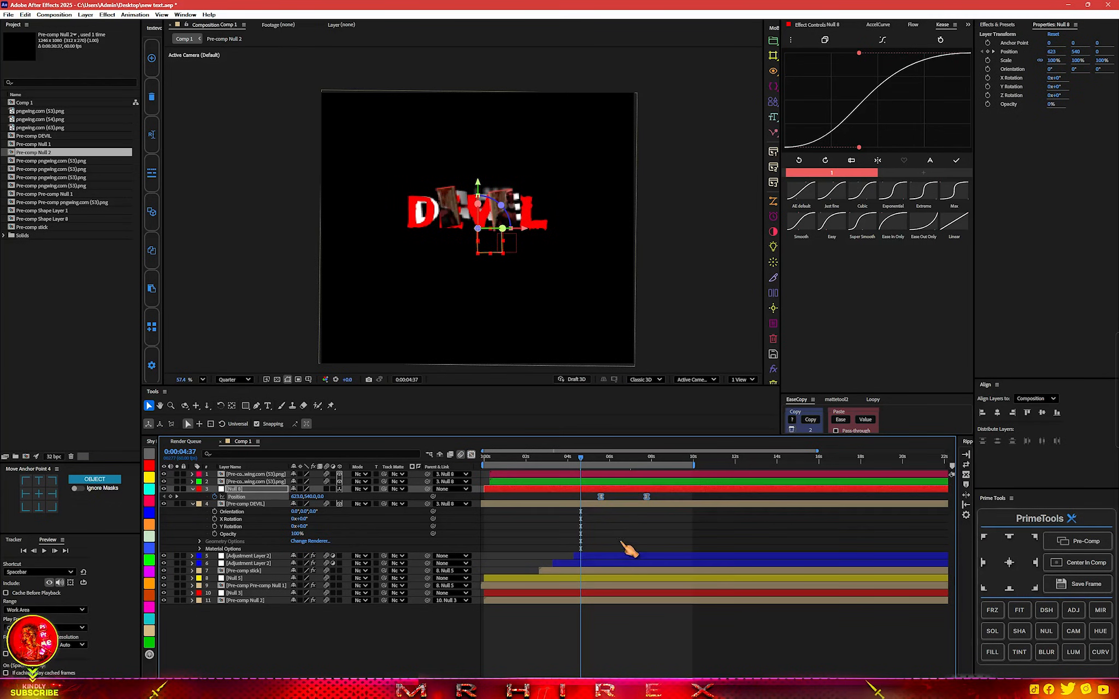
{"action": "scroll", "coordinate": [584, 631], "scroll_direction": "up", "scroll_amount": 2}
{"action": "left_click_drag", "start_coordinate": [584, 631], "coordinate": [699, 651]}
{"action": "left_click", "coordinate": [472, 454]}
- Open the Daredevil picture pre-comp nested two levels inside the red panel half and preview it at full resolution
{"action": "left_click", "coordinate": [262, 484]}
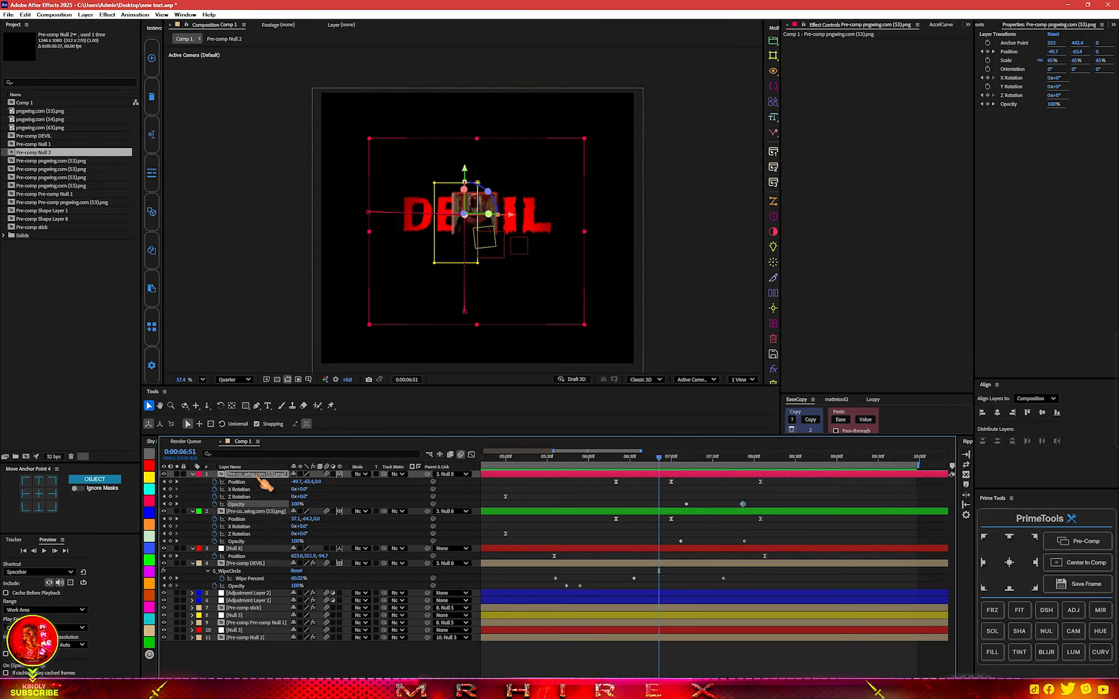
{"action": "double_click", "coordinate": [262, 483]}
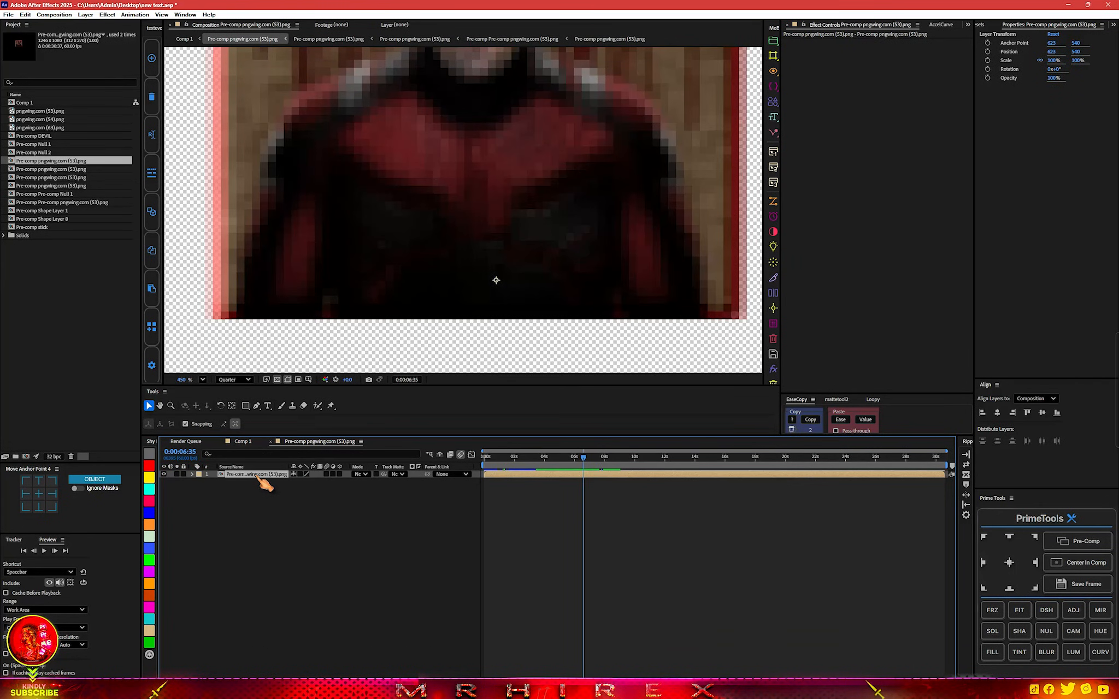
{"action": "scroll", "coordinate": [464, 210], "scroll_direction": "down", "scroll_amount": 4}
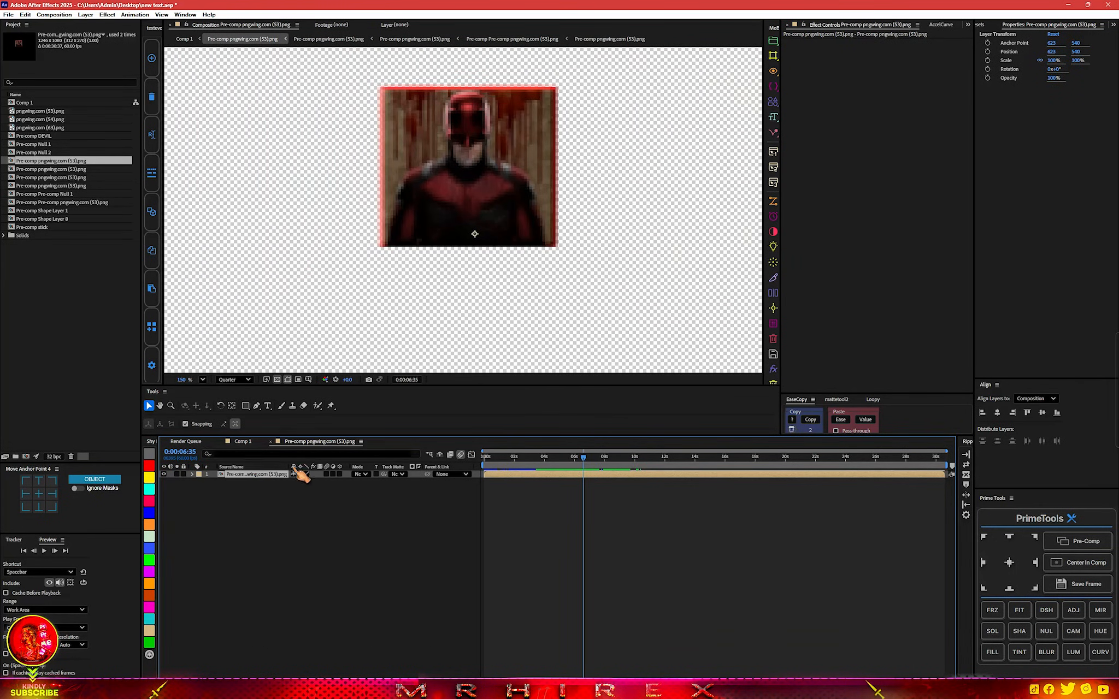
{"action": "double_click", "coordinate": [256, 480]}
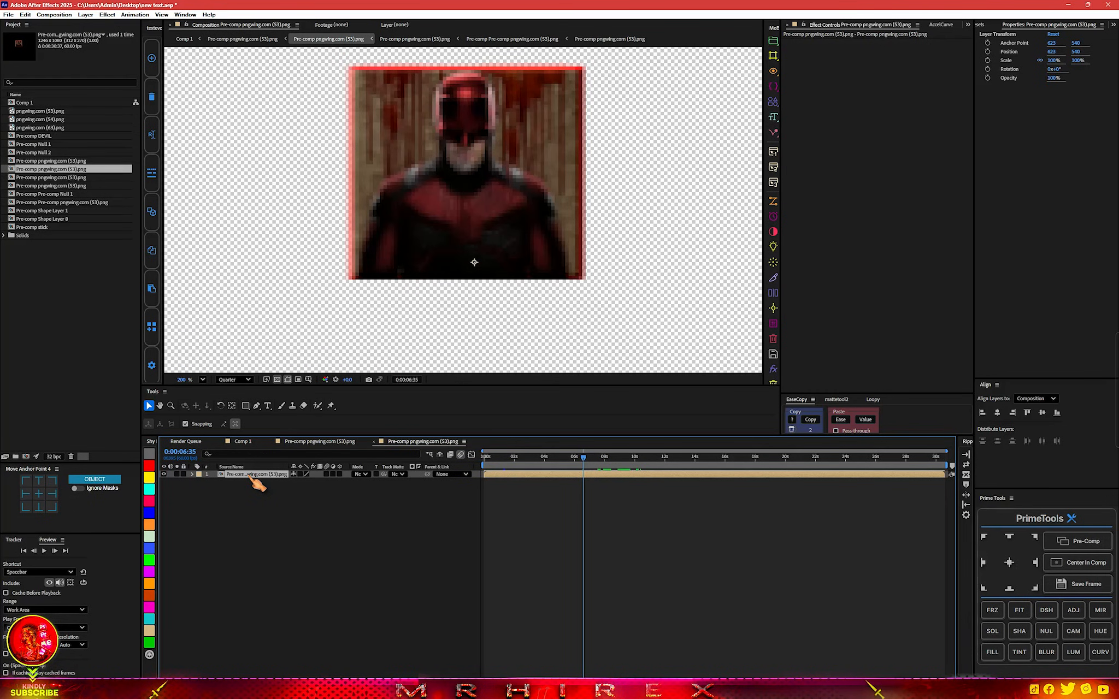
{"action": "scroll", "coordinate": [571, 304], "scroll_direction": "down", "scroll_amount": 2}
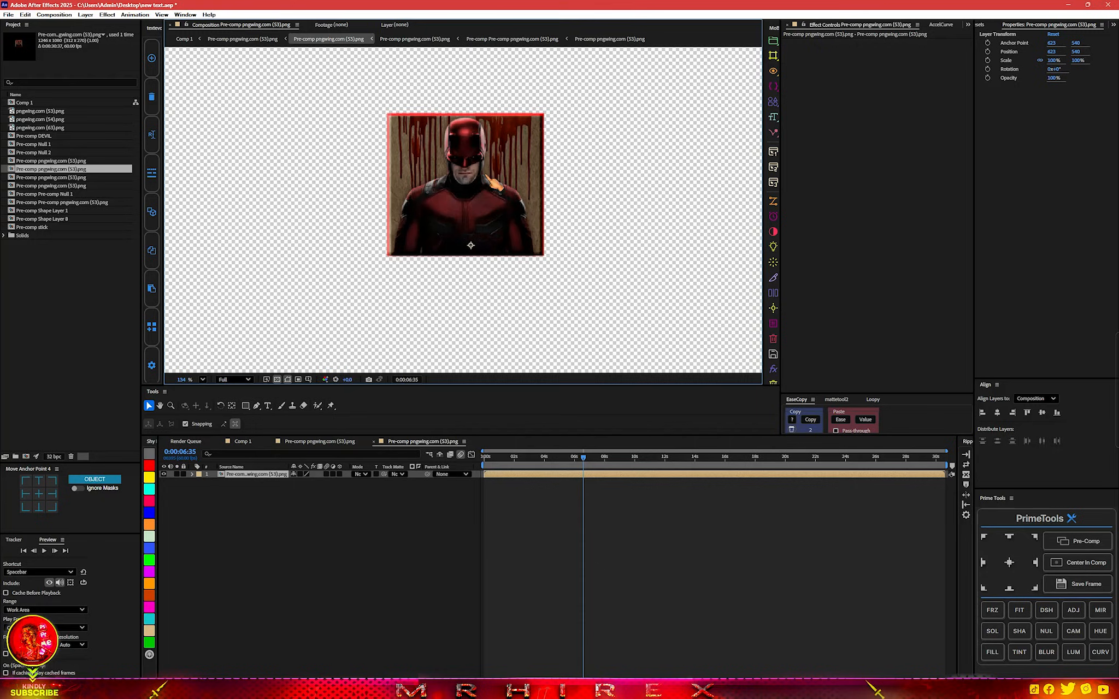
- Draw a white ellipse about 4.6 by 2.1 px over the picture's left eye and trim its layer to start just before 0:00:06:35
{"action": "scroll", "coordinate": [486, 191], "scroll_direction": "up", "scroll_amount": 8}
{"action": "left_click_drag", "start_coordinate": [487, 206], "coordinate": [487, 253]}
{"action": "left_click", "coordinate": [282, 533]}
{"action": "left_click_drag", "start_coordinate": [246, 407], "coordinate": [268, 433]}
{"action": "left_click_drag", "start_coordinate": [473, 193], "coordinate": [492, 202]}
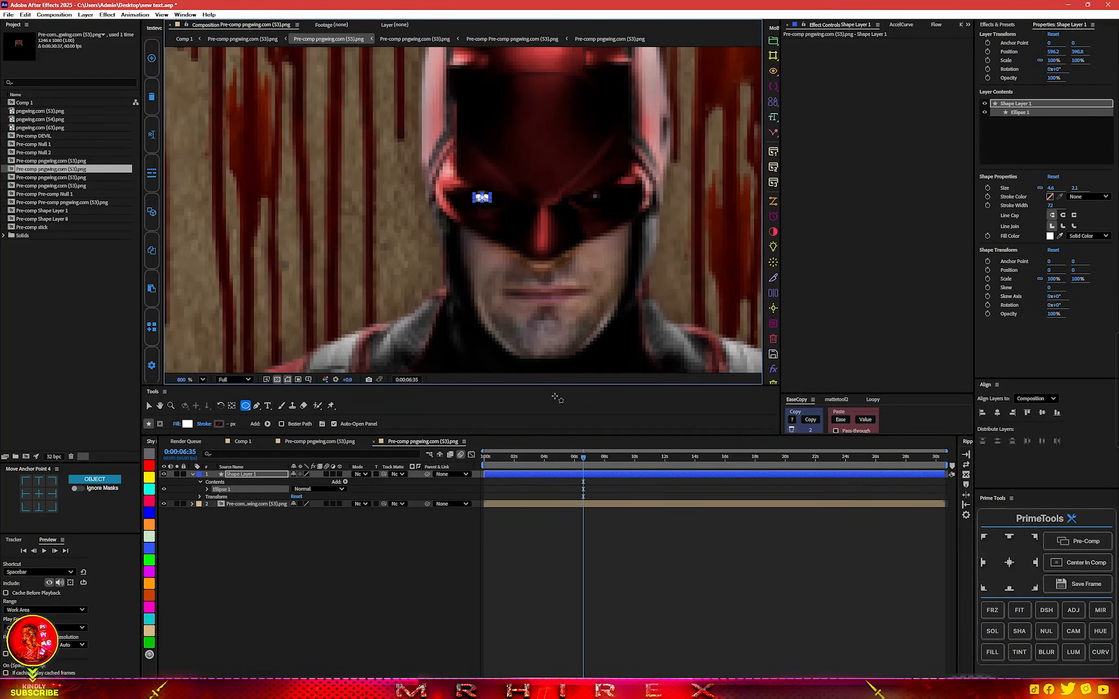
{"action": "left_click_drag", "start_coordinate": [485, 476], "coordinate": [590, 487]}
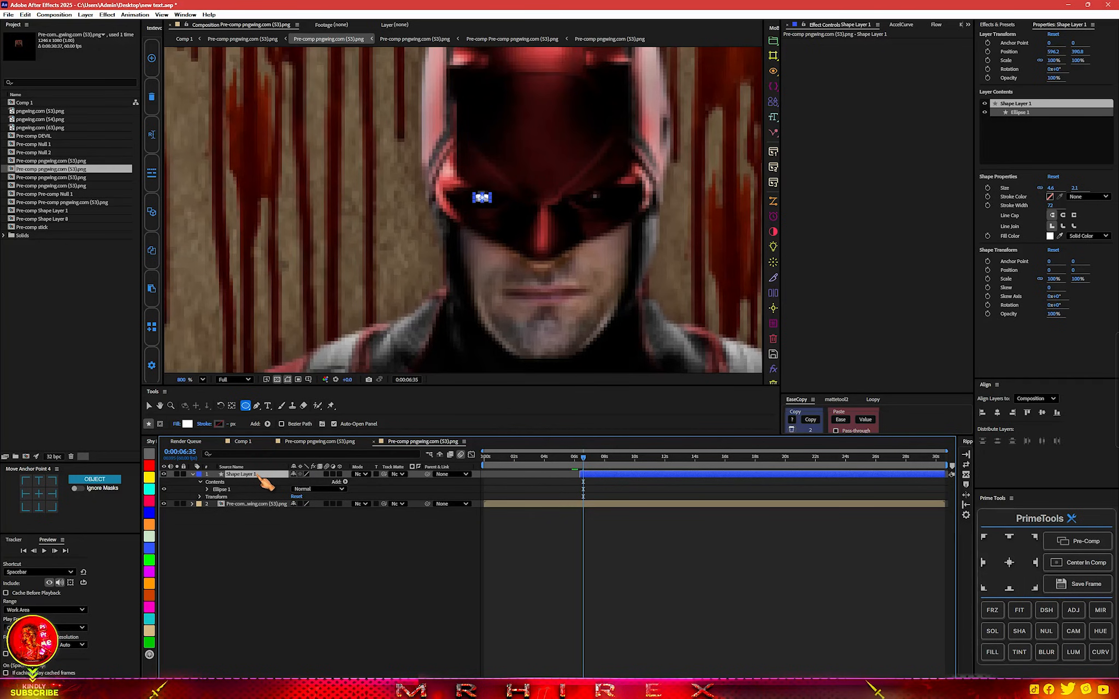
{"action": "left_click", "coordinate": [267, 525]}
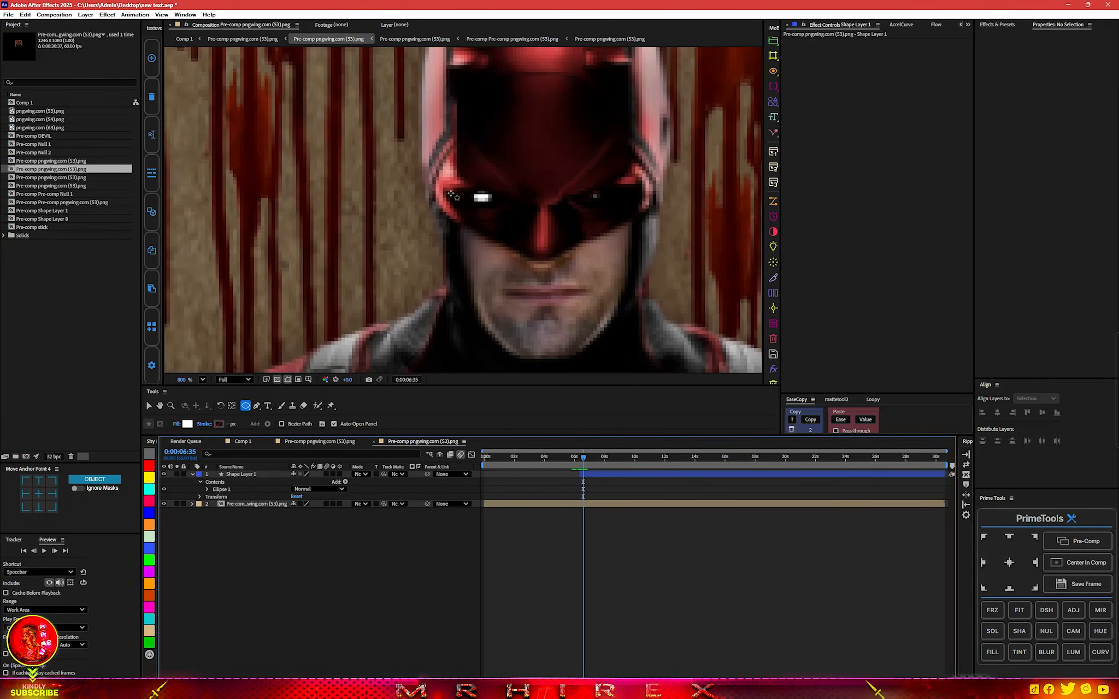
- Change the eye ellipse's fill color to dark red A00704
{"action": "scroll", "coordinate": [528, 188], "scroll_direction": "down", "scroll_amount": 2}
{"action": "scroll", "coordinate": [463, 212], "scroll_direction": "up", "scroll_amount": 2}
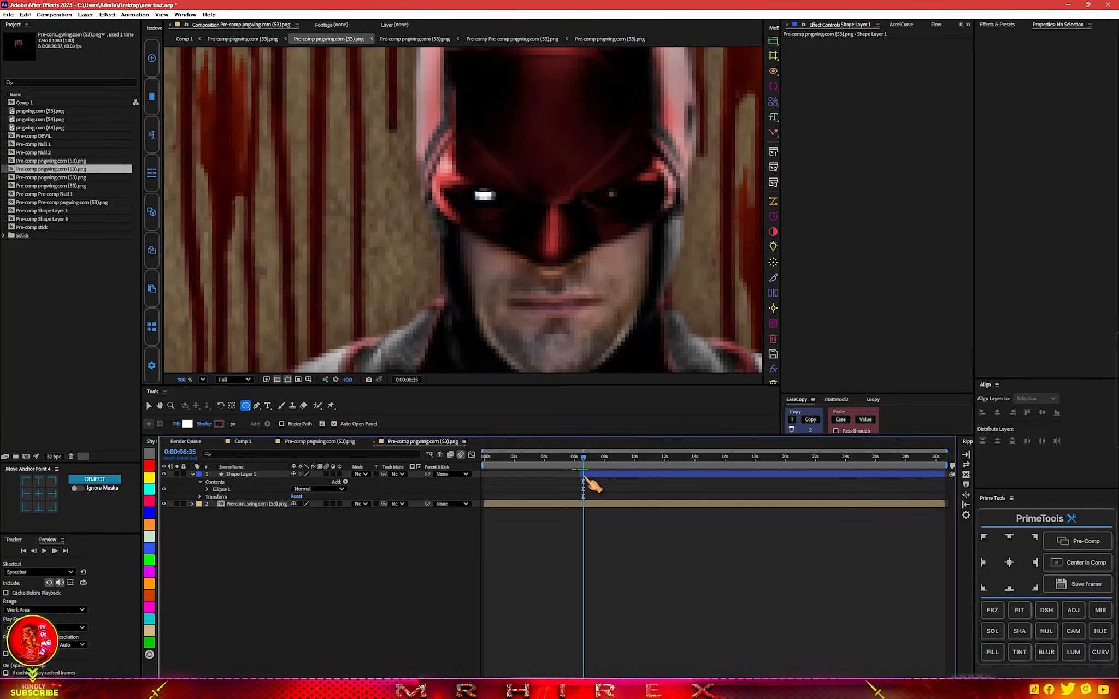
{"action": "left_click", "coordinate": [590, 475]}
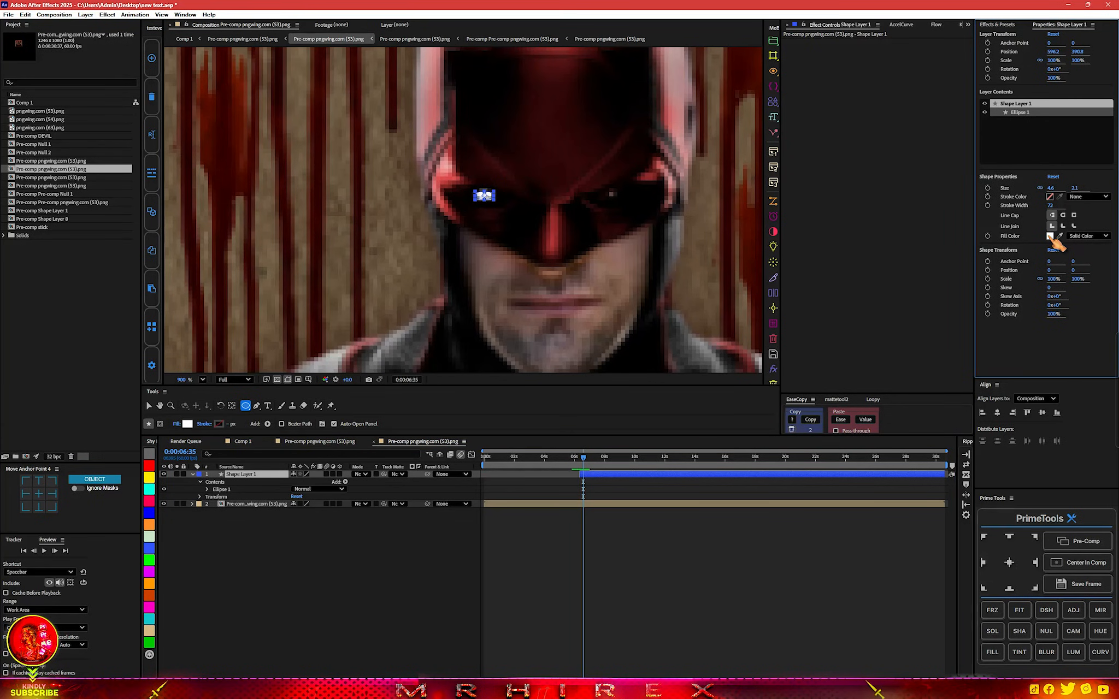
{"action": "left_click", "coordinate": [1049, 236]}
{"action": "left_click", "coordinate": [637, 340]}
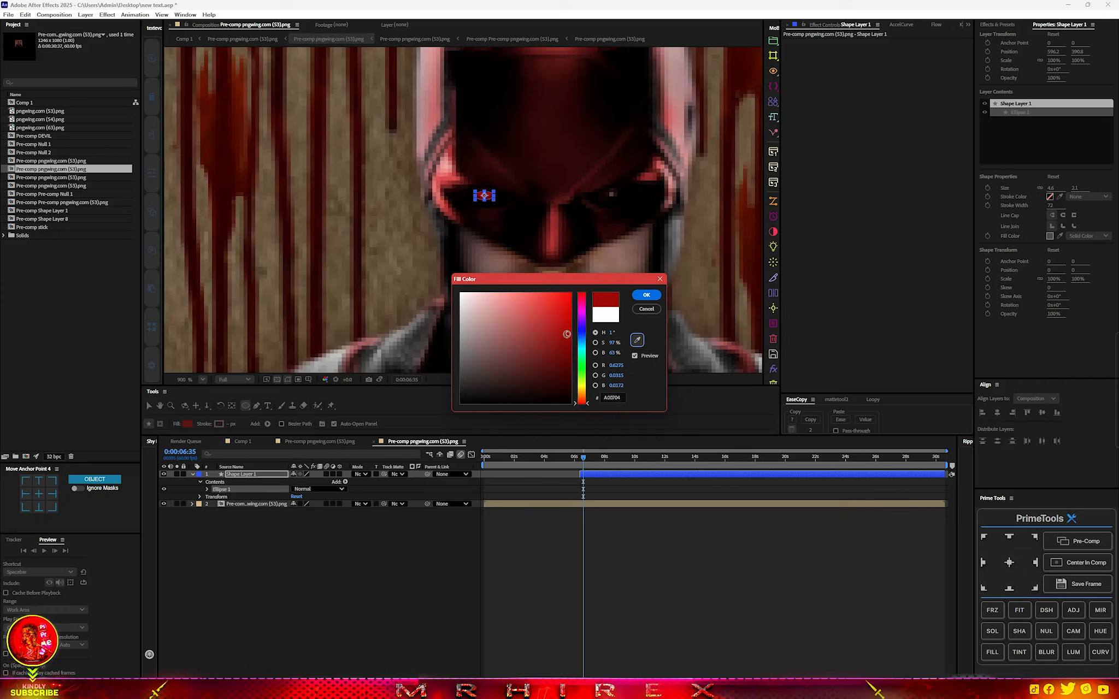
{"action": "left_click", "coordinate": [647, 295]}
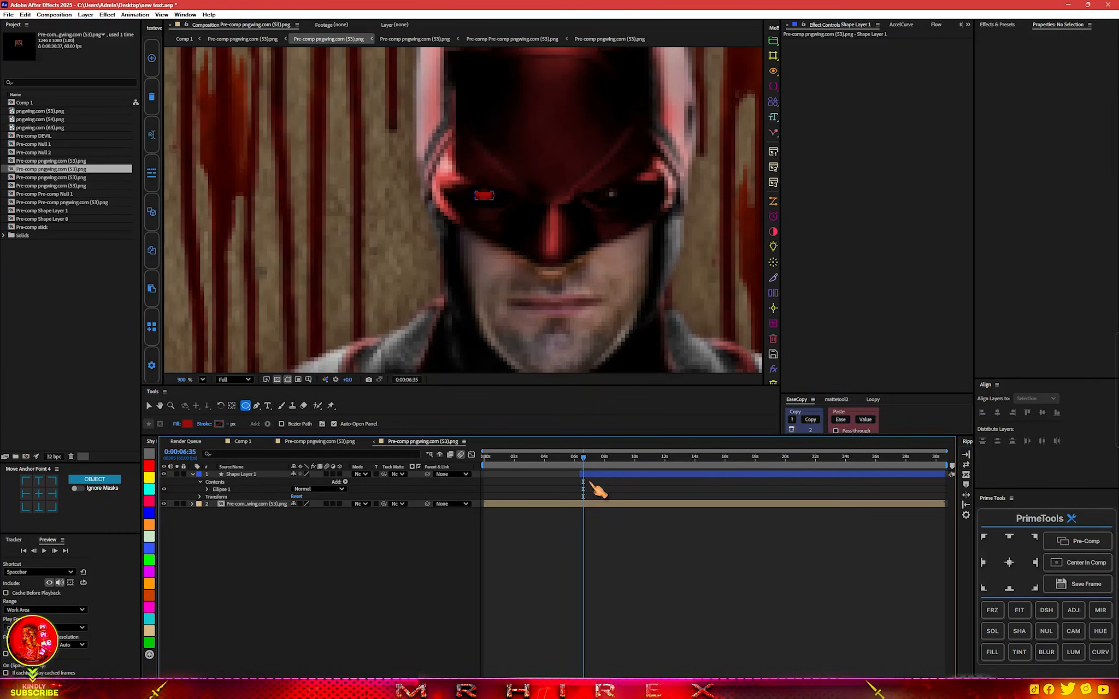
- Apply the Deep Glow 2 effect to the eye shape layer
{"action": "left_click", "coordinate": [588, 475]}
{"action": "key", "text": "ctrl+space"}
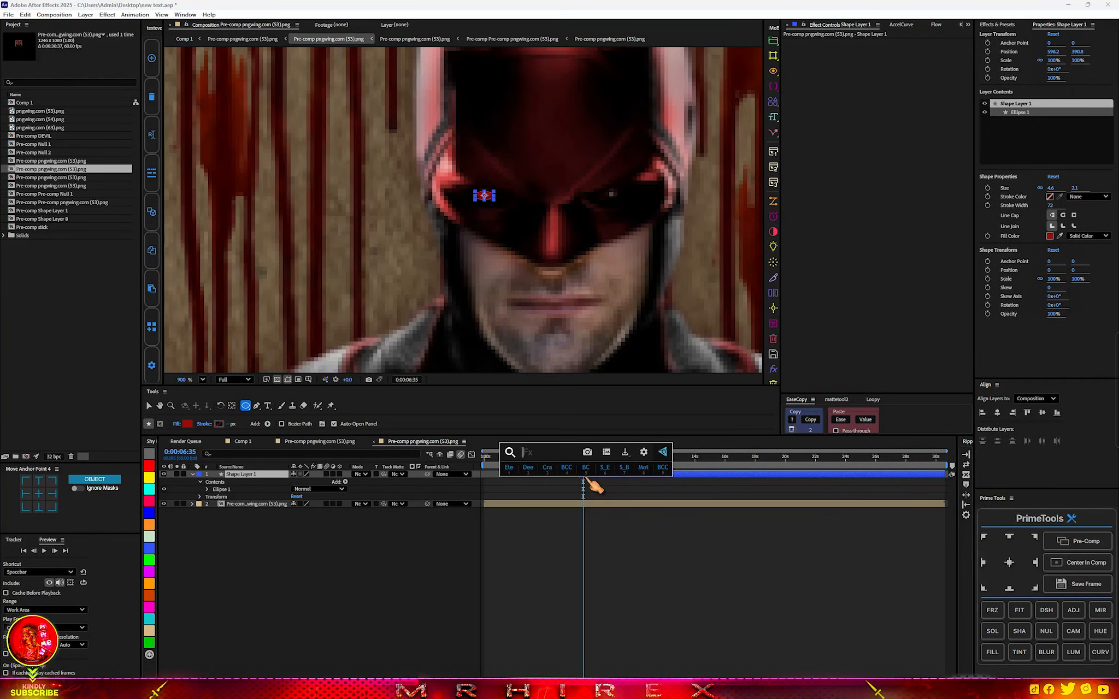
{"action": "left_click", "coordinate": [573, 492]}
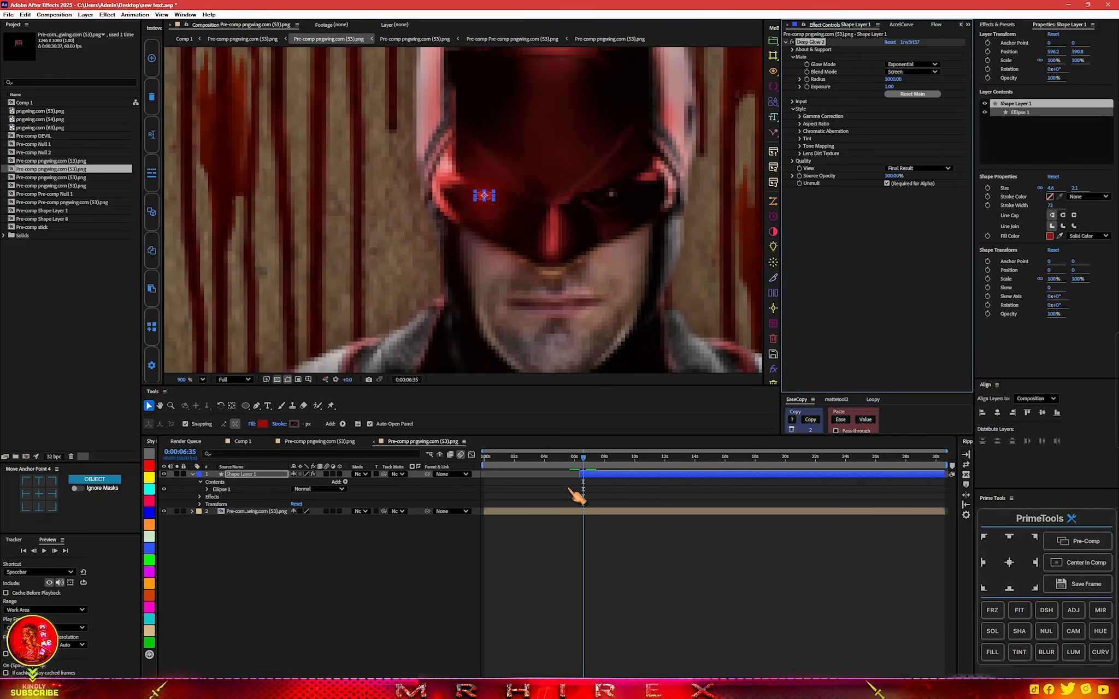
{"action": "key", "text": "ctrl+space"}
{"action": "key", "text": "Escape"}
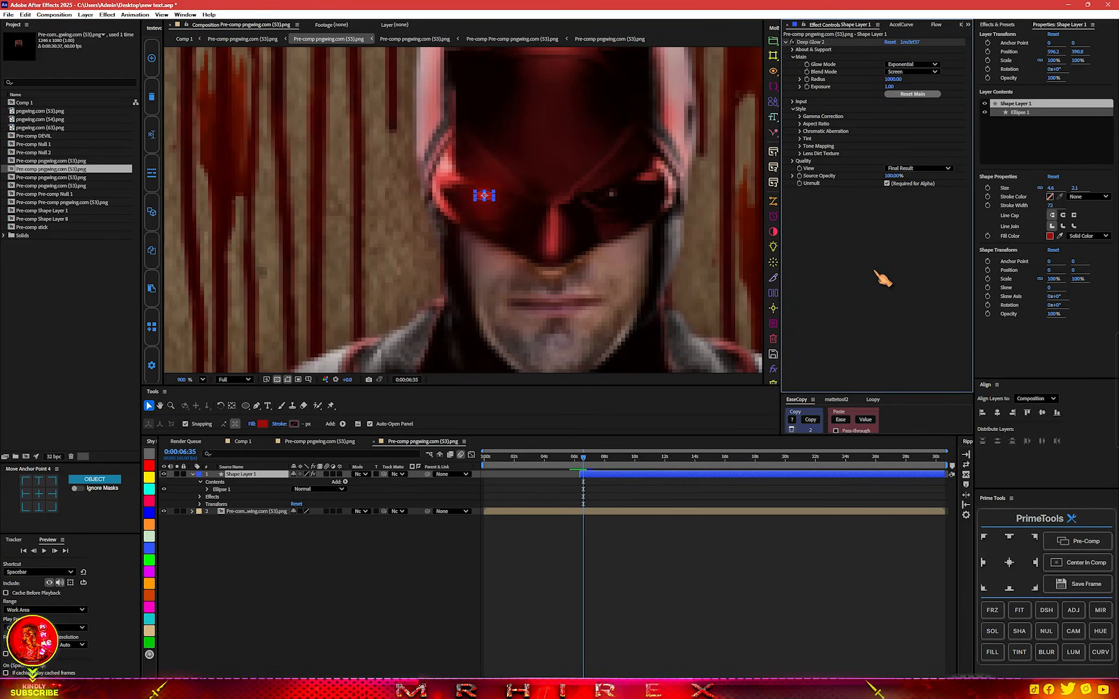
- Add Curves with the RGB midtones bent downward and Crate's Godrays in Zoom mode to the eye shape layer
{"action": "key", "text": "ctrl+space"}
{"action": "key", "text": "Escape"}
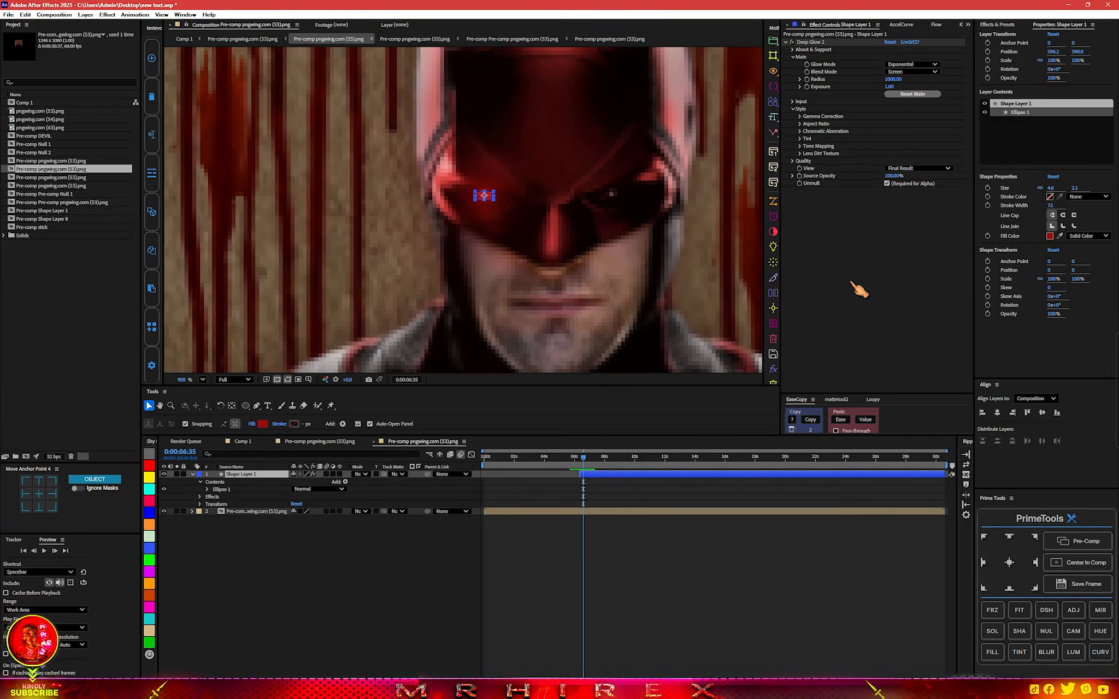
{"action": "left_click_drag", "start_coordinate": [849, 283], "coordinate": [855, 298]}
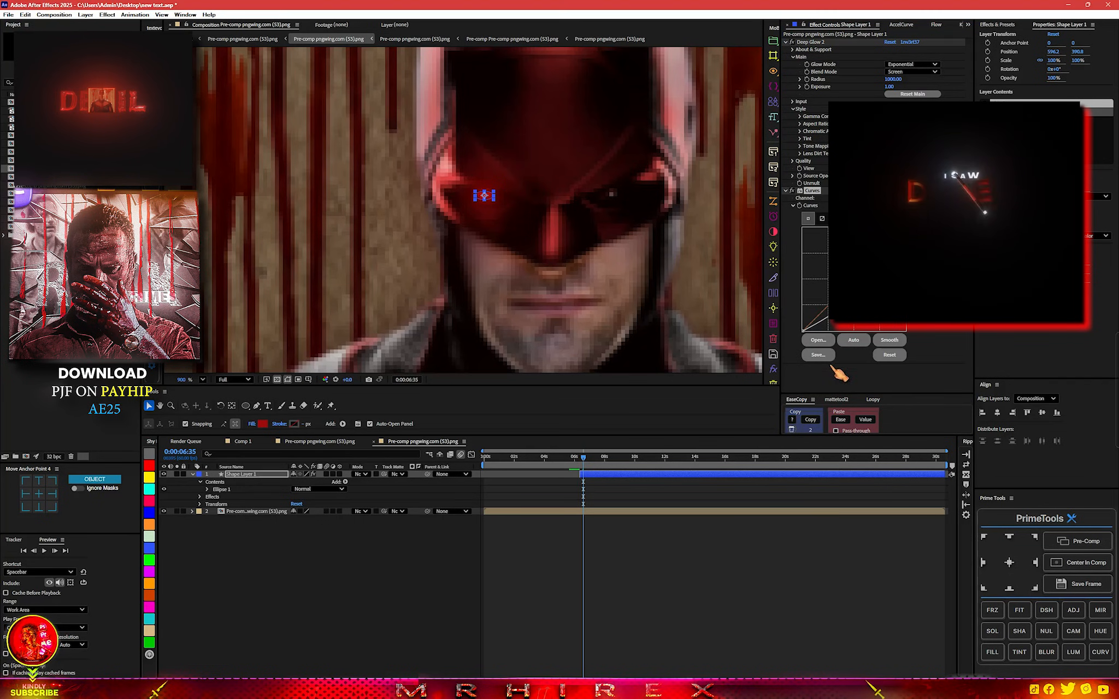
{"action": "left_click", "coordinate": [774, 261]}
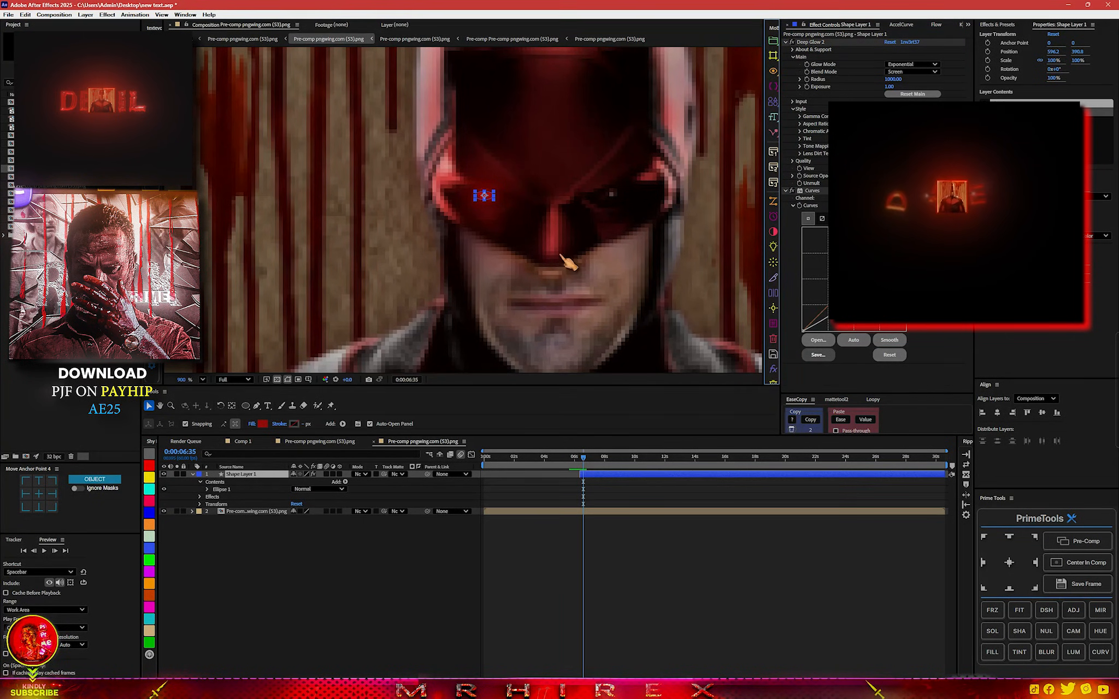
{"action": "scroll", "coordinate": [569, 268], "scroll_direction": "down", "scroll_amount": 5}
{"action": "left_click", "coordinate": [426, 548]}
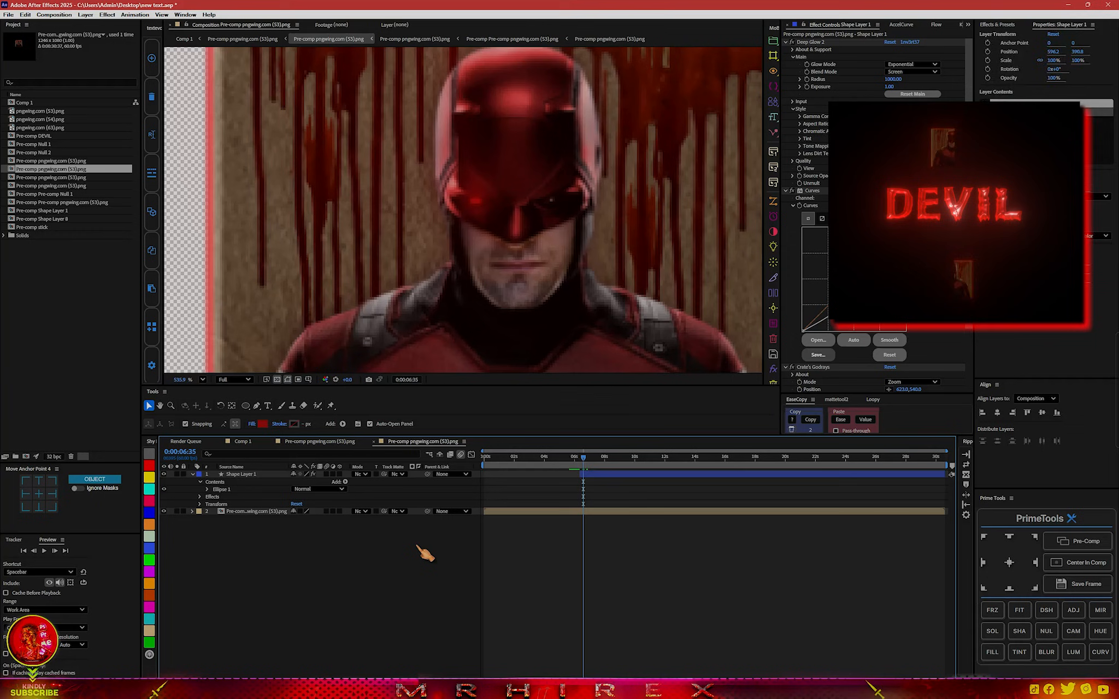
- Pre-compose the glowing eye shape layer
{"action": "scroll", "coordinate": [662, 477], "scroll_direction": "up", "scroll_amount": 5}
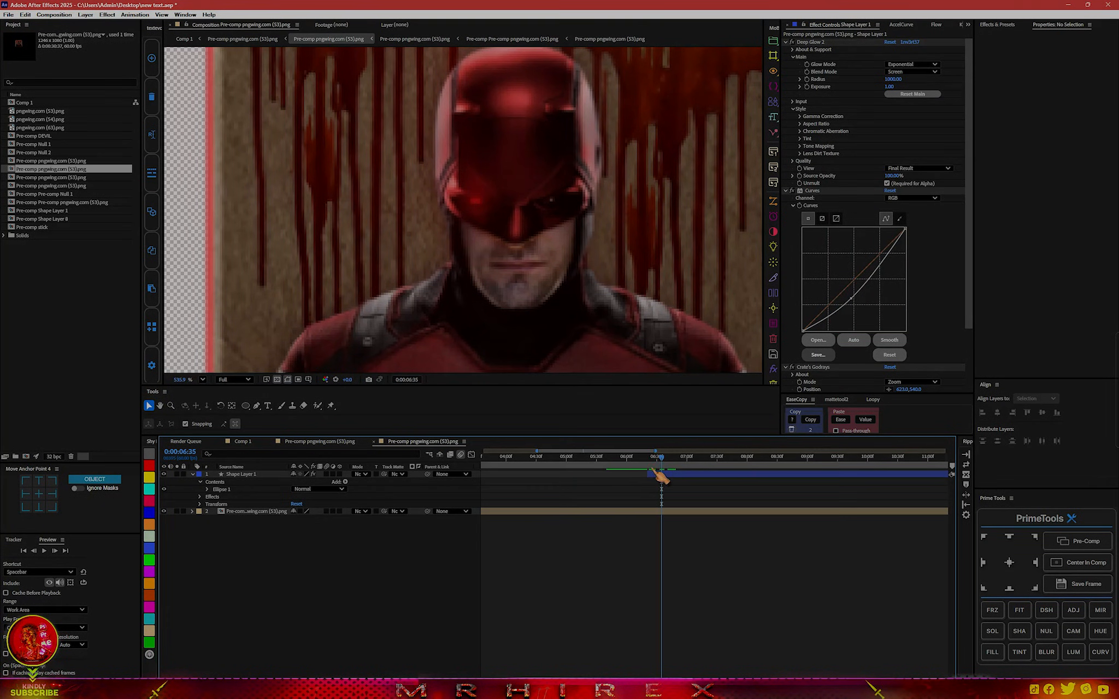
{"action": "left_click", "coordinate": [656, 475]}
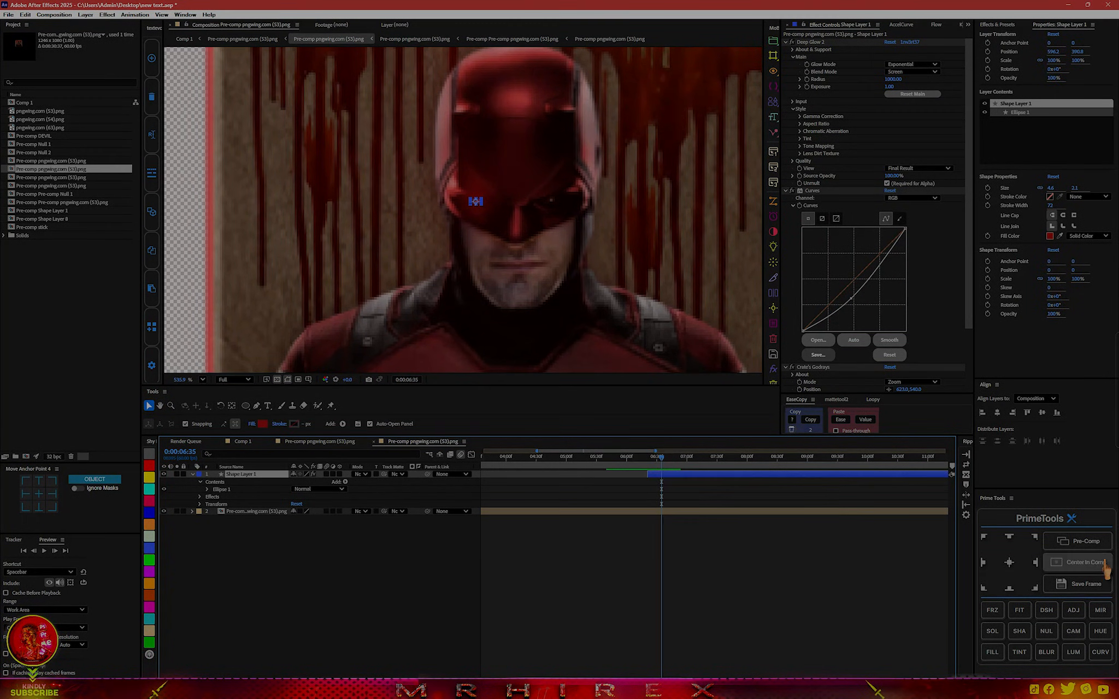
{"action": "key", "text": "ctrl+shift+c"}
{"action": "scroll", "coordinate": [503, 205], "scroll_direction": "up", "scroll_amount": 2}
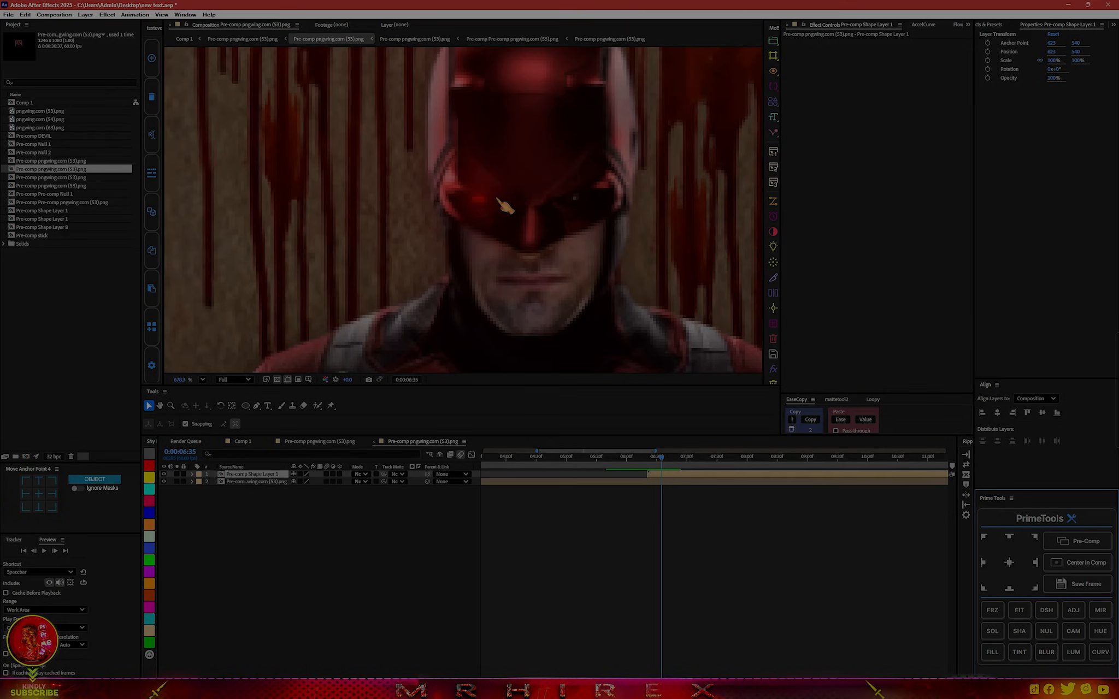
- Duplicate the pre-composed eye glow and place the copy over the picture's right eye
{"action": "left_click", "coordinate": [691, 477]}
{"action": "key", "text": "ctrl+d"}
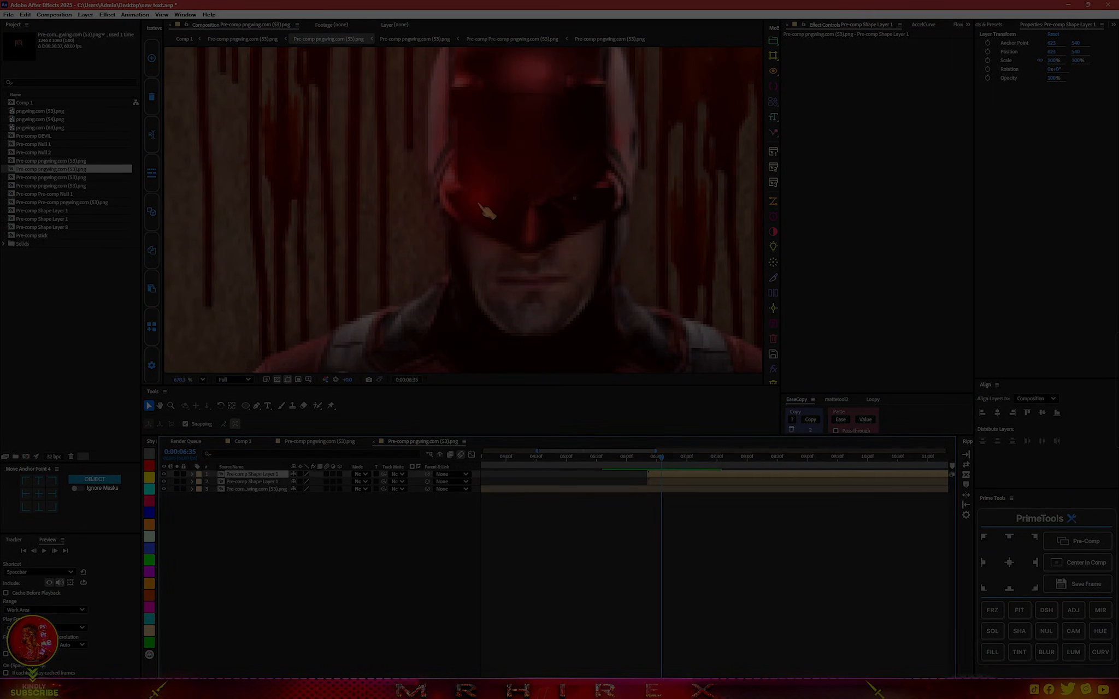
{"action": "left_click", "coordinate": [522, 207]}
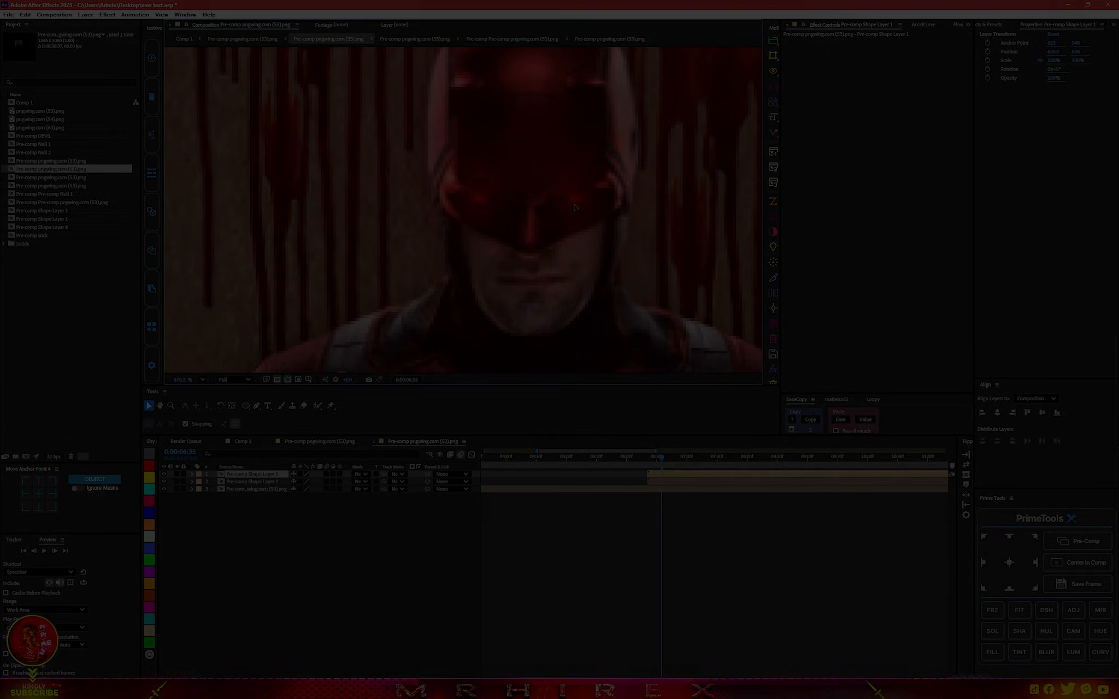
{"action": "scroll", "coordinate": [554, 241], "scroll_direction": "down", "scroll_amount": 5}
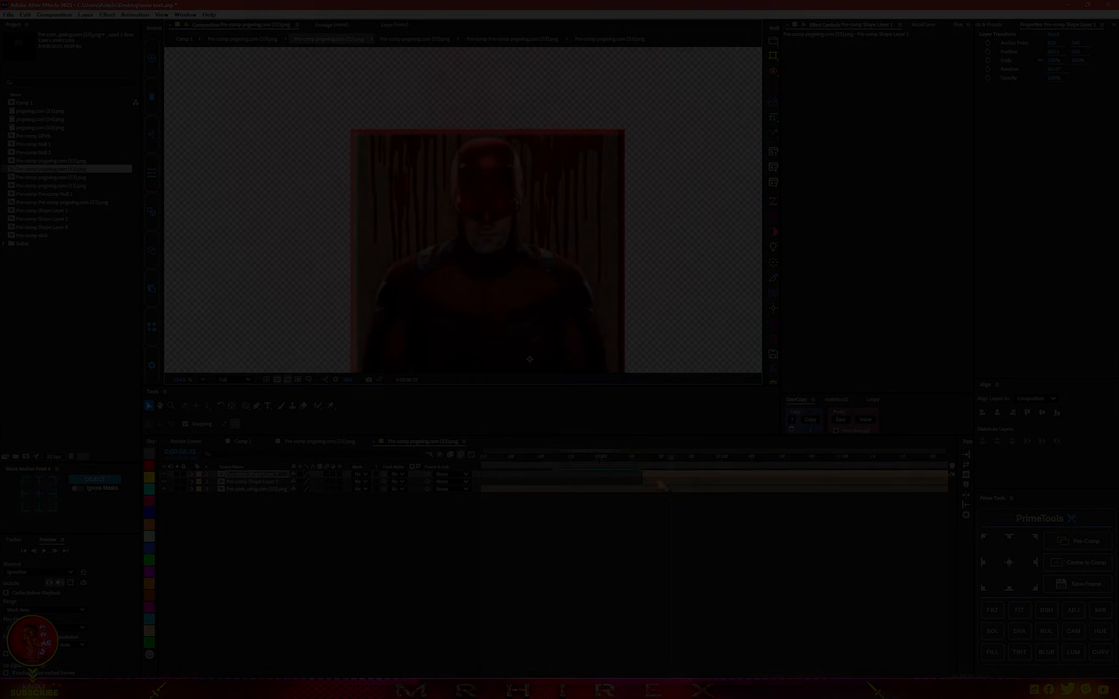